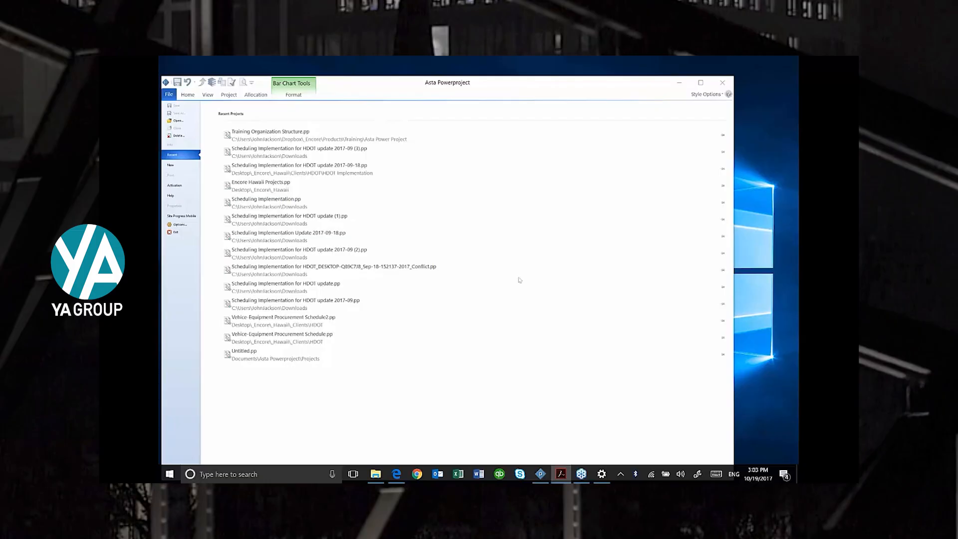
- Maximize the program window and open the recent project Untitled.pp
click(529, 86)
double_click(529, 85)
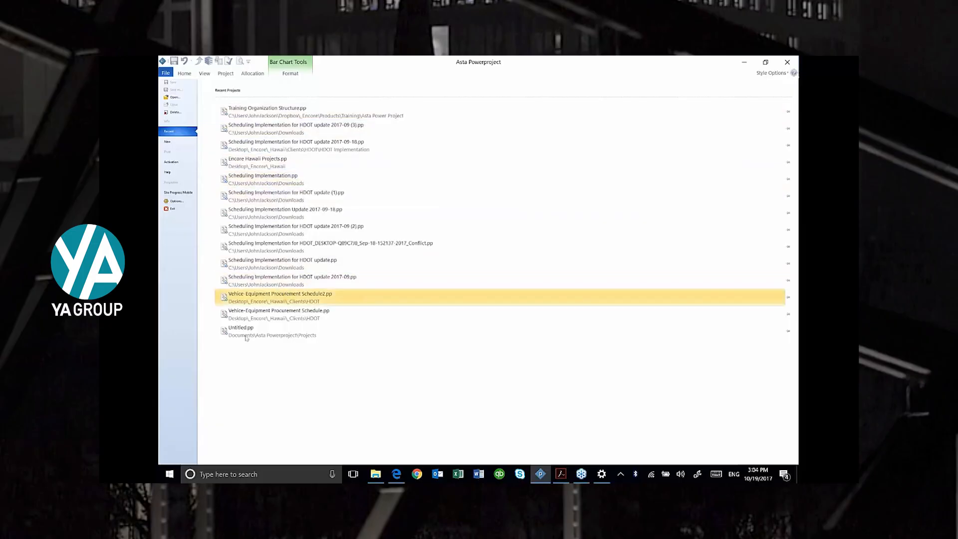
click(269, 331)
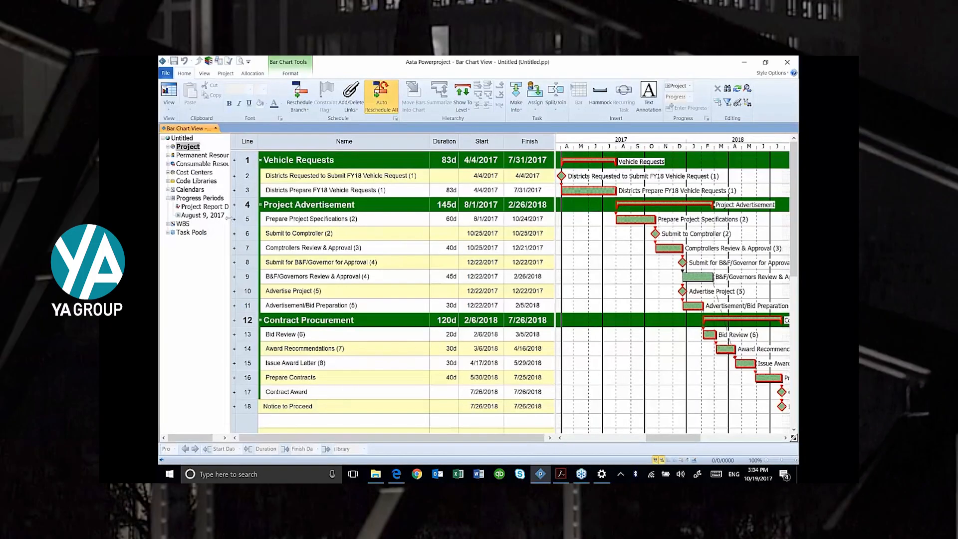
- Widen the project tree enough to read its full entry names and show the Bar & Task Properties pane
drag(231, 220, 341, 214)
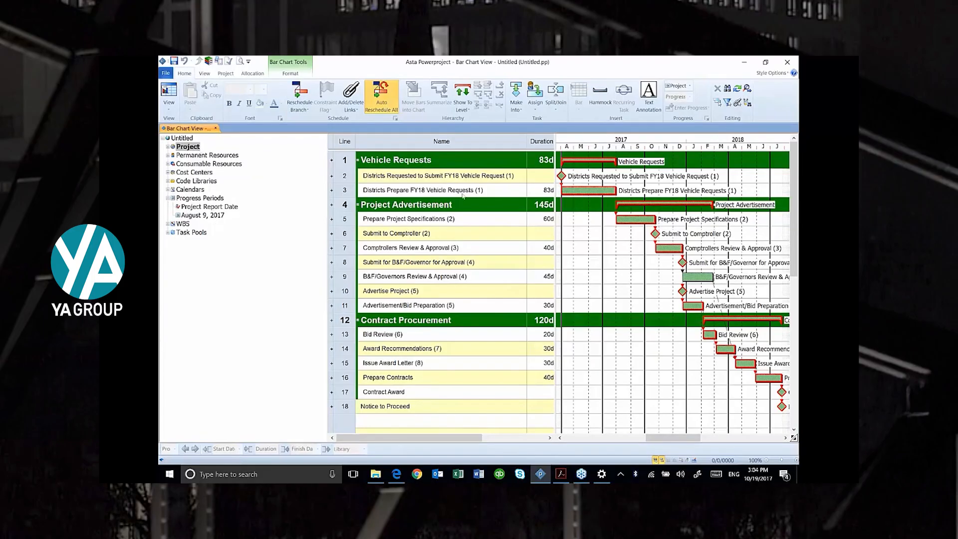
drag(332, 197, 275, 197)
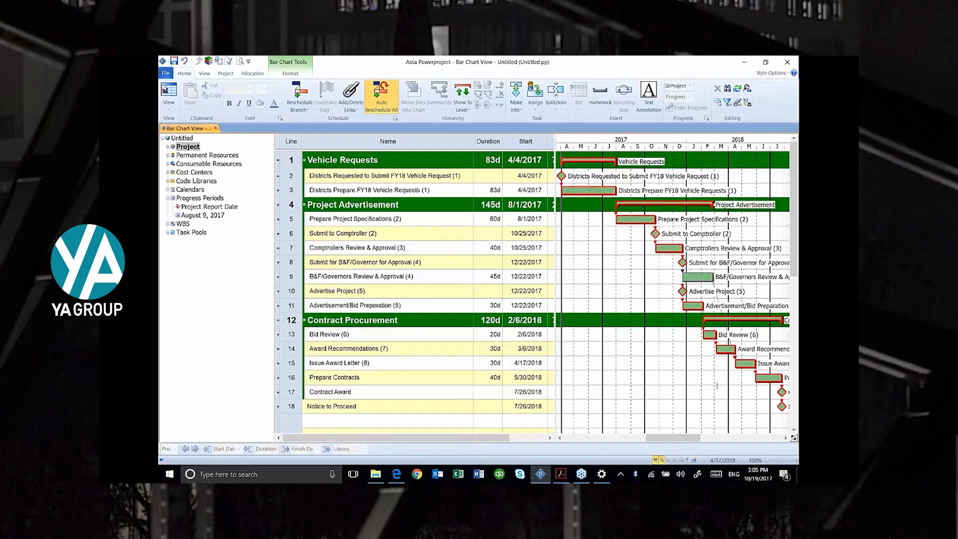
click(694, 461)
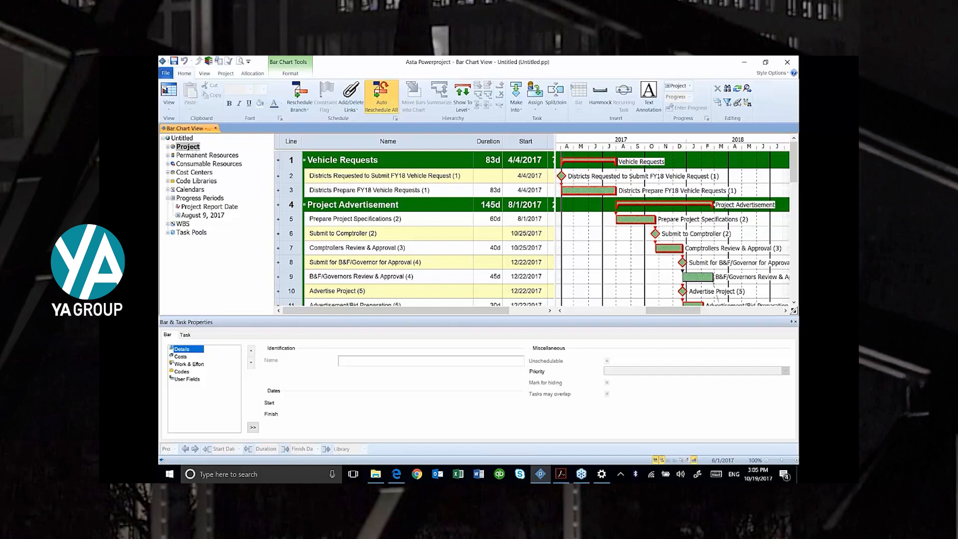
- View the project's editing options and close them without changing anything
click(166, 74)
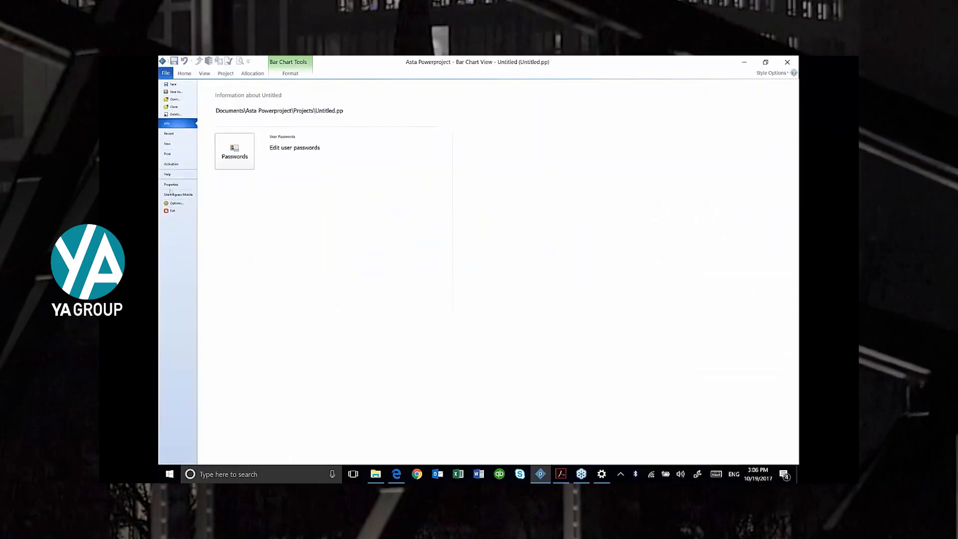
click(172, 203)
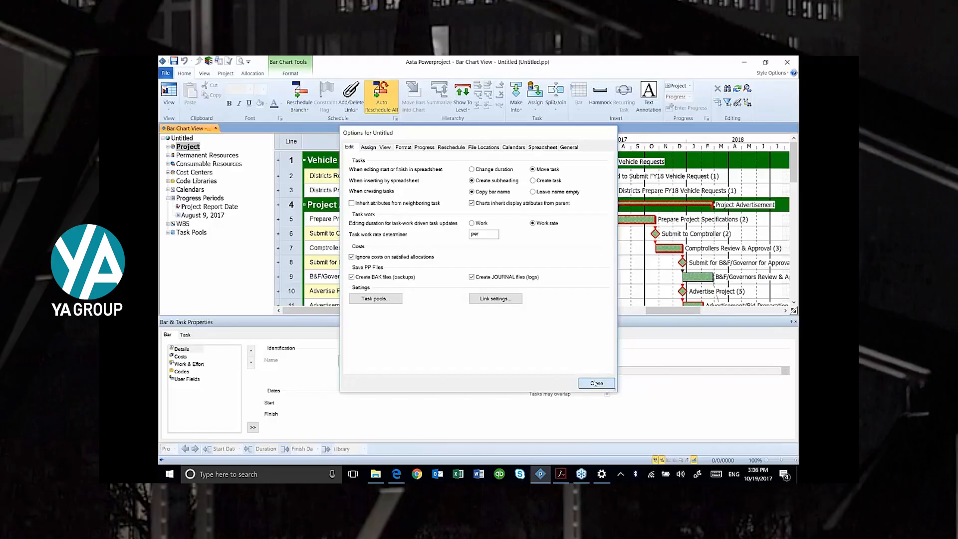
click(596, 383)
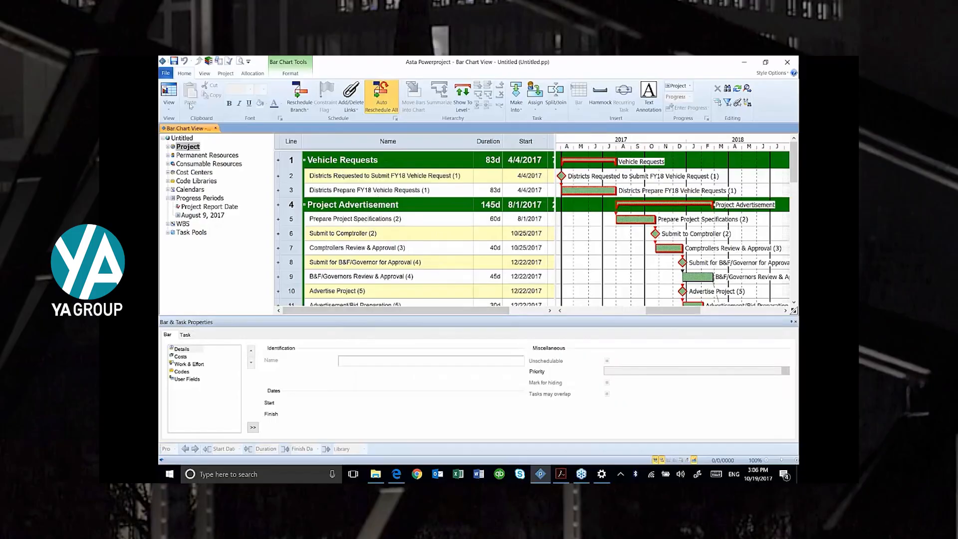
- Look through the command sets for file, home, view, project, allocation and bar chart formatting
click(167, 73)
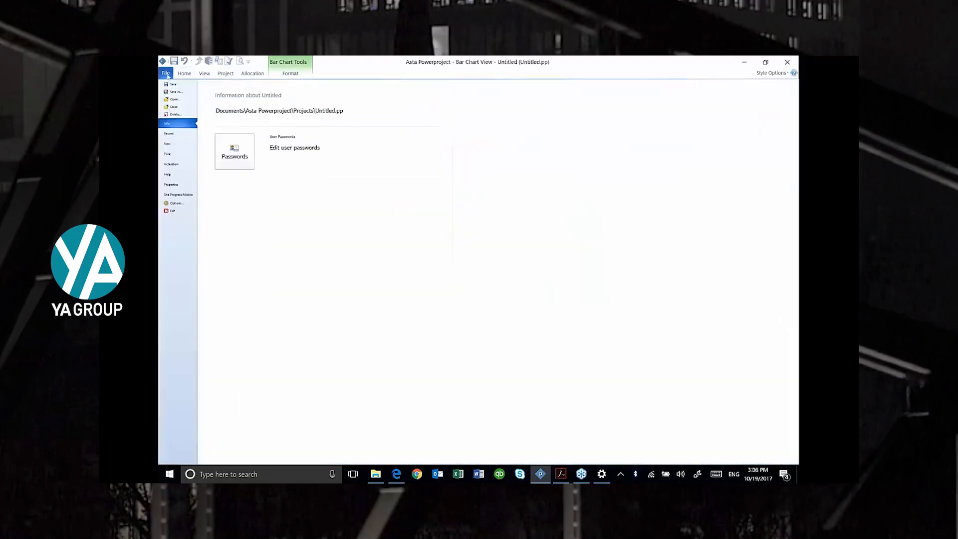
click(191, 75)
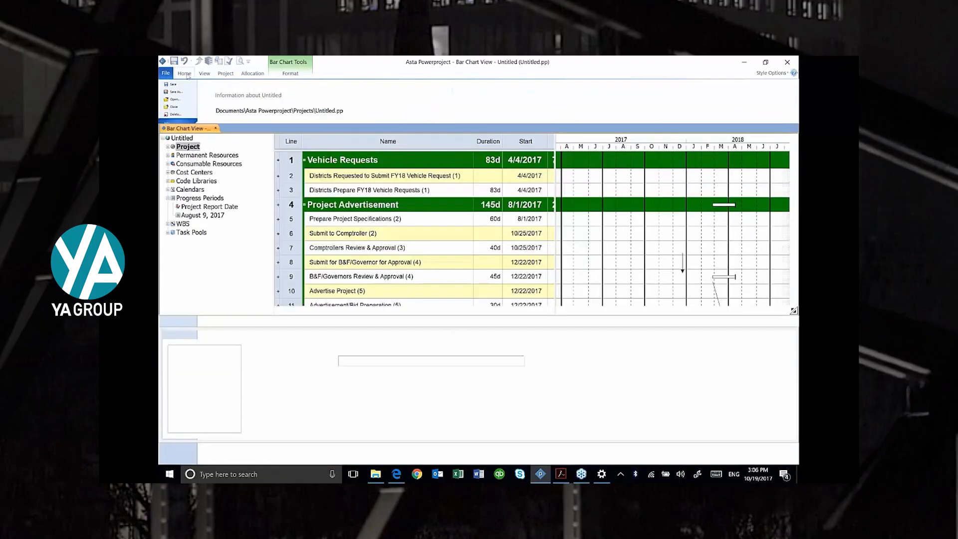
click(203, 75)
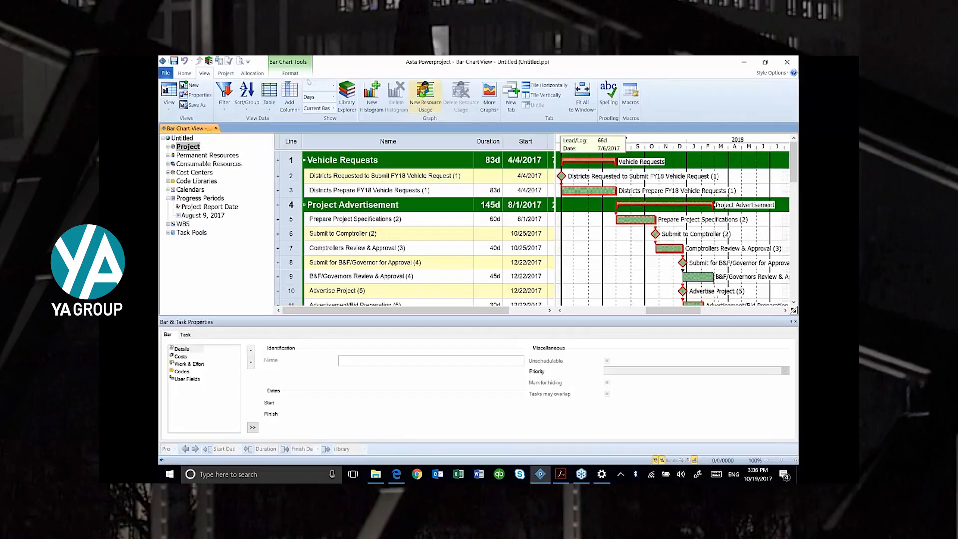
click(183, 75)
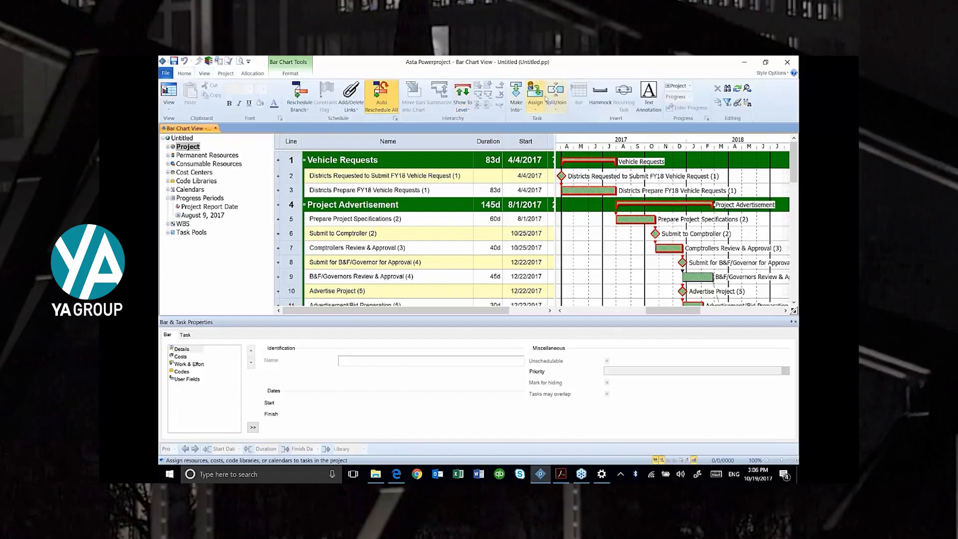
click(202, 75)
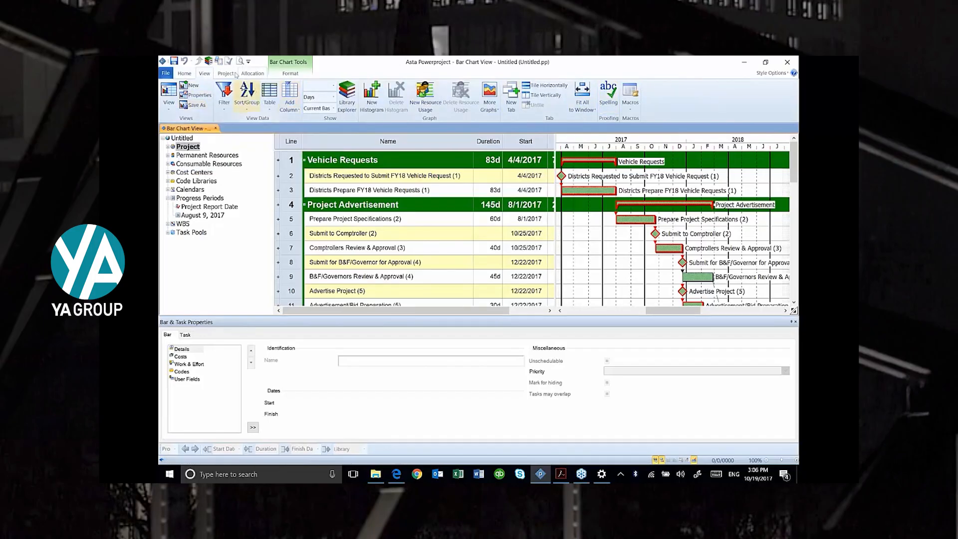
click(231, 75)
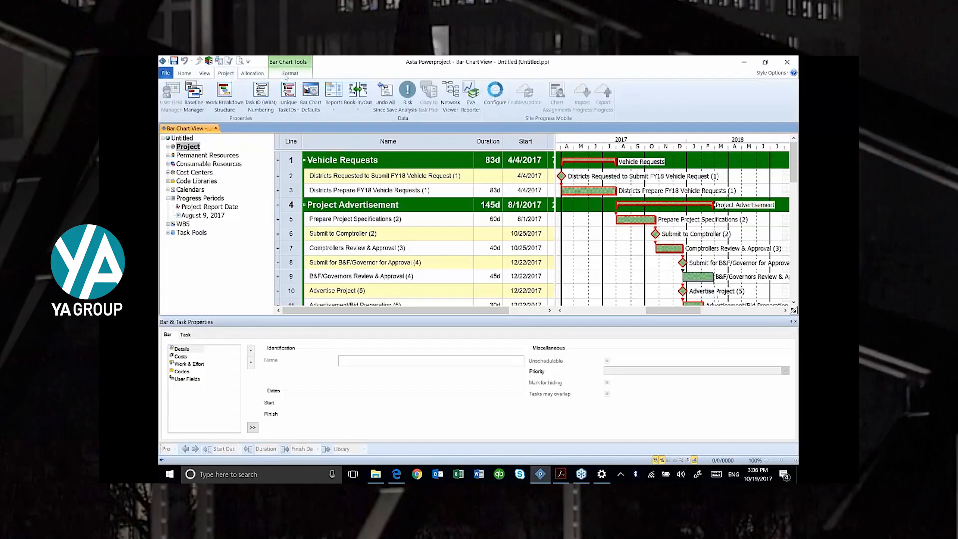
click(253, 74)
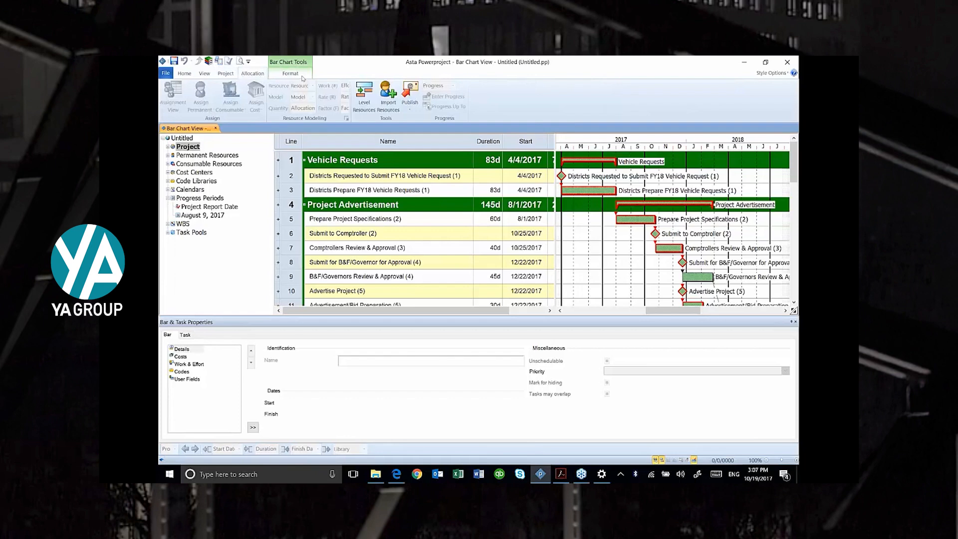
click(291, 74)
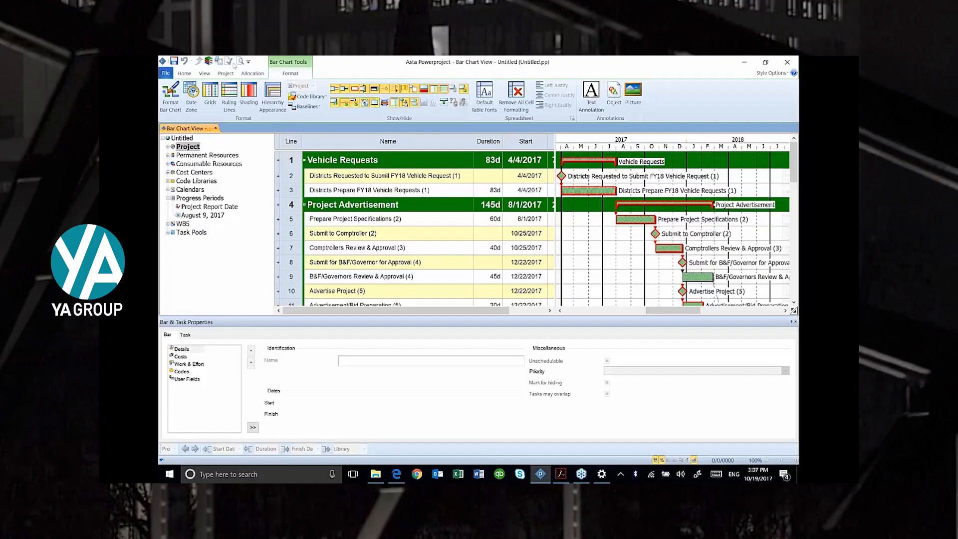
- Start a new project based on the Construction template and set its file name to New School
click(166, 73)
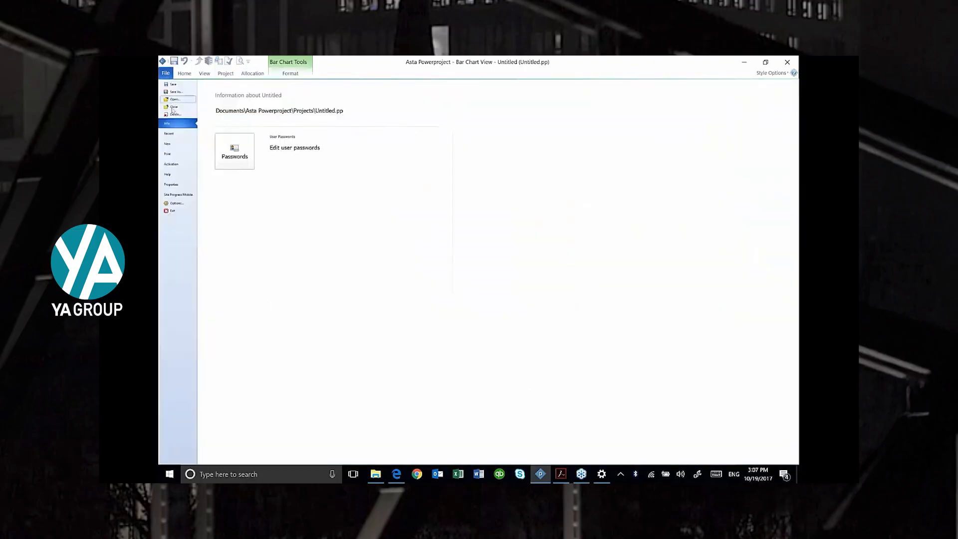
click(167, 145)
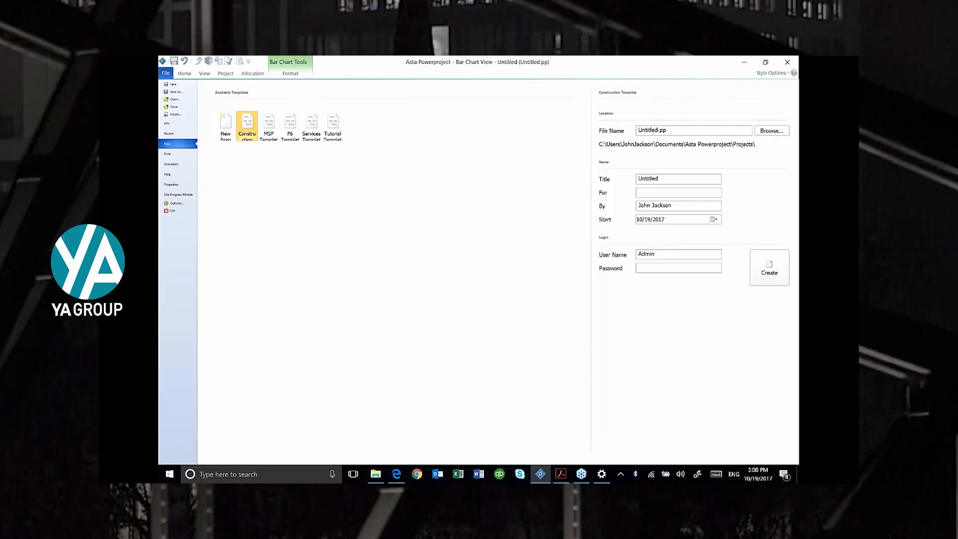
click(249, 129)
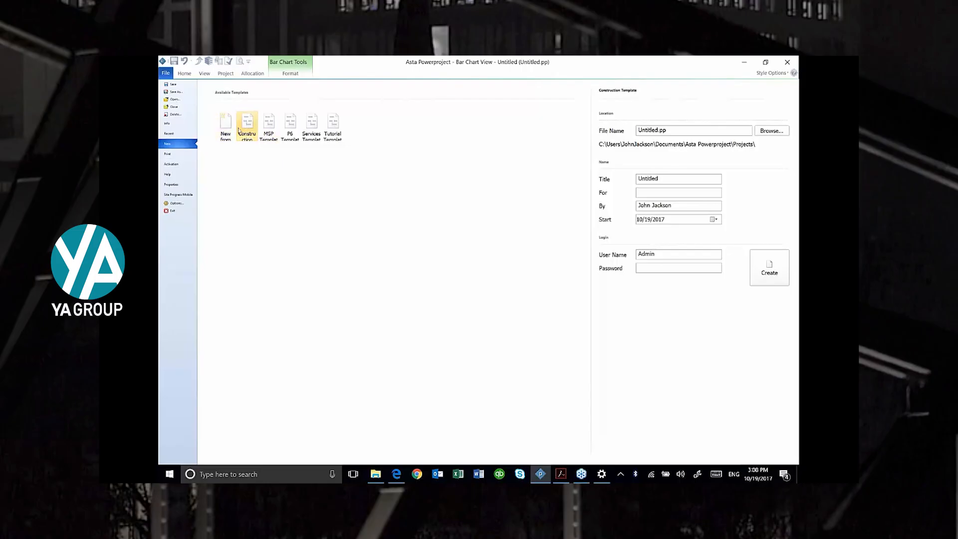
click(659, 131)
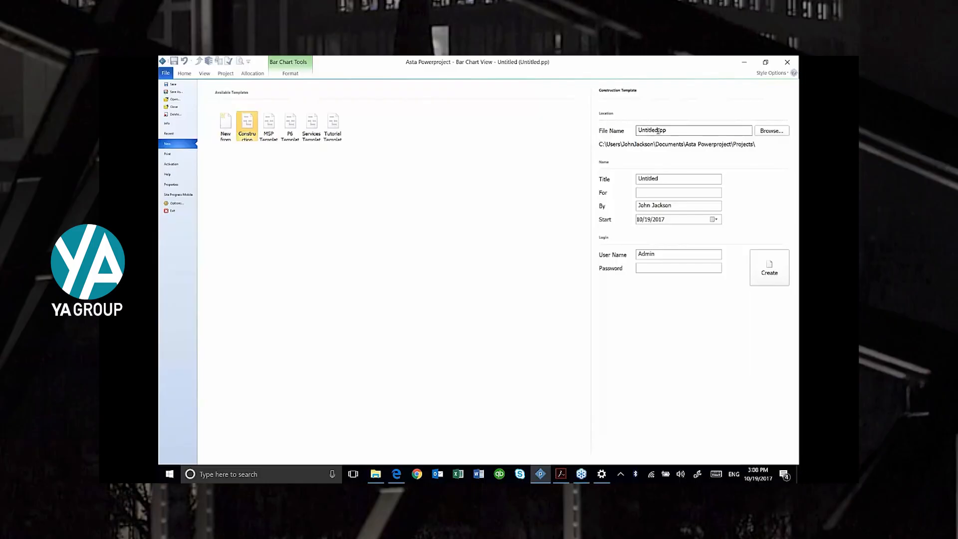
drag(659, 130, 624, 131)
text(New School)
- Set the new project's save location to Dropbox\_Encore\Products\Training\Asta Power Project\3 hour Intro, with the file name New School
click(771, 131)
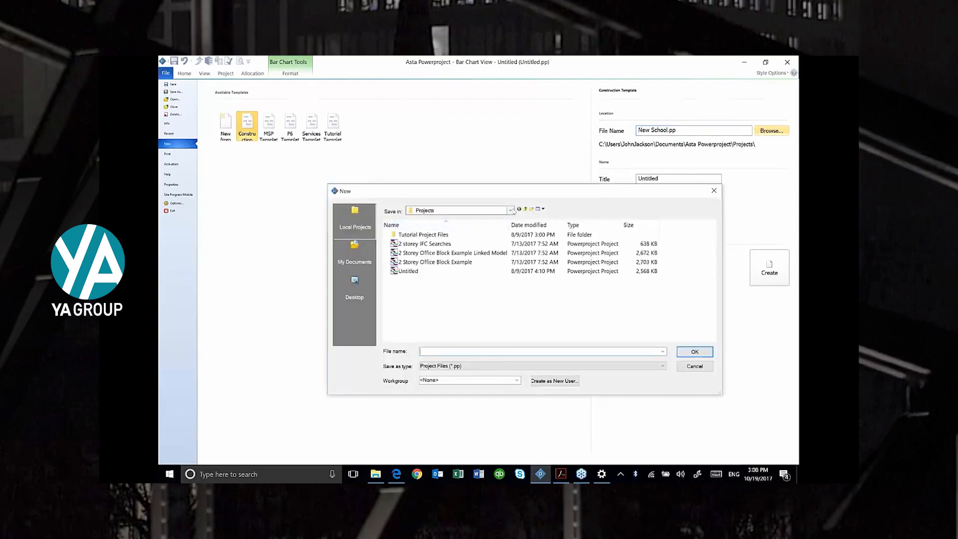
click(474, 210)
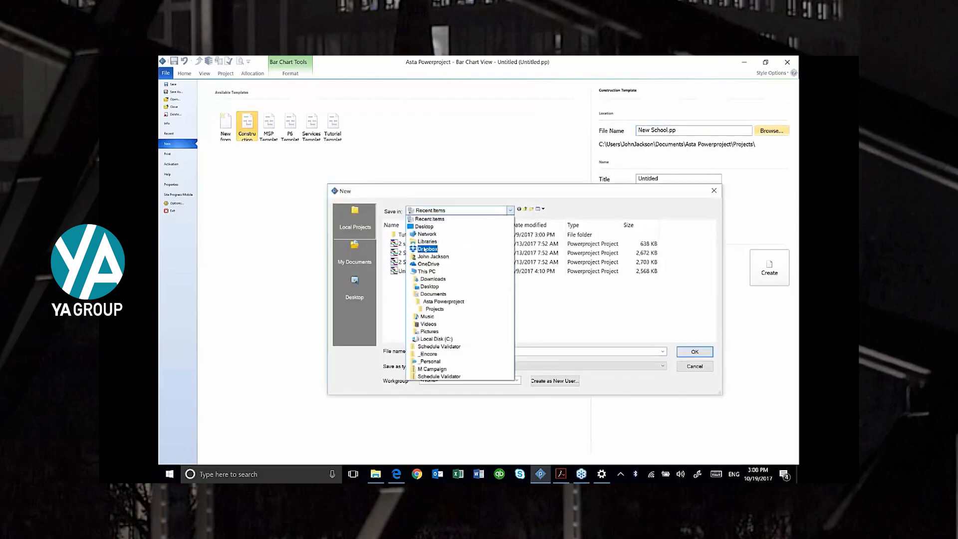
click(414, 239)
double_click(412, 237)
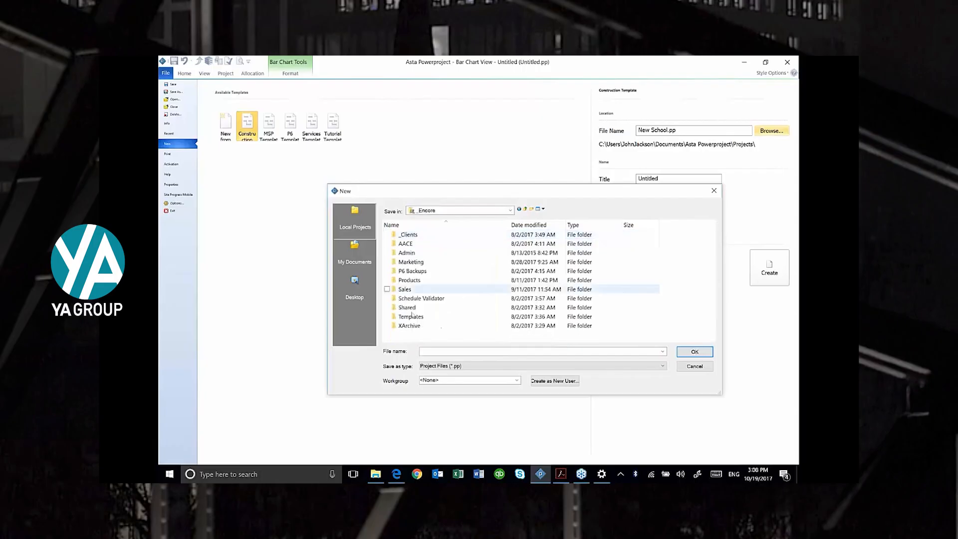
double_click(405, 281)
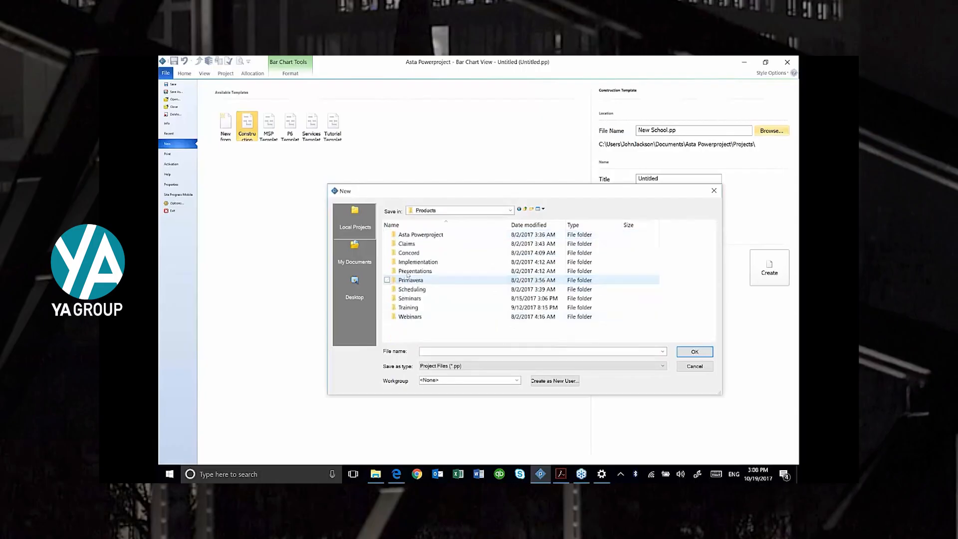
double_click(409, 307)
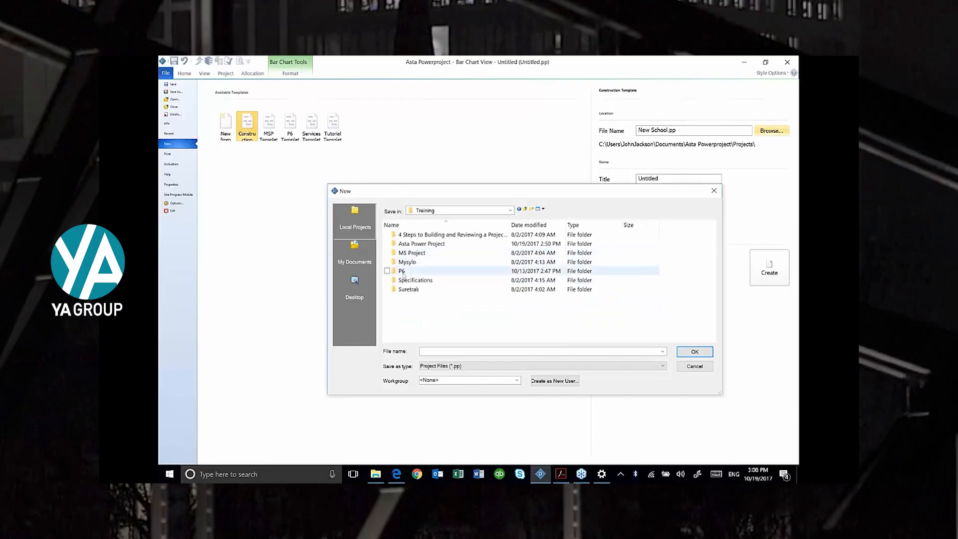
double_click(408, 244)
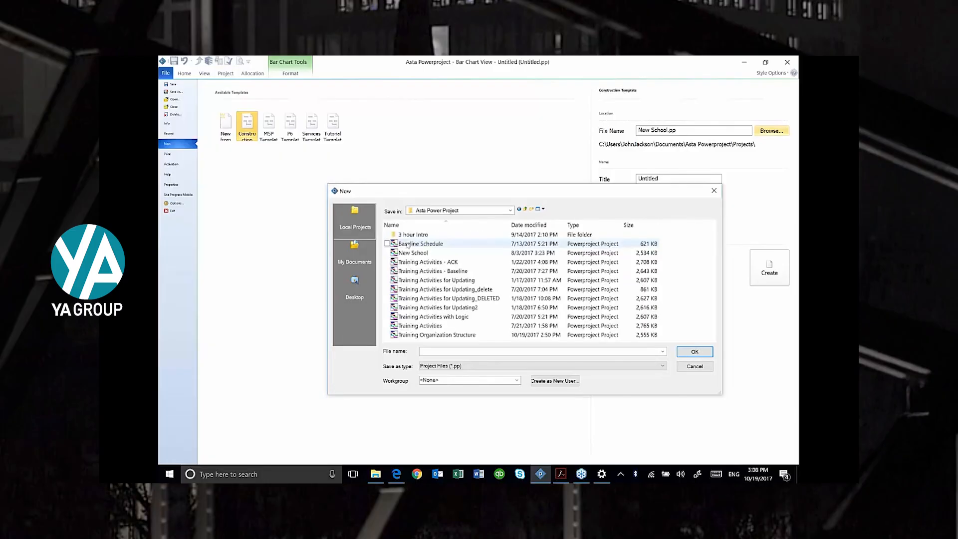
double_click(417, 234)
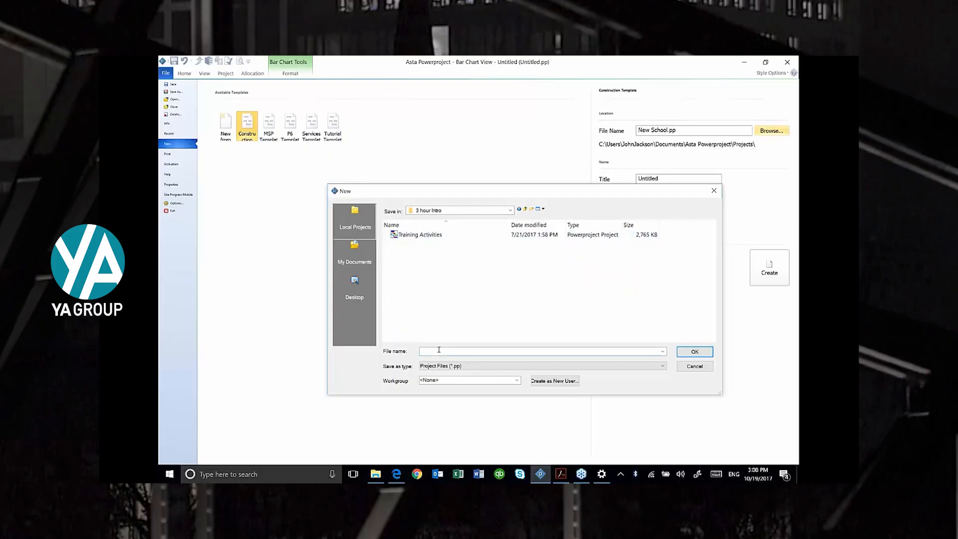
text(New School)
click(687, 355)
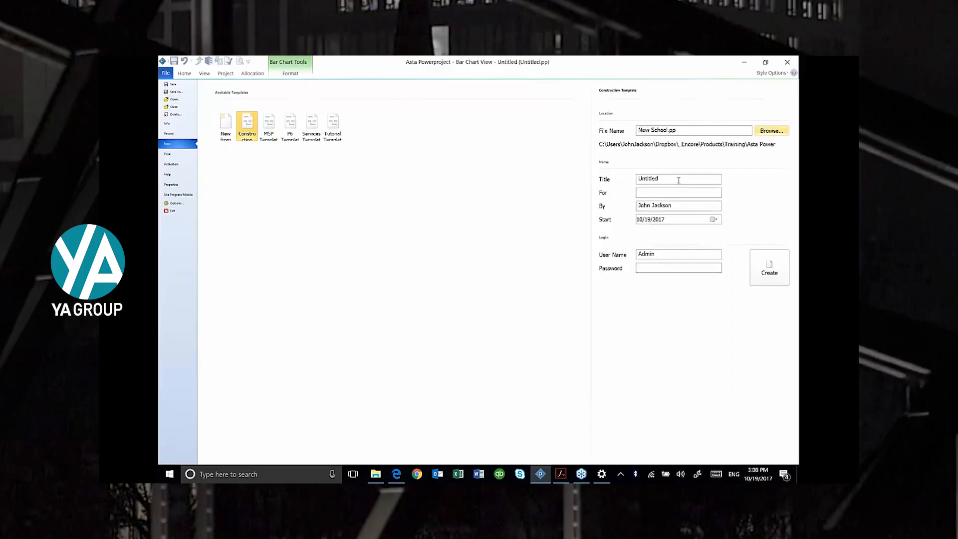
- Title the new project High School Addition and create it
double_click(647, 179)
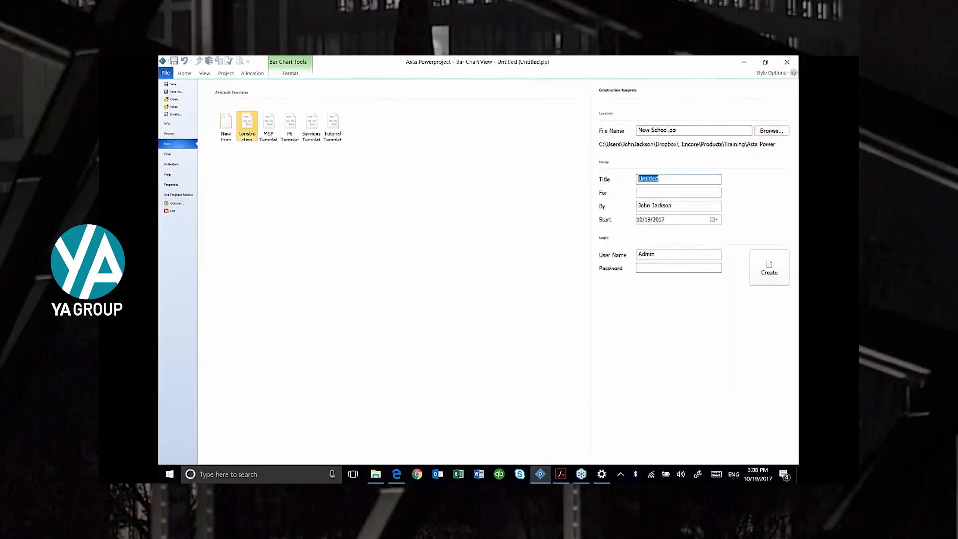
text(High School Addition)
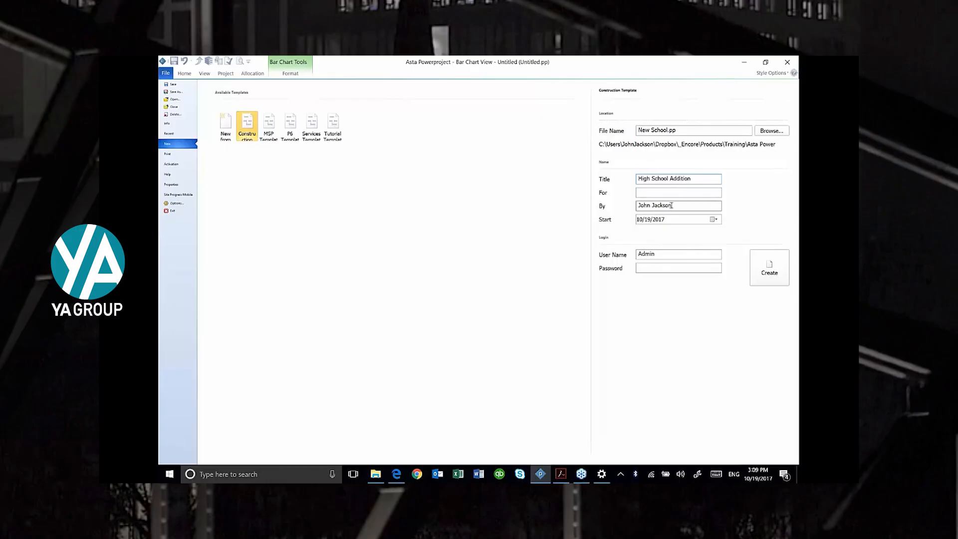
click(764, 265)
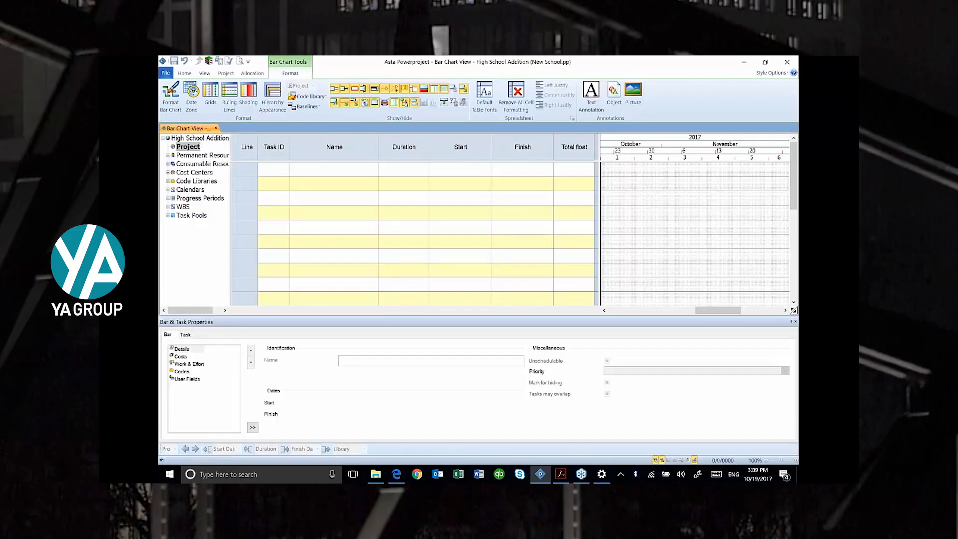
- Review the available new-project templates again and return to the bar chart with the home commands shown
click(165, 73)
click(251, 127)
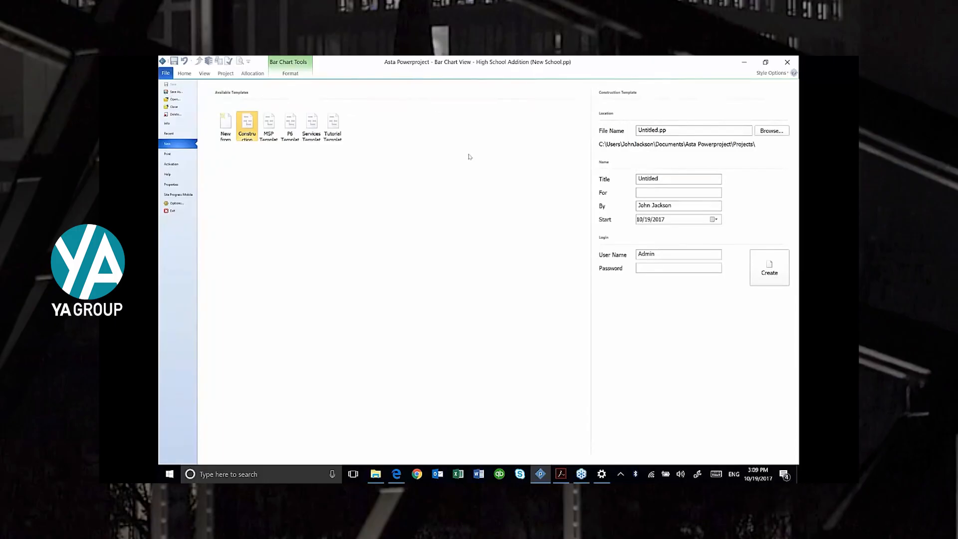
click(192, 74)
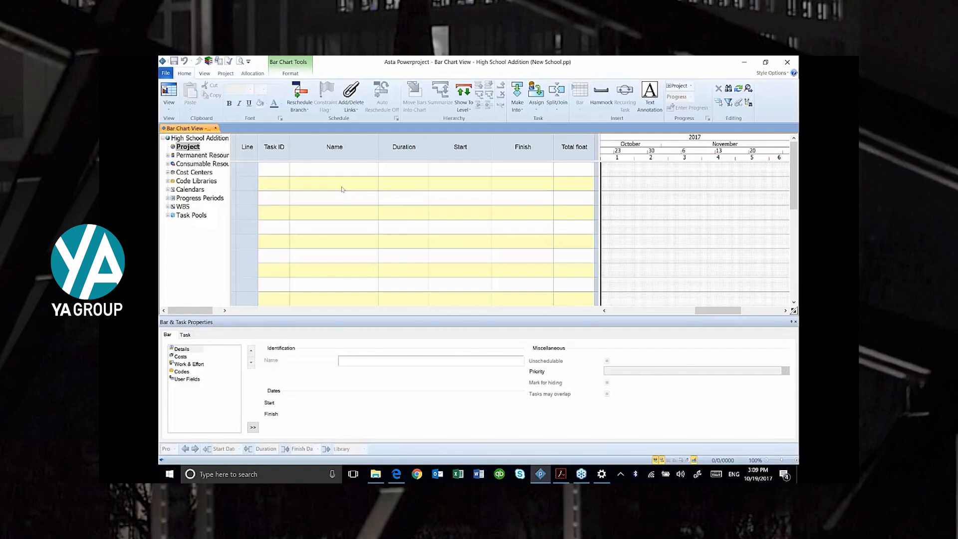
- Widen the project tree and expand its Calendars branch to list the work week calendars
scroll(333, 191, down, 1)
drag(229, 184, 275, 184)
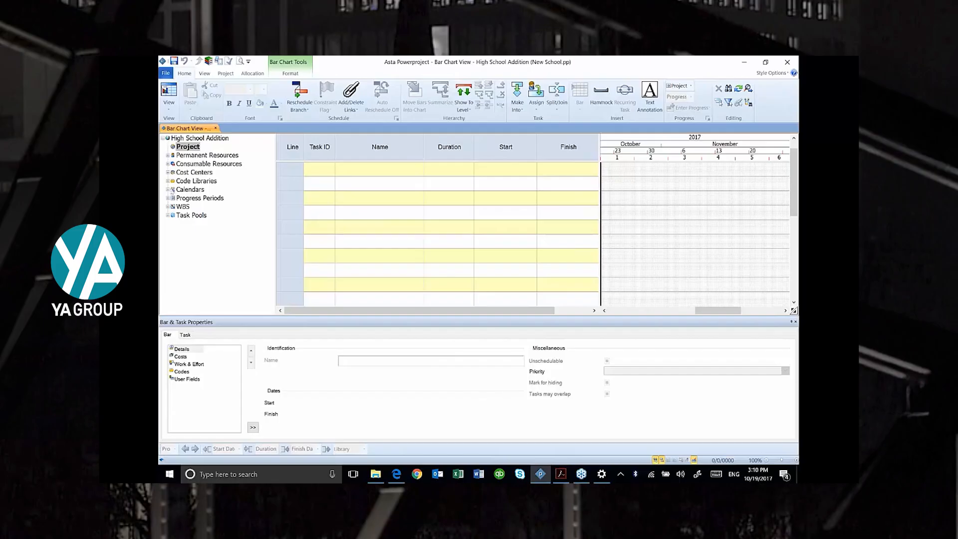
click(168, 190)
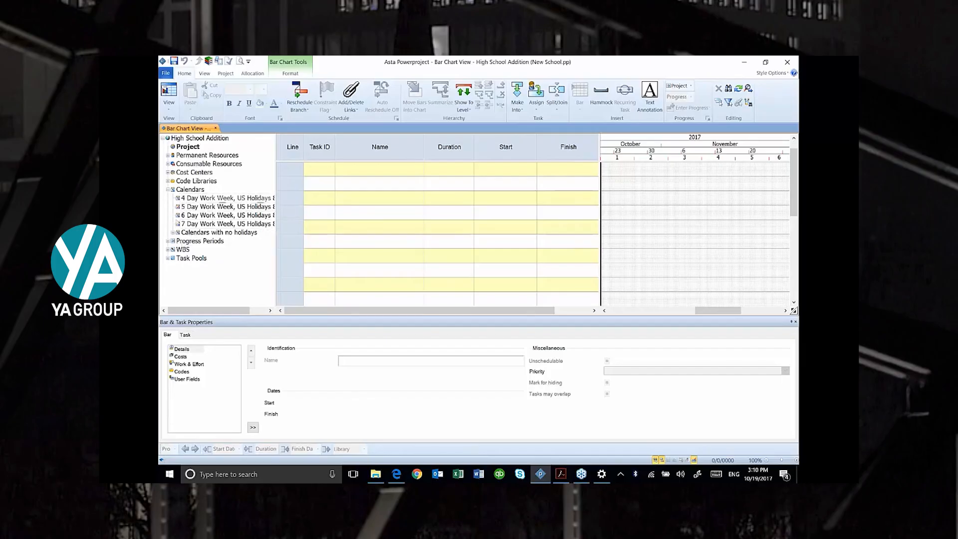
- Review the details of the 5 Day Work Week, US Holidays 8hrs/day calendar and close its properties
right_click(184, 211)
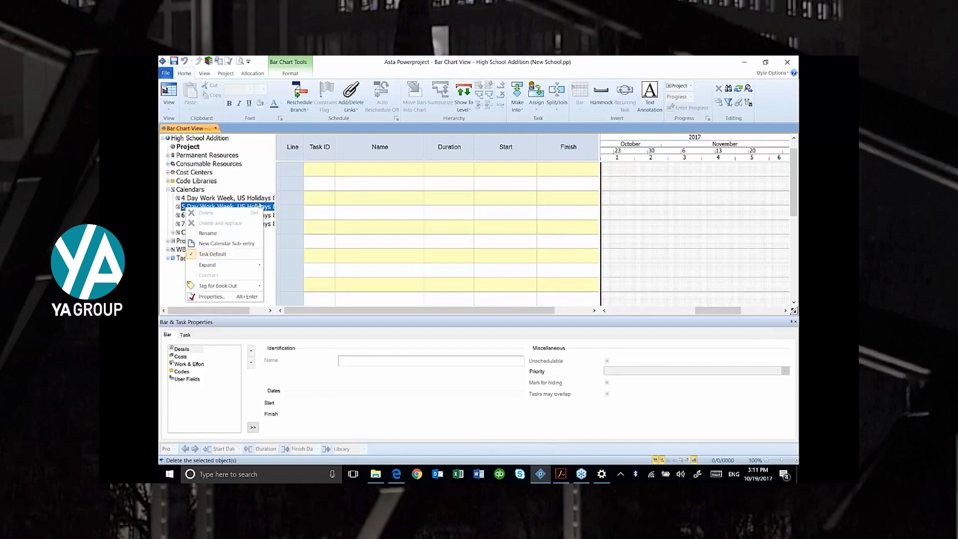
click(260, 205)
double_click(271, 209)
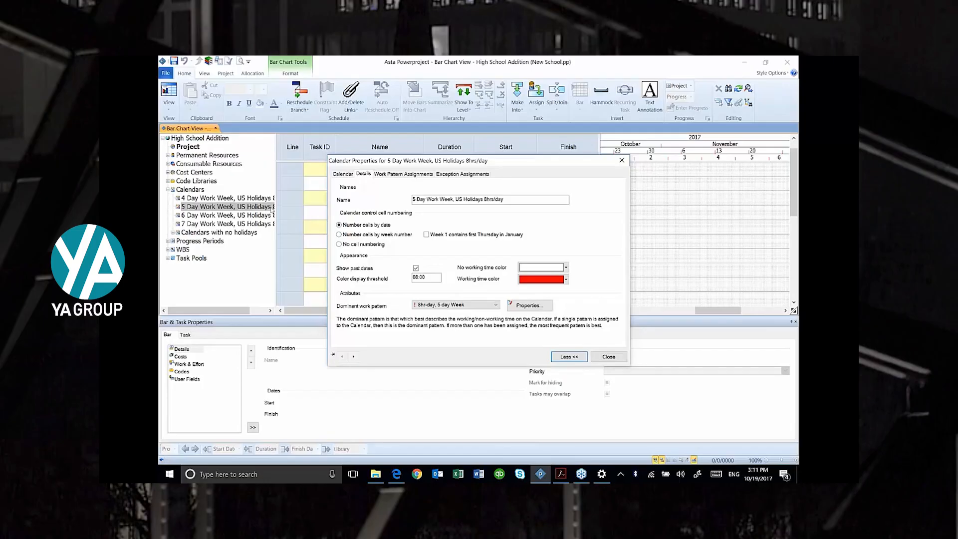
click(602, 357)
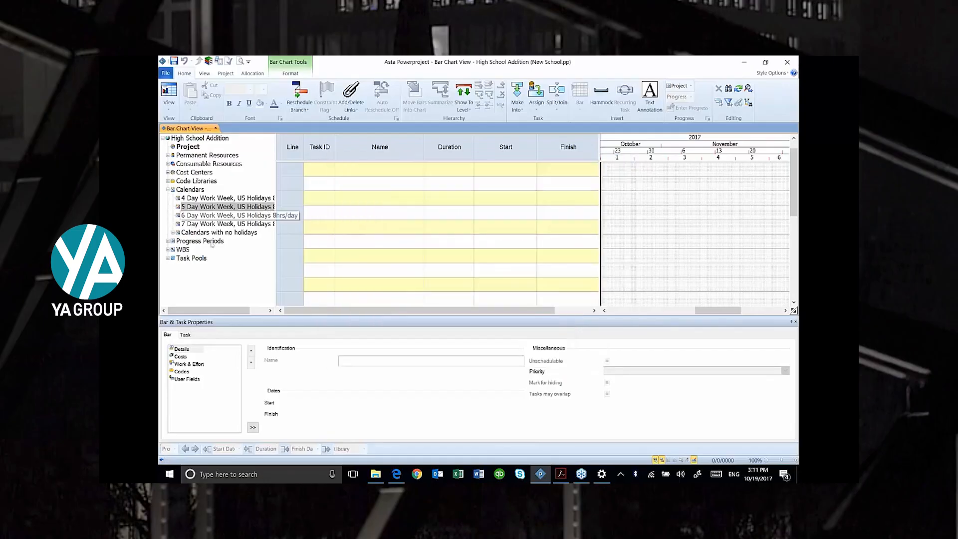
- Open the properties of the 5 Day Work Week, US Holidays 8hrs/day calendar and display its 2017 year overview
right_click(199, 209)
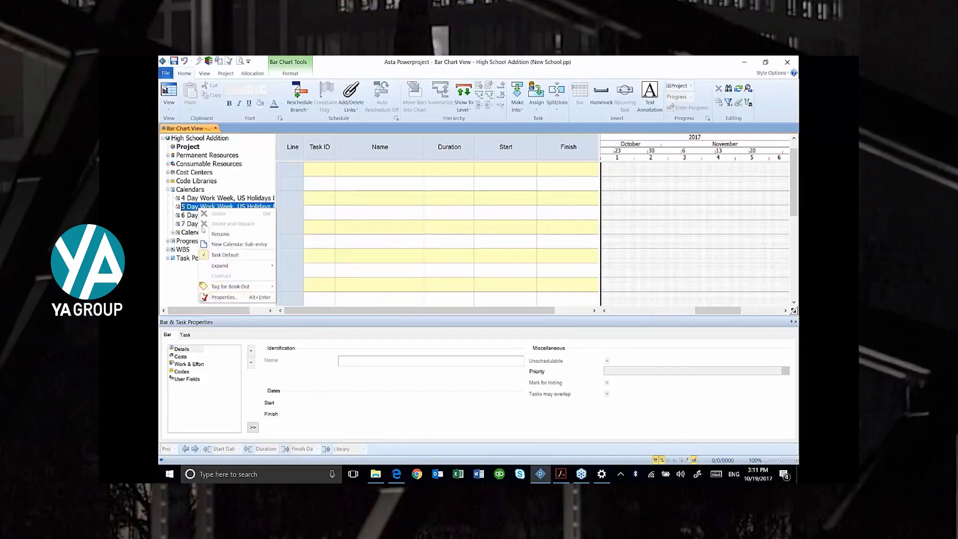
click(223, 297)
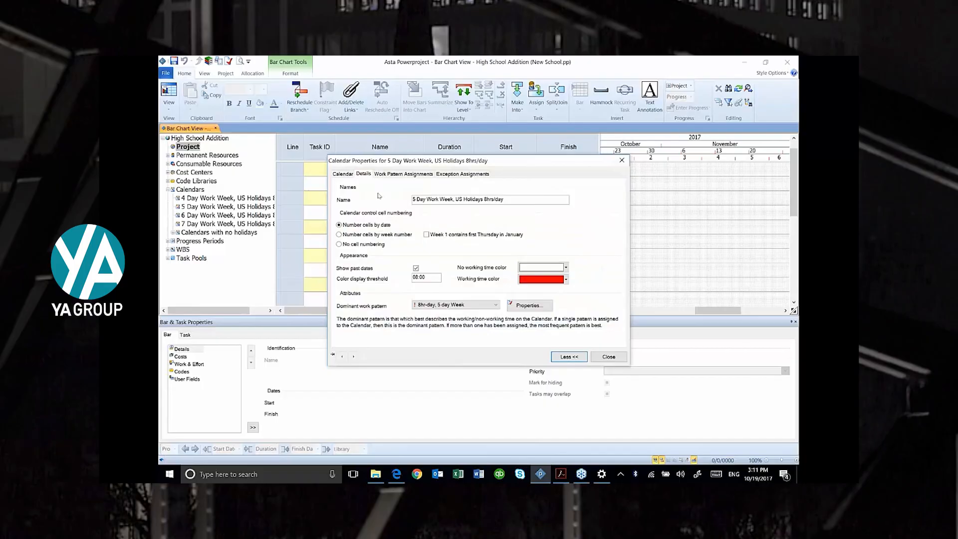
click(343, 175)
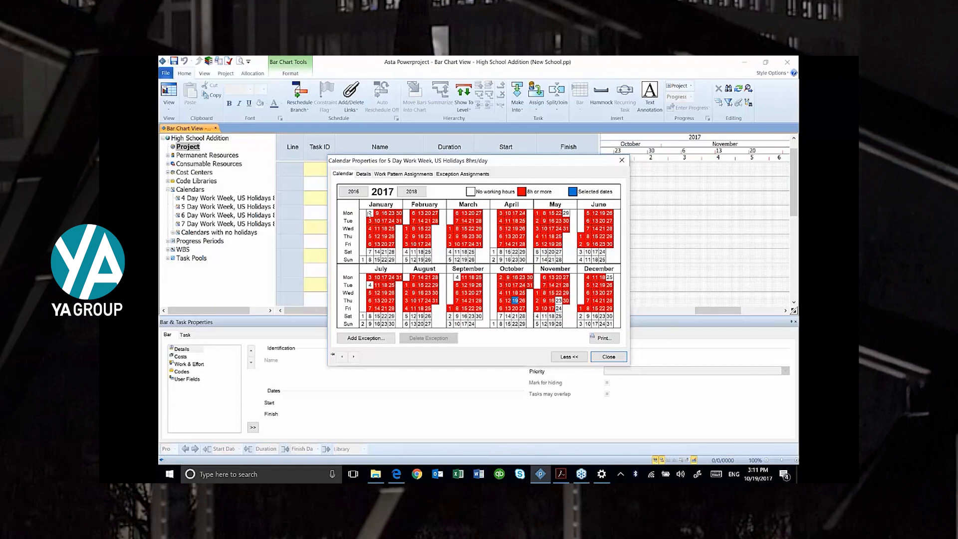
- Assign a Holiday exception to Monday, February 20, 2017, as a 24 hour exception
click(369, 259)
click(427, 213)
right_click(429, 215)
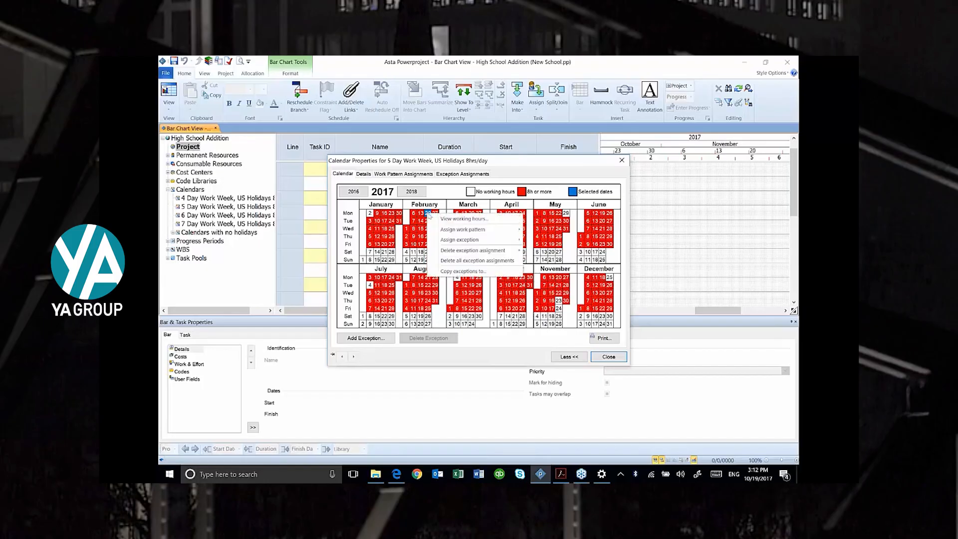
mouse_move(444, 240)
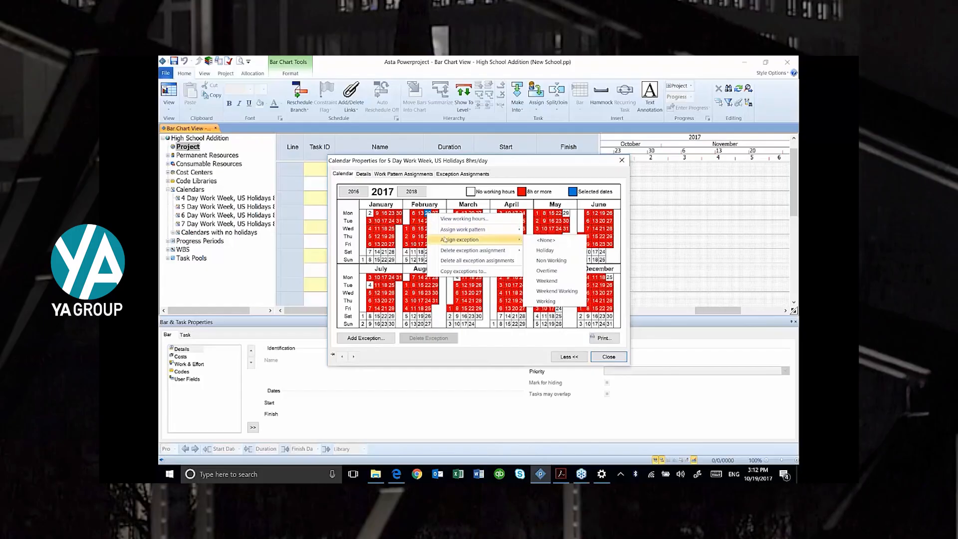
click(547, 249)
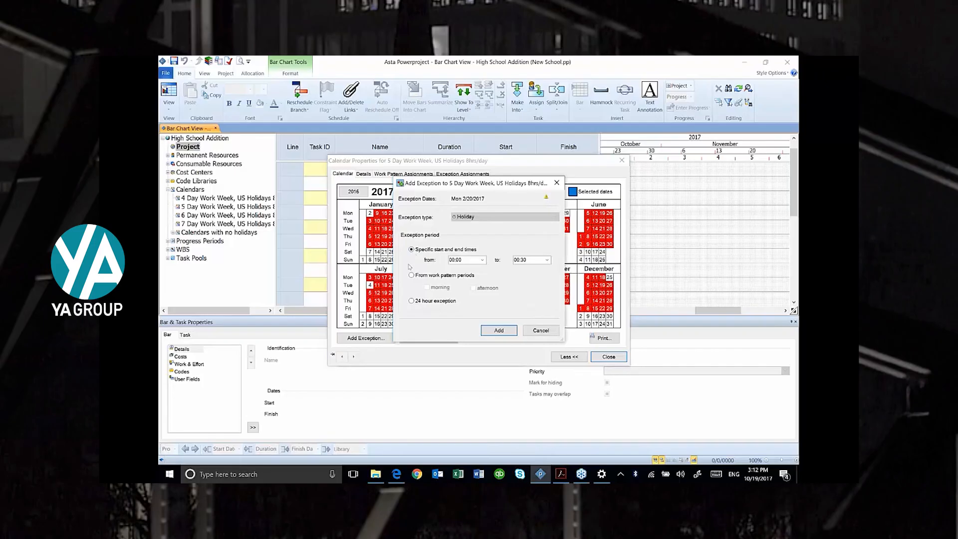
click(412, 301)
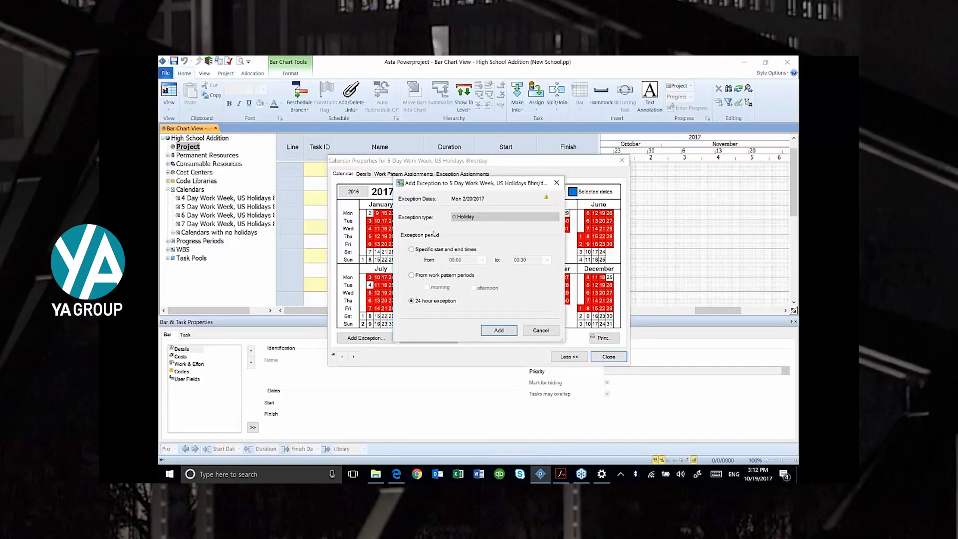
click(497, 332)
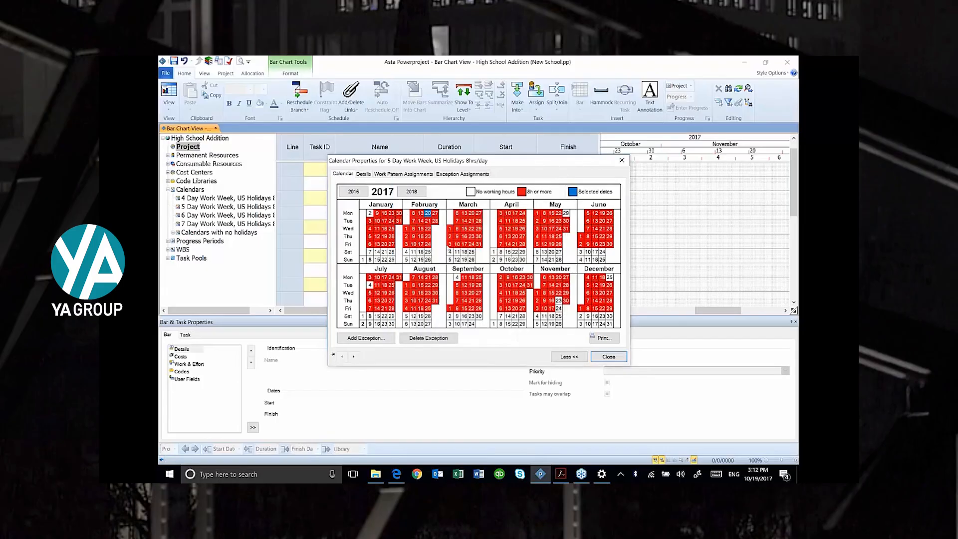
click(427, 236)
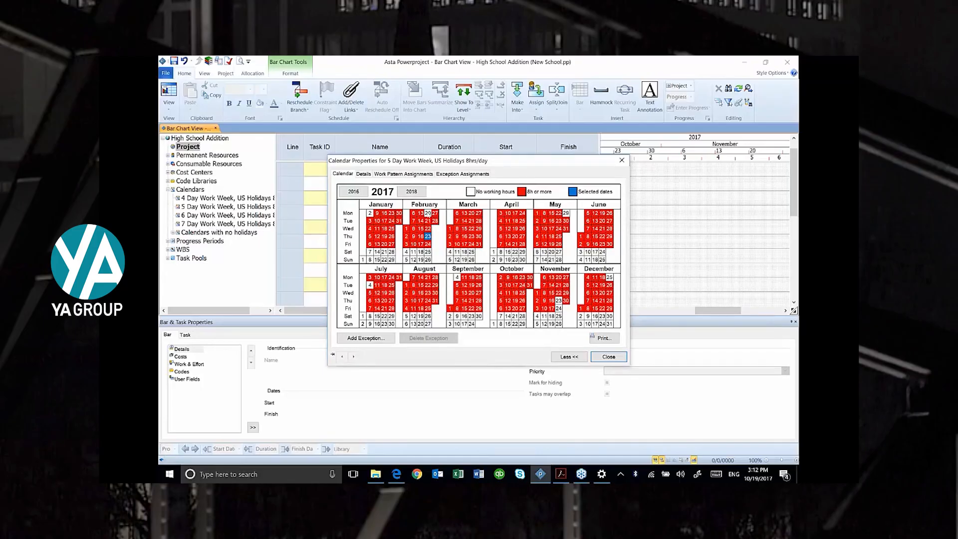
- Delete the Holiday exception assignment from February 20, 2017
click(428, 213)
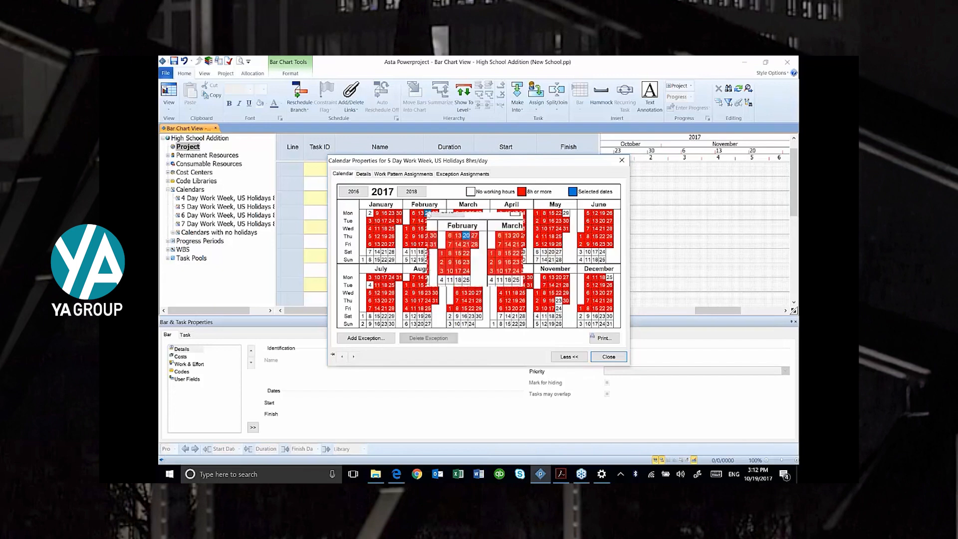
right_click(428, 214)
mouse_move(455, 250)
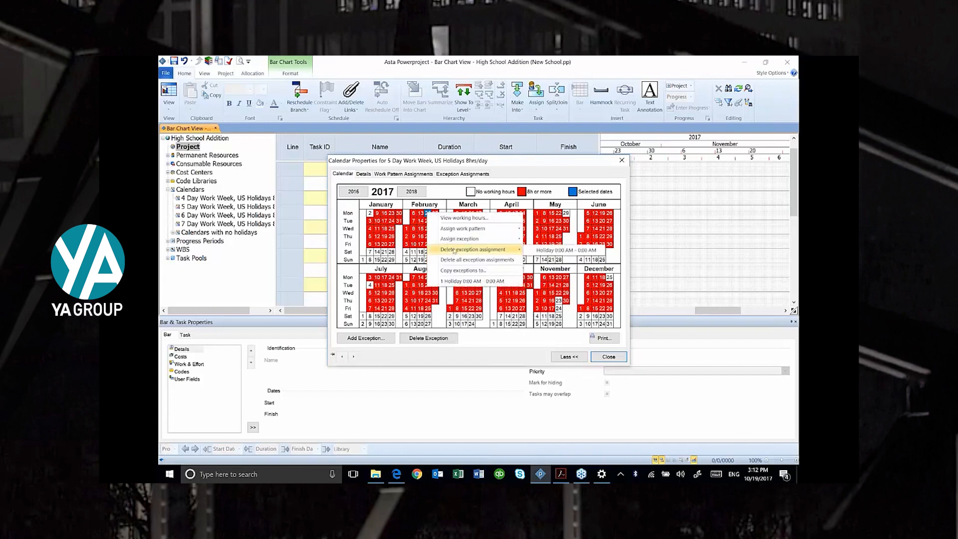
click(567, 250)
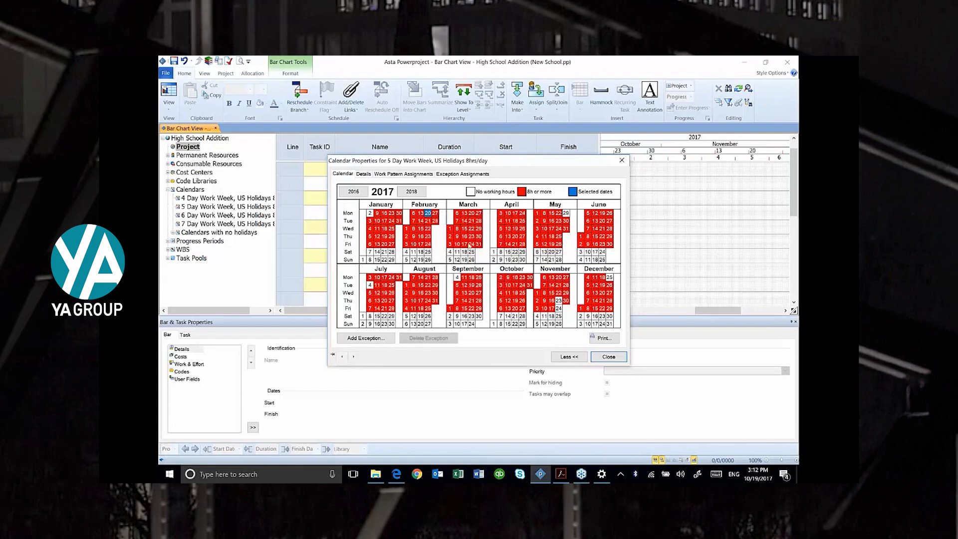
click(407, 237)
- Assign the 24 hour Holiday exception to February 20, 2017 again in the 5 Day Work Week calendar
right_click(429, 215)
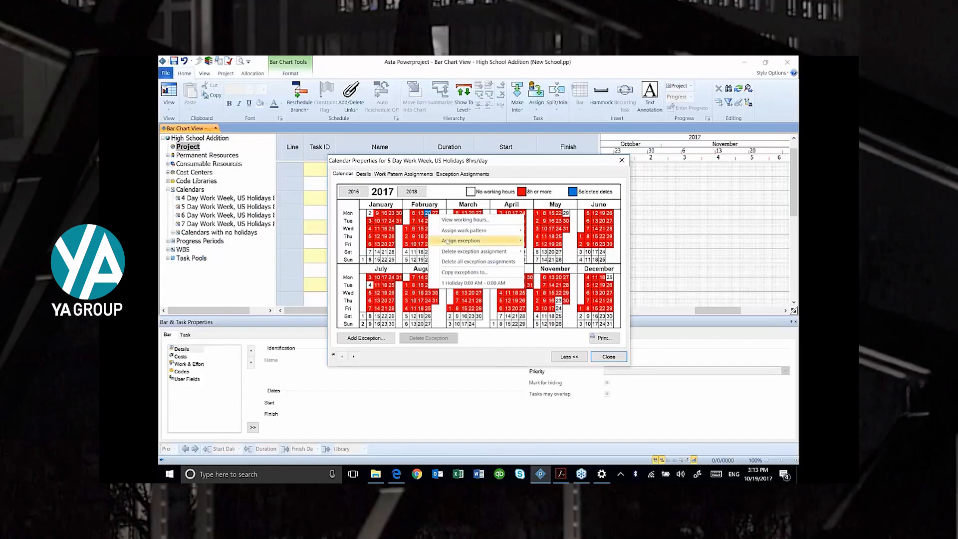
mouse_move(447, 242)
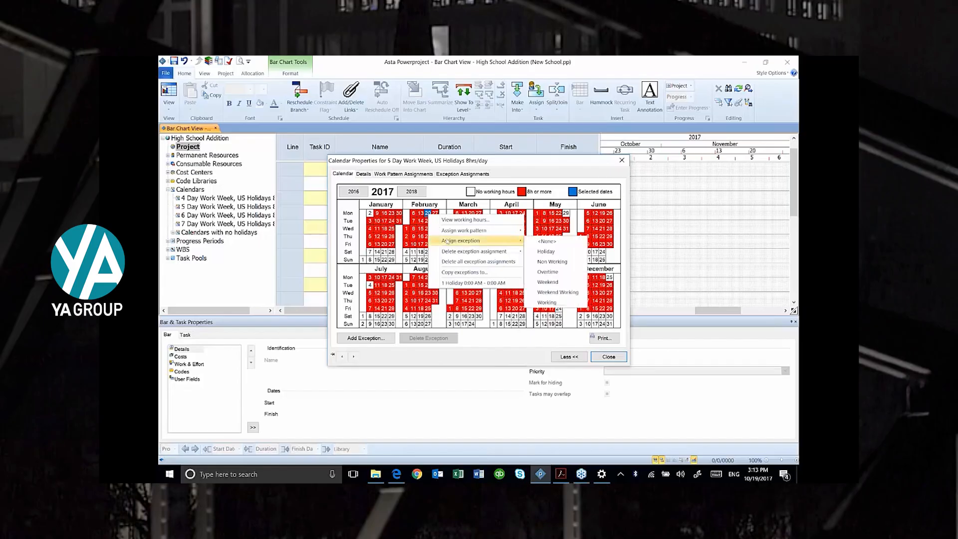
click(546, 252)
click(411, 301)
click(499, 330)
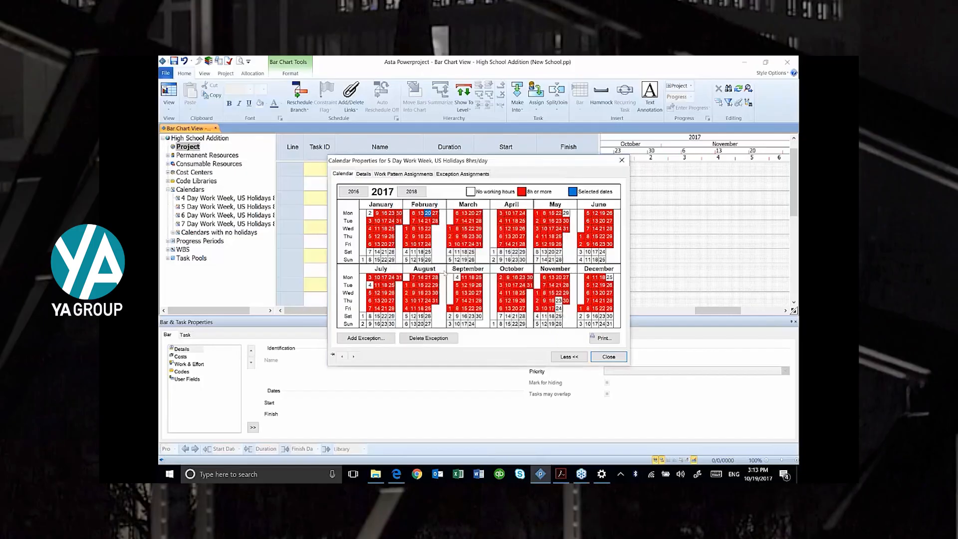
click(421, 237)
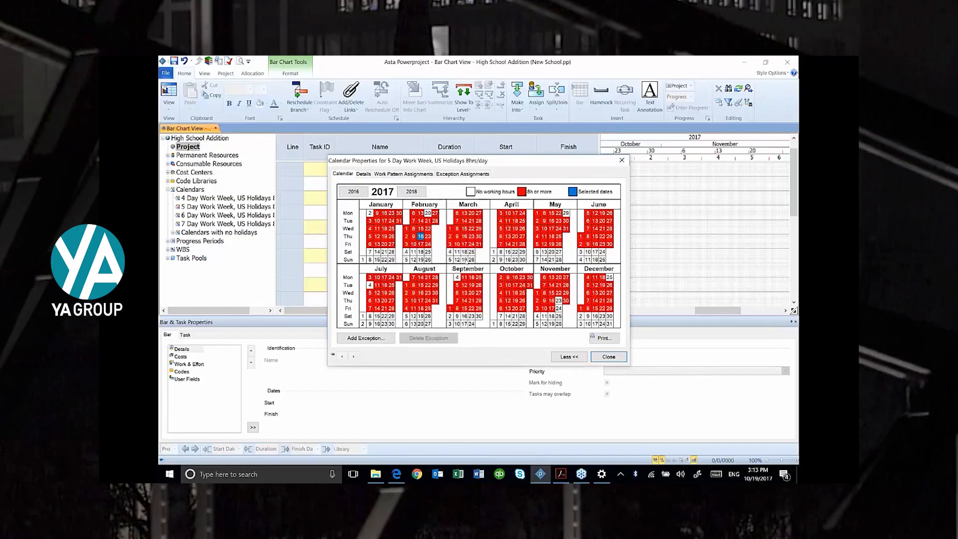
- Review the calendar's work pattern assignments and its exception assignments, and close the calendar properties
click(410, 175)
click(446, 175)
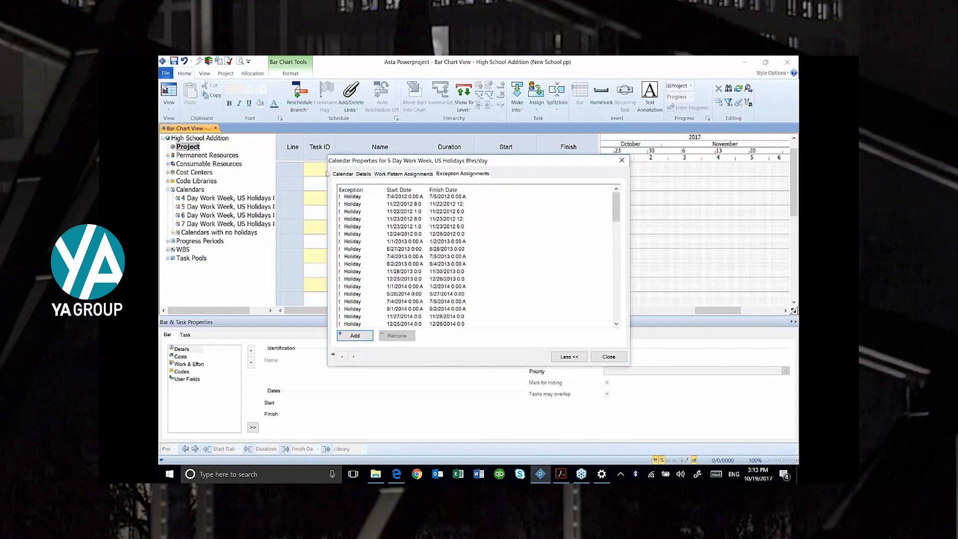
click(609, 357)
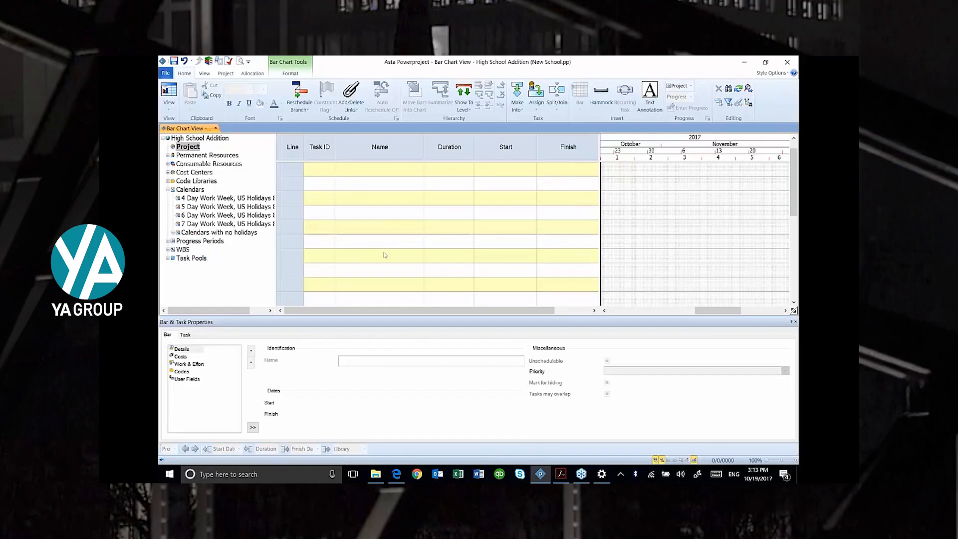
key(alt+Tab)
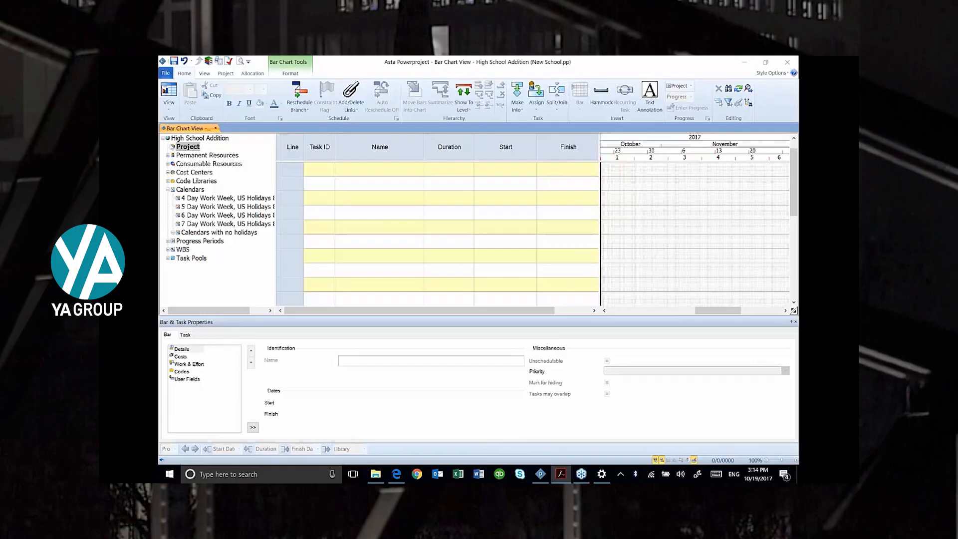
- Insert a child summary under Project at the end of the chart with the bar title Milestones
right_click(174, 148)
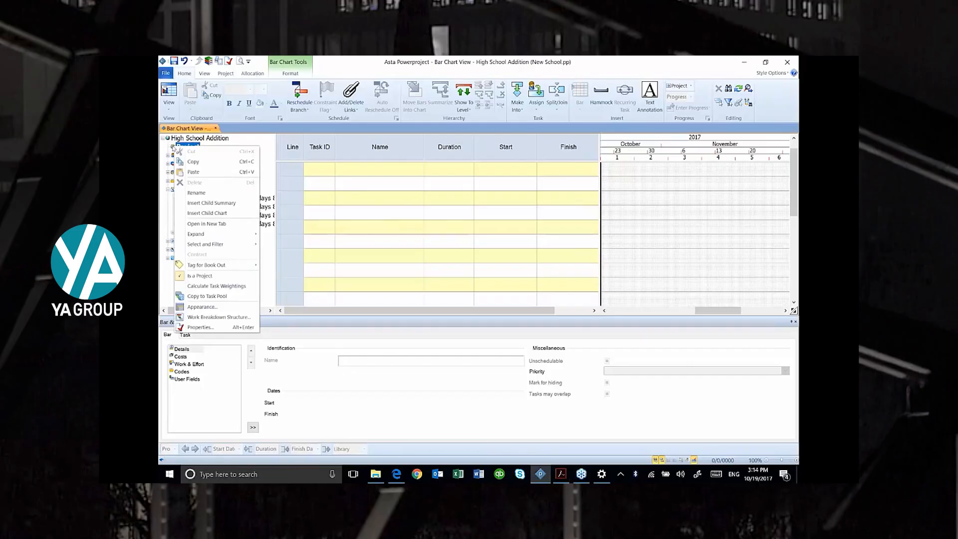
click(201, 202)
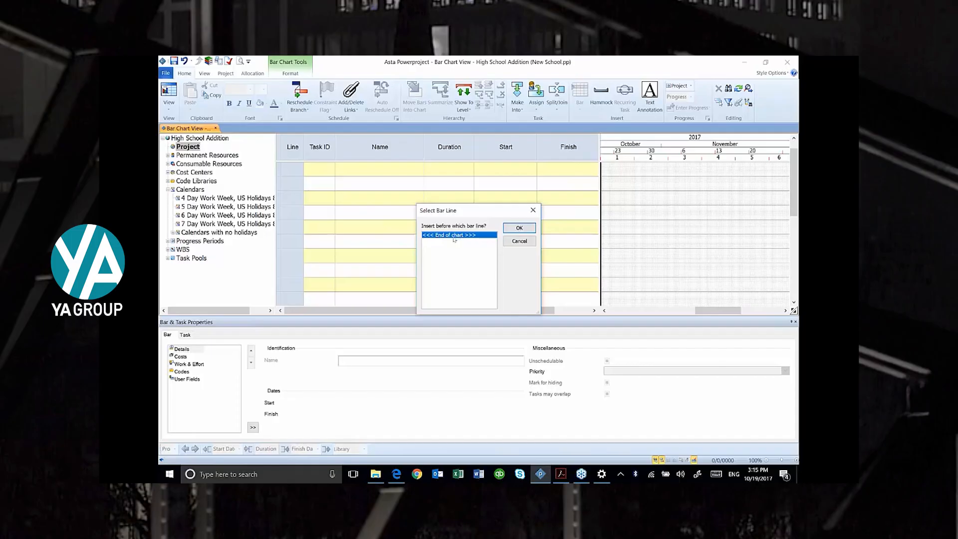
click(517, 228)
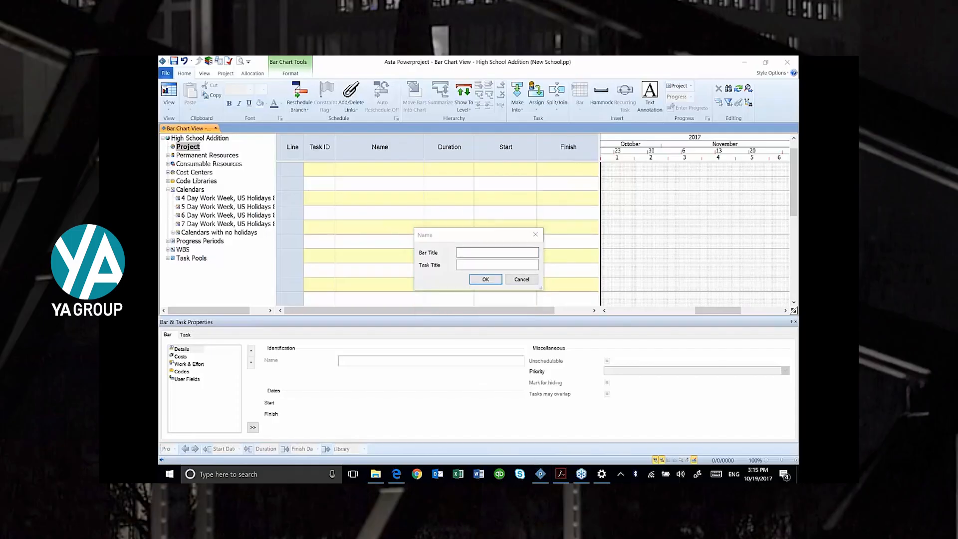
text(Milestones)
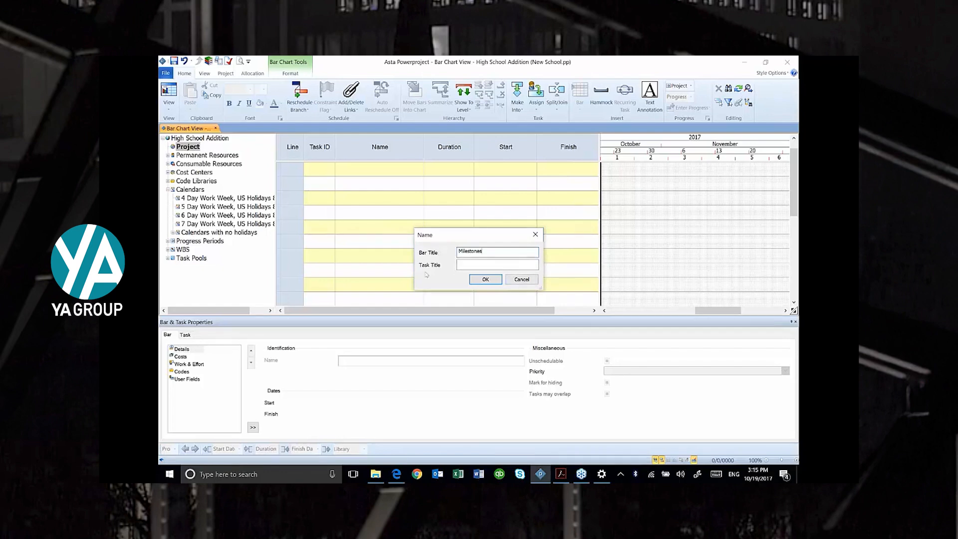
click(476, 280)
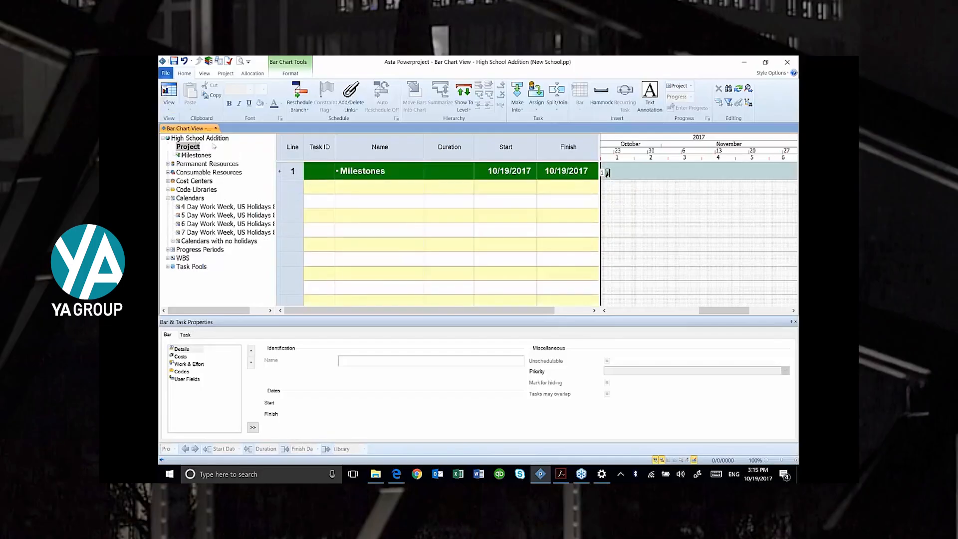
- Insert a child summary with the bar title Design under Project, at the end of the chart after Milestones
click(188, 148)
right_click(187, 148)
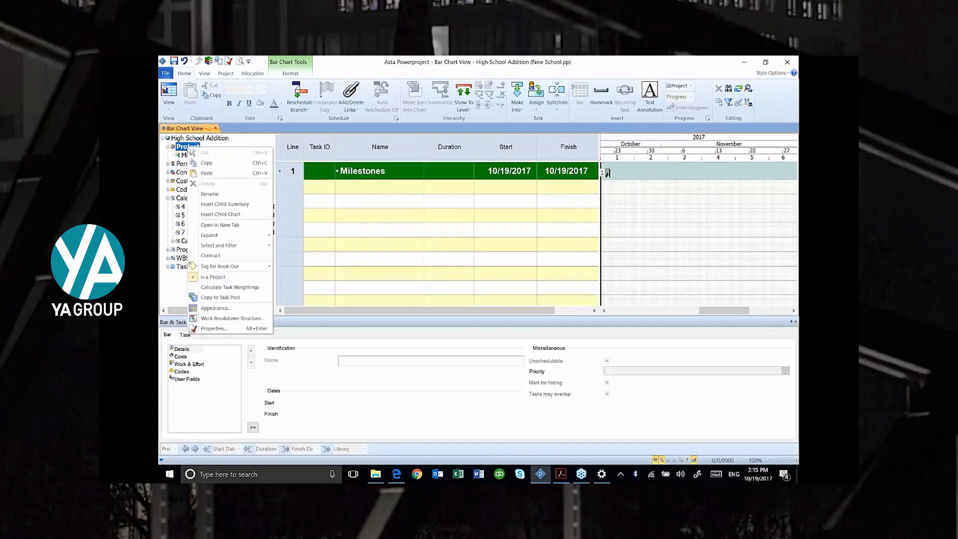
click(225, 204)
click(439, 241)
click(519, 228)
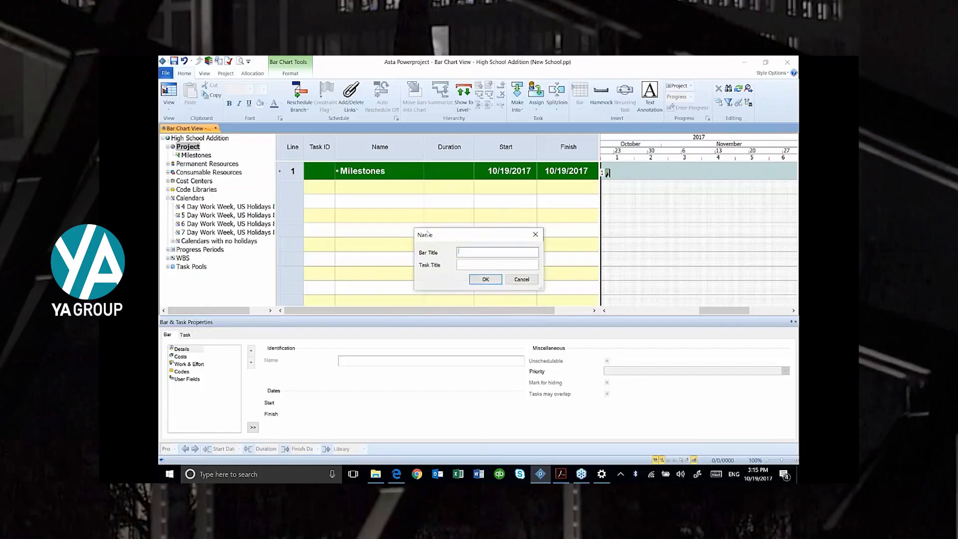
text(Design)
click(485, 280)
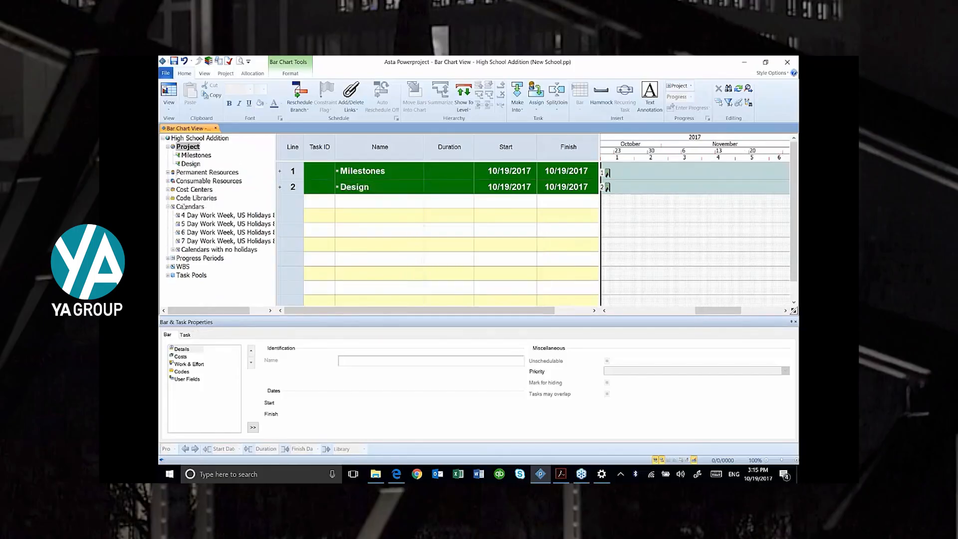
- Insert a child summary with the bar title Procurement under Project, at the end of the chart after Design
click(187, 147)
right_click(194, 148)
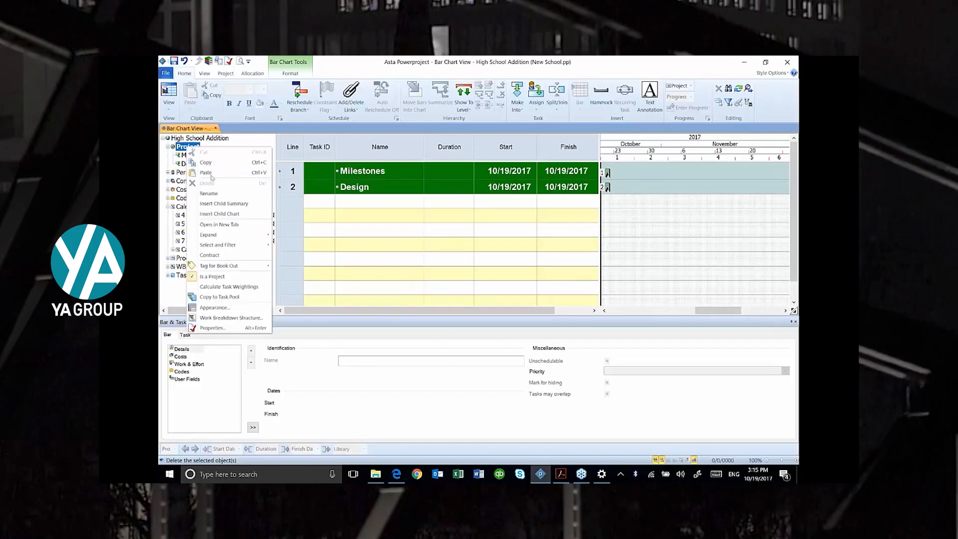
click(214, 204)
click(437, 247)
click(519, 227)
text(Procurement)
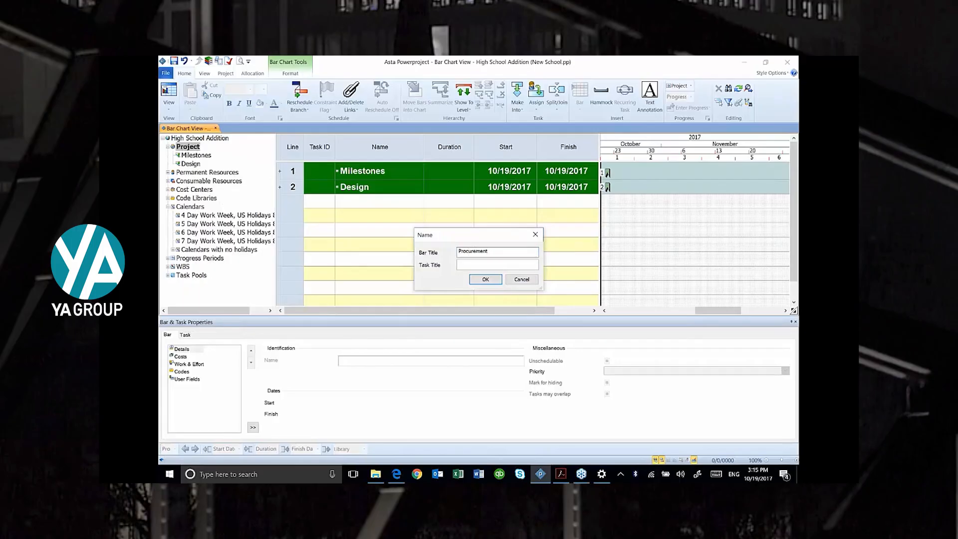
click(485, 279)
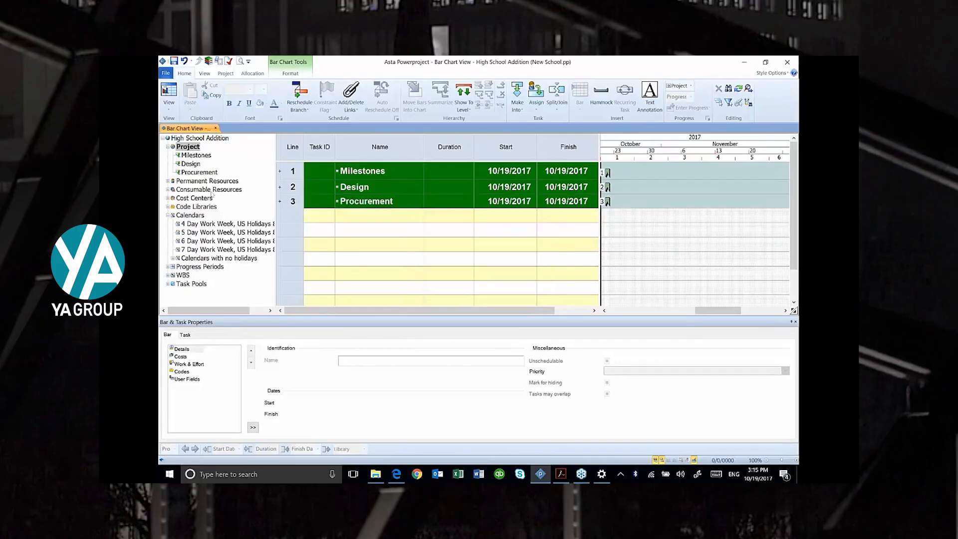
- Insert a child summary with the bar title Construction under Project, at the end of the chart after Procurement
right_click(193, 149)
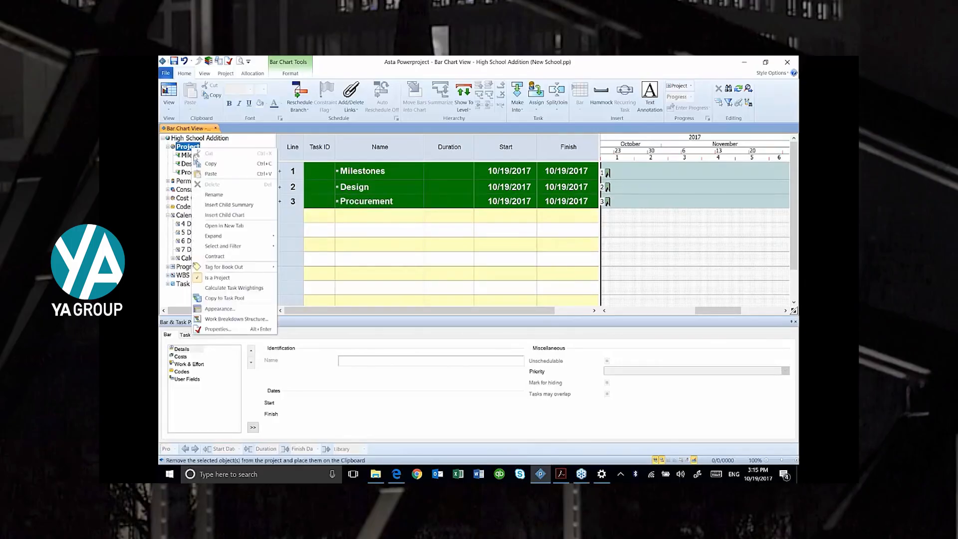
click(225, 205)
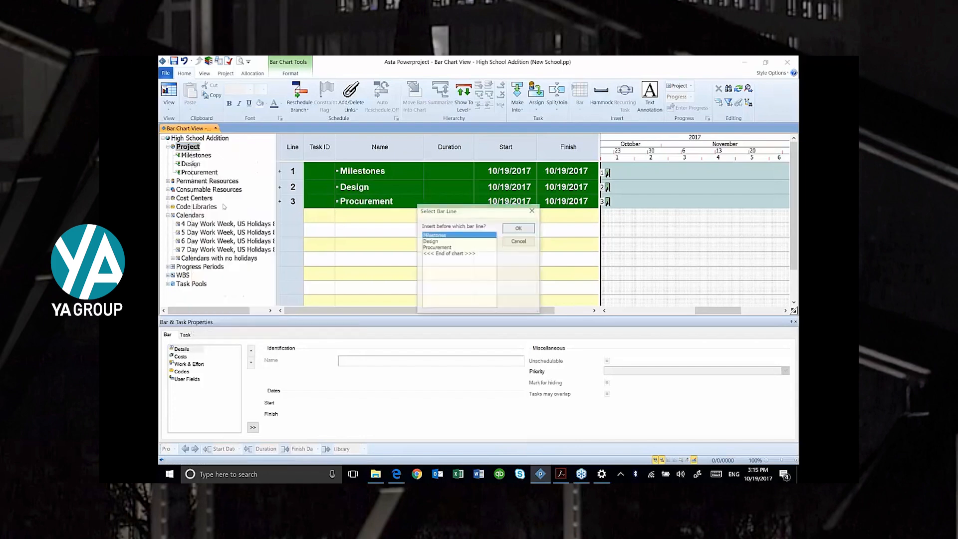
click(456, 253)
click(519, 228)
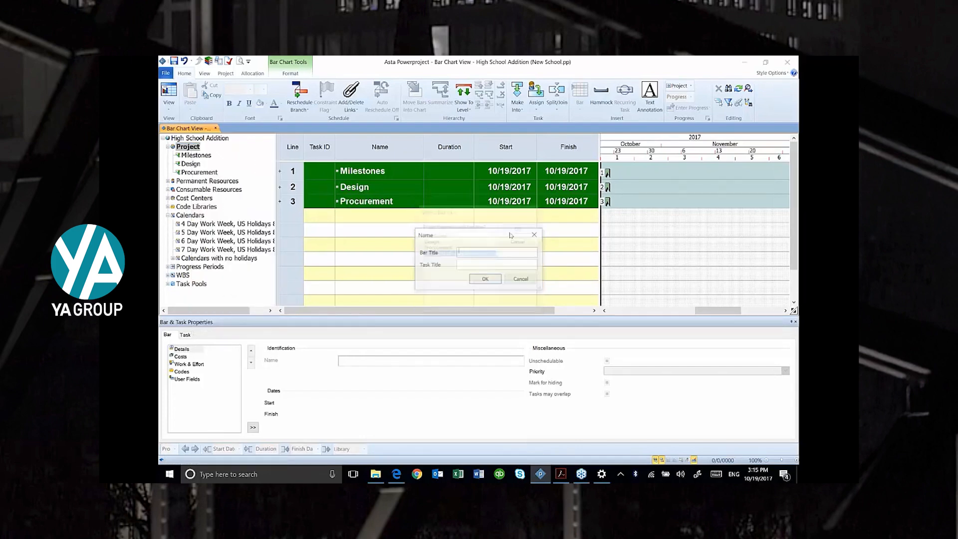
text(Construction)
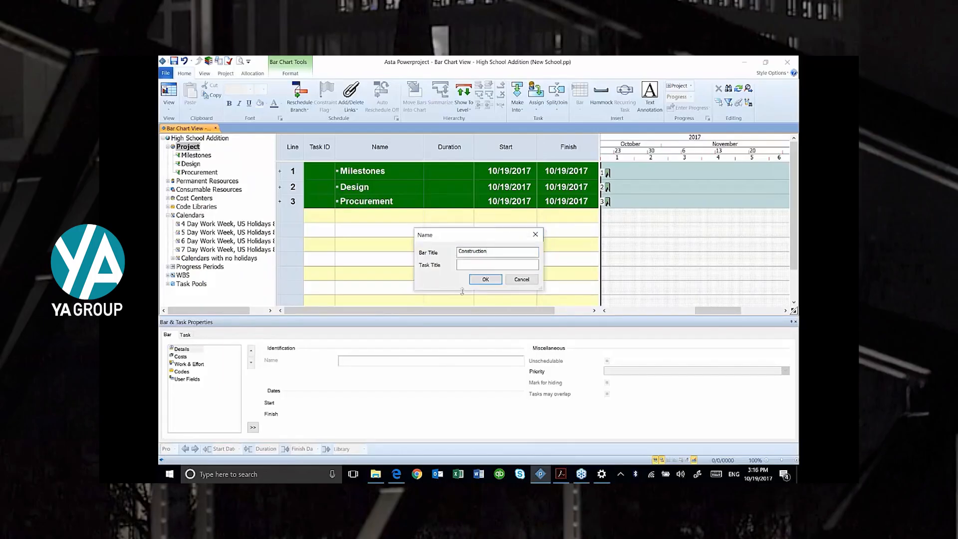
click(476, 278)
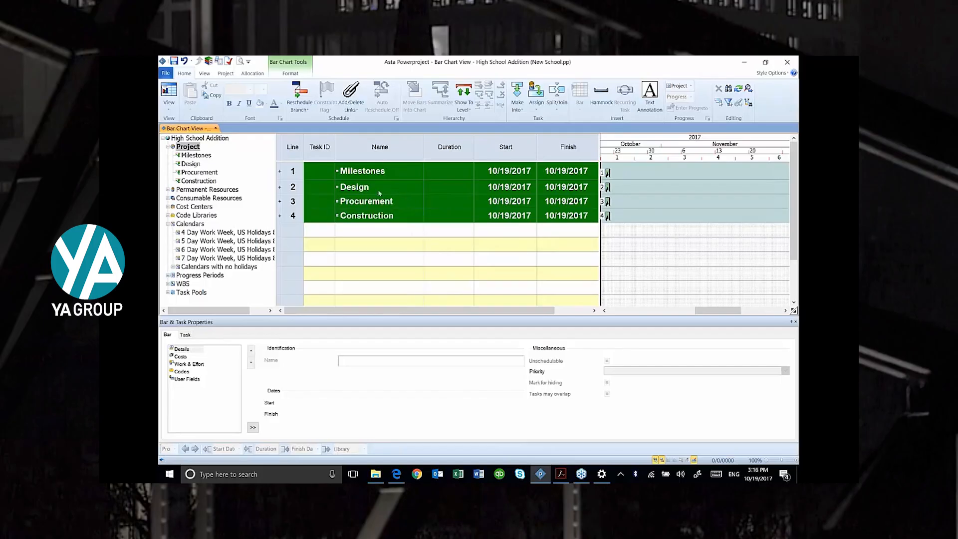
- Add a fourth level to the Project's hierarchical appearance and set its background color to Goldenrod
right_click(185, 146)
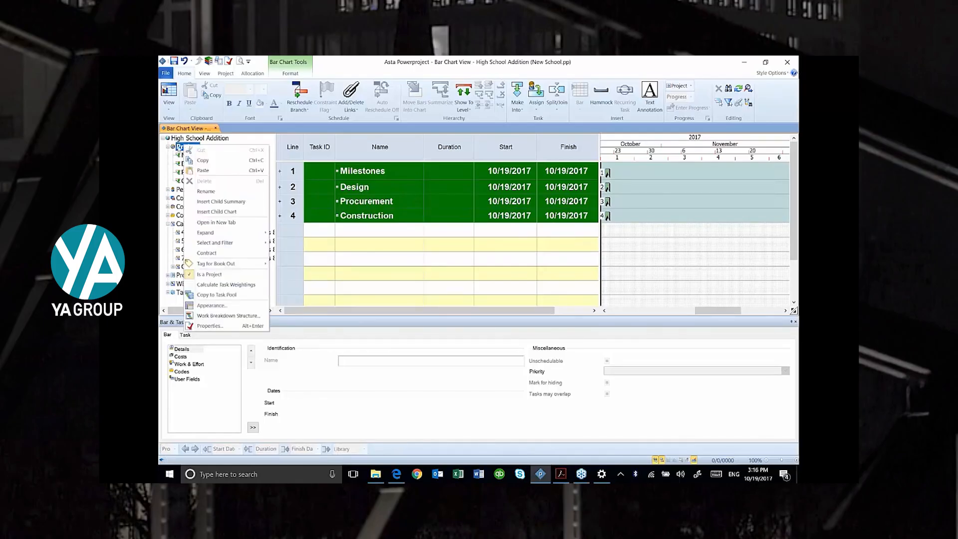
click(214, 305)
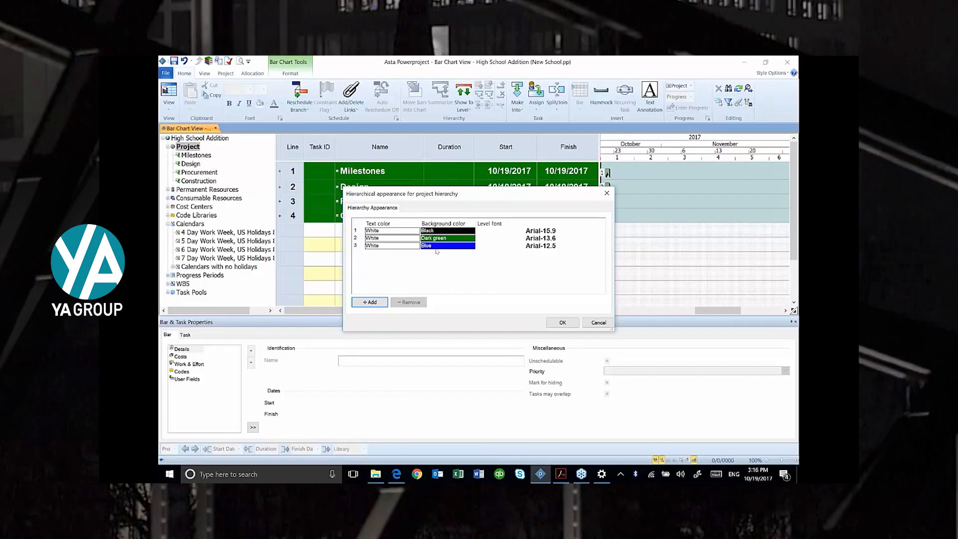
click(378, 302)
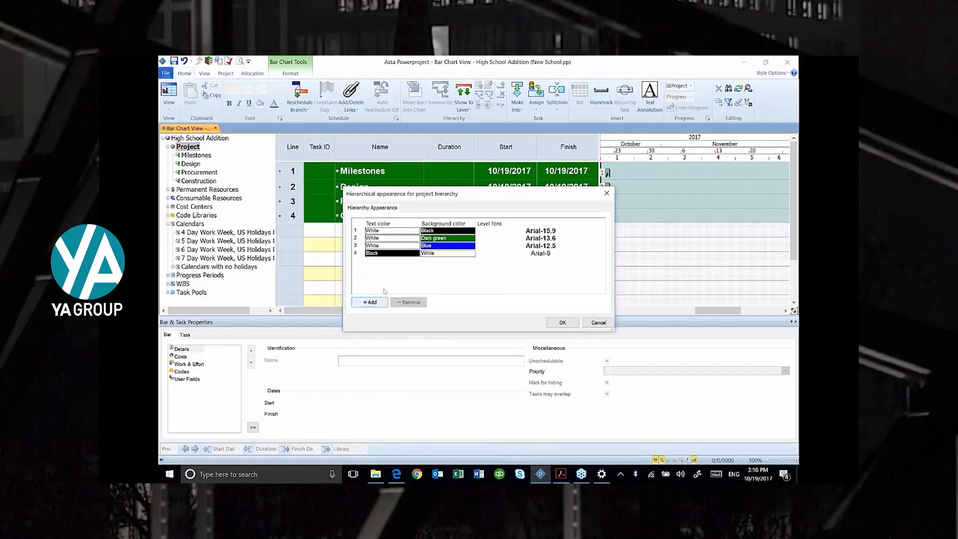
click(443, 253)
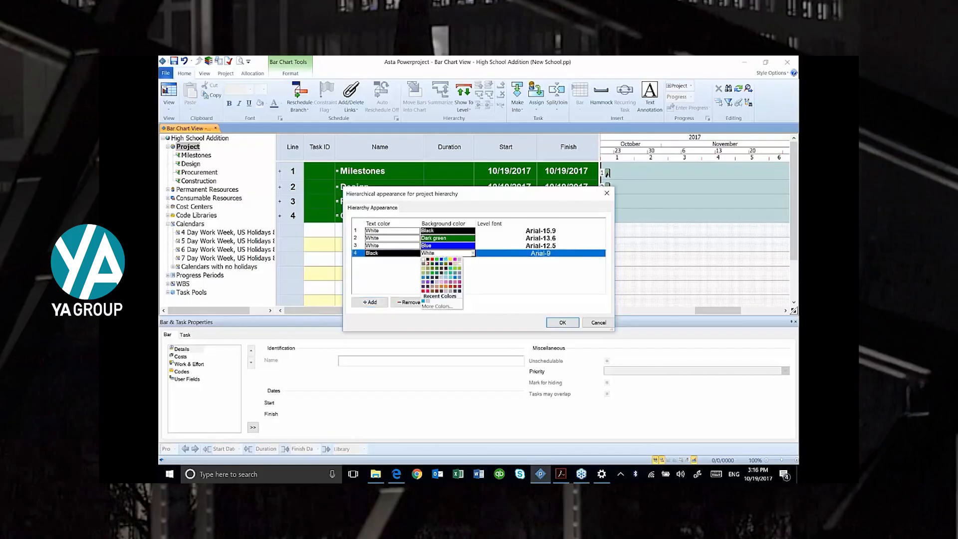
click(423, 269)
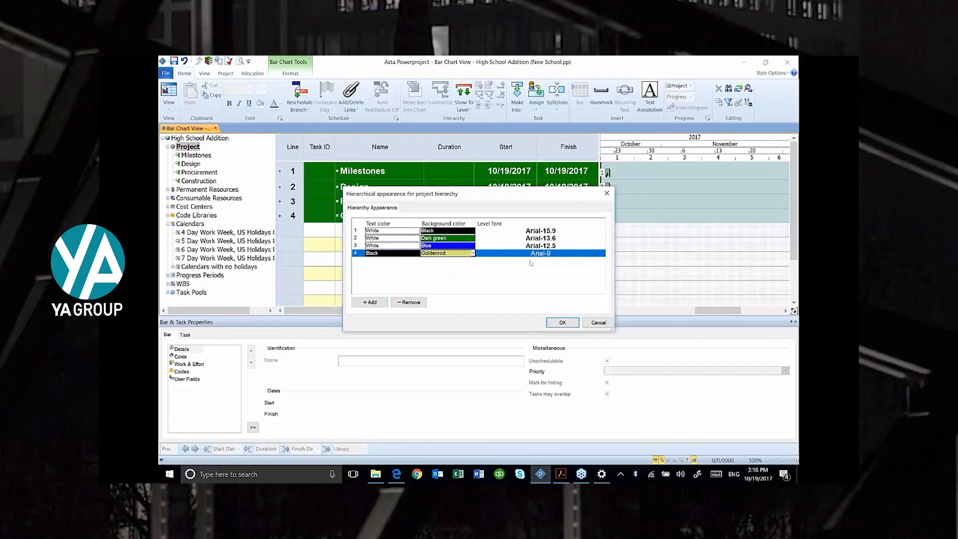
- Set the fourth hierarchy level's font style to Bold Italic and apply the hierarchy appearance
double_click(543, 255)
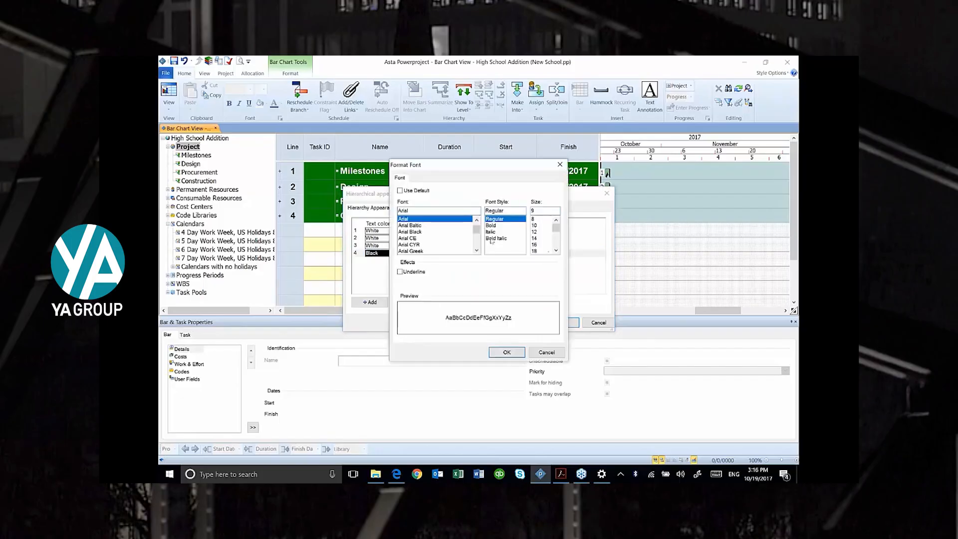
click(491, 238)
click(506, 352)
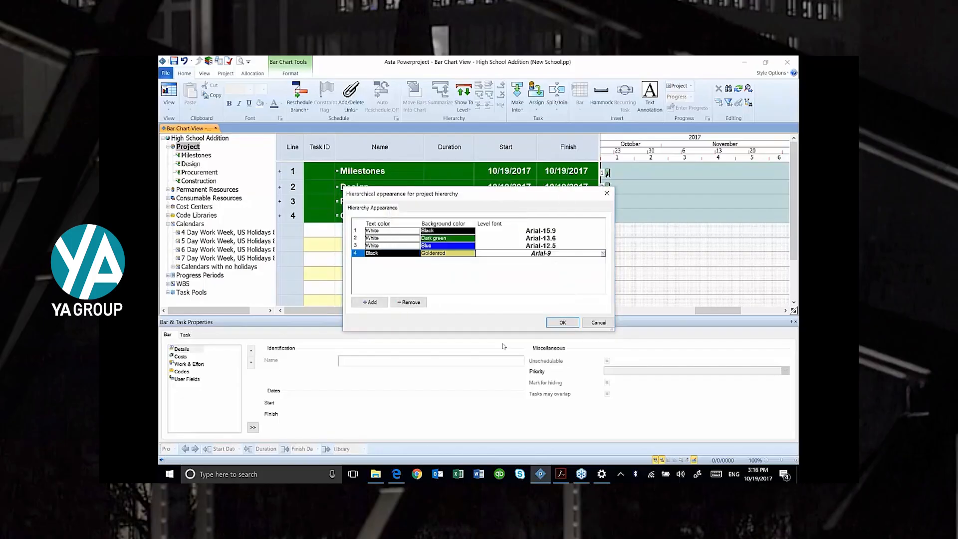
click(562, 322)
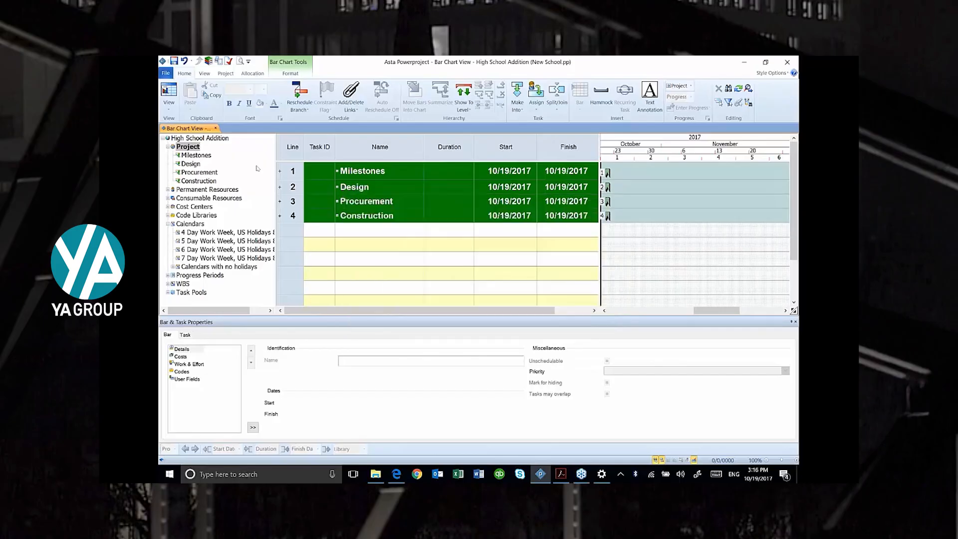
- Insert a child summary with the bar title General Conditions under Construction, at the end of its chart
click(185, 181)
right_click(185, 181)
click(208, 238)
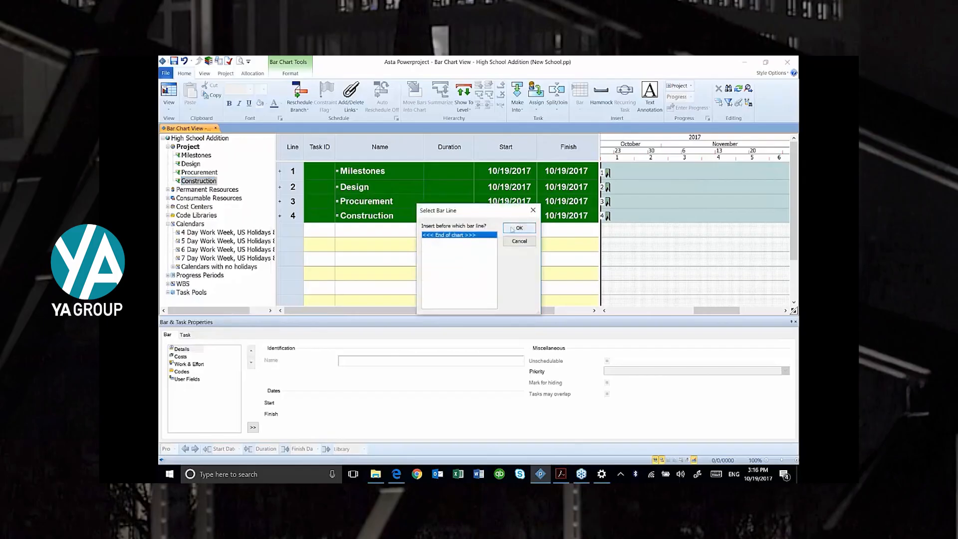
click(512, 229)
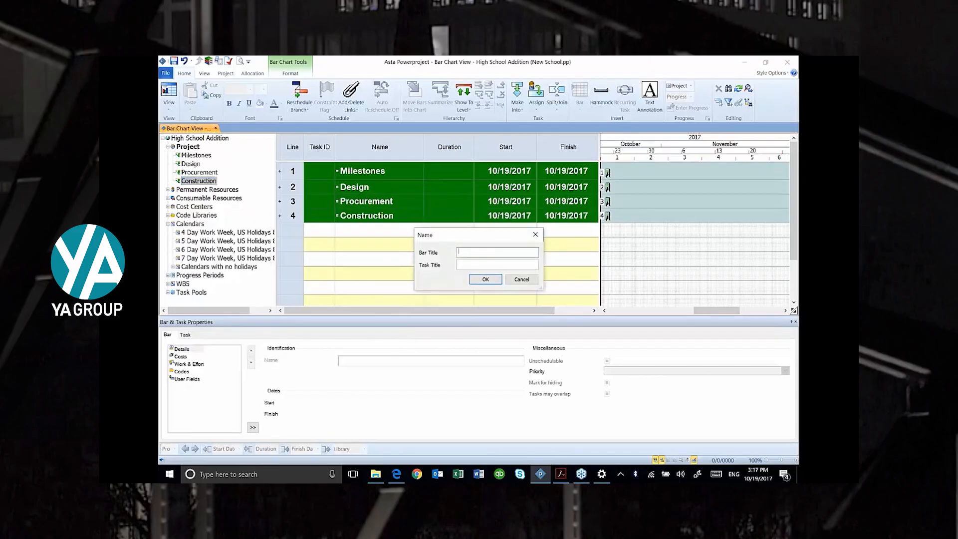
text(General Conditions)
key(Return)
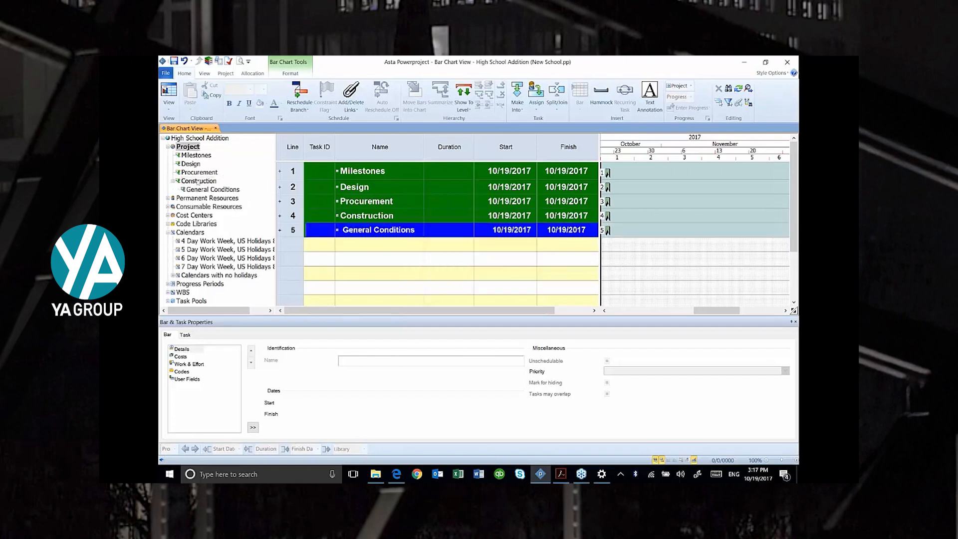
- Insert a child summary with the bar title Site Work under Construction, at the end of the chart after General Conditions
right_click(198, 181)
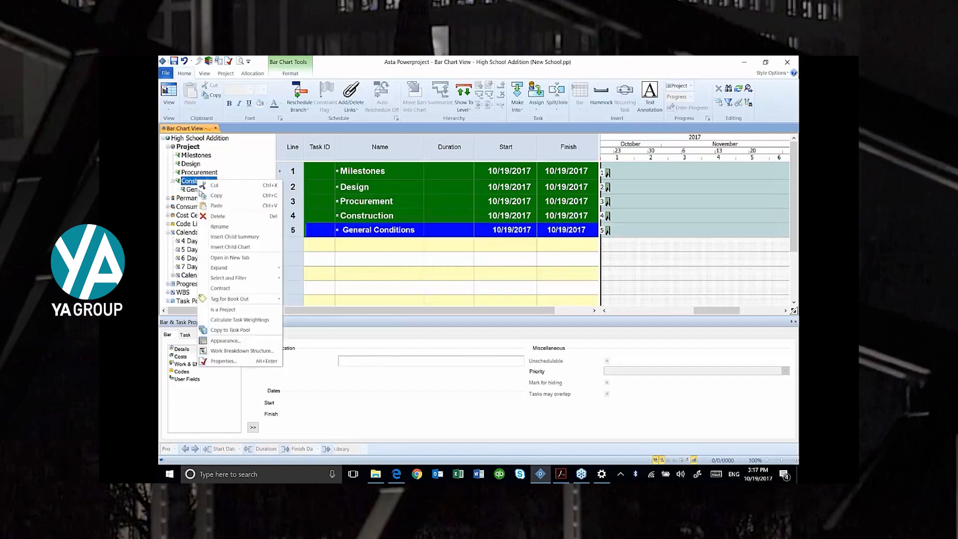
click(212, 238)
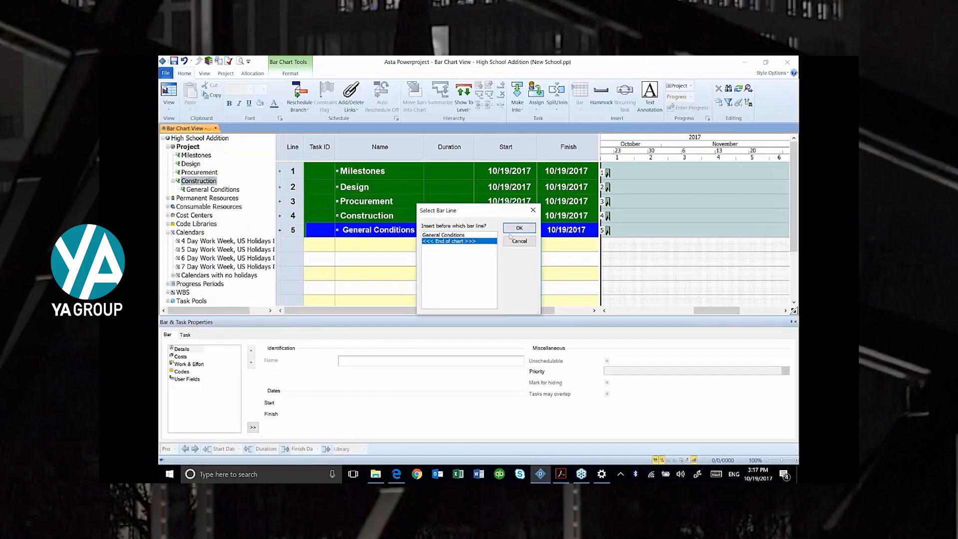
click(529, 228)
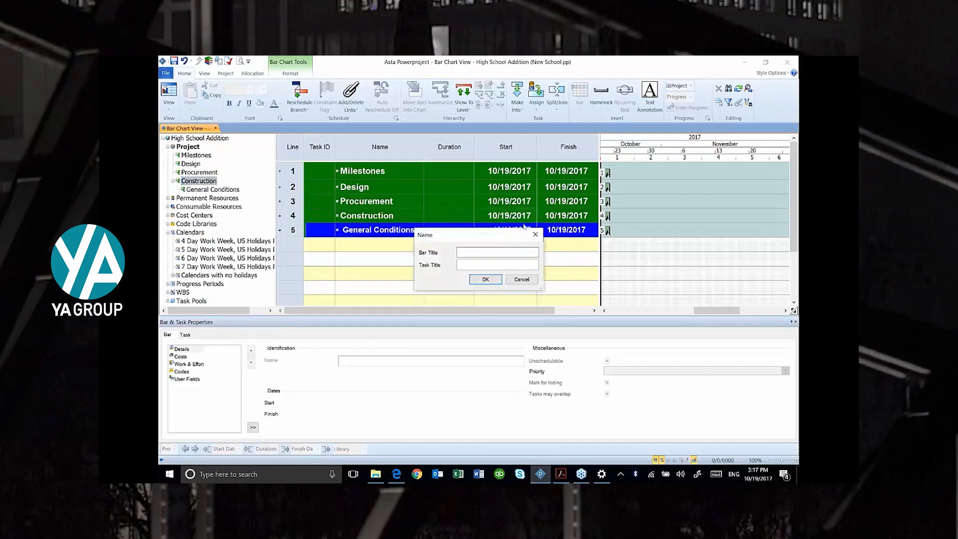
text(Site Work)
click(482, 280)
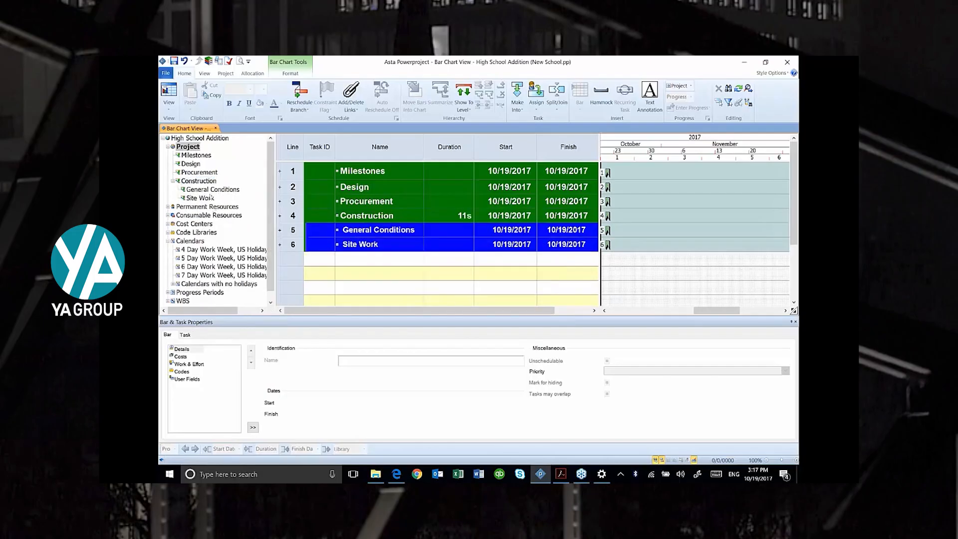
- Insert a child summary with the bar title Building under Construction, at the end of the chart after Site Work
right_click(205, 182)
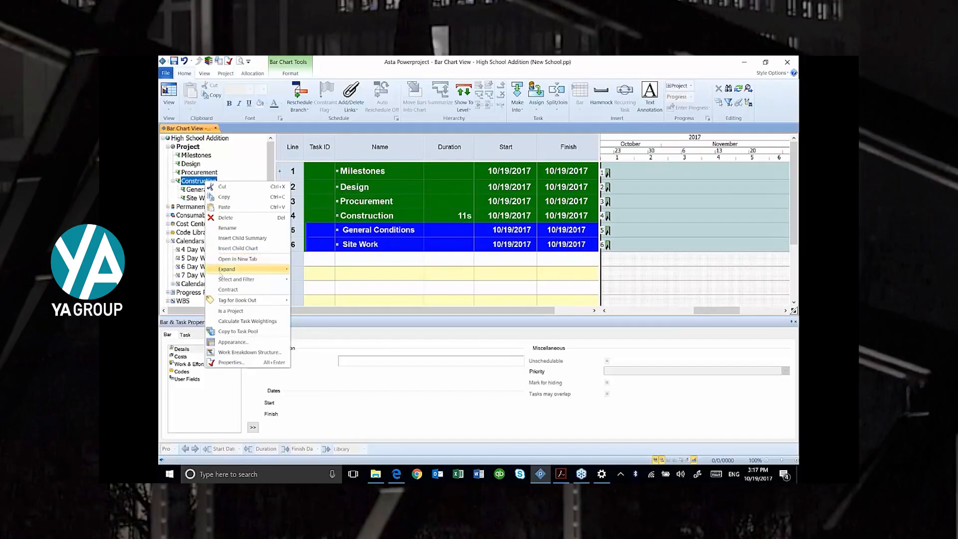
click(240, 238)
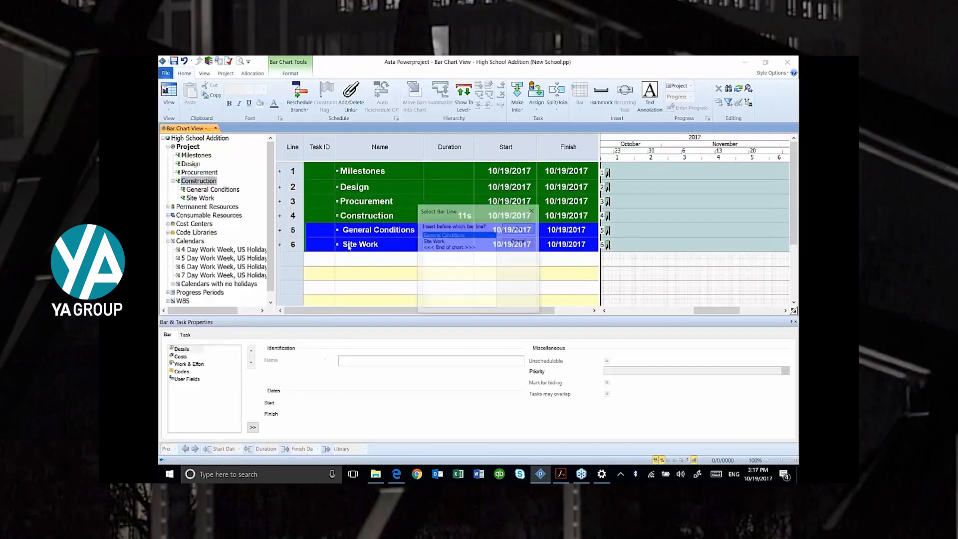
click(453, 248)
click(519, 229)
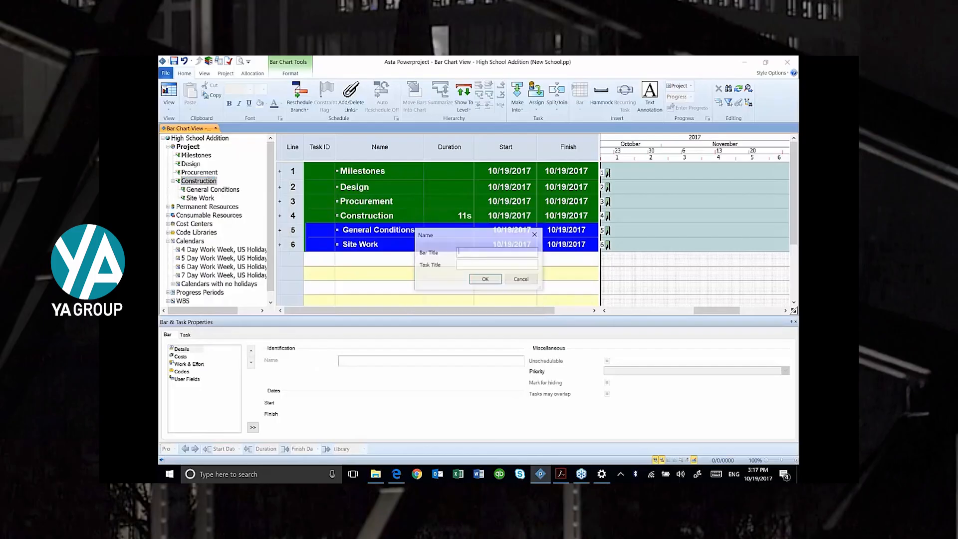
text(Building)
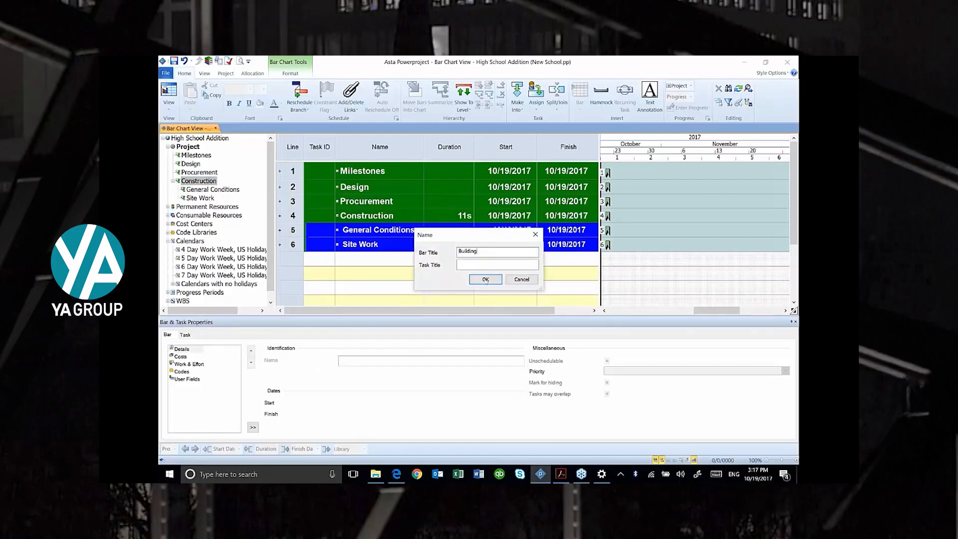
key(Return)
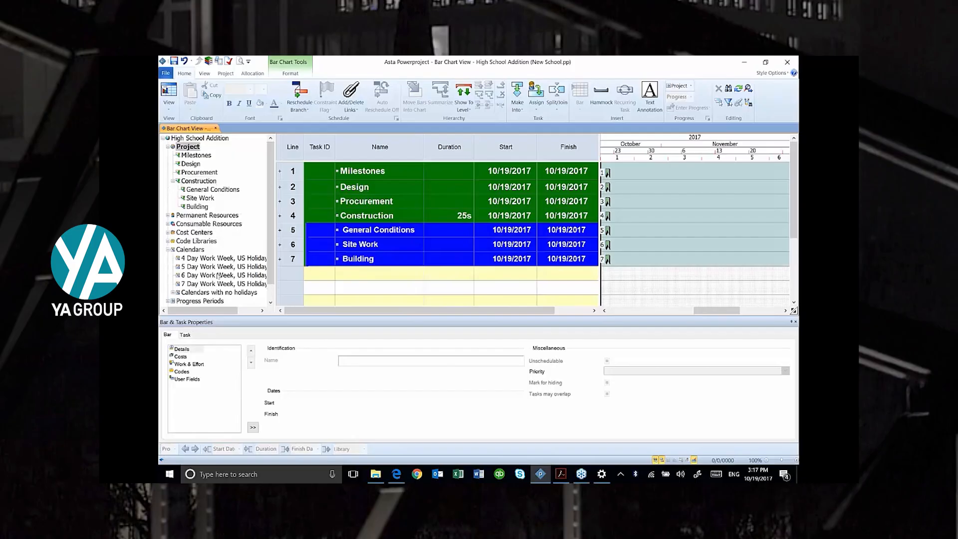
- Insert a child summary with the bar title Site Finishes under Construction, at the end of the chart after Building
click(202, 180)
right_click(200, 180)
click(239, 236)
click(452, 253)
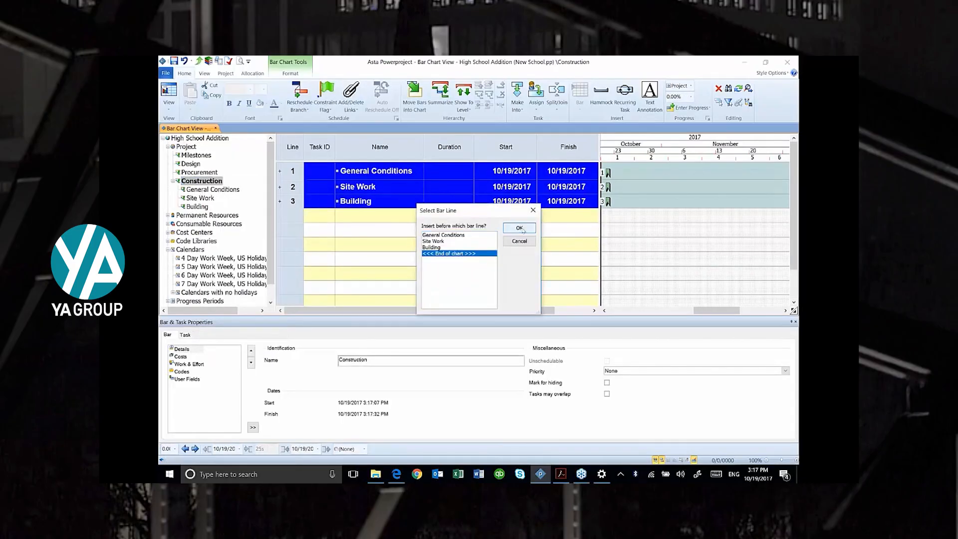
click(521, 228)
text(Site Finishe)
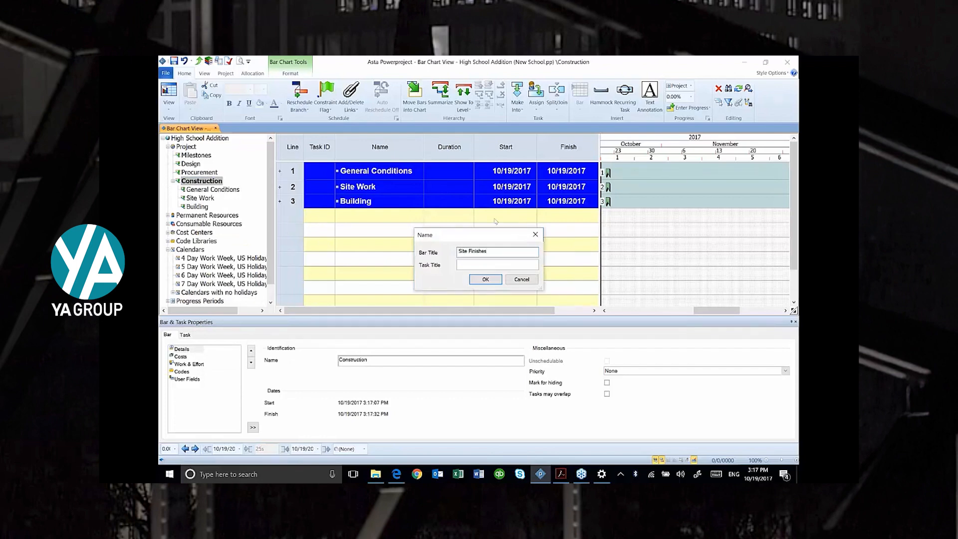
text(s)
click(482, 280)
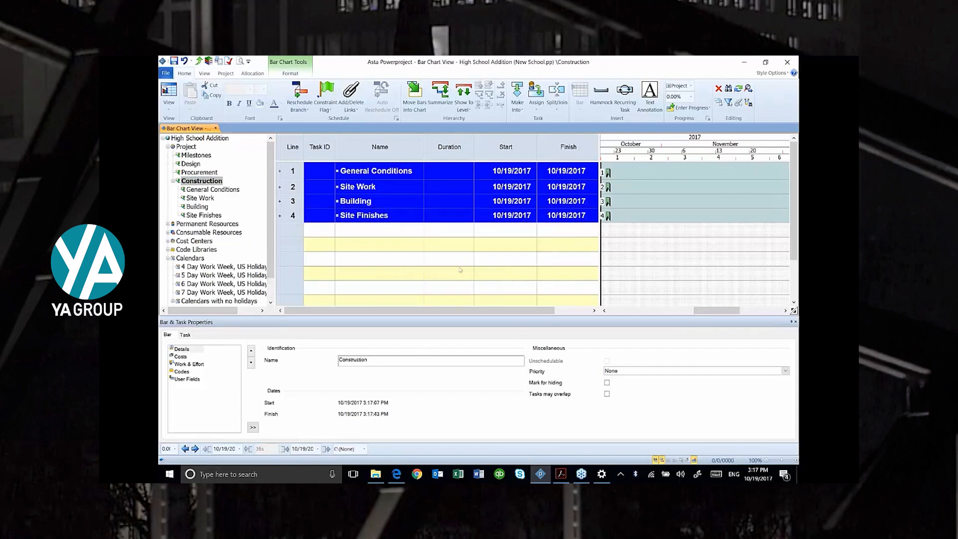
- Insert a child summary with the bar title Substructure under Building, at the end of its chart
click(199, 206)
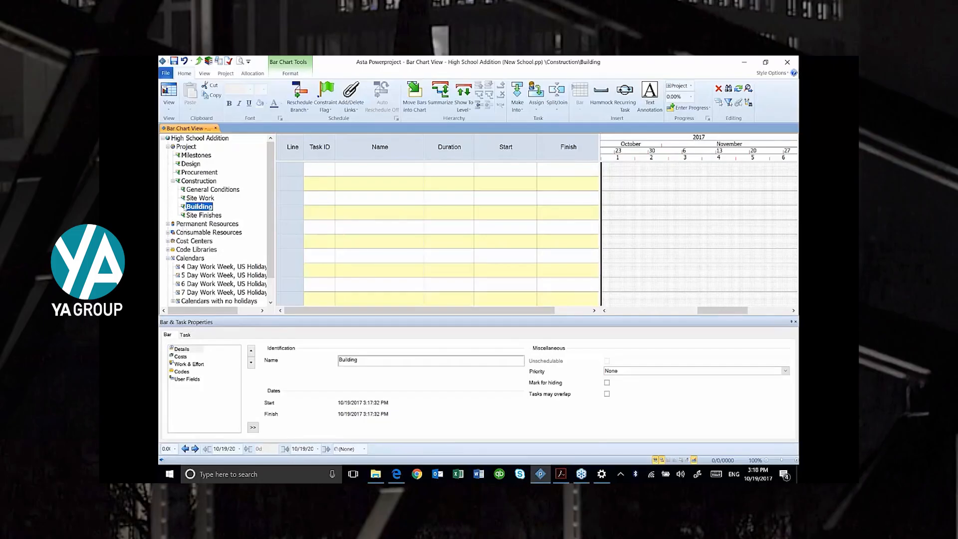
right_click(197, 209)
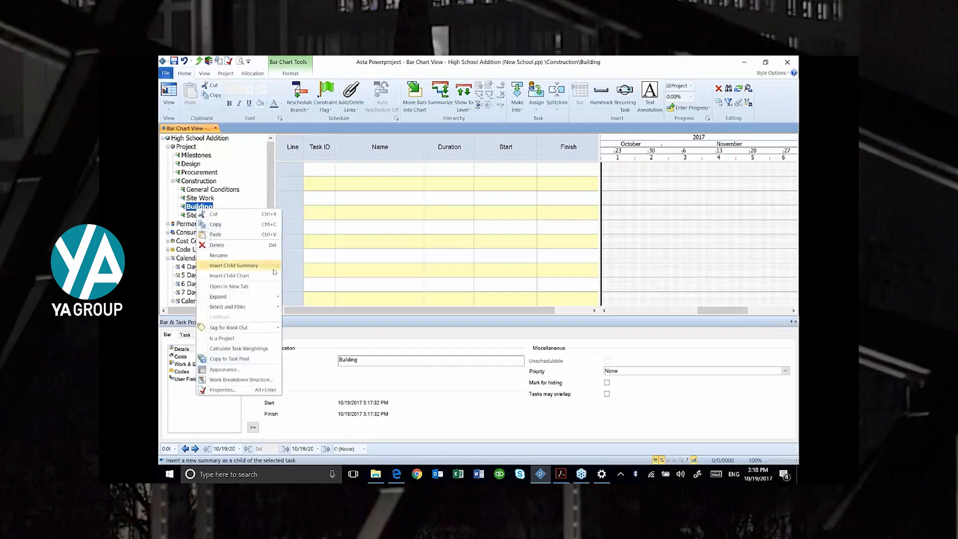
click(227, 266)
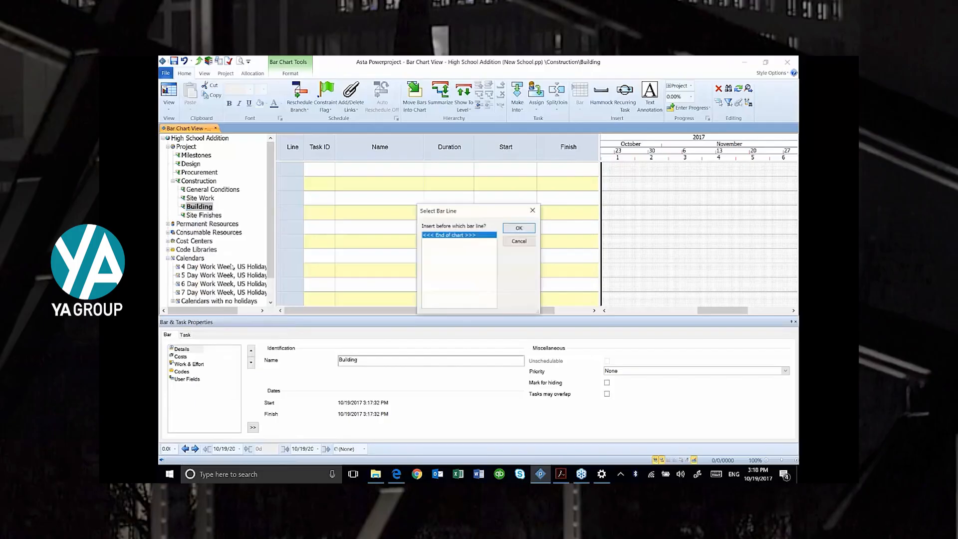
click(511, 228)
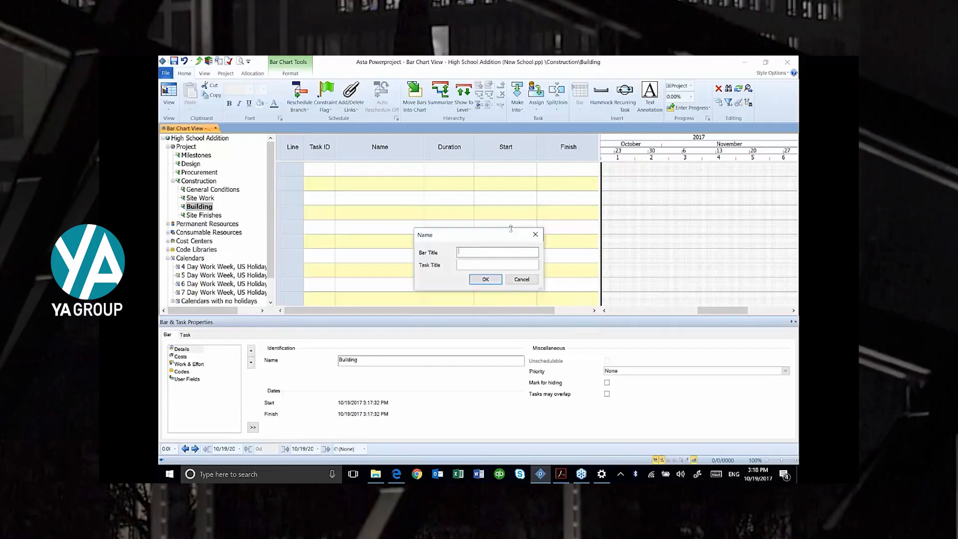
text(Substructure)
key(Return)
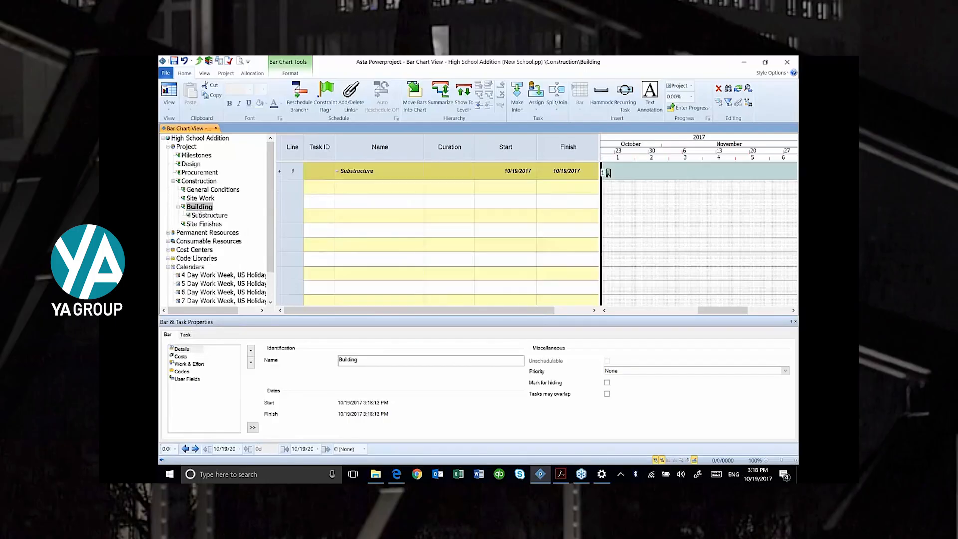
- Insert a child summary with the bar title Structure under Building, at the end of the chart after Substructure
right_click(194, 206)
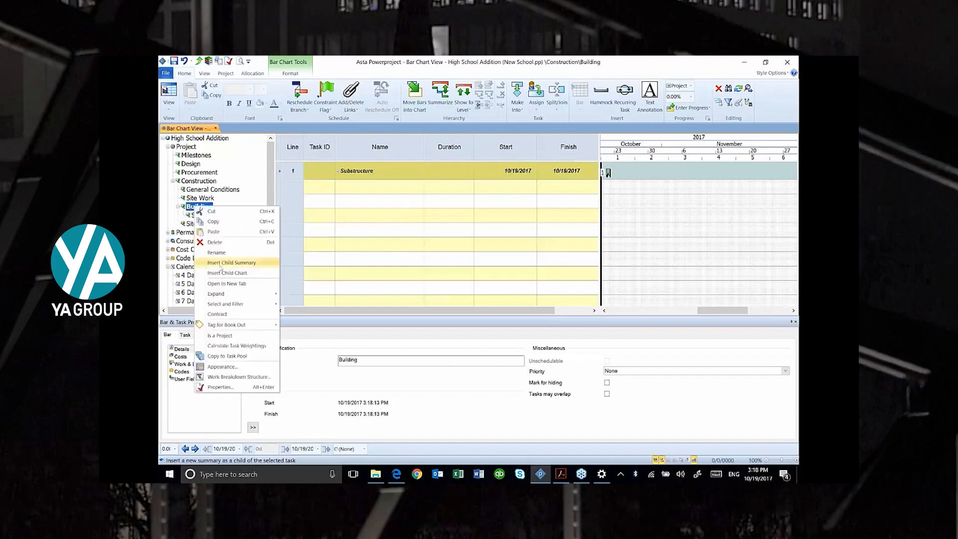
click(220, 263)
click(463, 241)
click(519, 228)
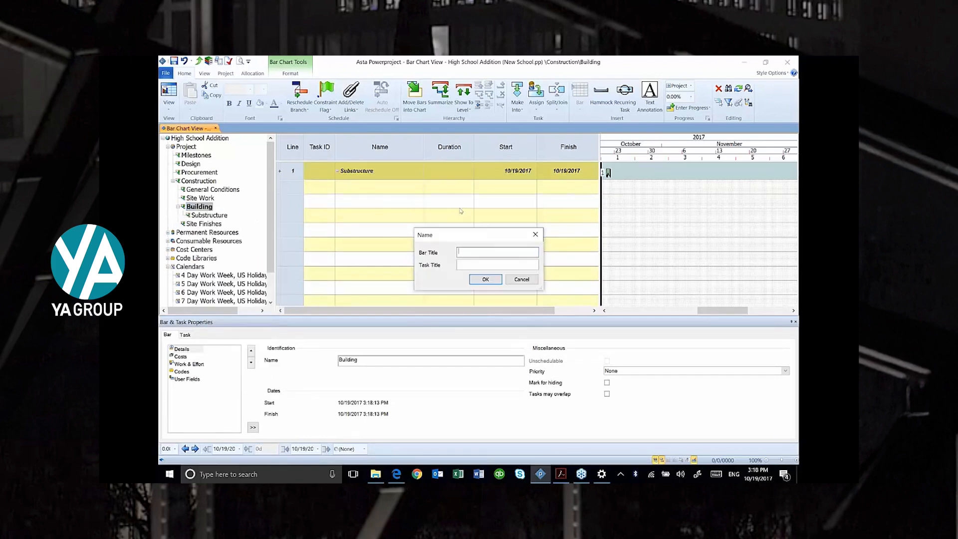
text(Structure)
click(482, 279)
- Insert a child summary with the bar title Exteriors under Building, at the end of the chart after Structure
click(199, 208)
right_click(199, 210)
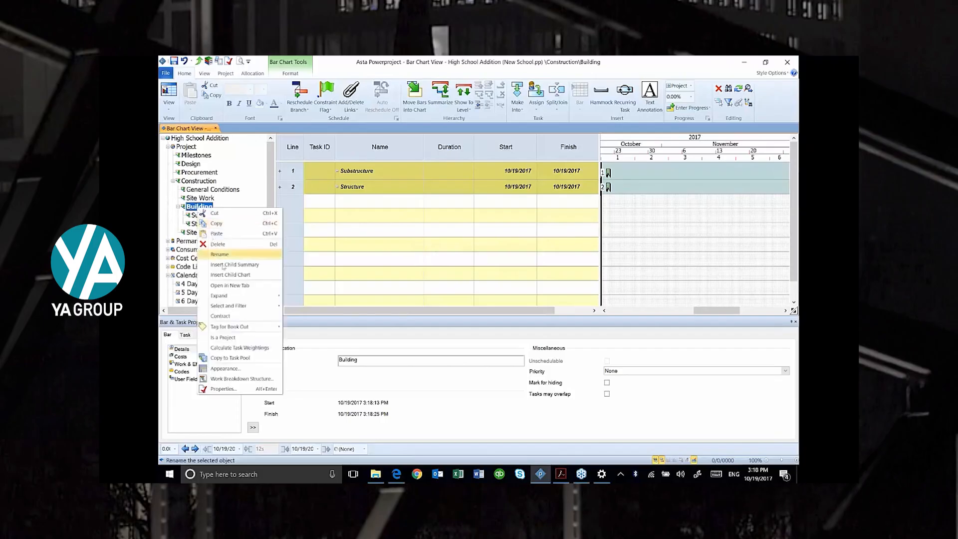
click(229, 265)
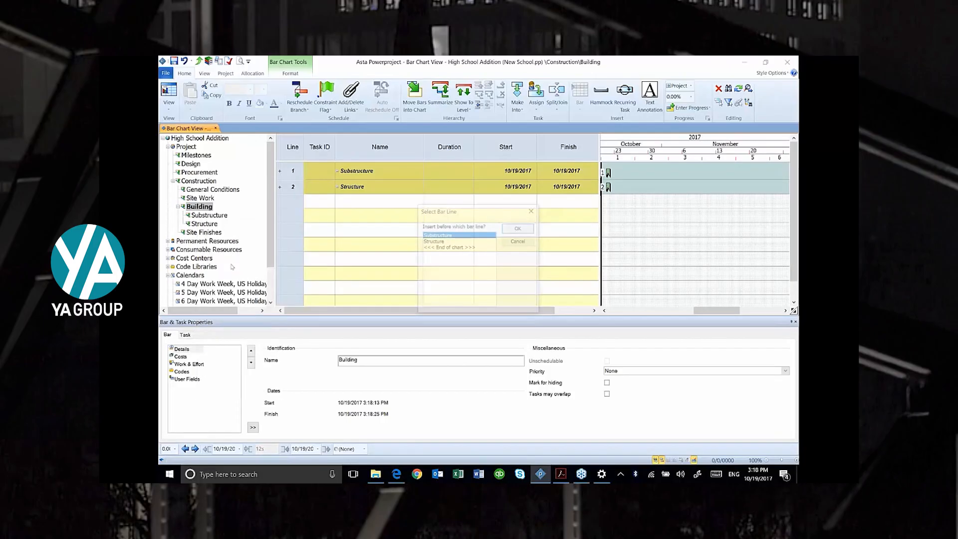
click(520, 228)
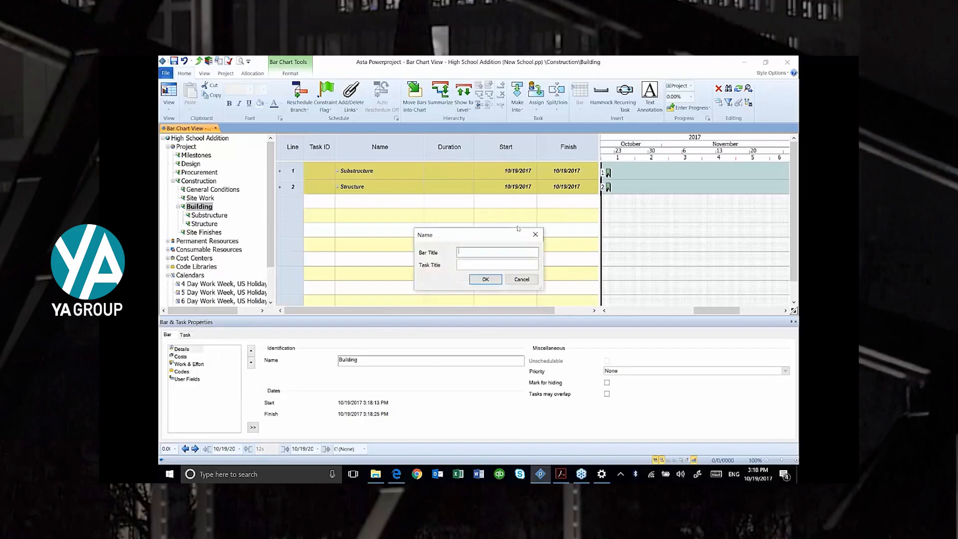
text(Exteriors)
click(485, 279)
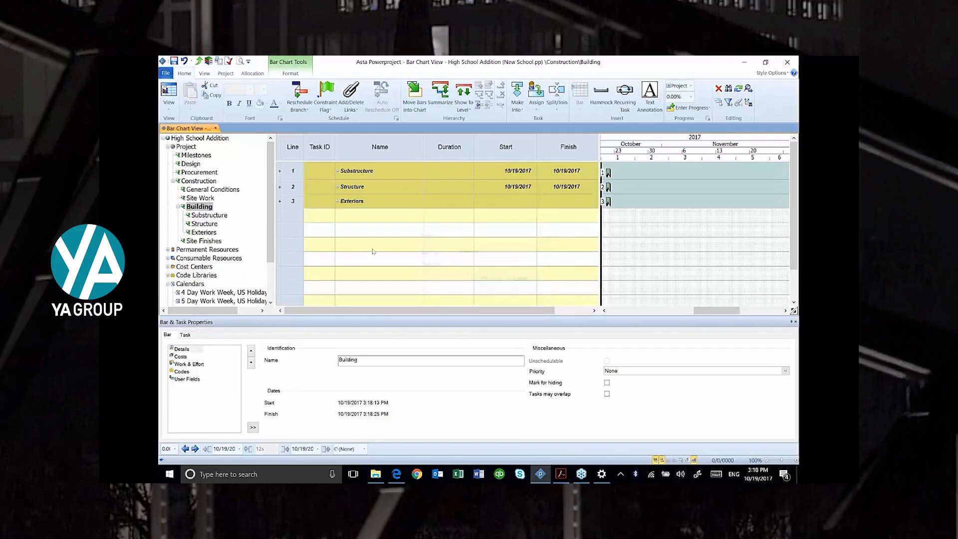
- Insert a child summary with the bar title Interiors under Building, at the end of the chart after Exteriors
right_click(189, 210)
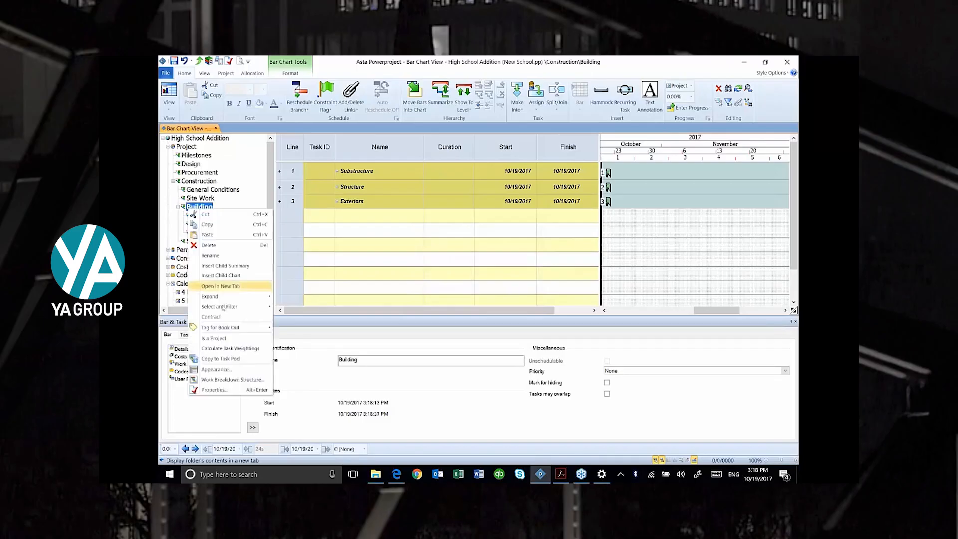
mouse_move(213, 330)
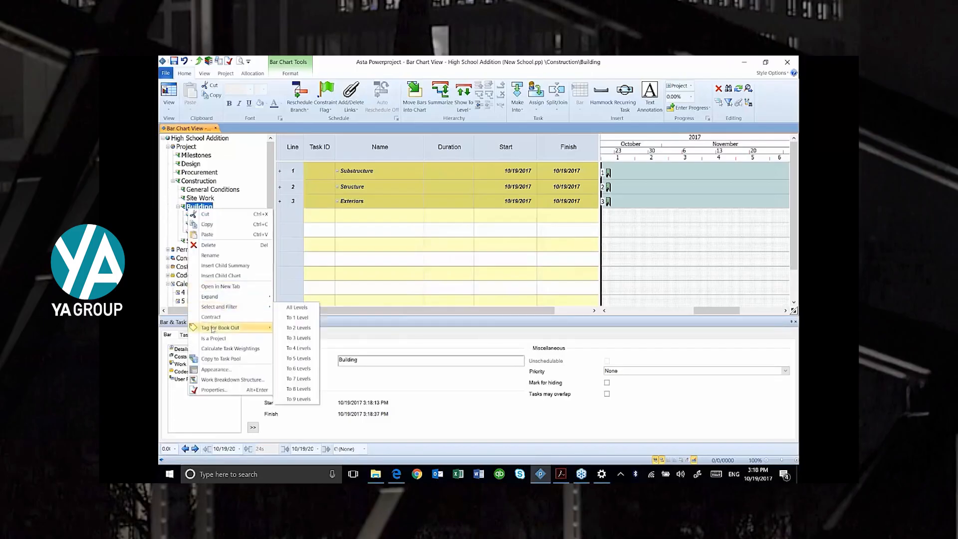
click(213, 266)
click(433, 254)
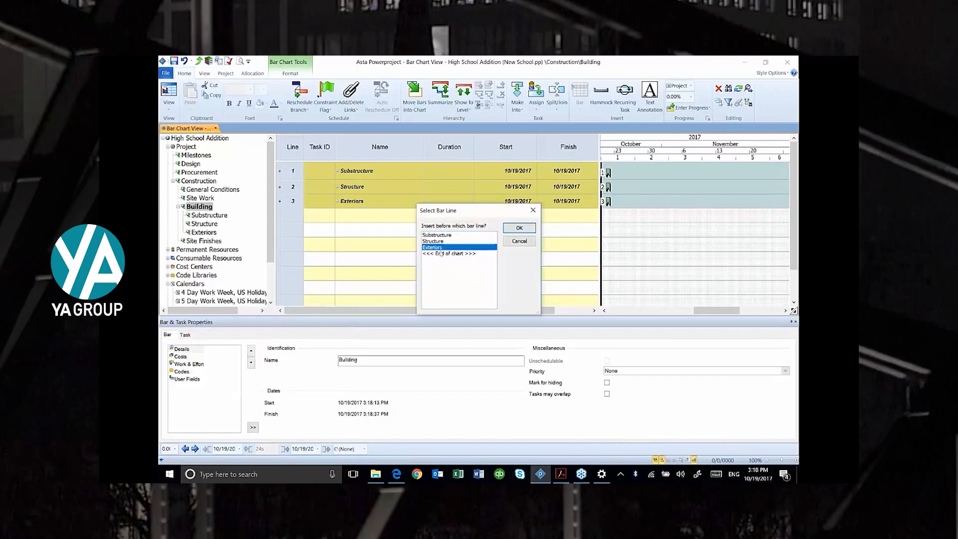
click(519, 228)
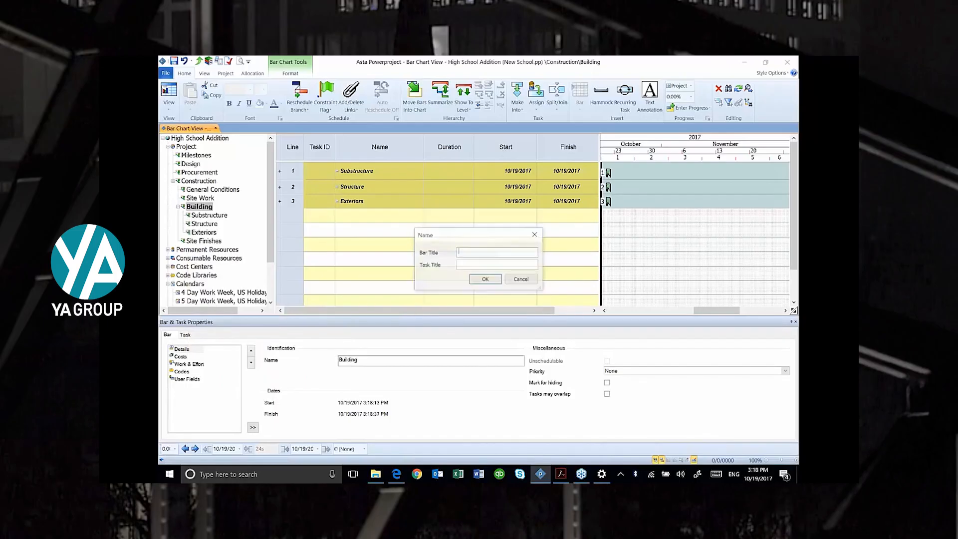
text(Interiors)
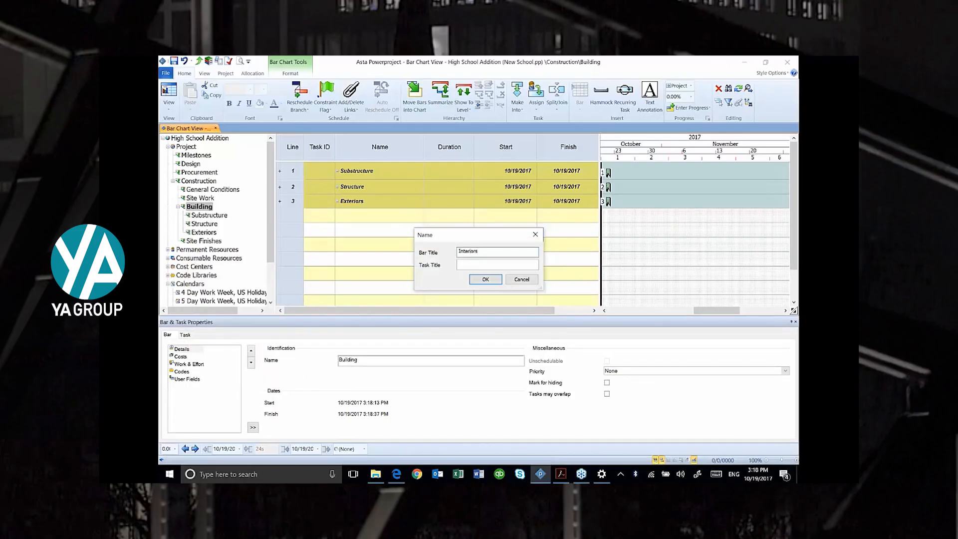
click(474, 280)
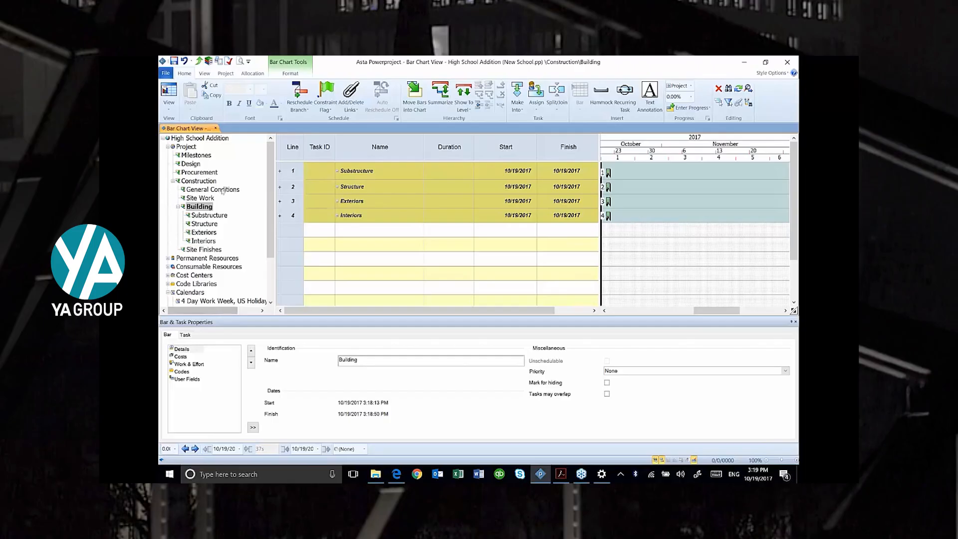
- Examine the charts of individual summaries such as Design, Substructure, Exteriors and Building, and the full Project hierarchy
click(205, 172)
click(191, 164)
click(211, 215)
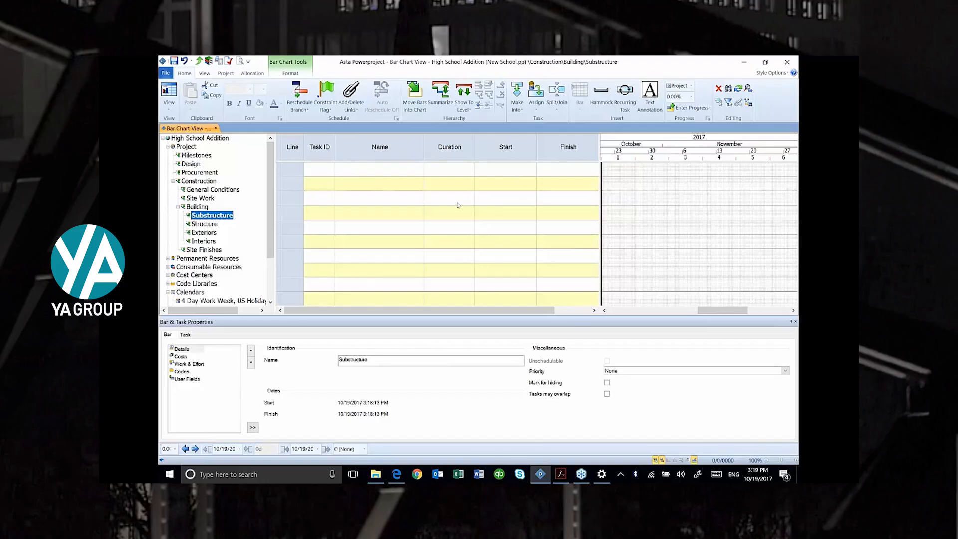
click(195, 164)
click(196, 155)
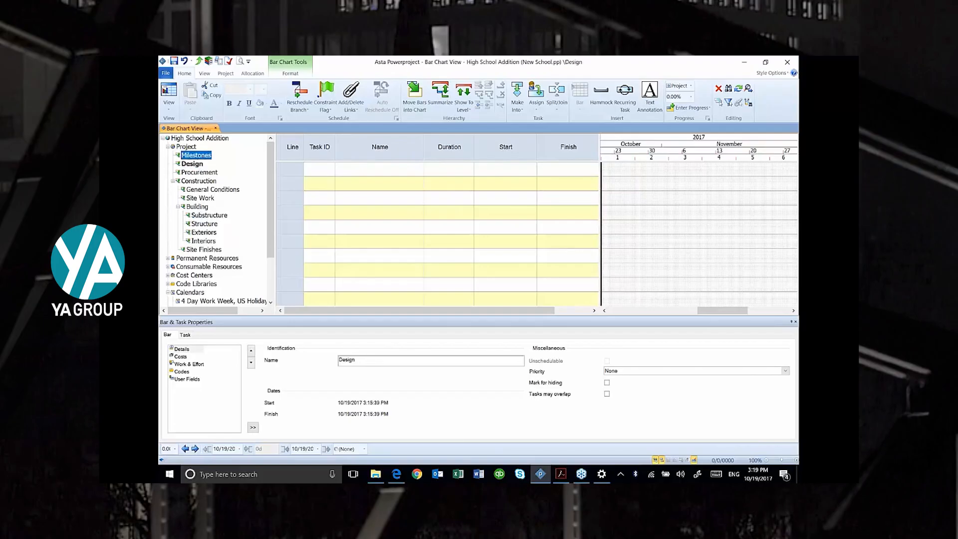
click(205, 233)
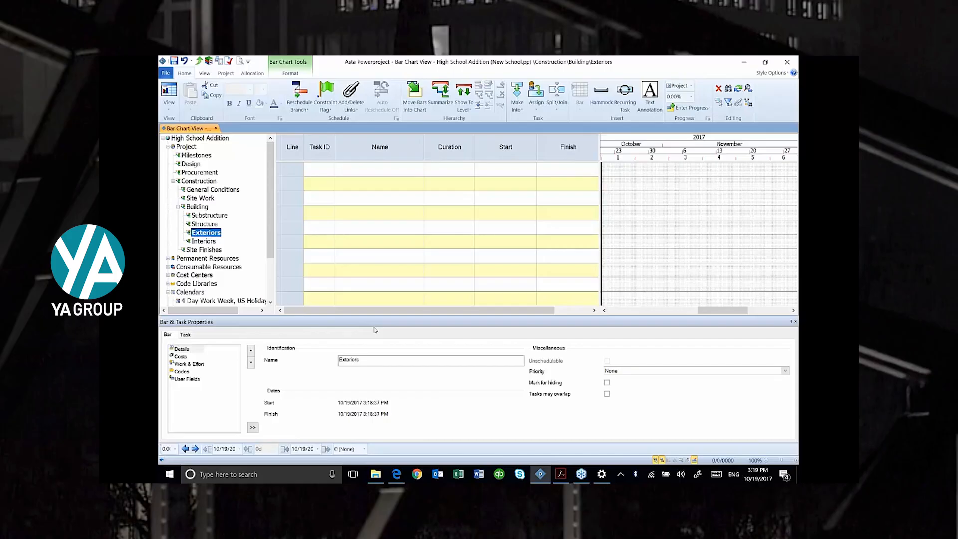
click(189, 207)
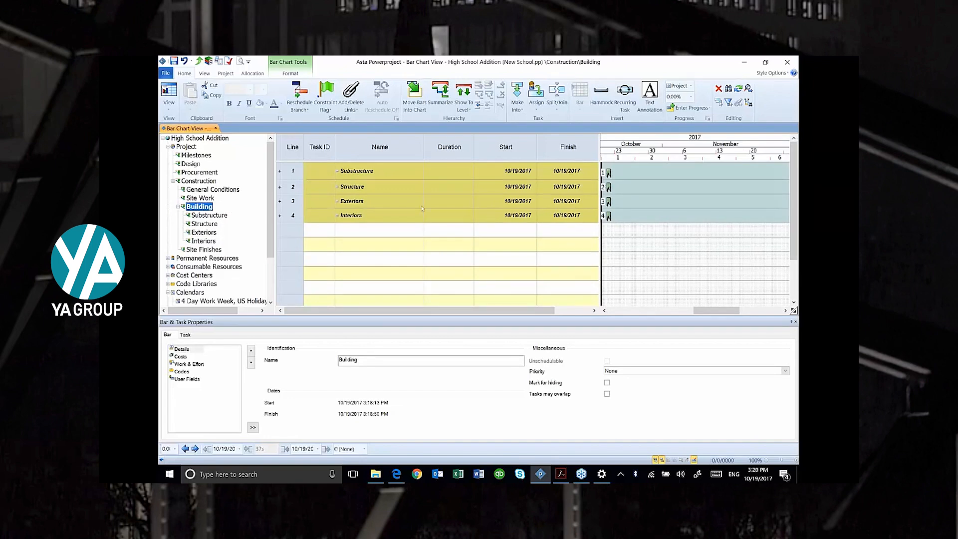
key(alt+Tab)
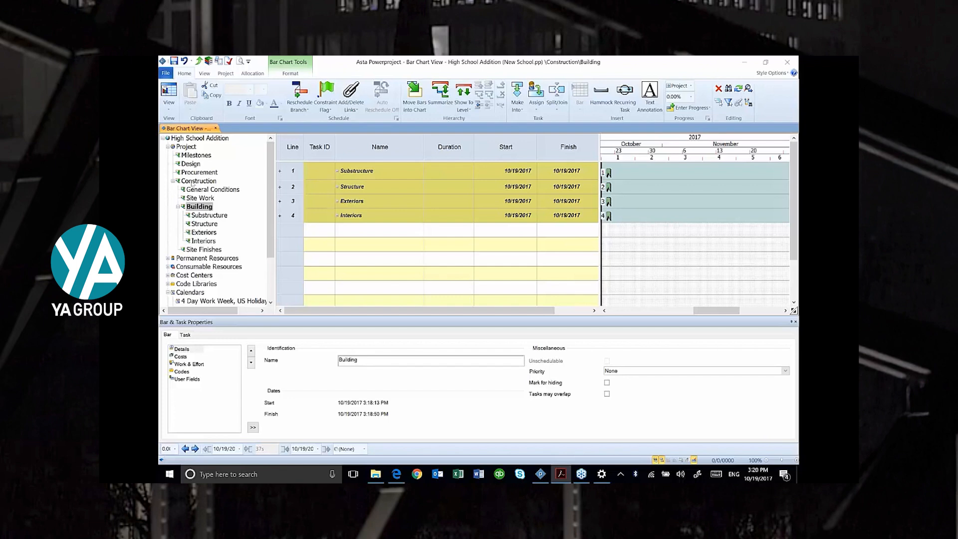
click(196, 155)
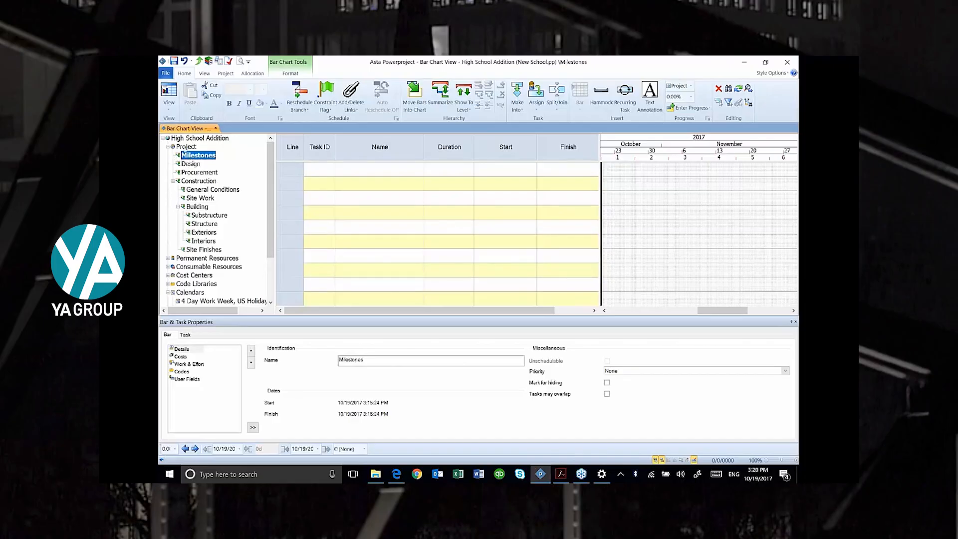
click(185, 147)
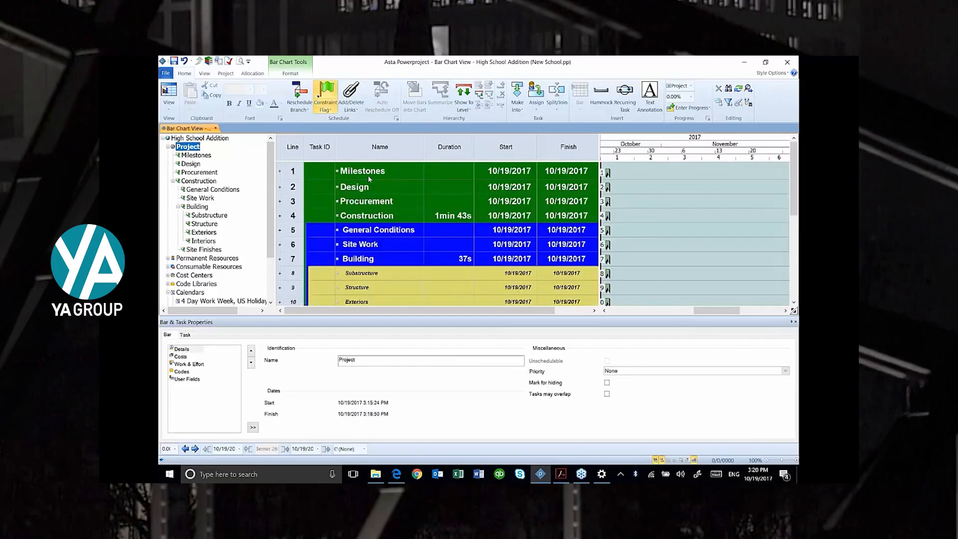
click(360, 172)
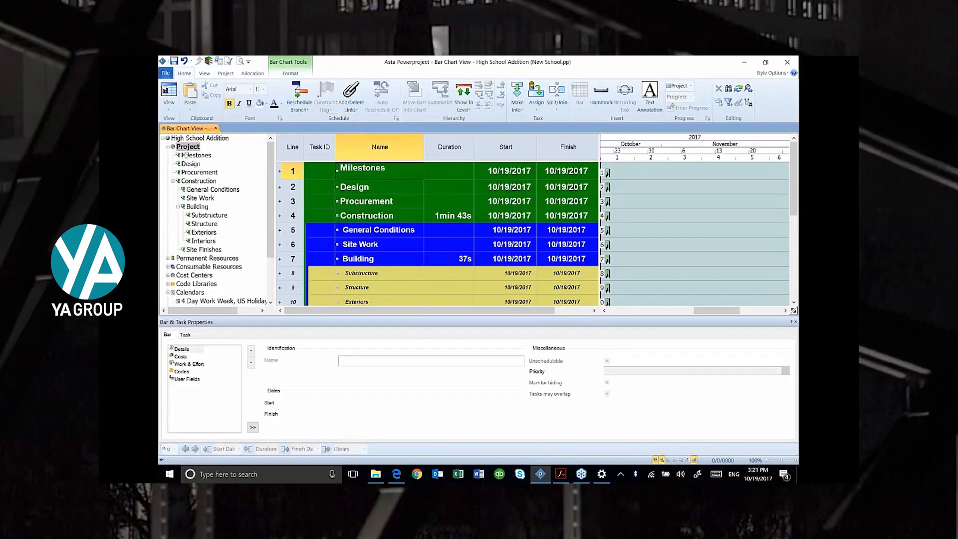
- Add a Notice to Proceed task with a duration of 0 on the first line of the Milestones summary
click(186, 156)
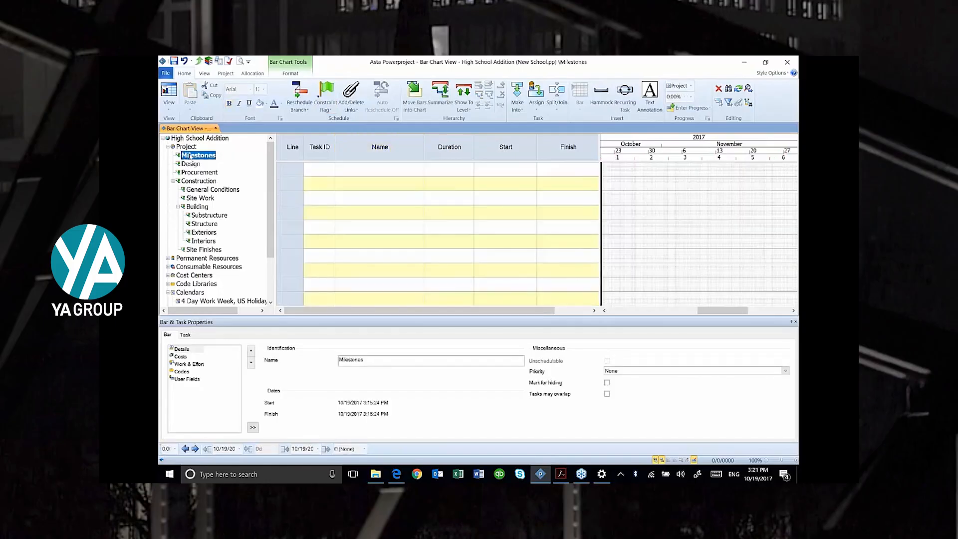
click(347, 174)
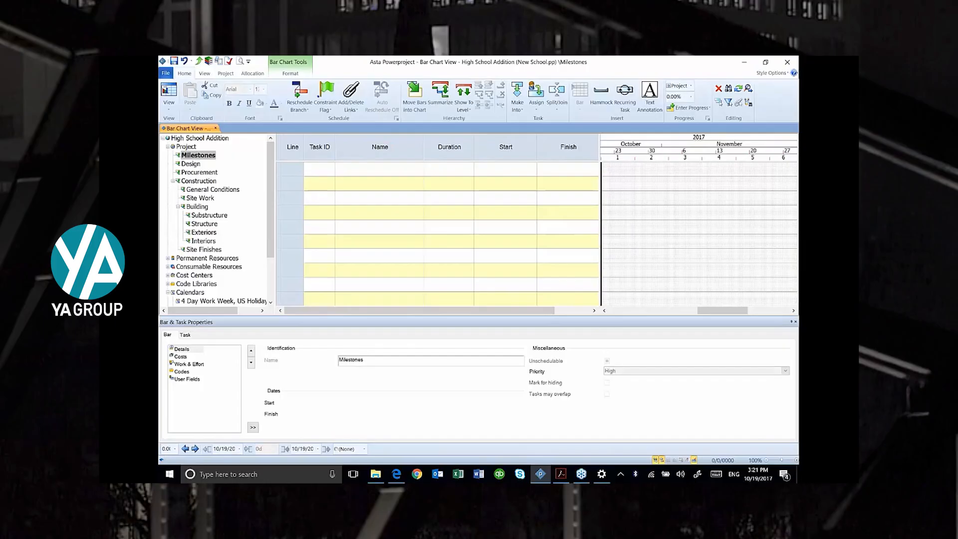
text(Notice )
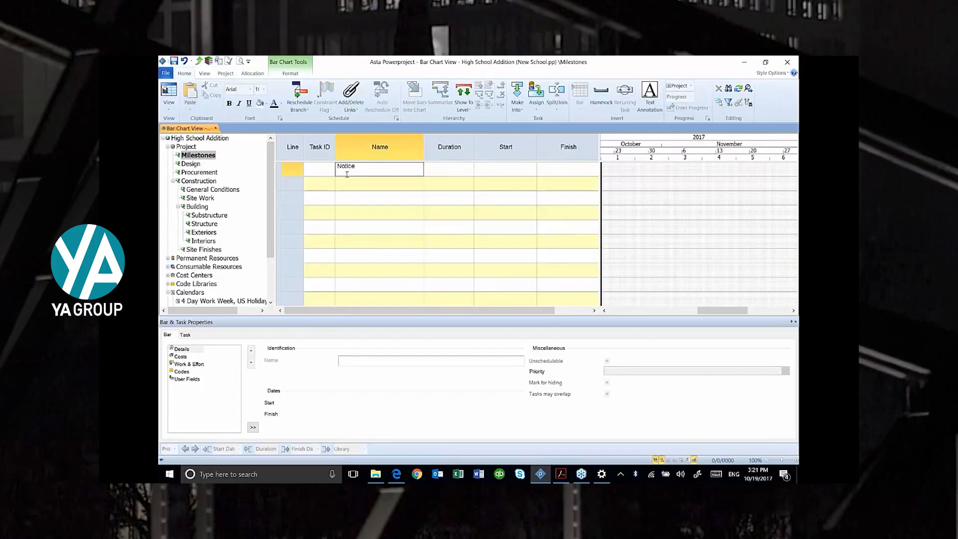
text(to PRoceed)
key(BackSpace)
key(BackSpace)
key(BackSpace)
key(BackSpace)
key(BackSpace)
key(BackSpace)
key(BackSpace)
text(Proceed)
key(Tab)
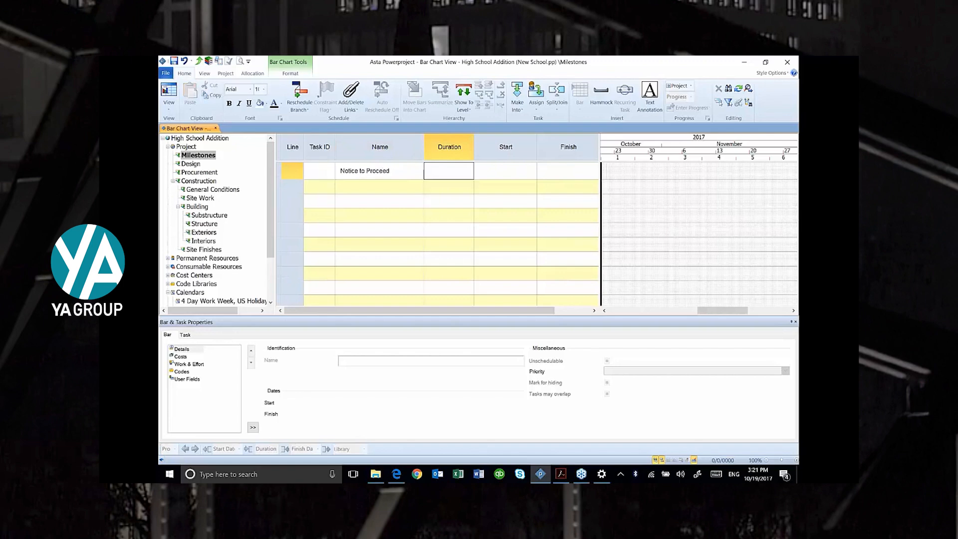
text(0)
key(Return)
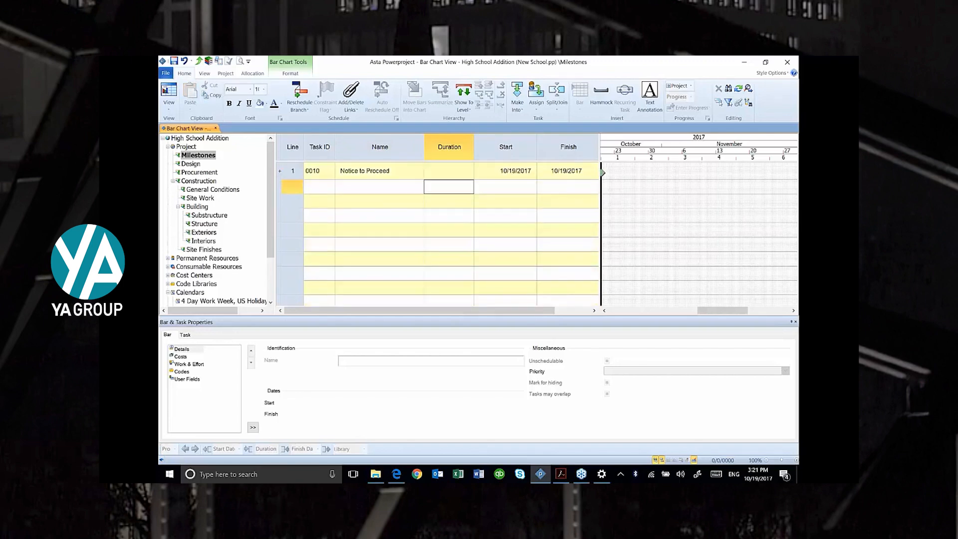
- Add a Substantial Completion milestone on the line below Notice to Proceed
click(347, 187)
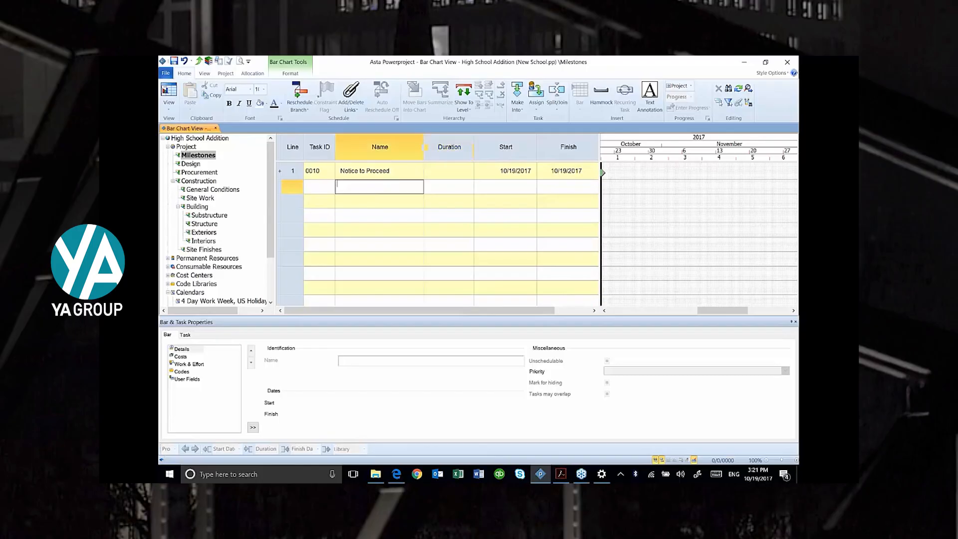
text(Substantial Completion)
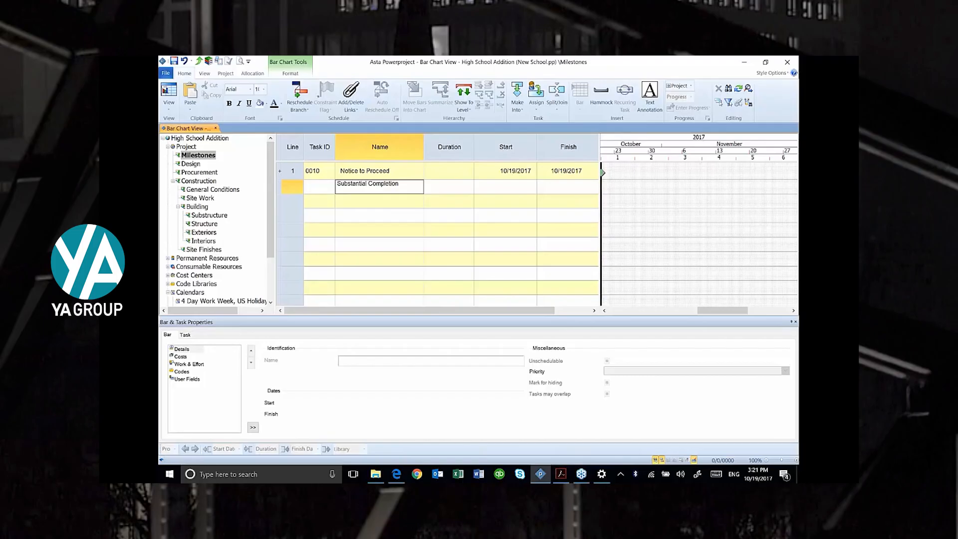
key(Tab)
key(Return)
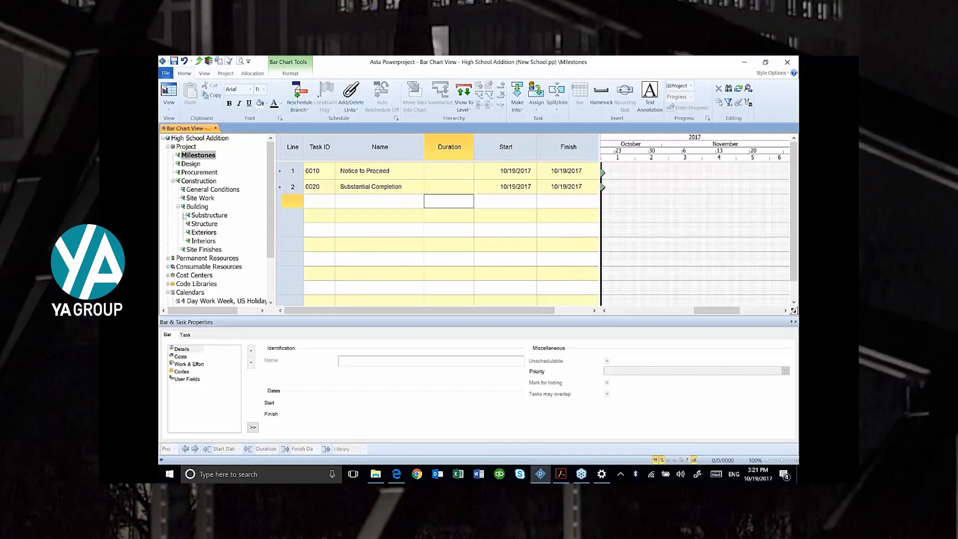
- Enter the task name Prepare Final Design on the first line of the Design summary
click(191, 164)
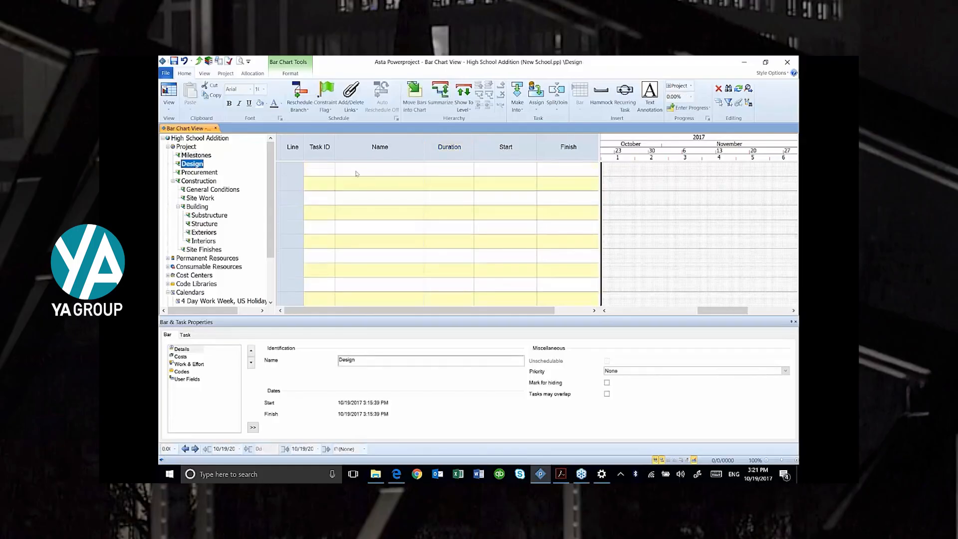
text(Prepare Final)
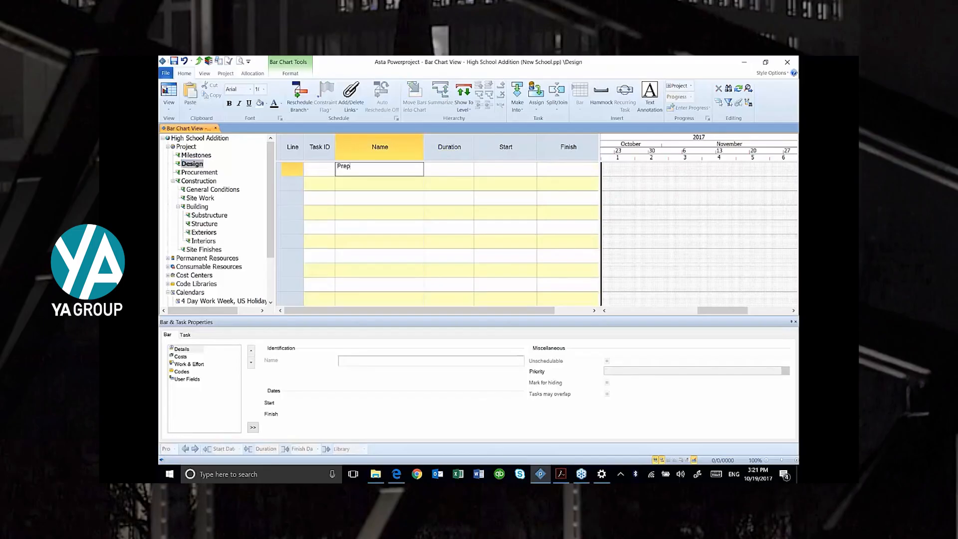
key(Return)
text(Design)
key(Return)
- Enter the task name Submittals on the first line of the Procurement summary
click(202, 172)
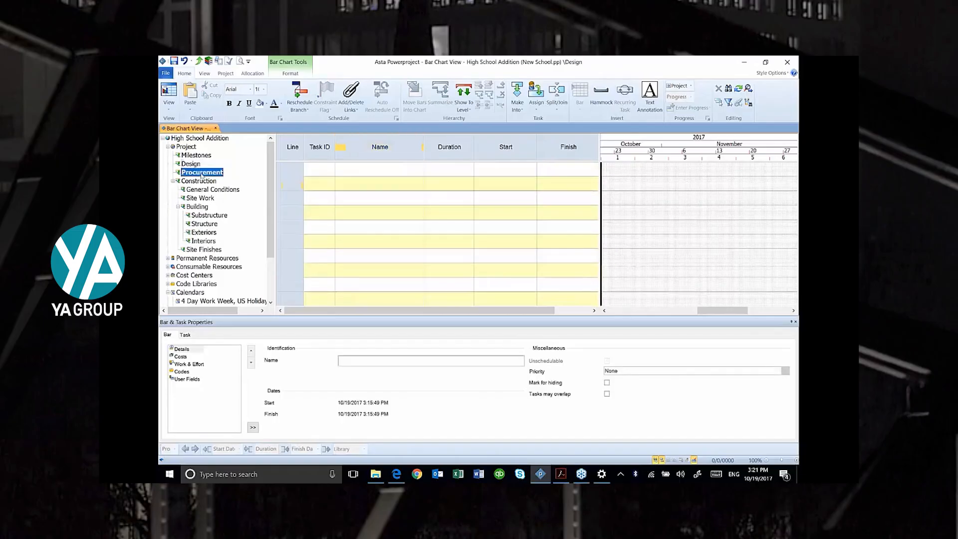
click(362, 171)
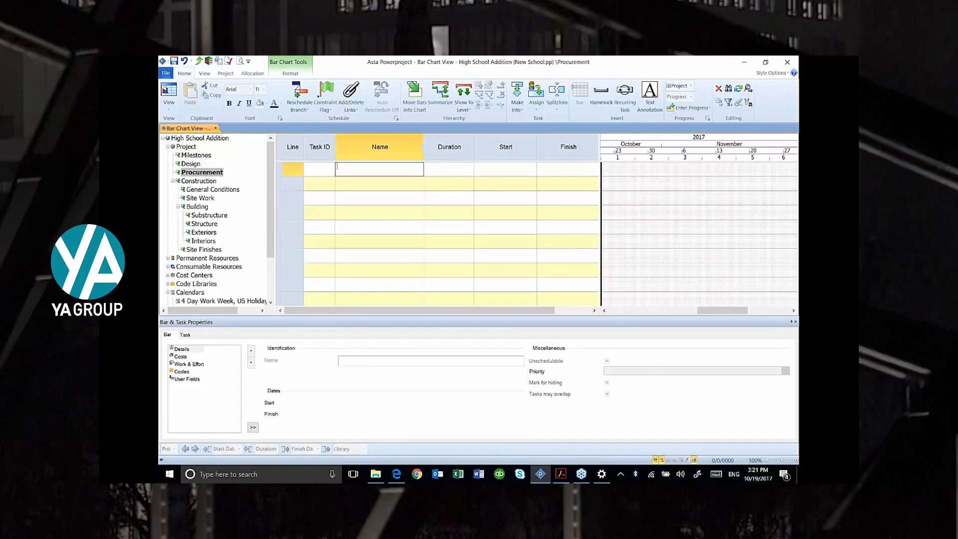
text(Submittals)
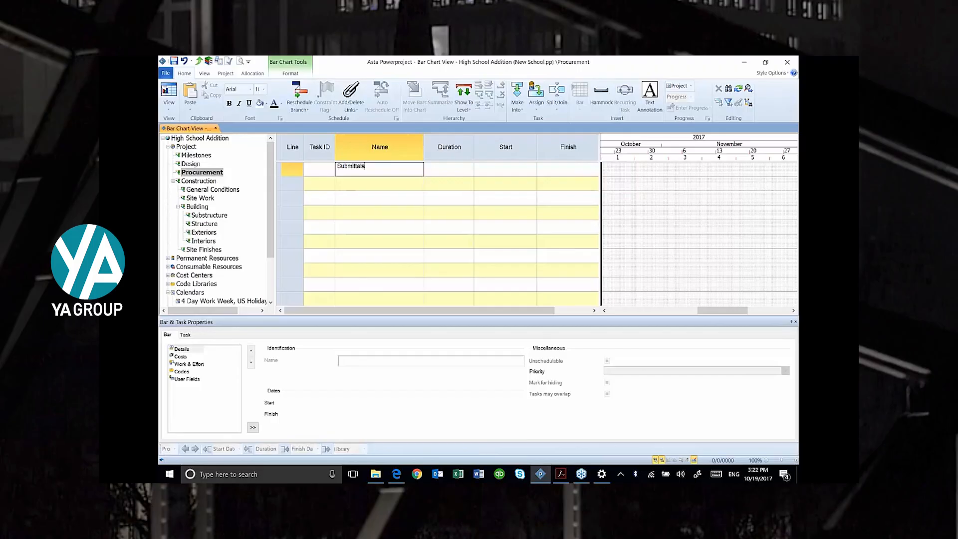
- Set the duration of Prepare Final Design under the Design summary to 10 days
click(192, 164)
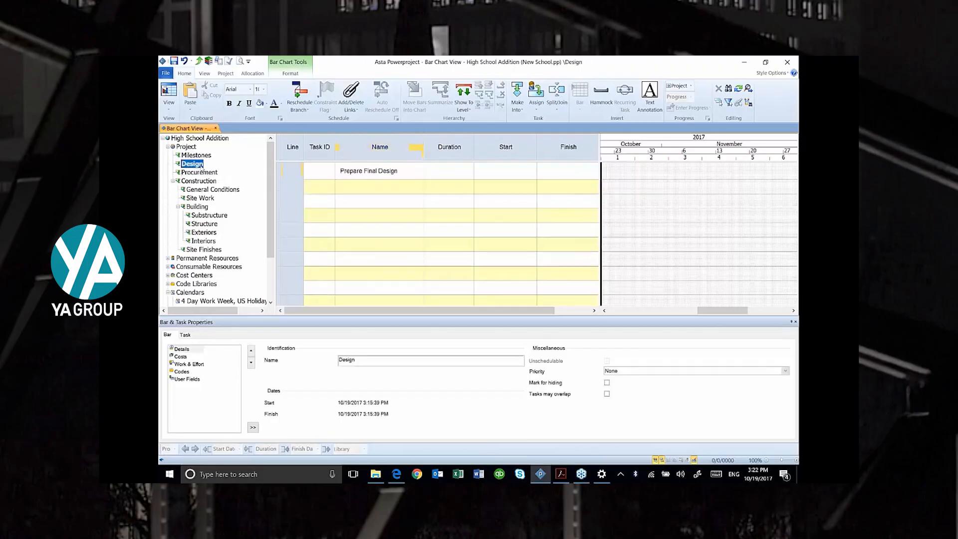
click(449, 176)
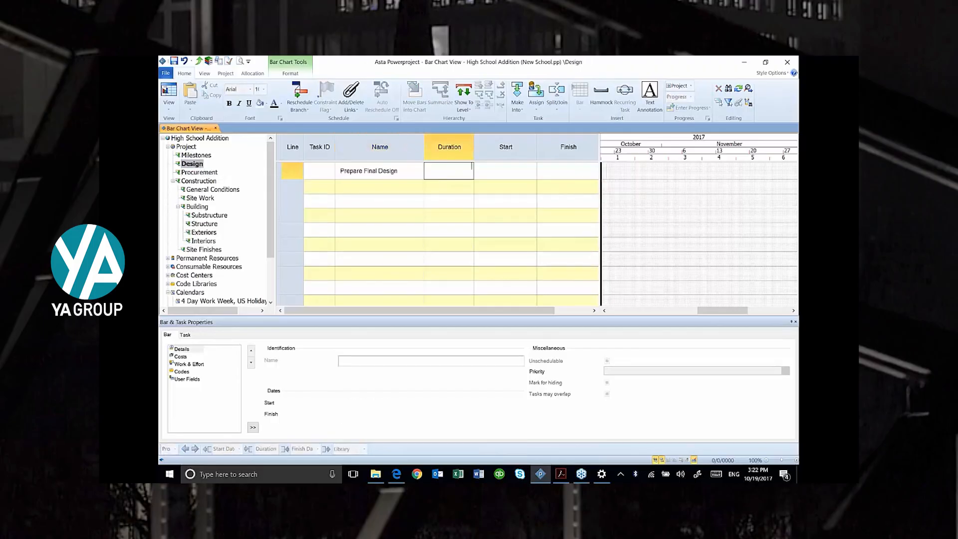
text(10)
key(Return)
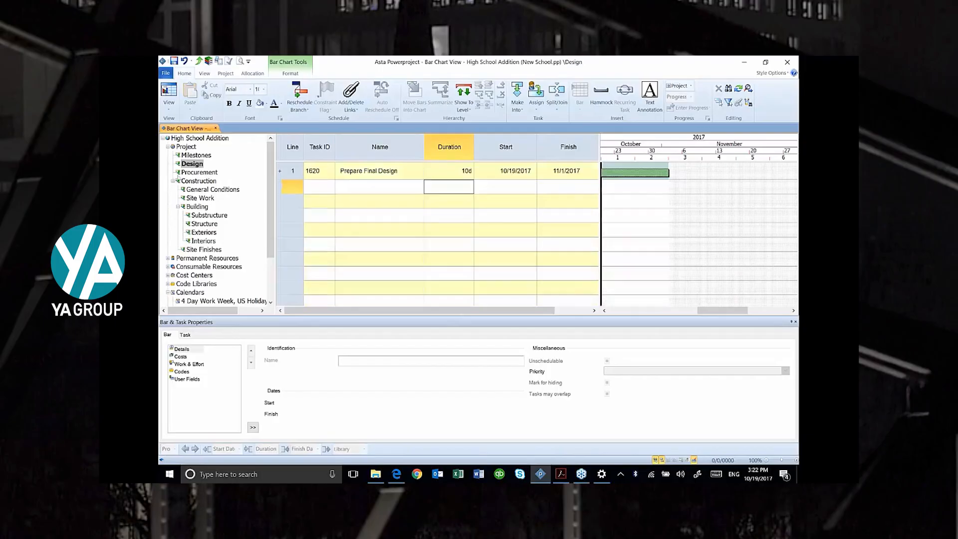
- Set the duration of Submittals under the Procurement summary to 10 days
click(200, 172)
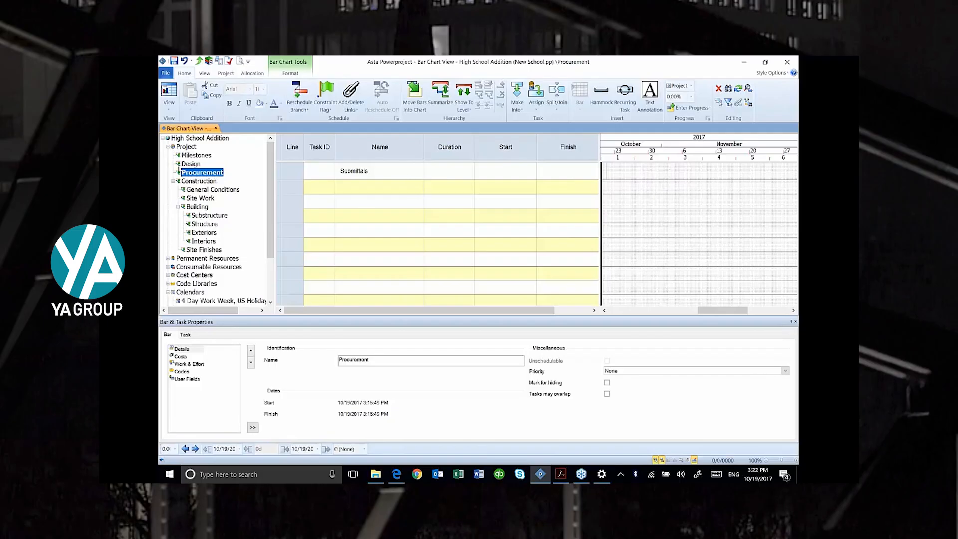
click(442, 173)
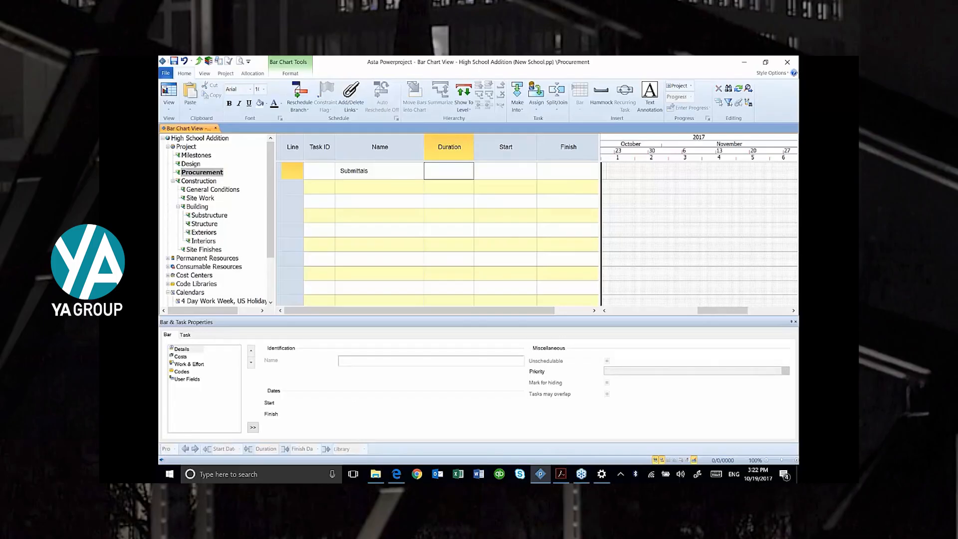
text(10)
key(Return)
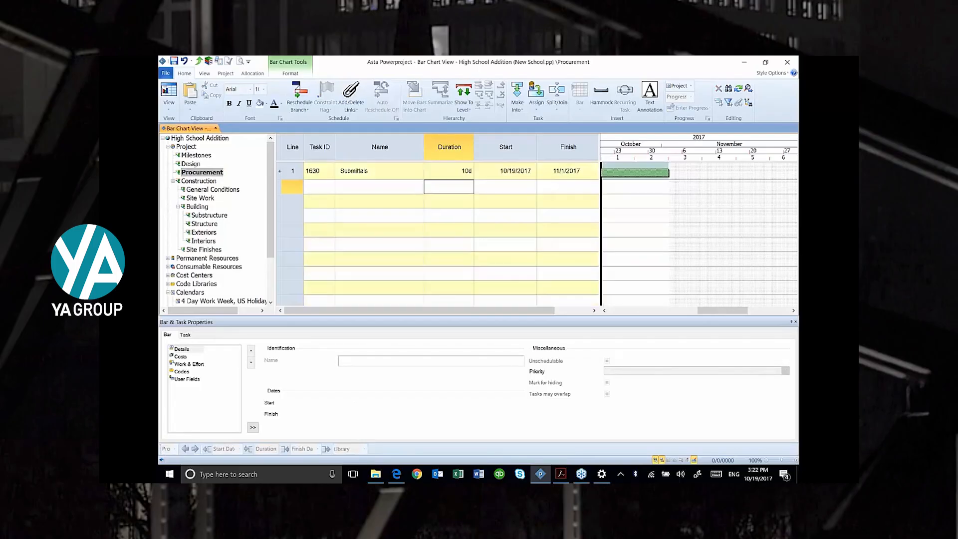
- Enter the task names Mobilization, Trailer Setup and Fencing, and Final Clean on the first three lines of the General Conditions summary
click(195, 191)
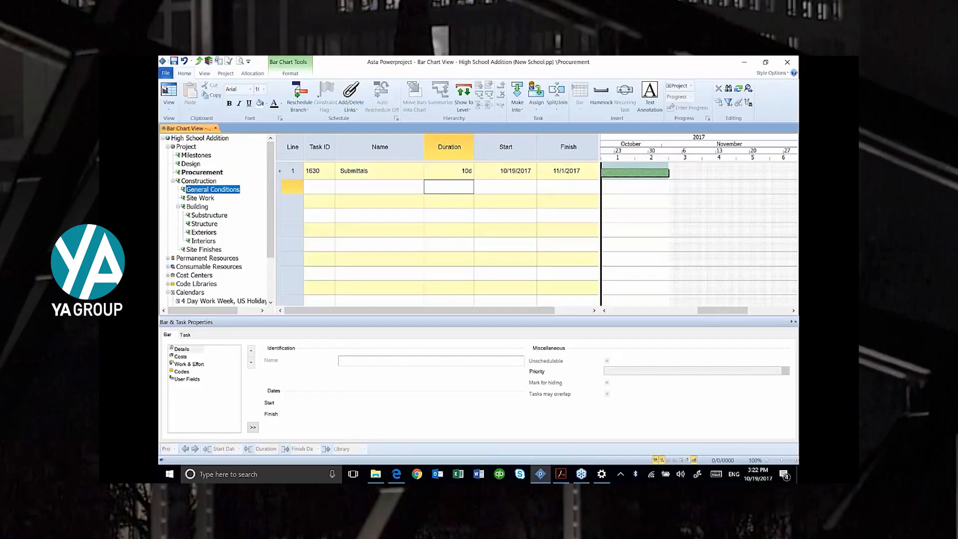
click(348, 170)
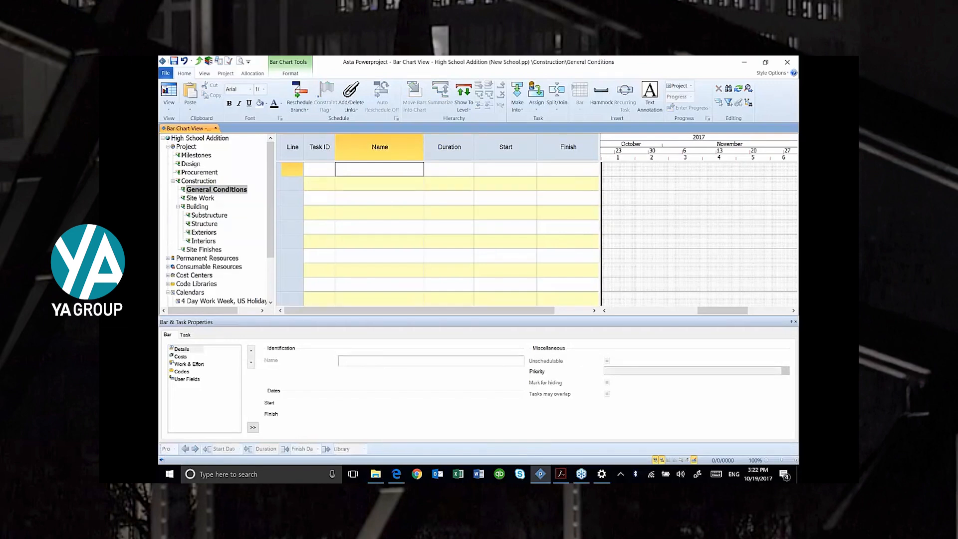
text(Mobilization)
key(Return)
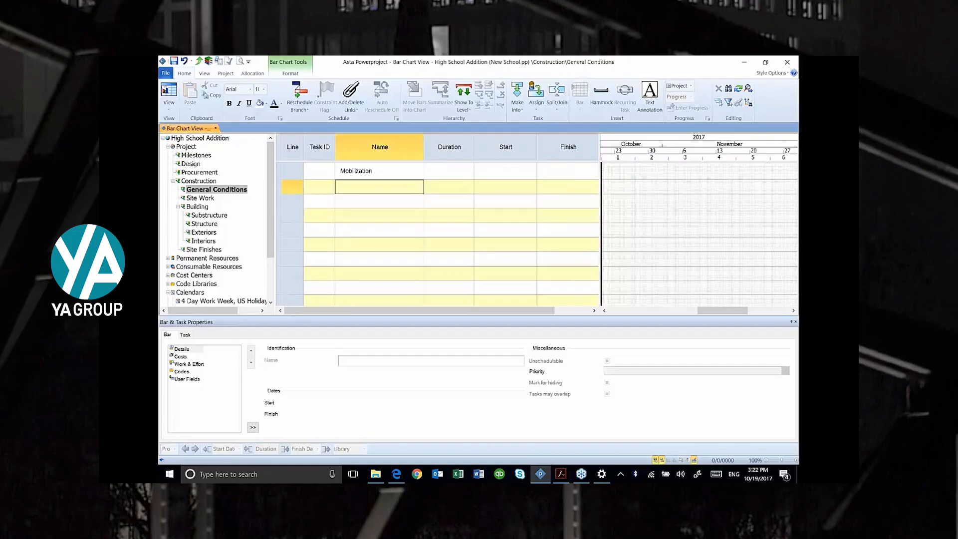
text(Trailer Setup and Fencing)
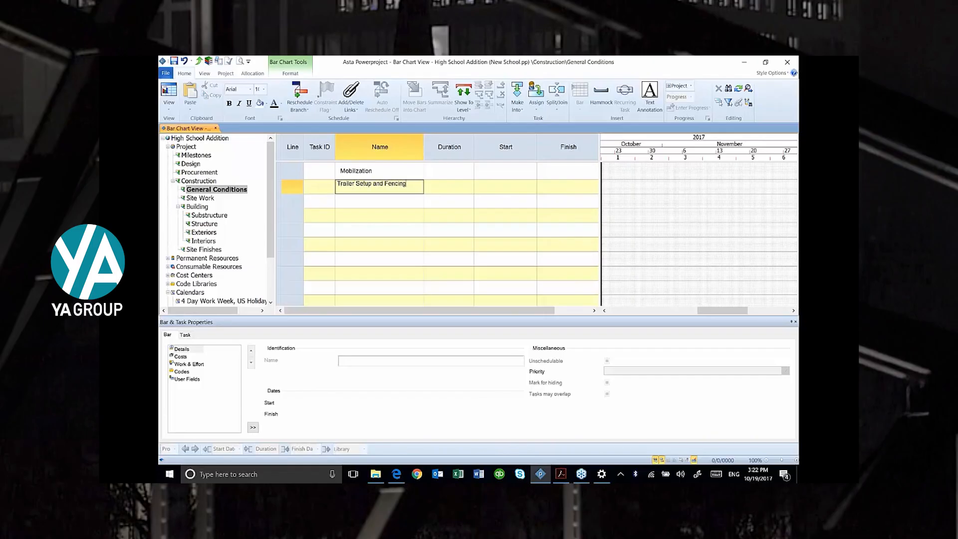
key(Return)
text(Final Clean)
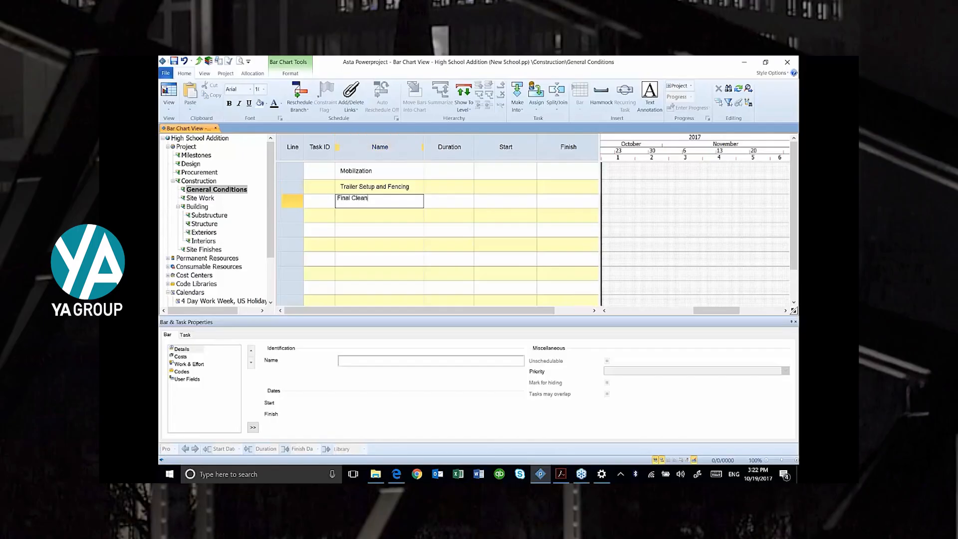
key(Return)
- Set the General Conditions durations to 2 days for Mobilization, 3 for Trailer Setup and Fencing, and 5 for Final Clean
click(448, 170)
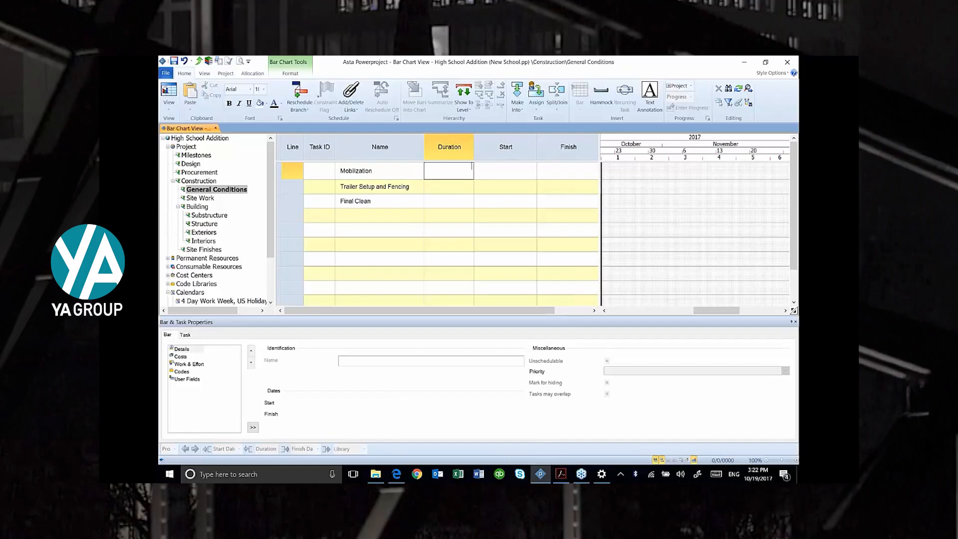
text(2d)
key(Return)
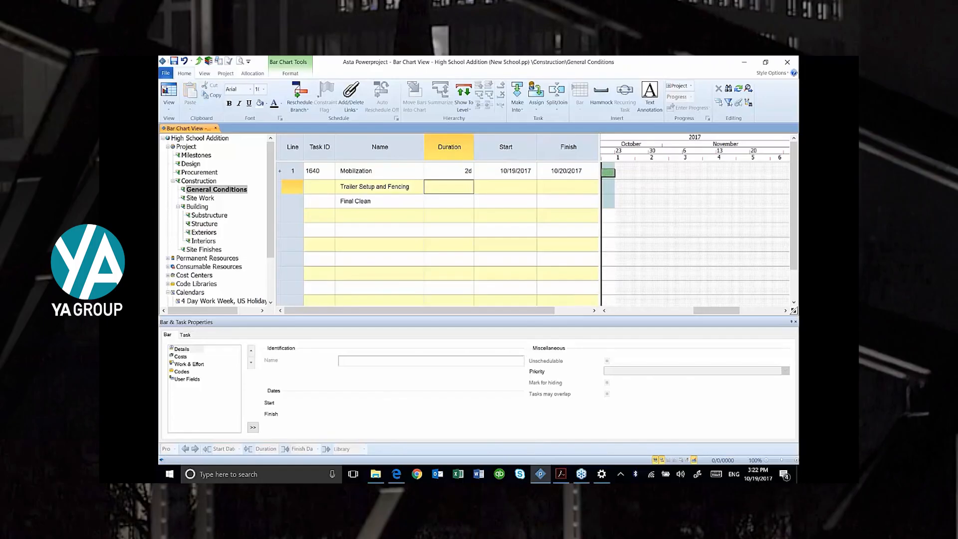
text(3)
key(Return)
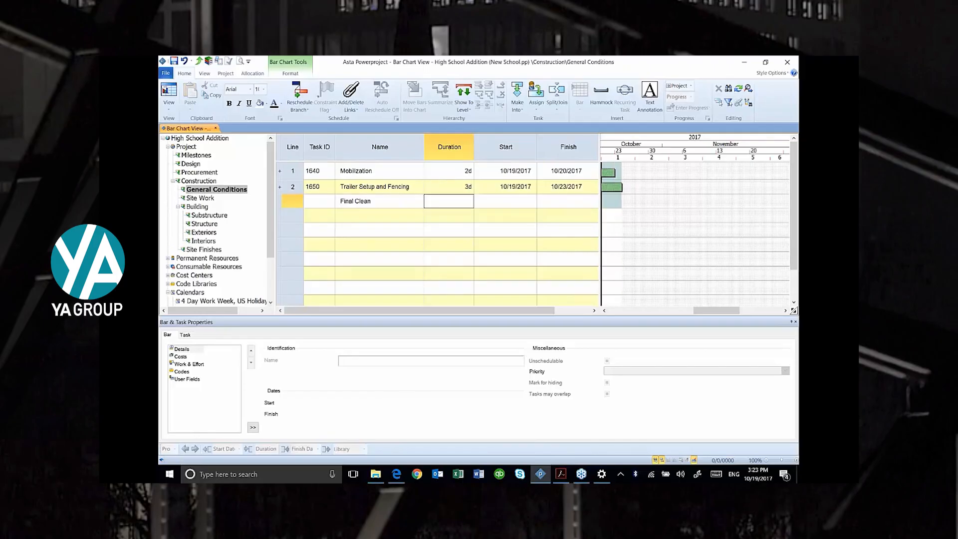
text(5)
key(Return)
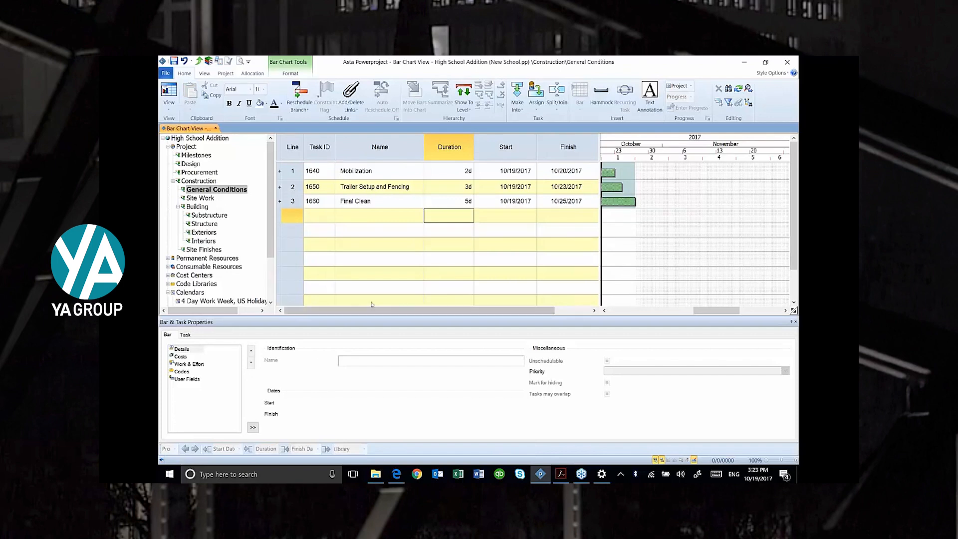
- Enter the task names Survey and Staking, Excavate and Grade, and Layout and Grade Pad under the Site Work summary
click(232, 198)
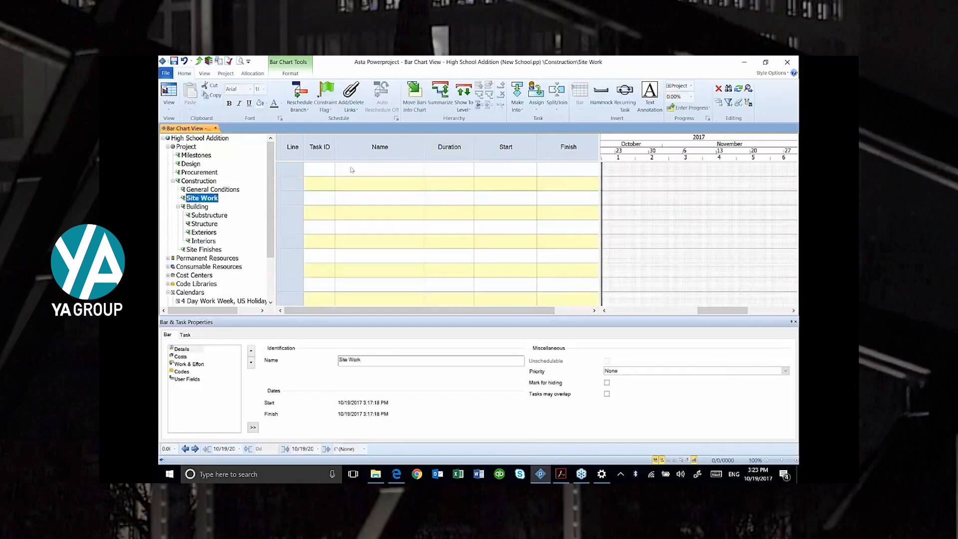
text(S)
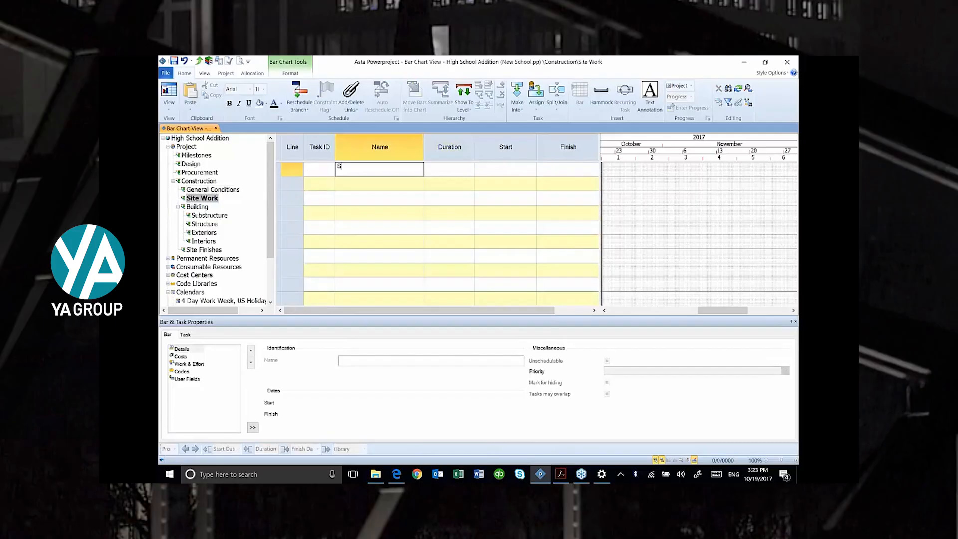
text(urvey and Staking)
key(Return)
text(Excavate and Grade)
key(Return)
text(Layout and )
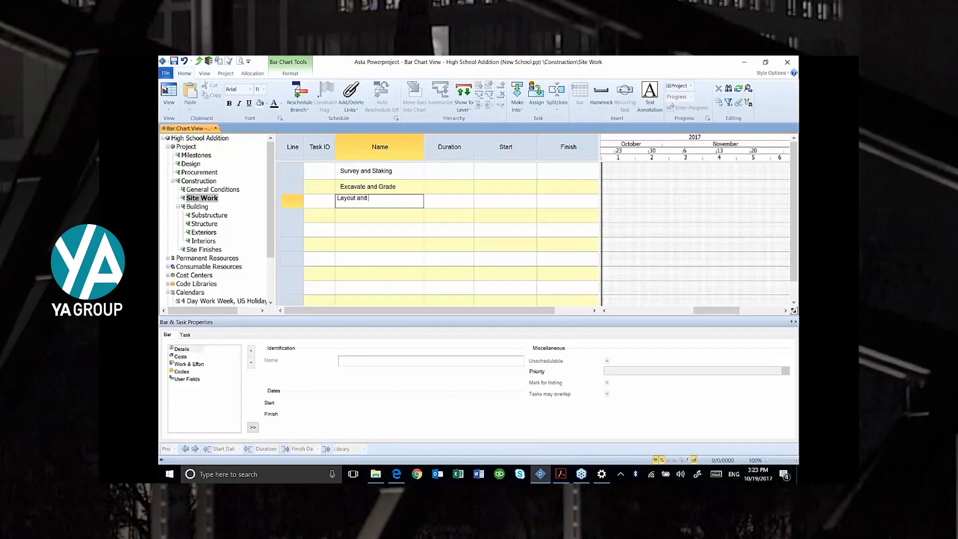
text(Grade Pad)
key(Return)
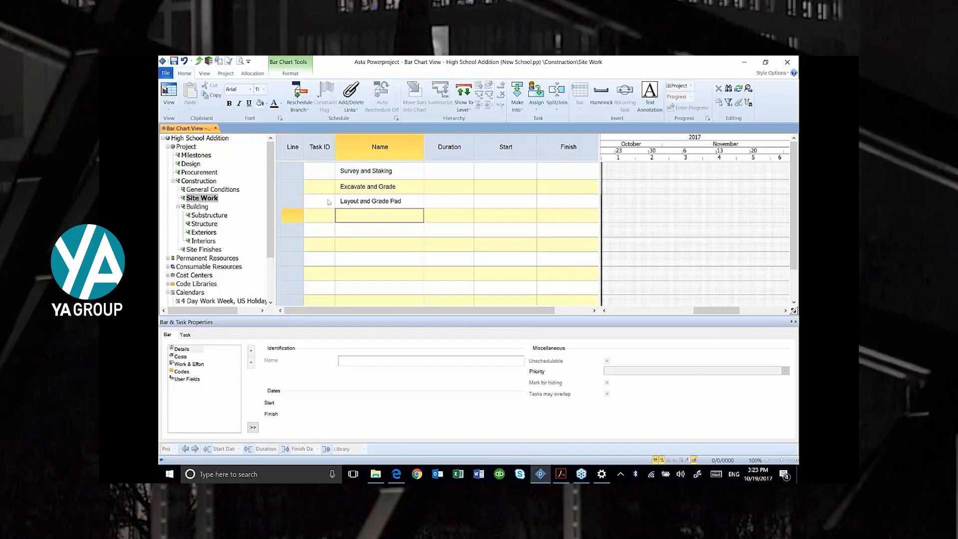
- Move the Layout and Grade Pad line from Site Work to the first line of the Substructure summary
click(435, 174)
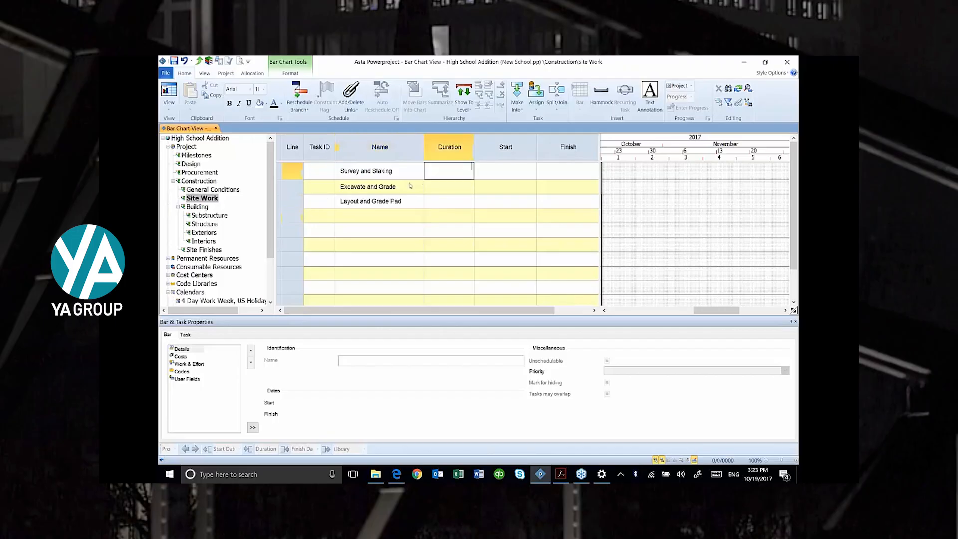
click(293, 202)
right_click(293, 202)
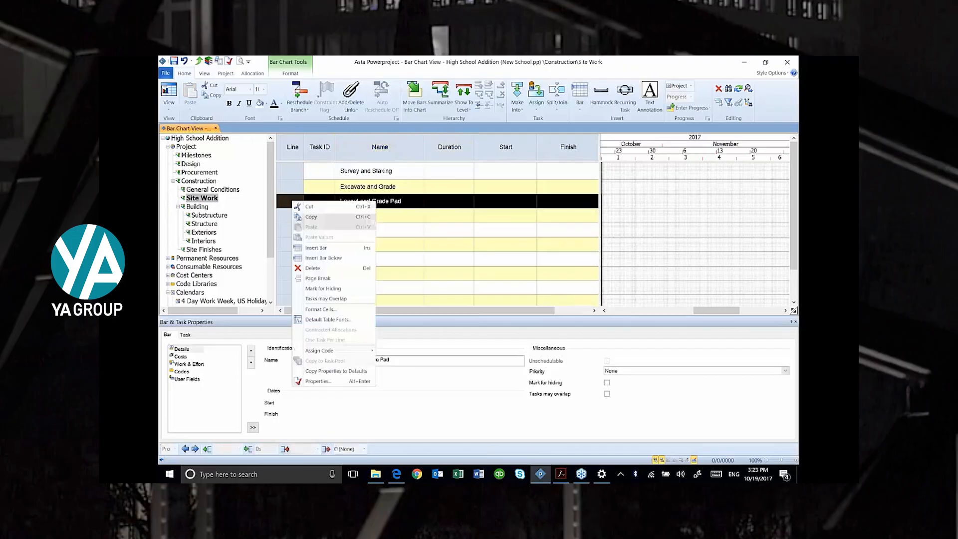
click(307, 208)
click(206, 215)
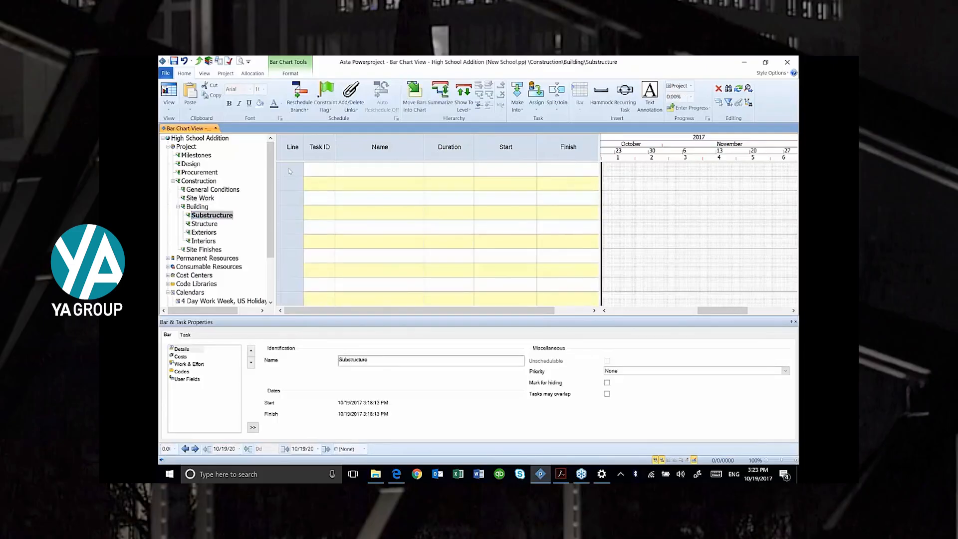
click(291, 170)
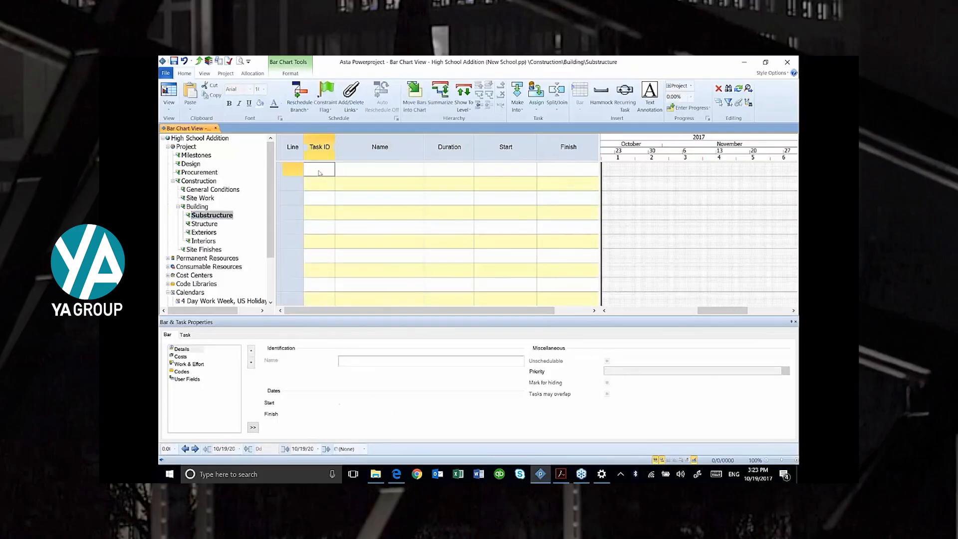
right_click(312, 170)
click(330, 197)
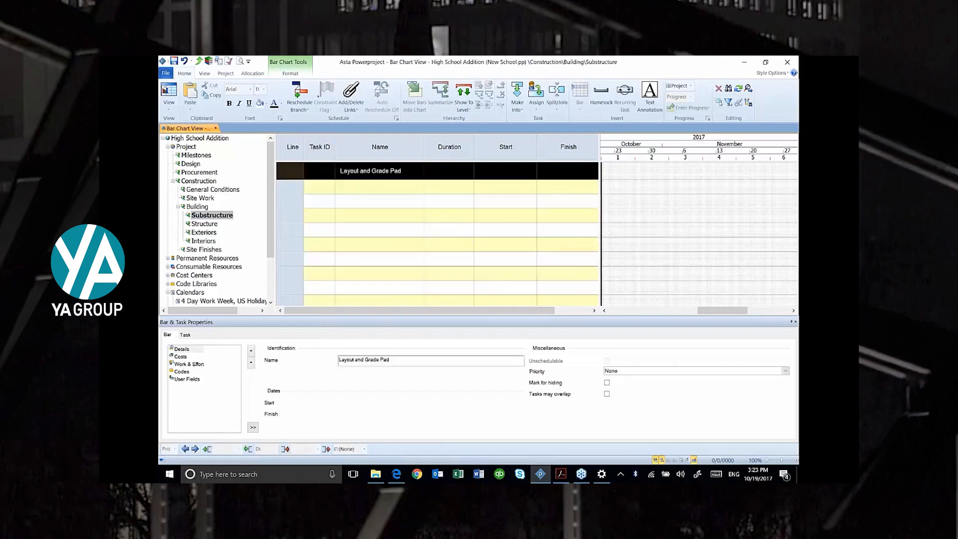
- Set the Site Work durations to 2 days for Survey and Staking and 7 days for Excavate and Grade
click(202, 198)
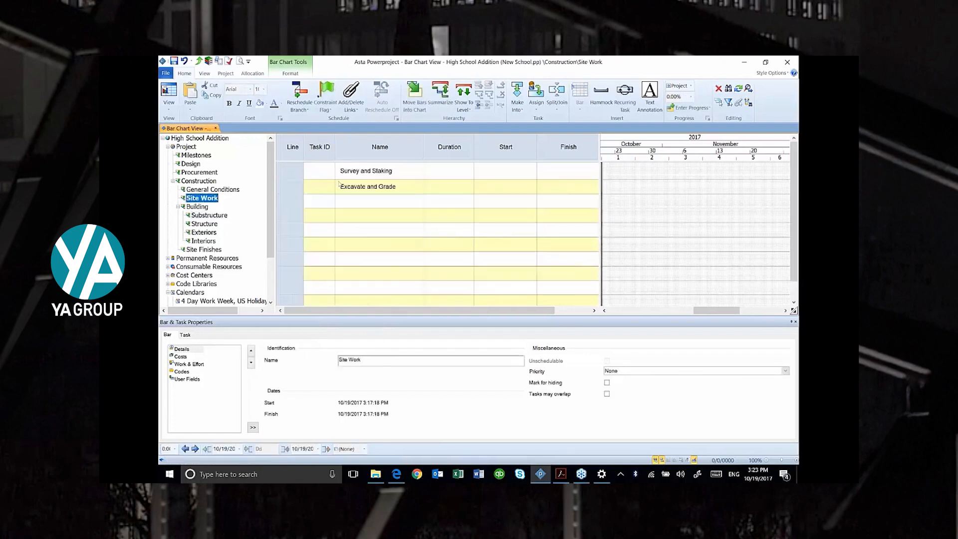
click(455, 175)
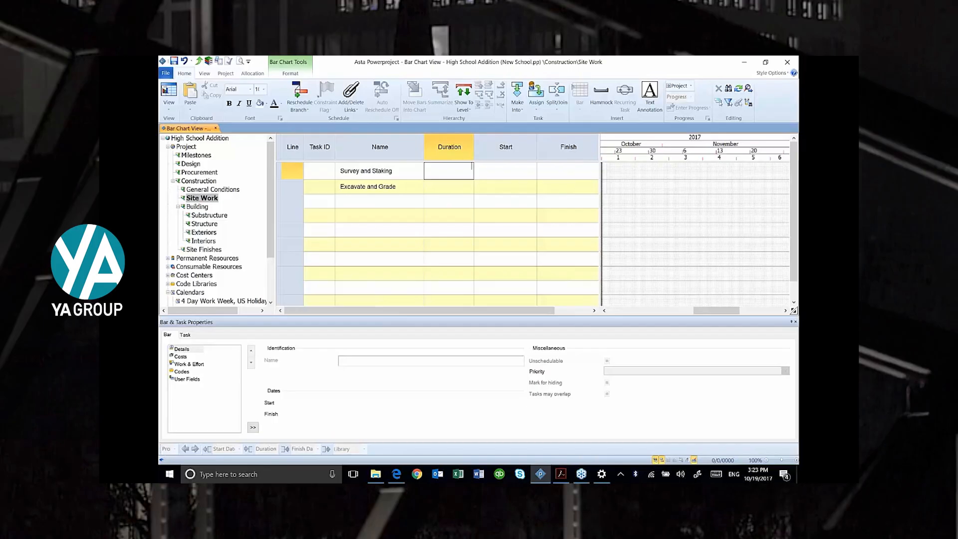
key(Return)
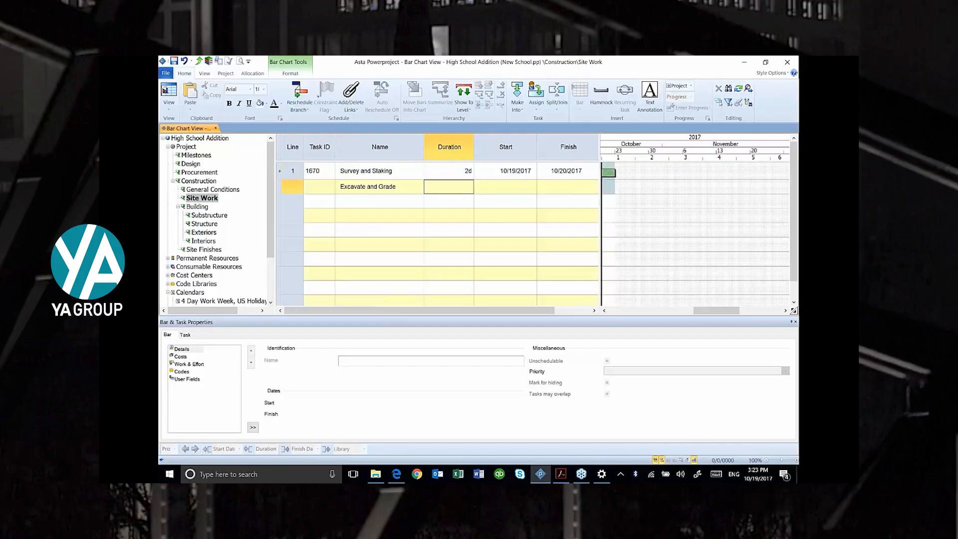
text(7)
key(Return)
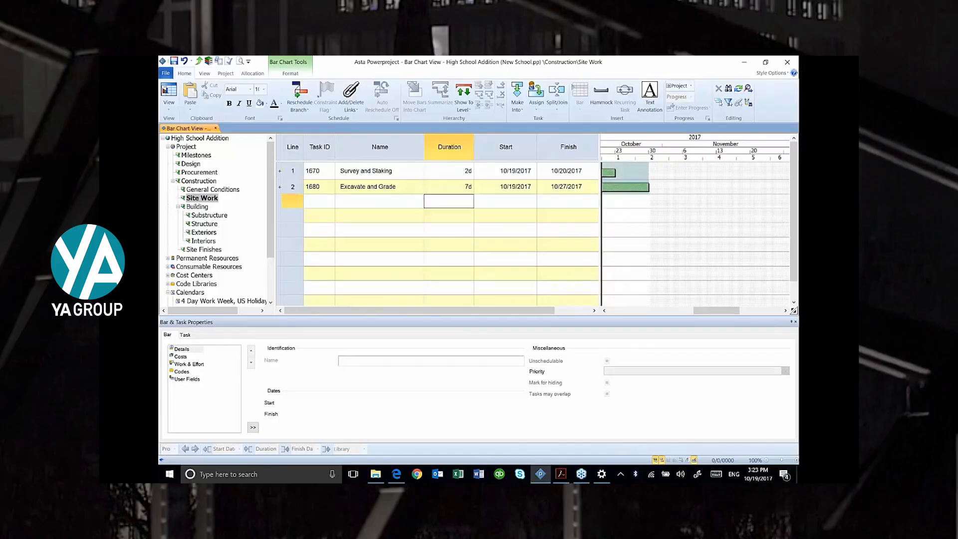
- Add Underground Utilities, Form/Pour Footings, Form/Rebar/ Pour Slab and Cure Slab below Layout and Grade Pad in the Substructure summary
click(209, 215)
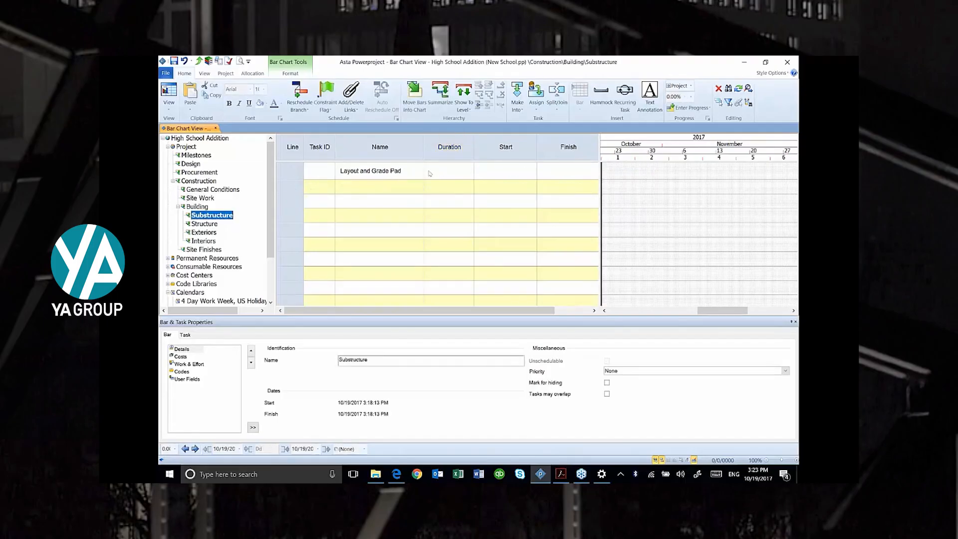
click(366, 190)
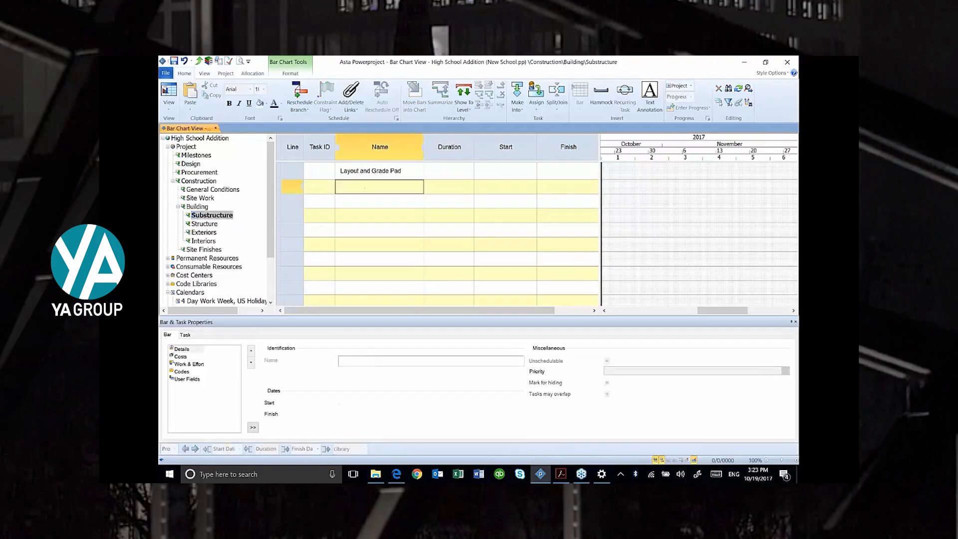
text(Underground Utilities)
key(Return)
text(Form/Pour )
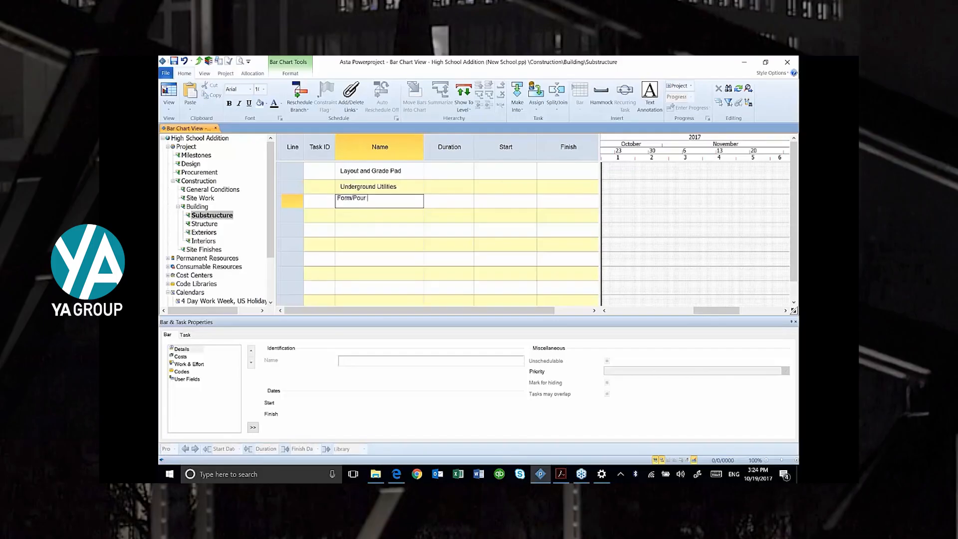
text(Footings)
key(Return)
text(For)
text(m/Rebar)
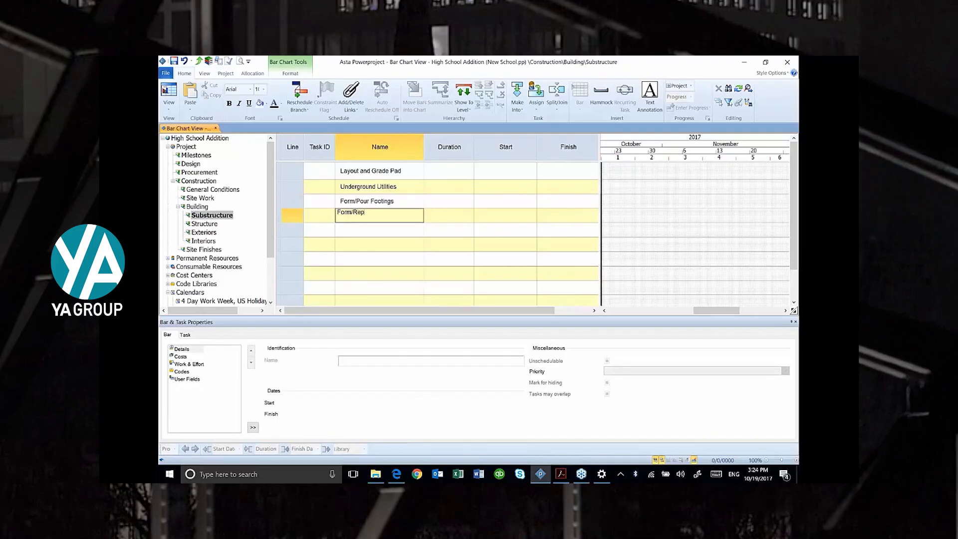
text(/ Pour Slab)
key(Return)
text(Cure Slab)
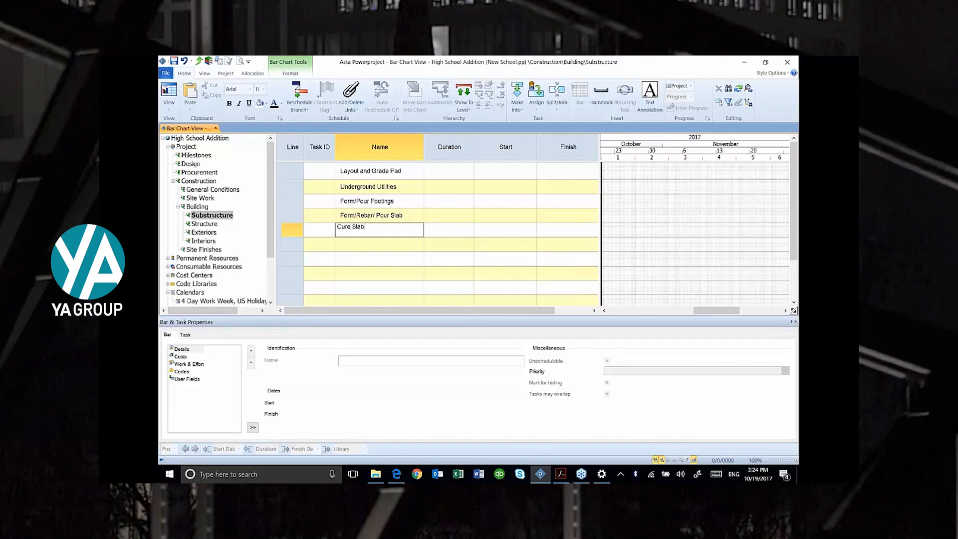
key(Return)
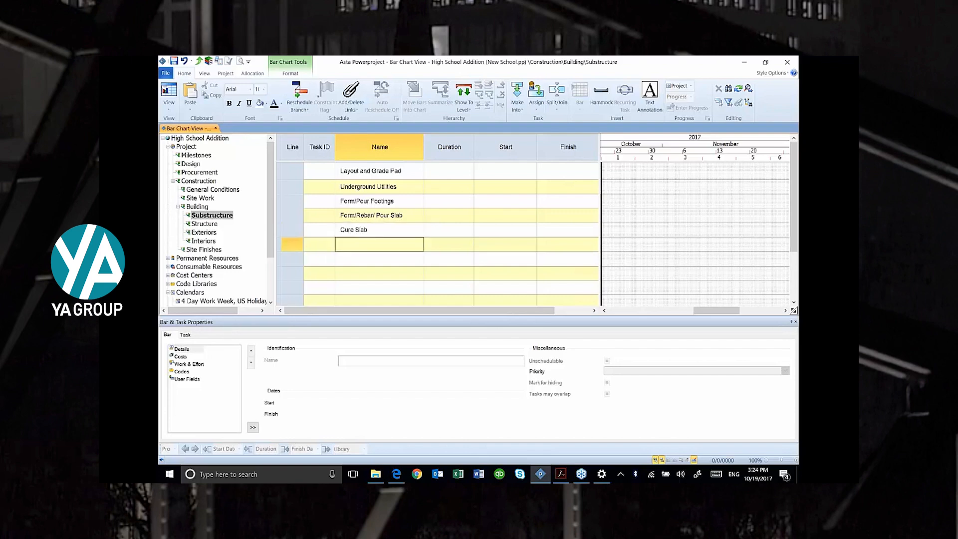
- Set the Substructure durations to 5, 5, 3, 4 and 3 days, from Layout and Grade Pad down to Cure Slab
click(457, 176)
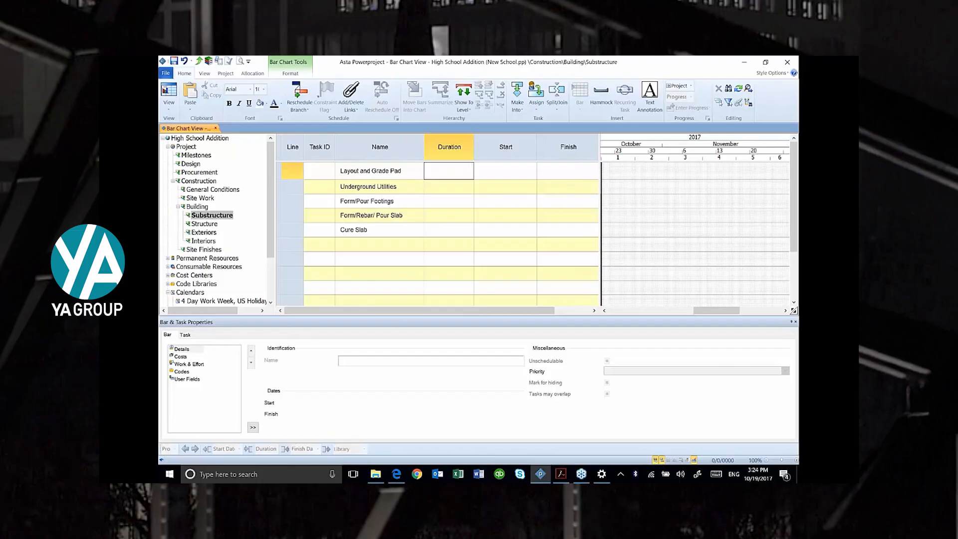
text(5)
key(Return)
text(5)
key(Return)
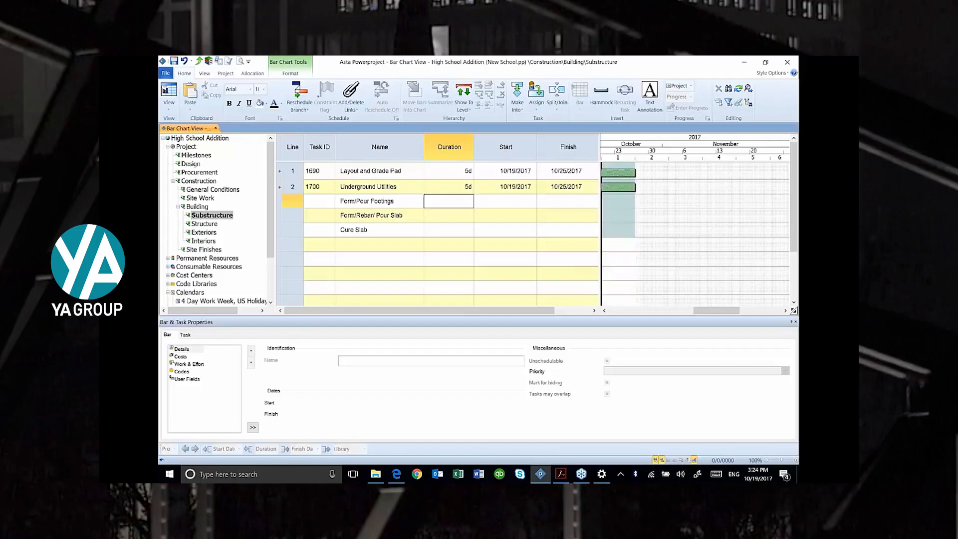
text(3)
key(Return)
text(4 3)
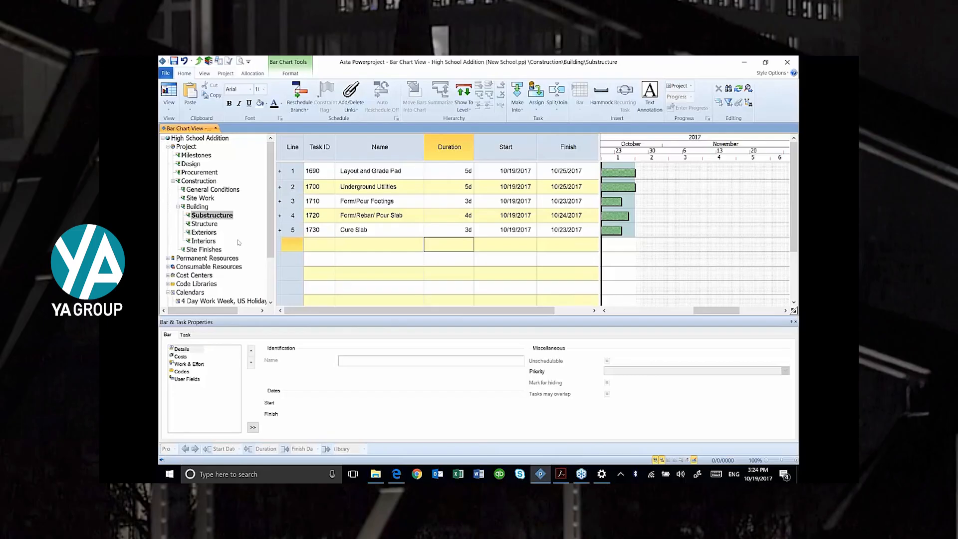
click(206, 224)
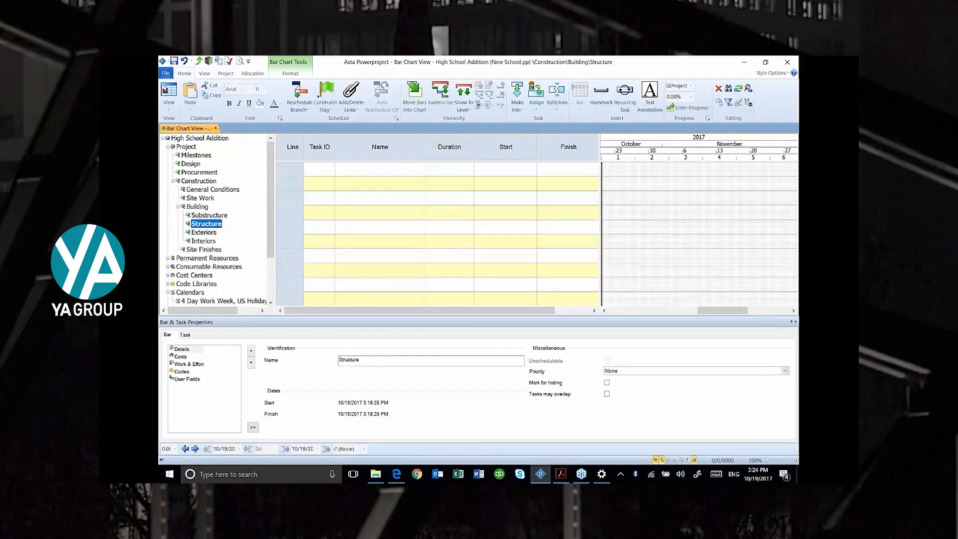
key(F2)
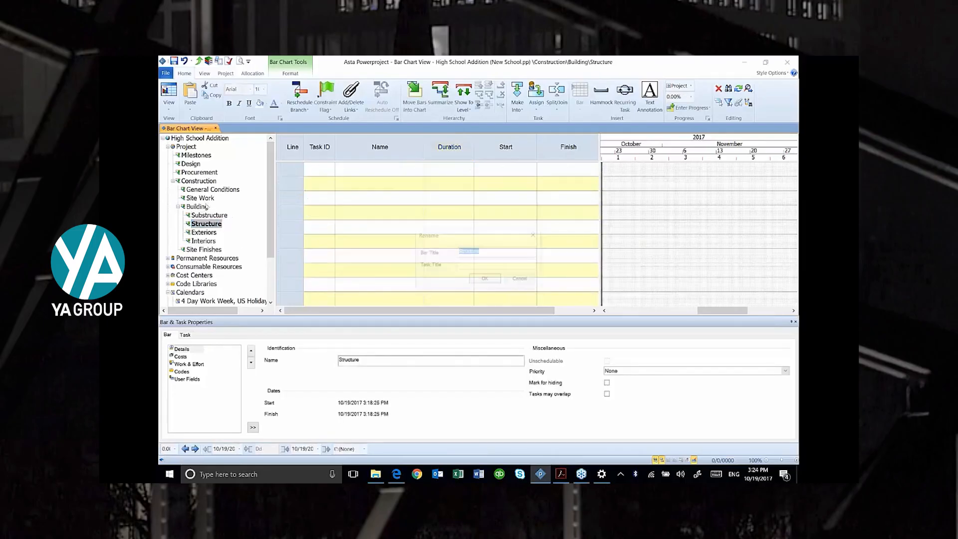
click(522, 279)
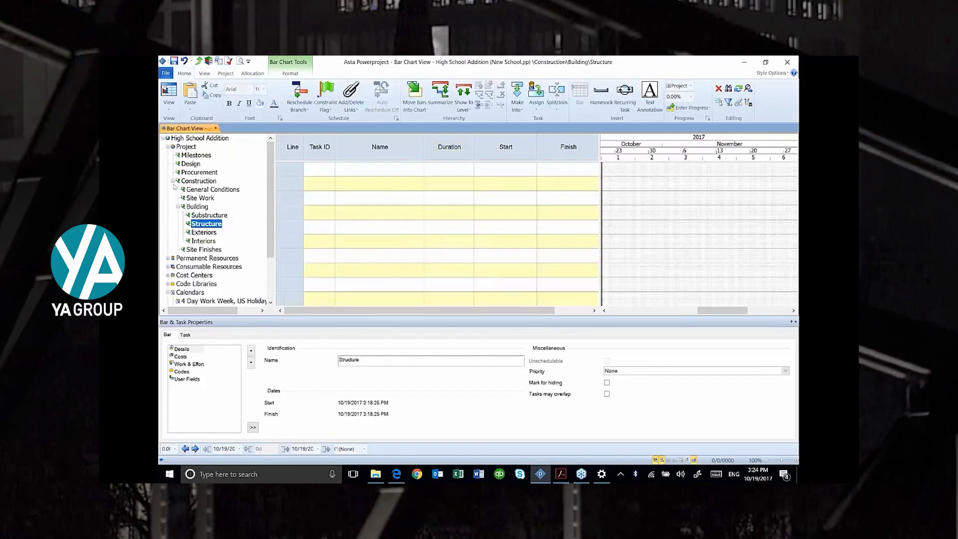
- Review the lines under the Construction, Procurement, Design, Milestones, General Conditions, Site Work and Substructure summaries
click(199, 181)
click(199, 173)
click(193, 164)
click(196, 156)
click(215, 190)
click(200, 198)
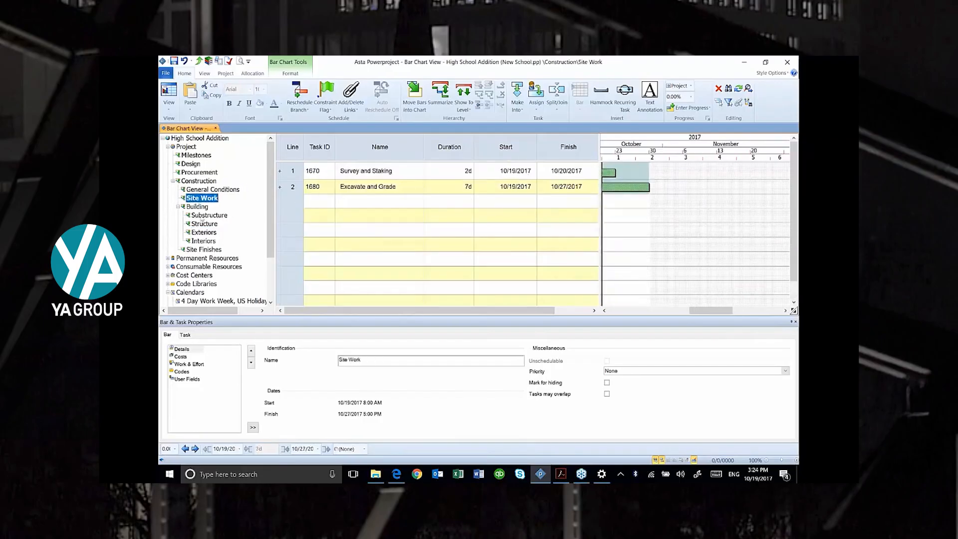
click(212, 216)
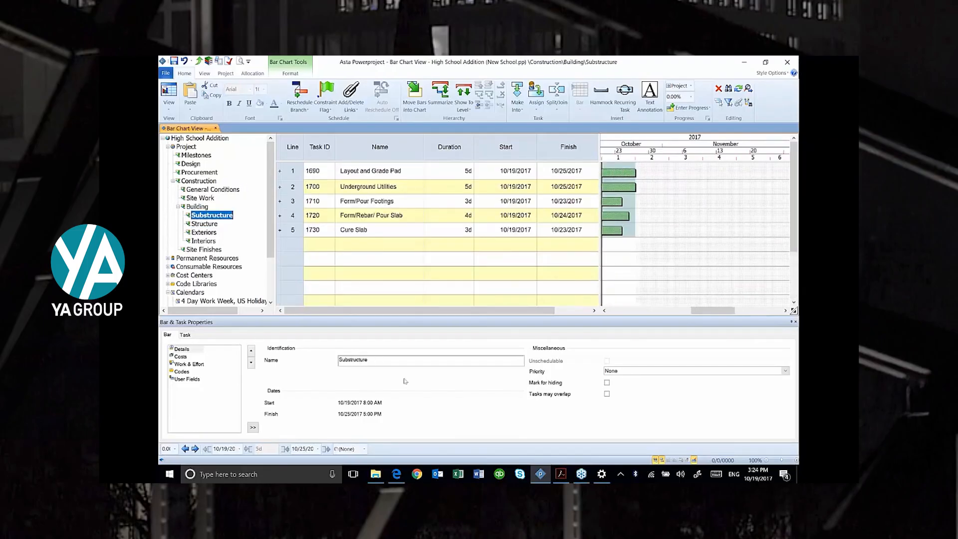
- Draw a 5-day bar starting 10/20/2017 on the first line of the Structure summary and name it Structural Steel
click(206, 224)
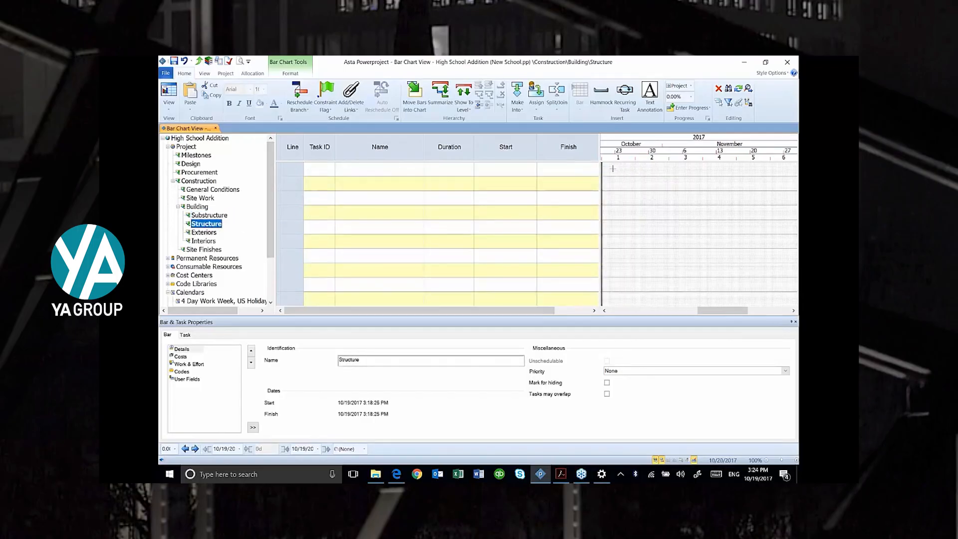
drag(613, 169, 627, 170)
drag(647, 171, 656, 171)
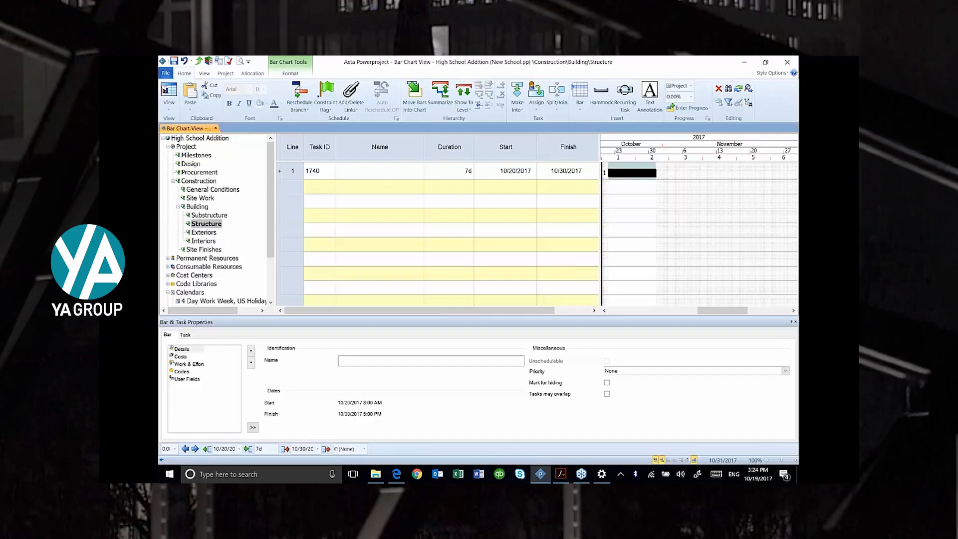
drag(656, 172, 643, 172)
click(344, 170)
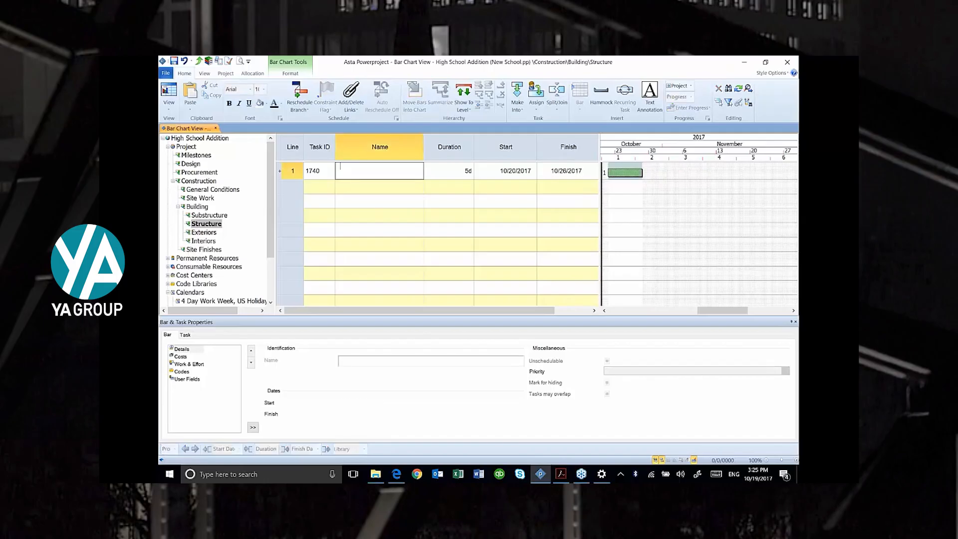
text(Structural Steel)
key(Return)
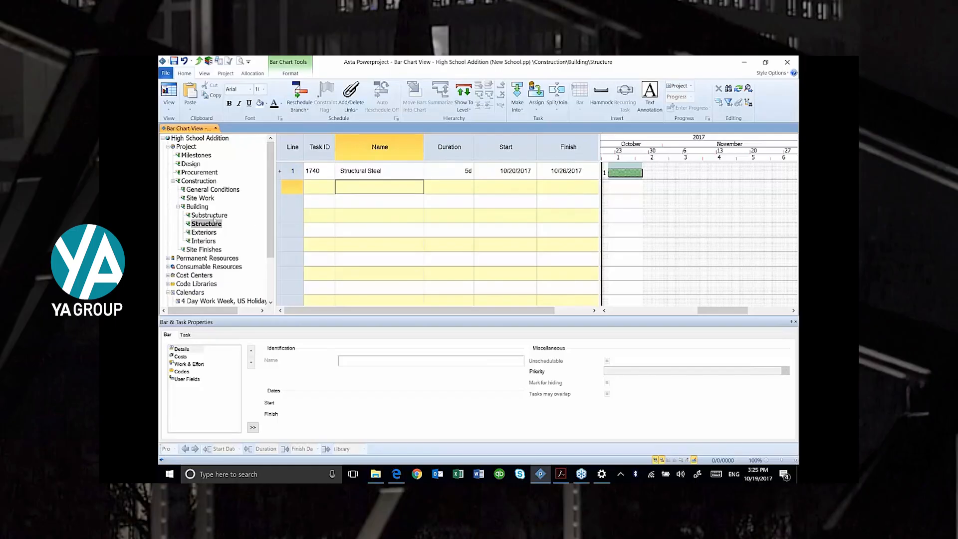
- Draw a 5-day bar starting 10/20/2017 below Structural Steel and name it Roof Joists & Deck
drag(609, 189, 643, 189)
click(398, 189)
text(Roof)
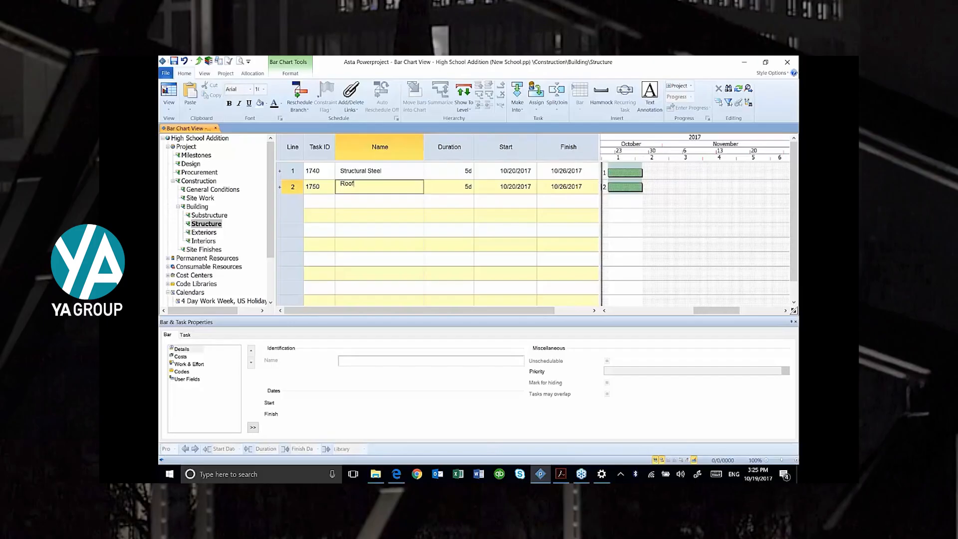
text( Joists & Deck)
key(Return)
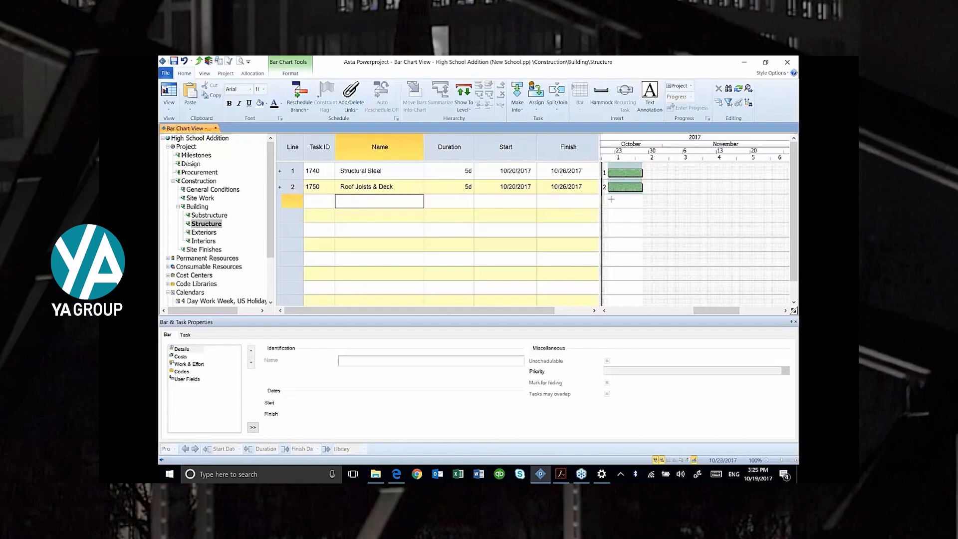
- Draw an 8-day bar starting 10/20/2017 on the third line and name it Exterior Framing
drag(609, 202, 664, 205)
click(375, 198)
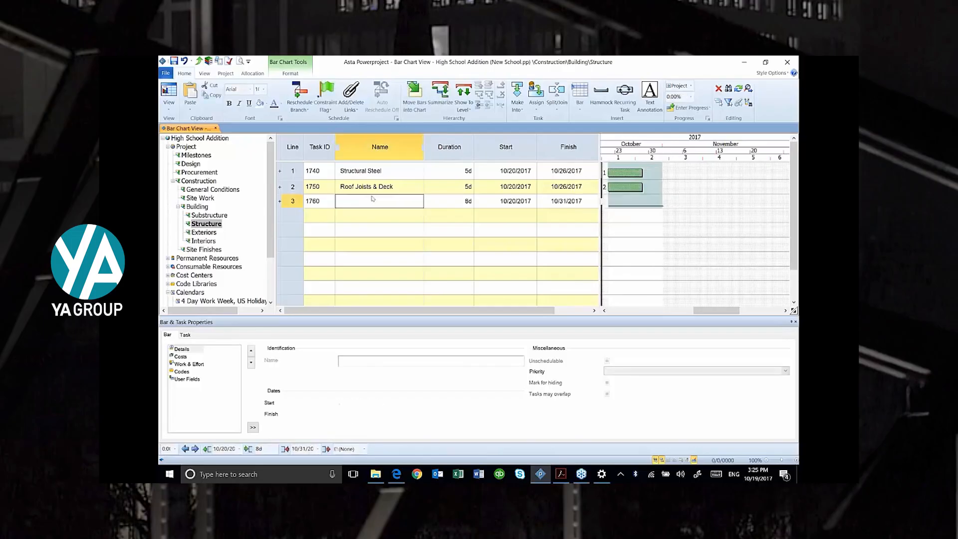
text(Ex)
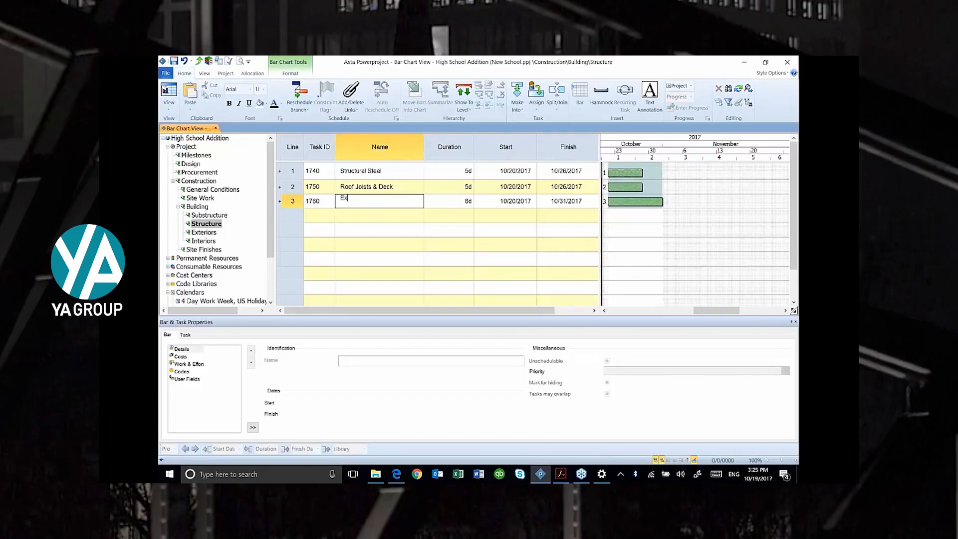
text(terior Framing)
key(Return)
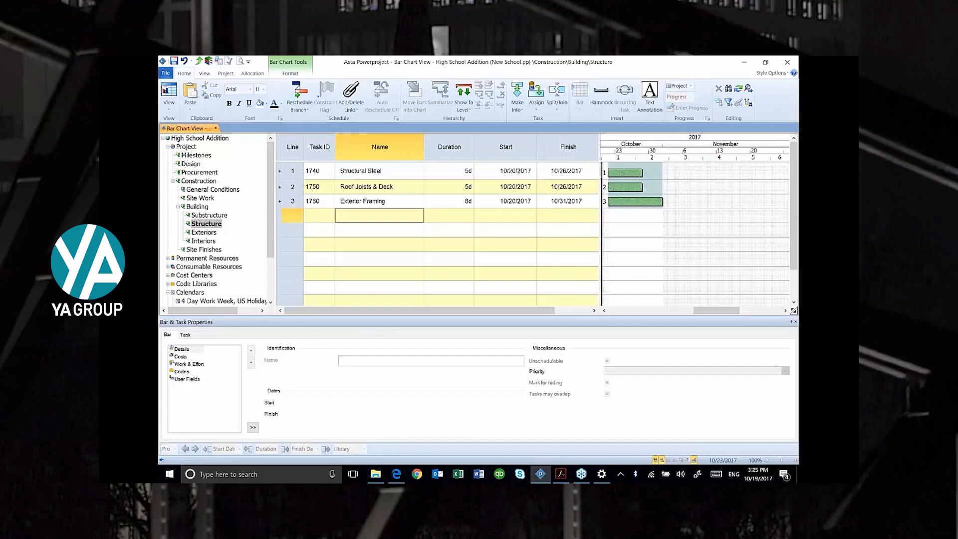
- Draw bars of 5, 10 and 5 days on lines 4 to 6 and name the first of them Door/Window Frame
mouse_move(609, 213)
mouse_down()
mouse_move(678, 230)
mouse_move(670, 231)
mouse_up()
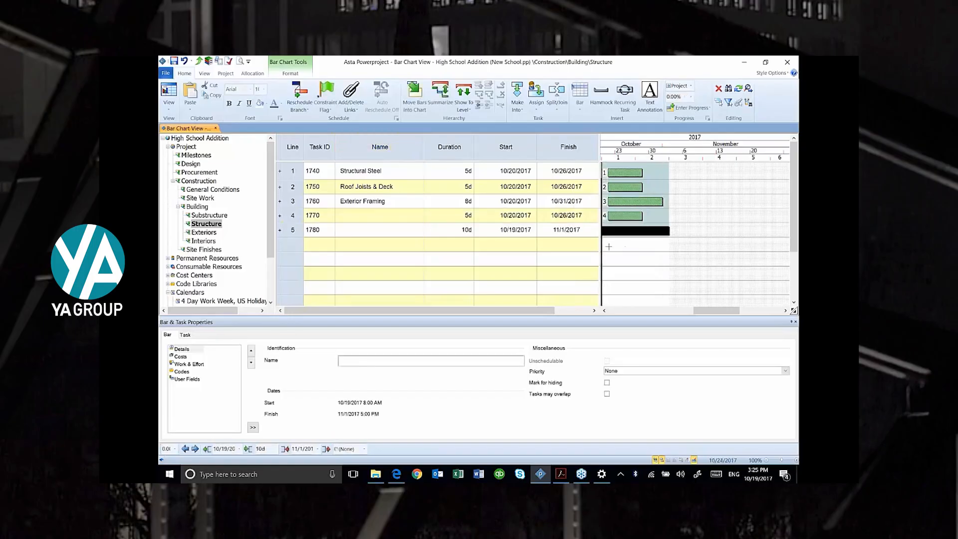
drag(608, 245, 636, 245)
click(377, 212)
text(Door/W)
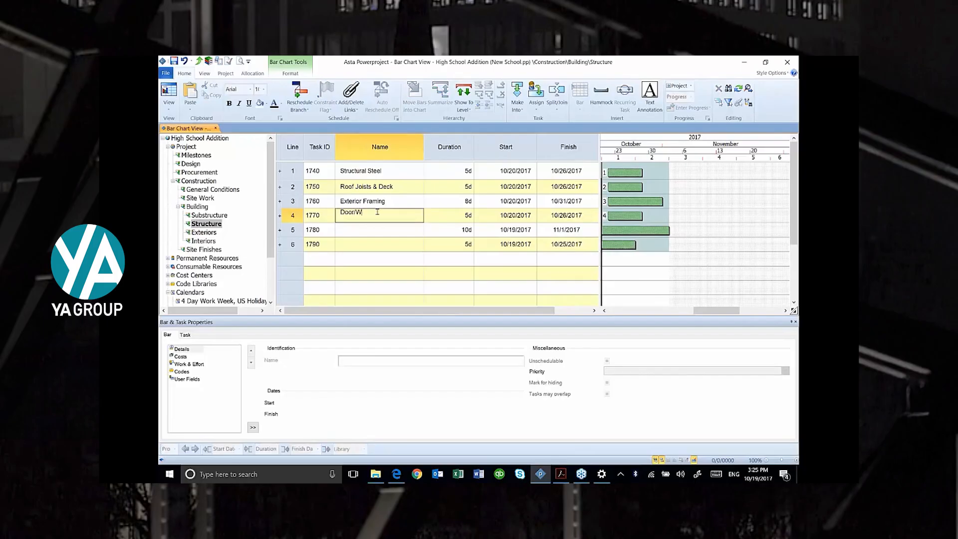
text(indow Frame)
key(Return)
- Name the 10-day task on line 5 Lath & Plaster Ext Walls and the task on line 6 Roof Membrane
text(Lath)
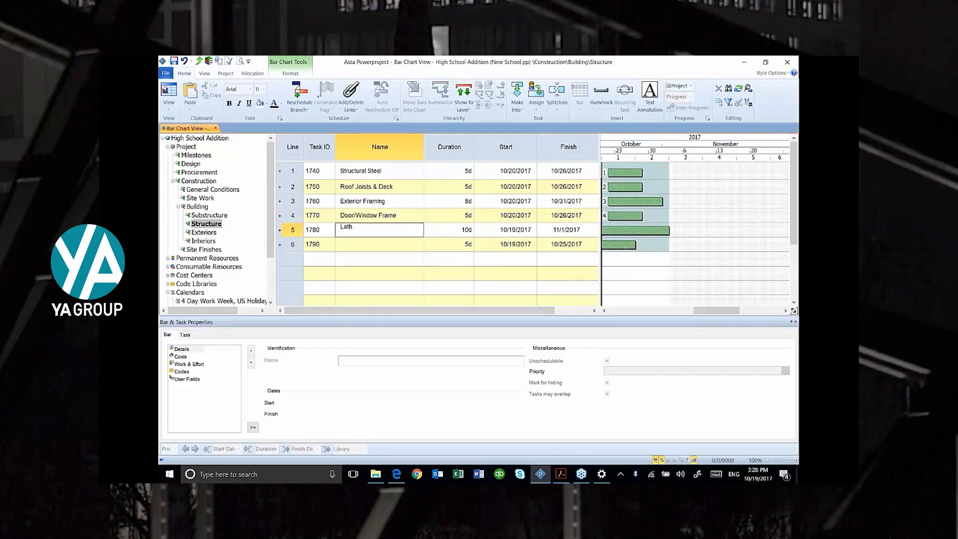
text( & Plaster Ext Walls)
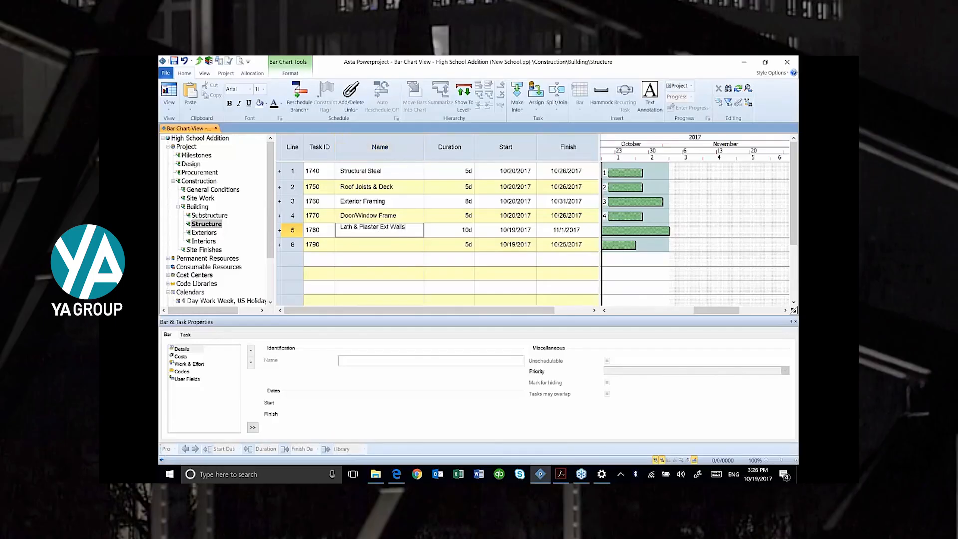
key(Return)
text(Rooo)
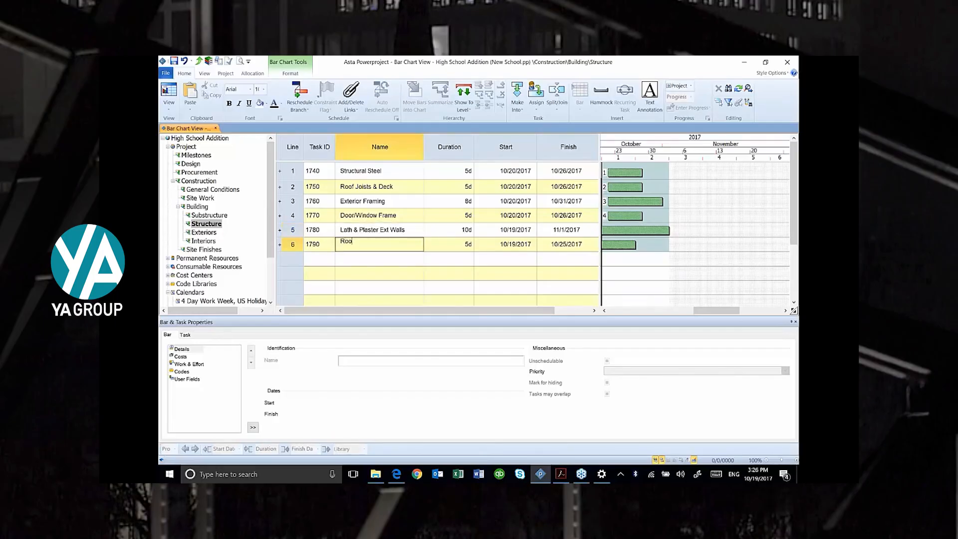
key(BackSpace)
text(f Mem)
text(ber)
key(BackSpace)
key(BackSpace)
text(rane)
key(Return)
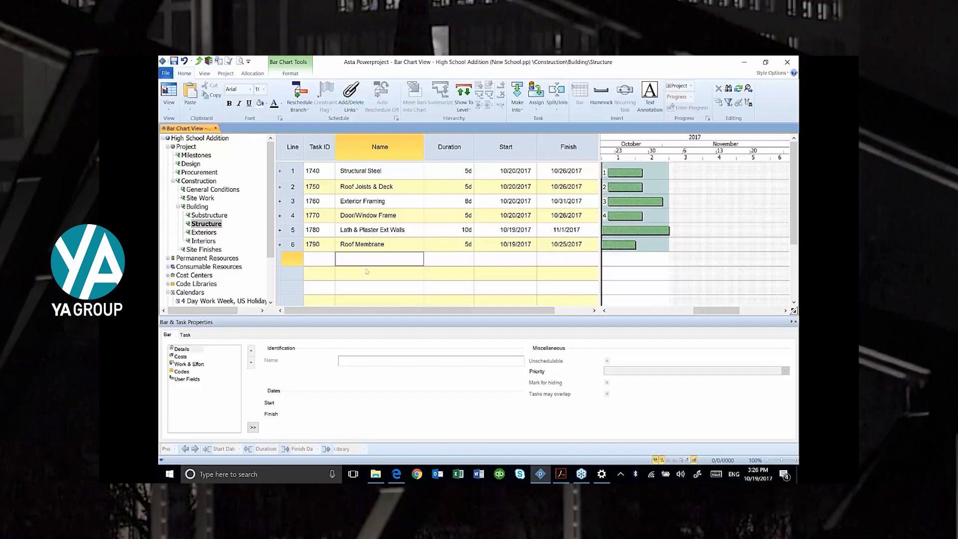
- Move the four lines from Exterior Framing to Roof Membrane out of Structure into the Exteriors summary
double_click(387, 220)
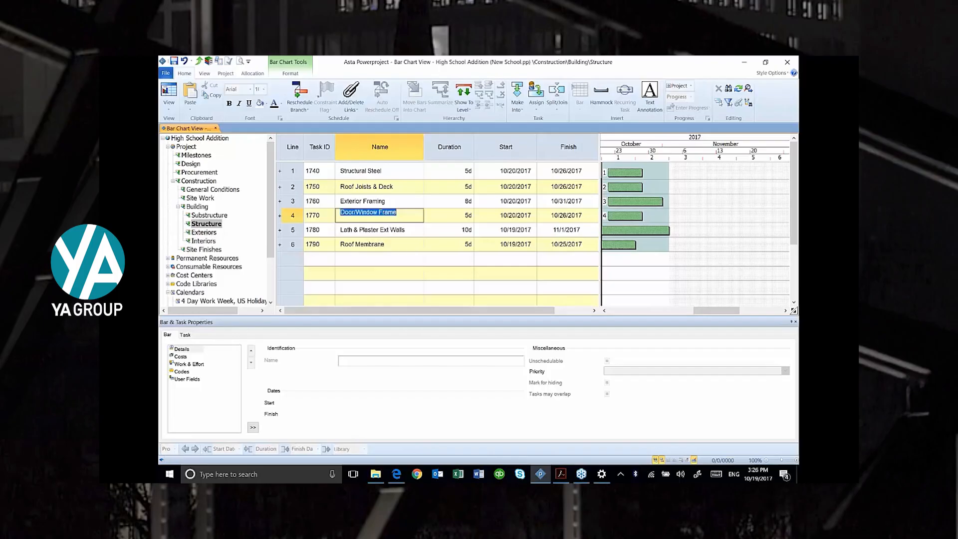
click(292, 201)
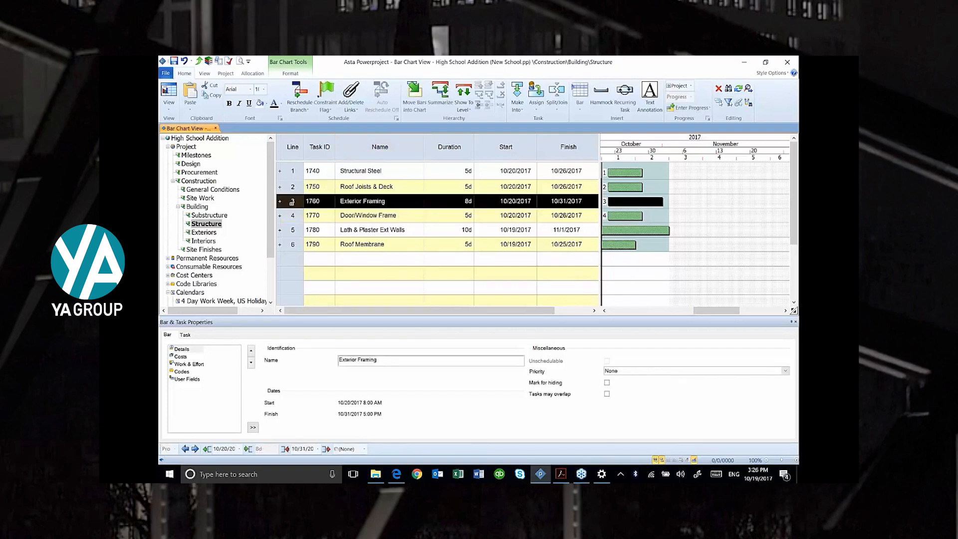
drag(293, 202, 292, 244)
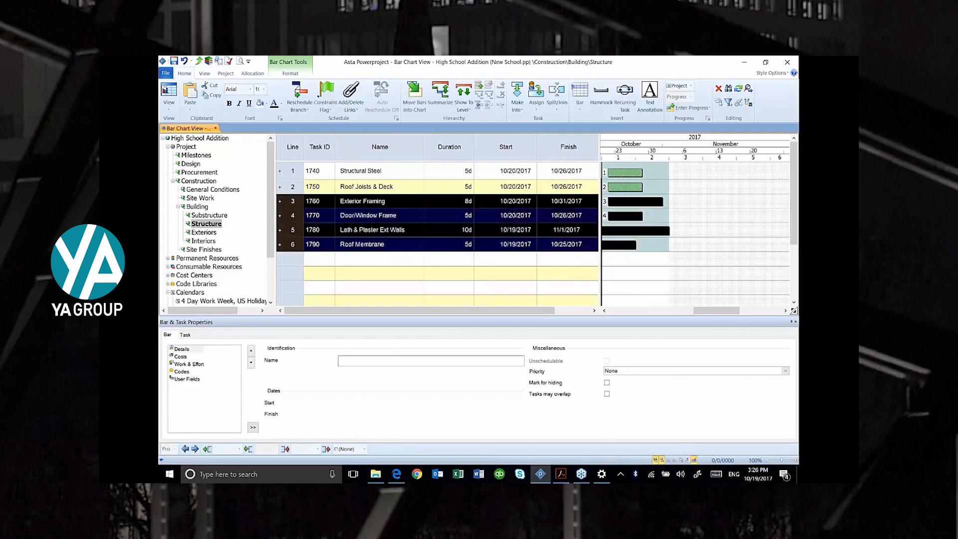
key(Delete)
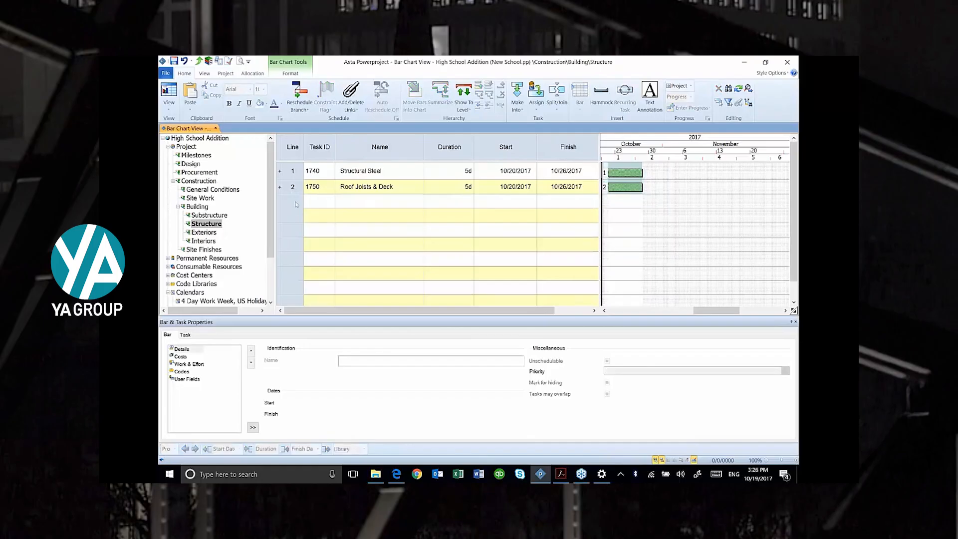
click(296, 202)
right_click(296, 204)
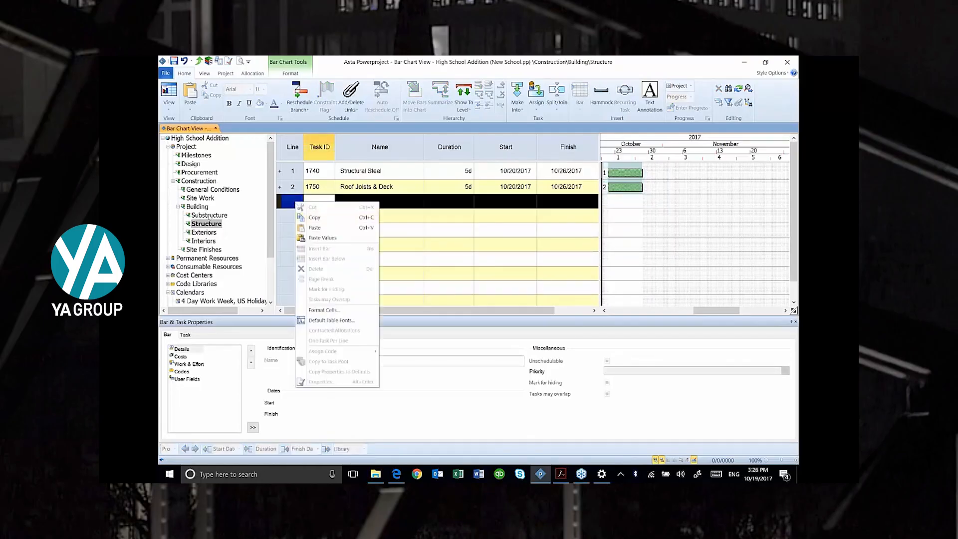
click(203, 233)
click(297, 172)
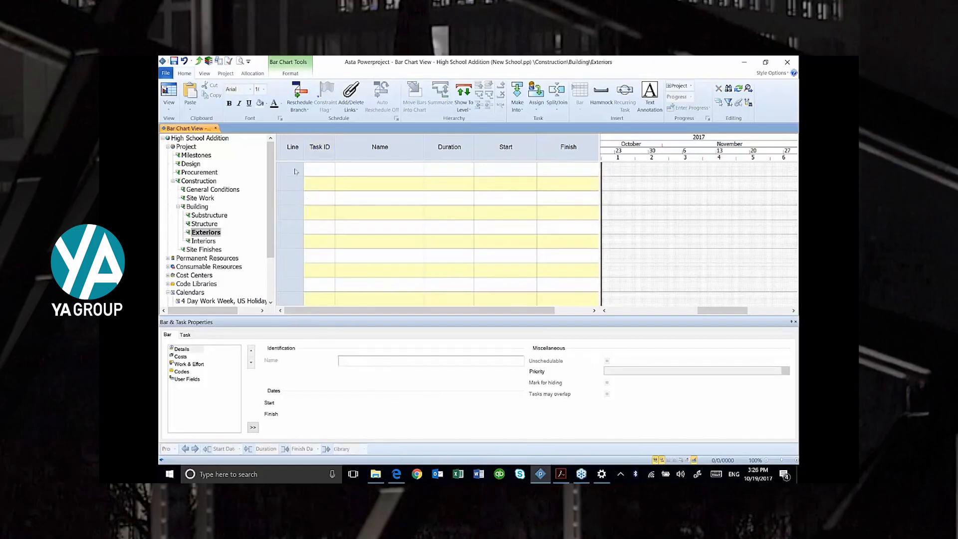
right_click(295, 172)
click(313, 194)
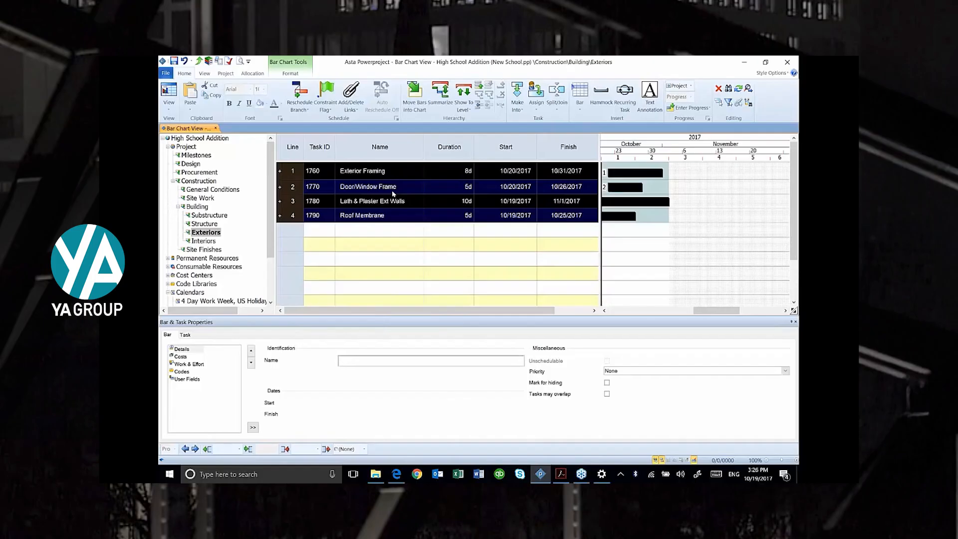
- Display the empty Interiors summary, then open the activities - Copy workbook from the 3 hour Intro folder in a maximized Excel window
click(214, 243)
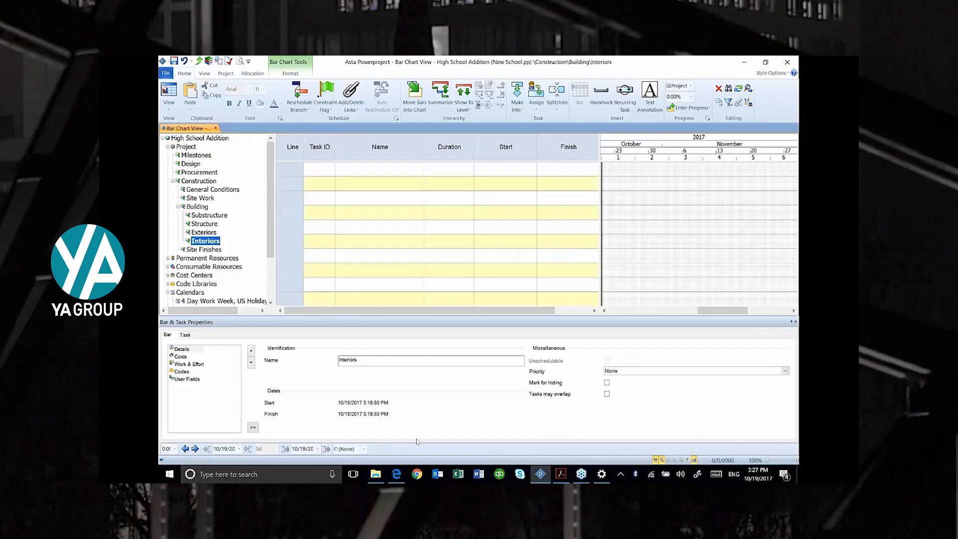
click(376, 474)
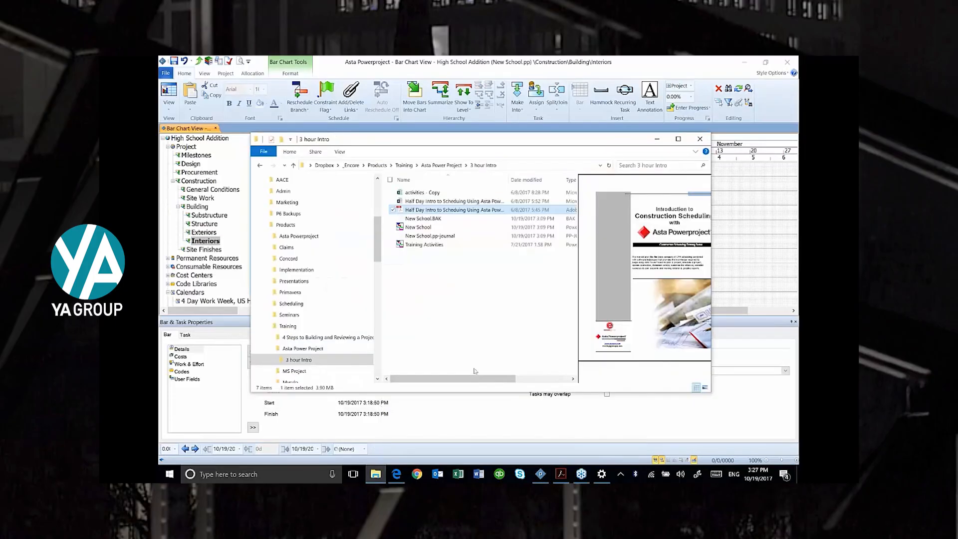
click(416, 192)
double_click(415, 192)
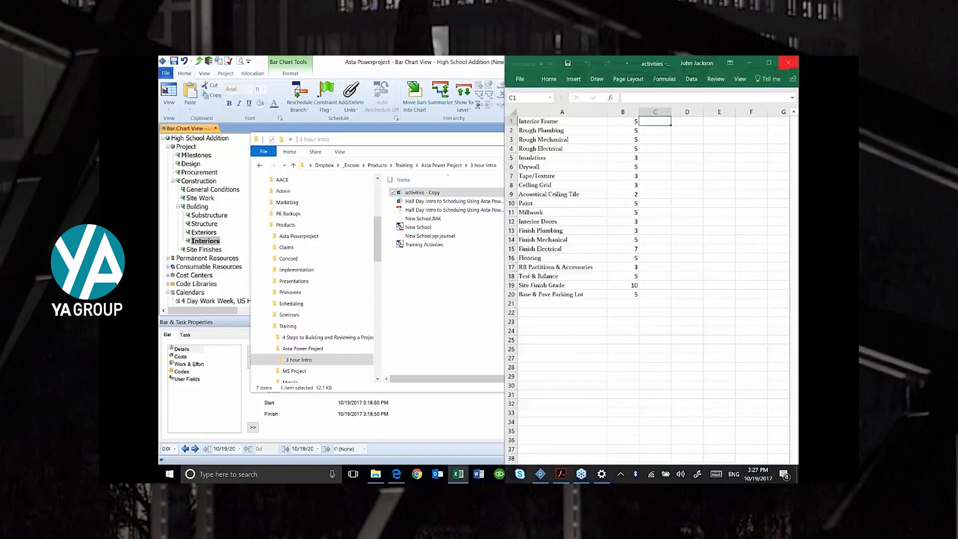
drag(650, 74, 365, 66)
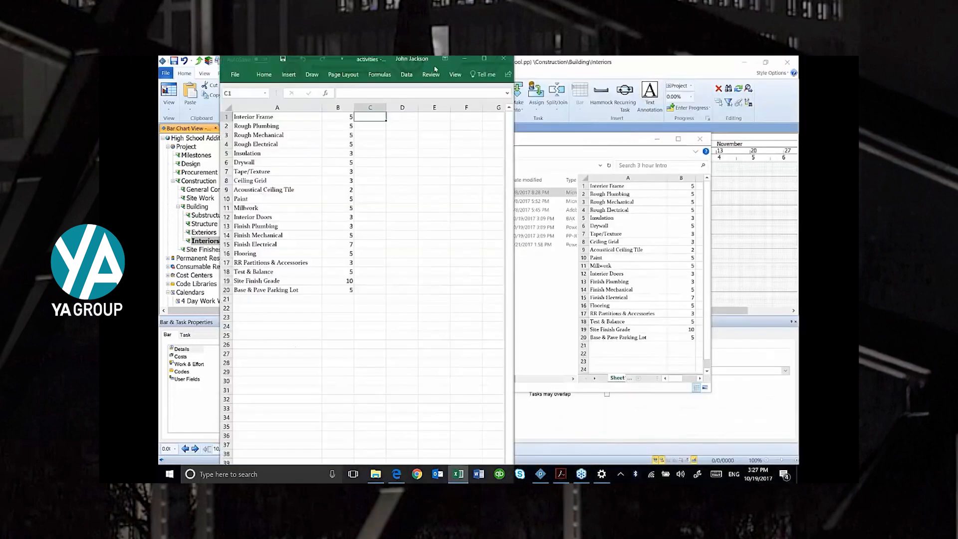
click(486, 64)
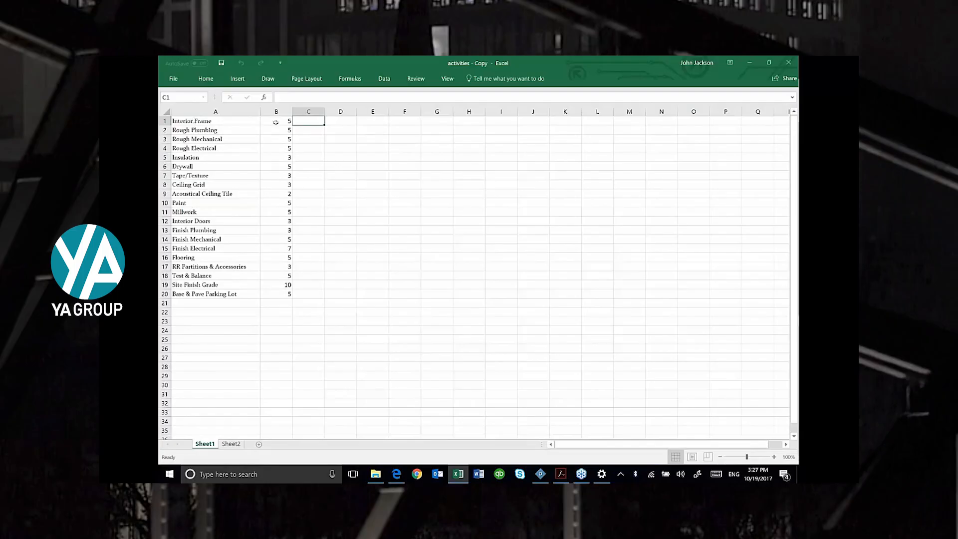
click(165, 121)
right_click(166, 122)
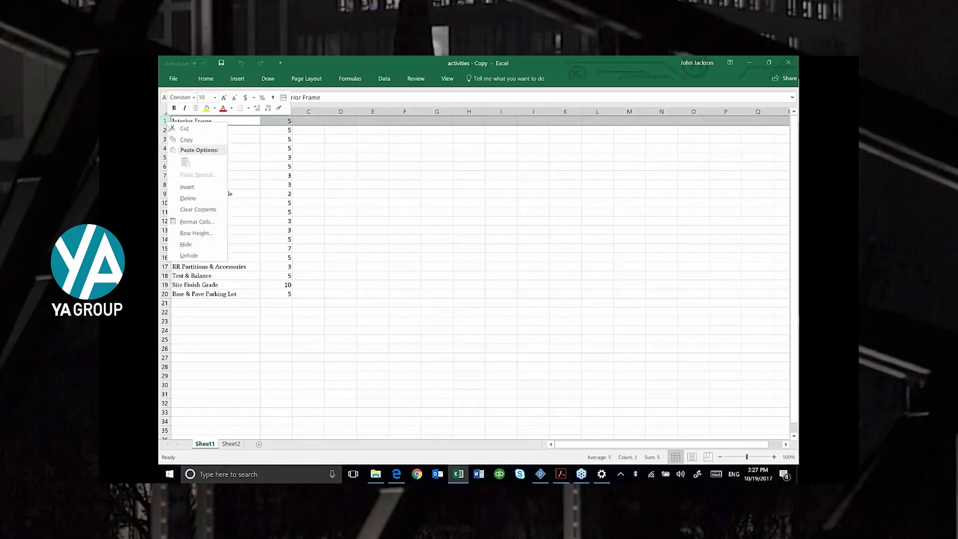
click(186, 187)
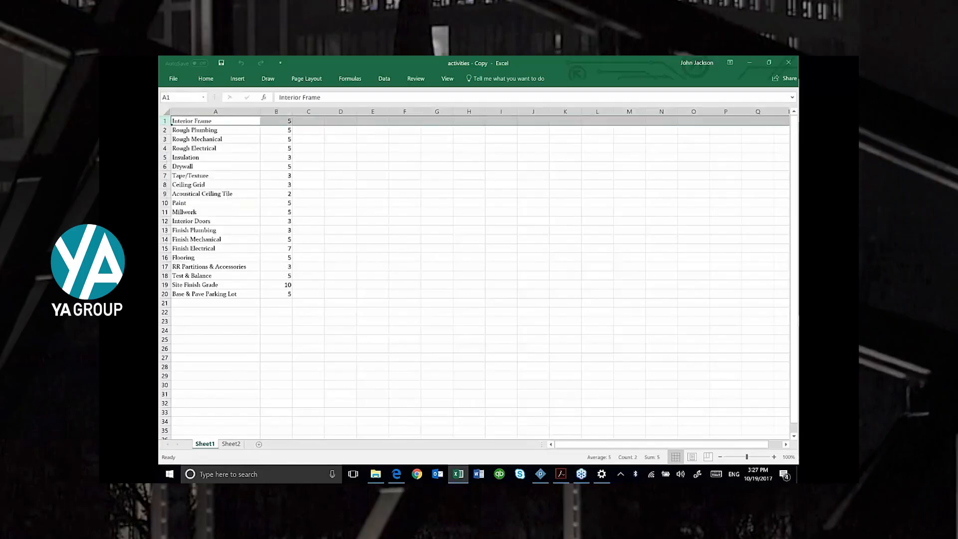
right_click(166, 121)
click(190, 196)
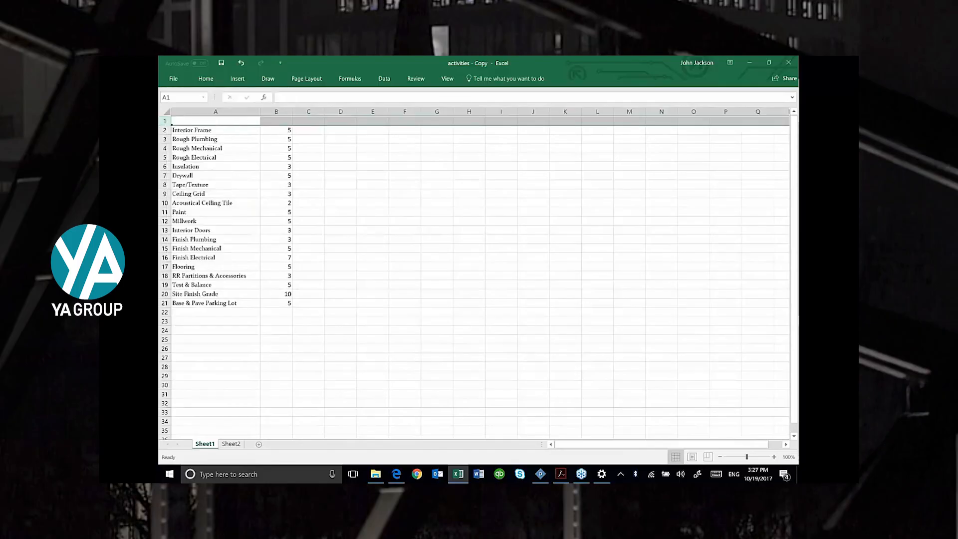
click(285, 120)
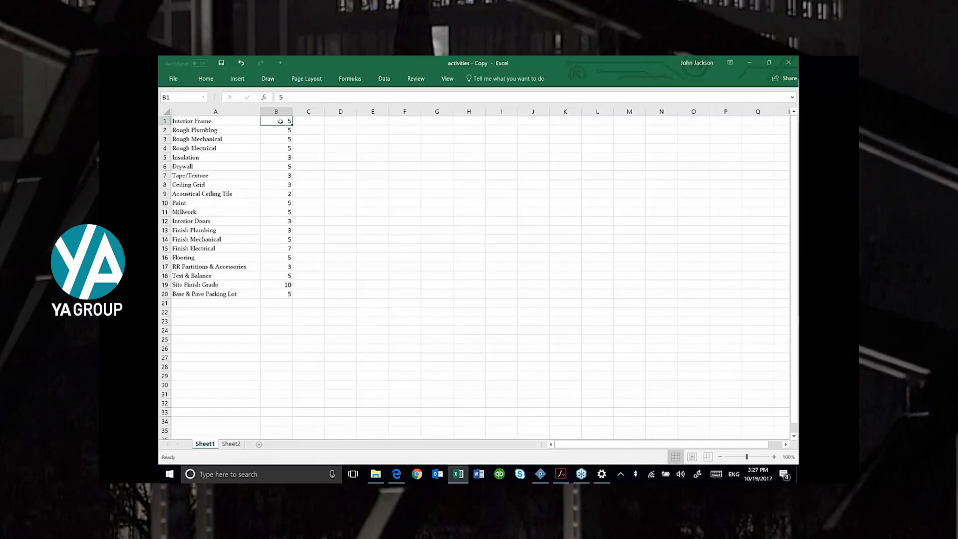
- Enter the unit letter d in C1 and fill it down to C20 beside every duration
click(310, 121)
text(d)
key(Return)
click(311, 122)
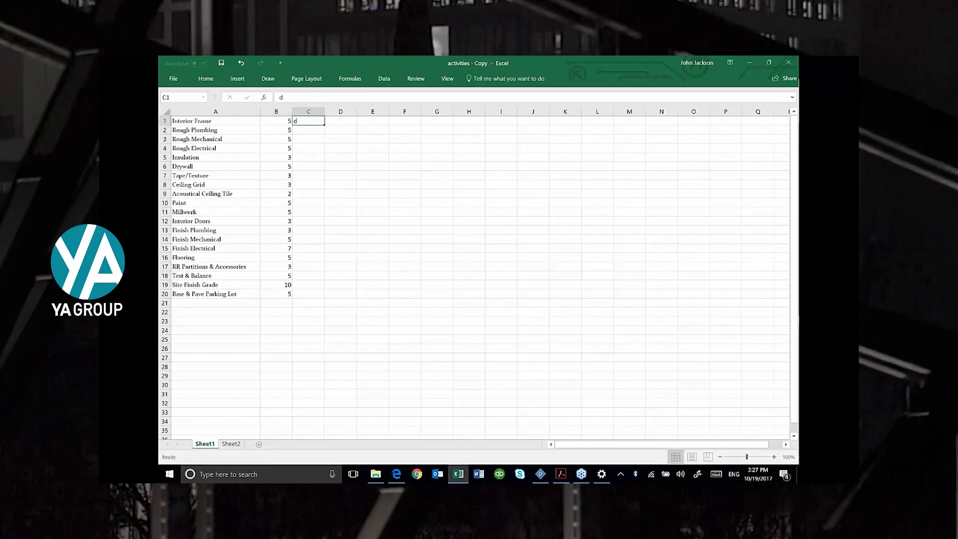
drag(324, 125, 325, 298)
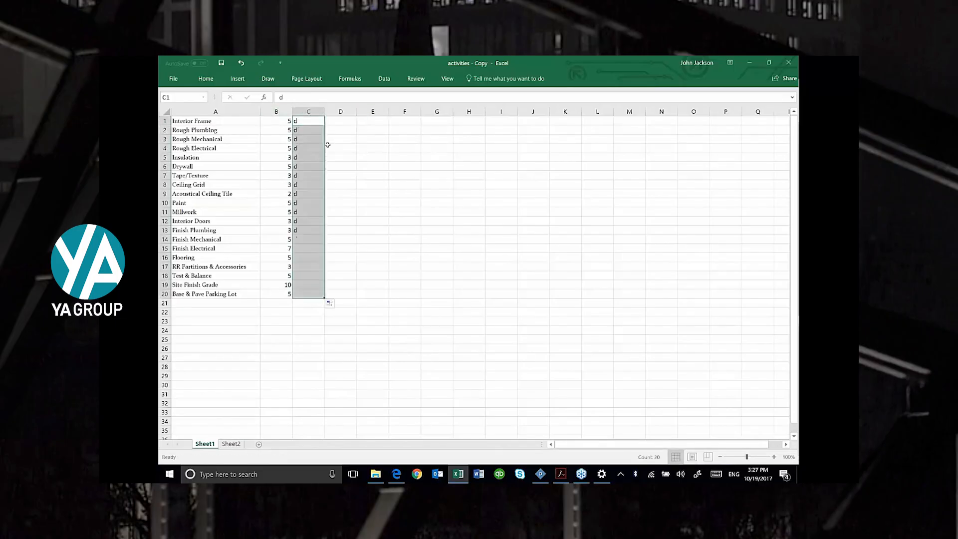
- Join each duration with its unit letter using =CONCAT(B1,C1) in D1 and fill the formula down to D20
click(340, 121)
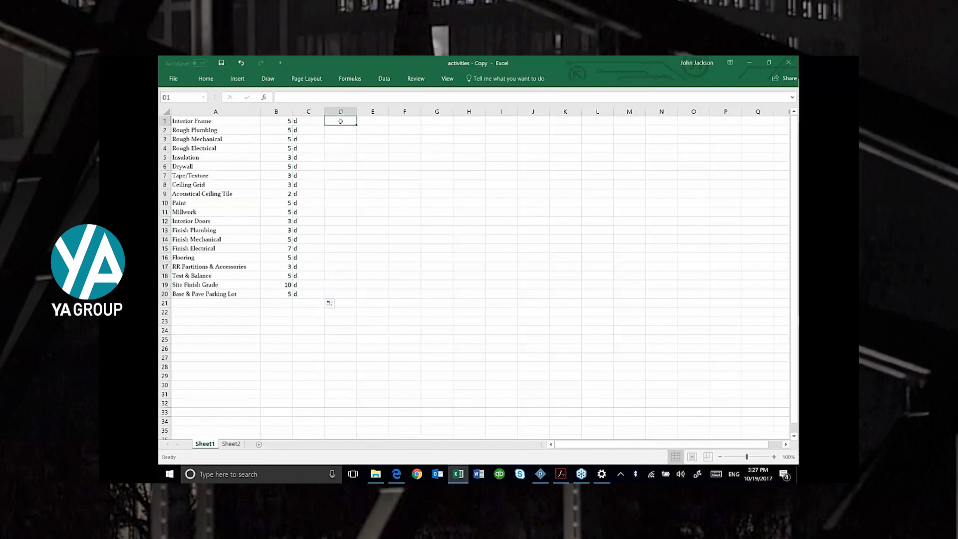
text(=co)
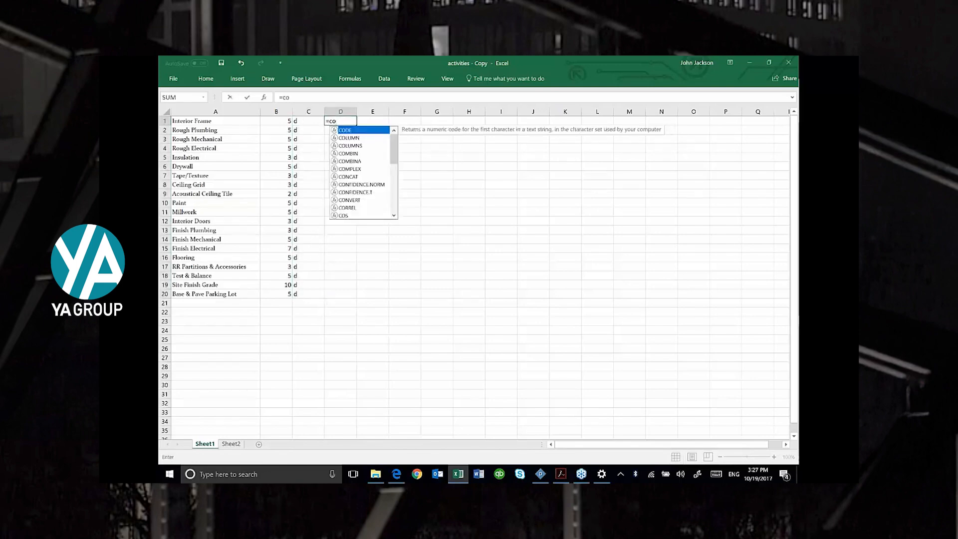
text(nc)
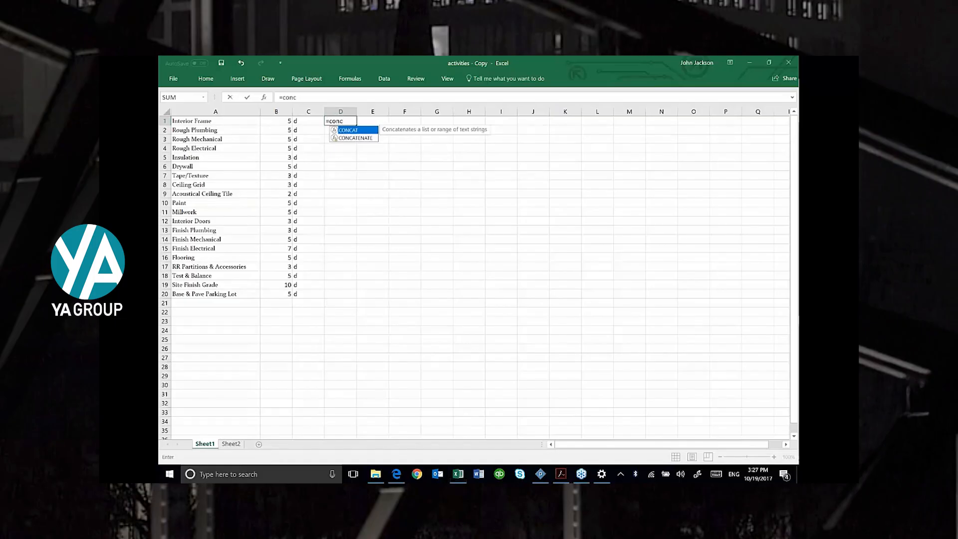
key(Tab)
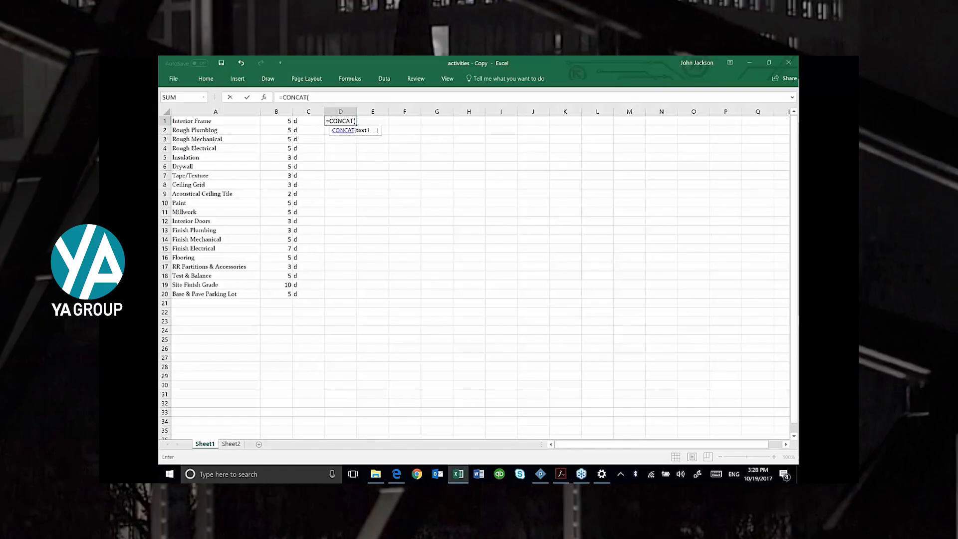
click(286, 121)
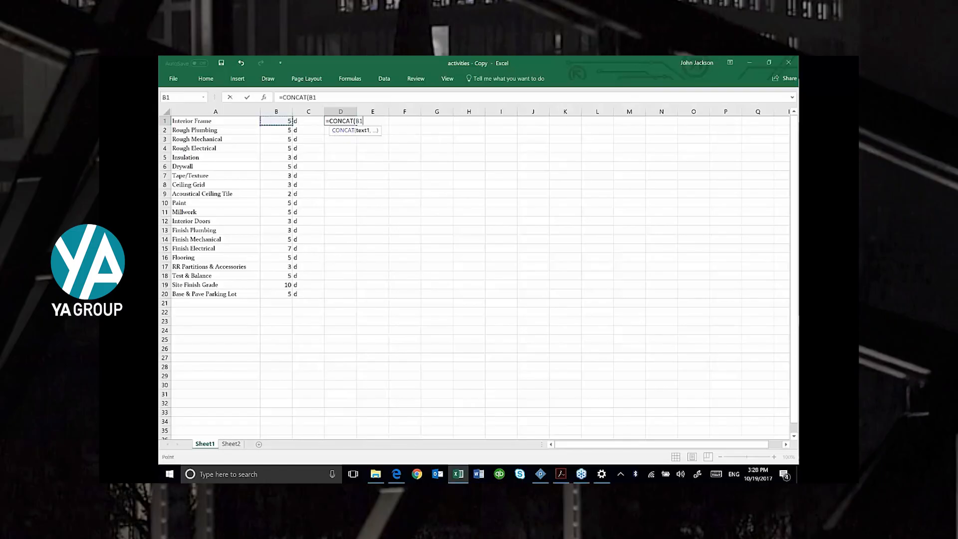
text(,)
click(306, 121)
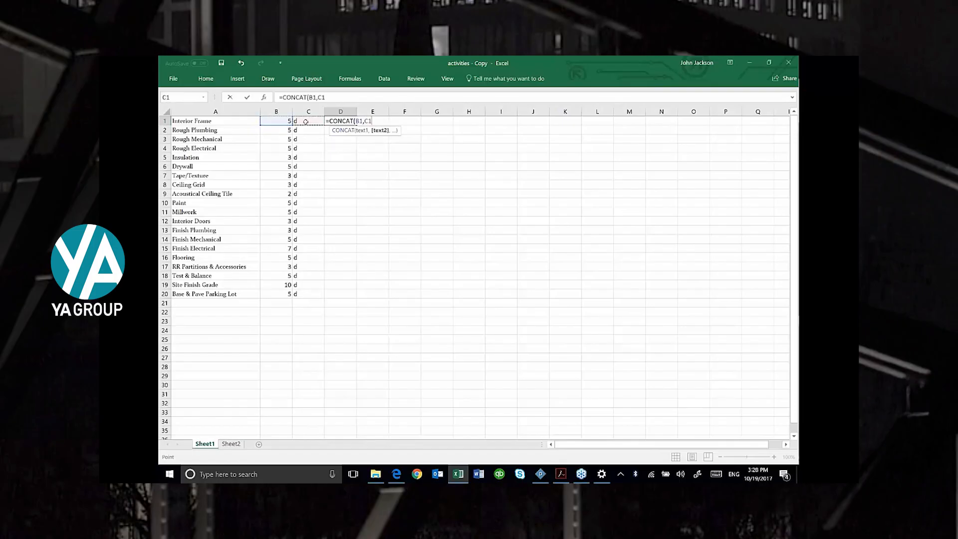
text())
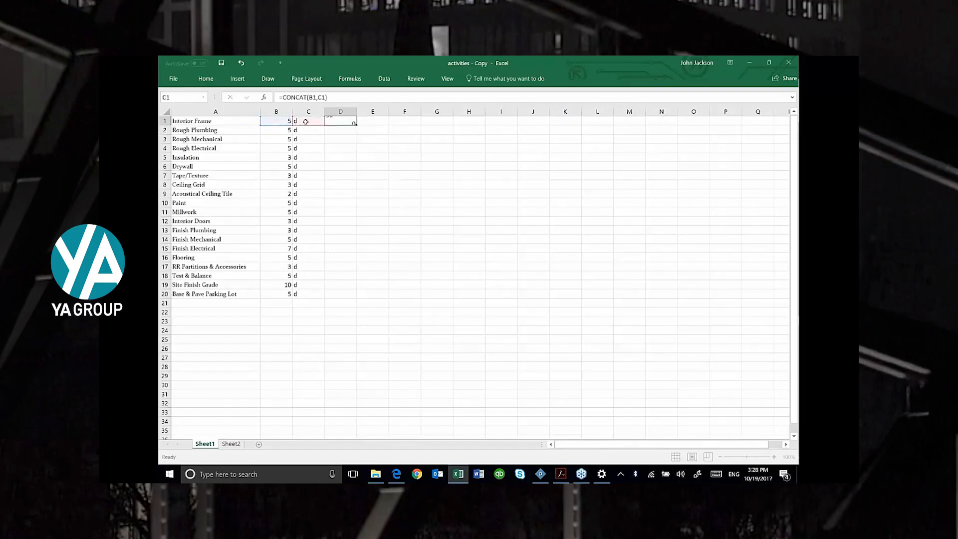
key(Return)
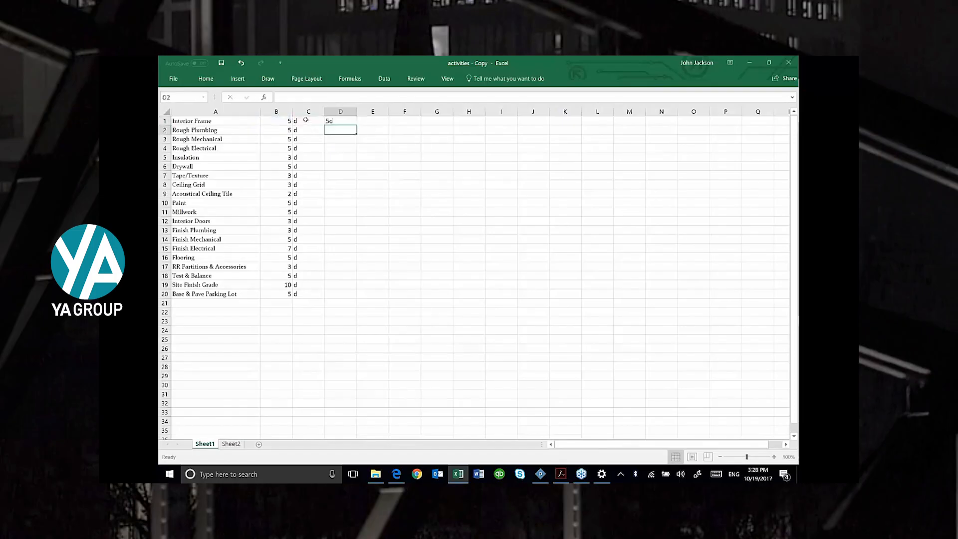
click(344, 121)
drag(356, 125, 334, 299)
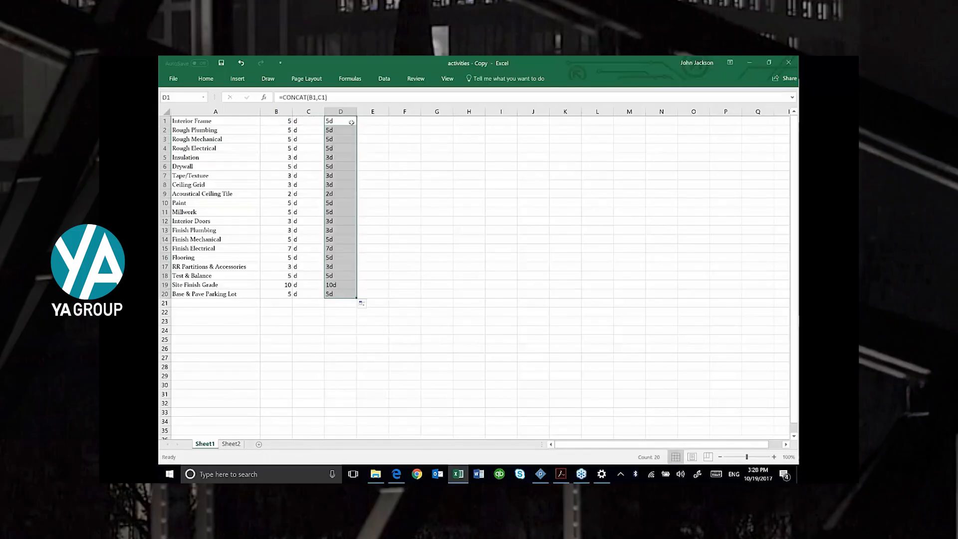
- Replace the formulas in D1:D20 with their values by copying and pasting them in place
right_click(336, 124)
click(352, 146)
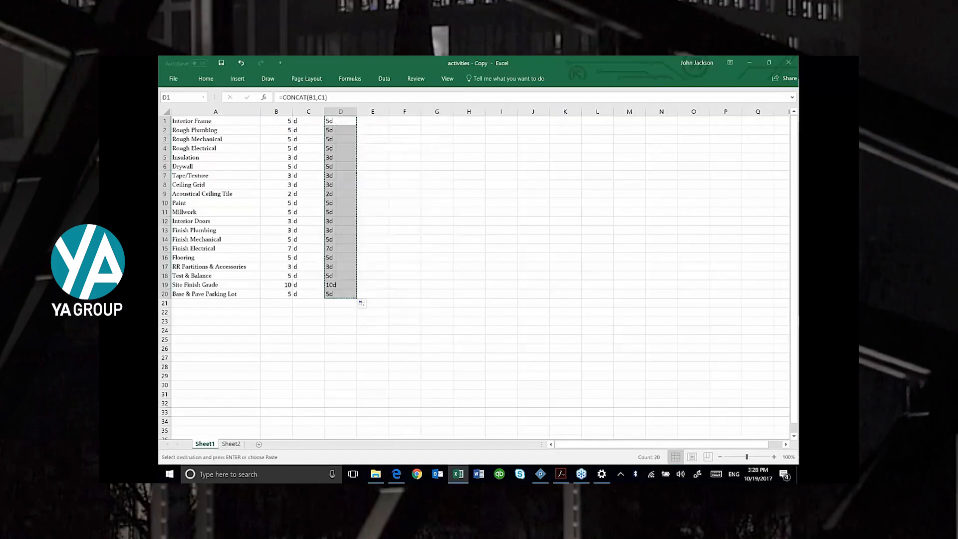
right_click(347, 131)
click(378, 176)
- Delete cells B1:C20 and shift the combined durations left into column B
drag(277, 121, 300, 294)
right_click(300, 256)
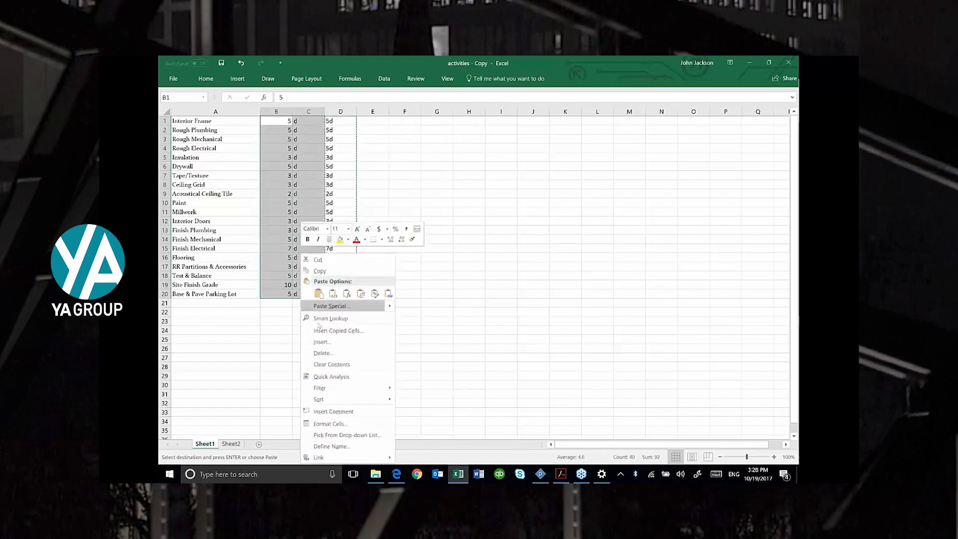
click(319, 353)
click(300, 383)
- Copy the activity names and durations in A1:B20 and switch to Asta Powerproject
drag(180, 121, 276, 294)
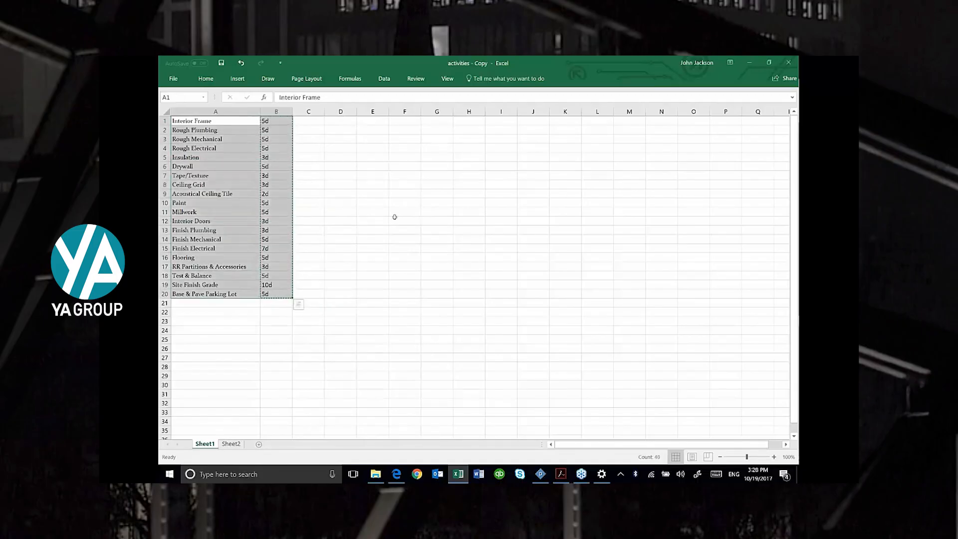
key(ctrl+c)
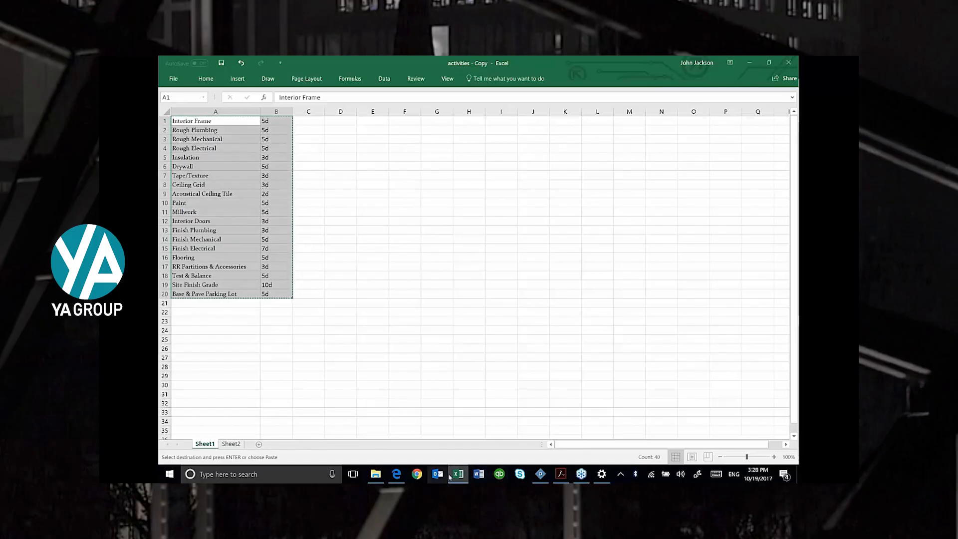
click(539, 475)
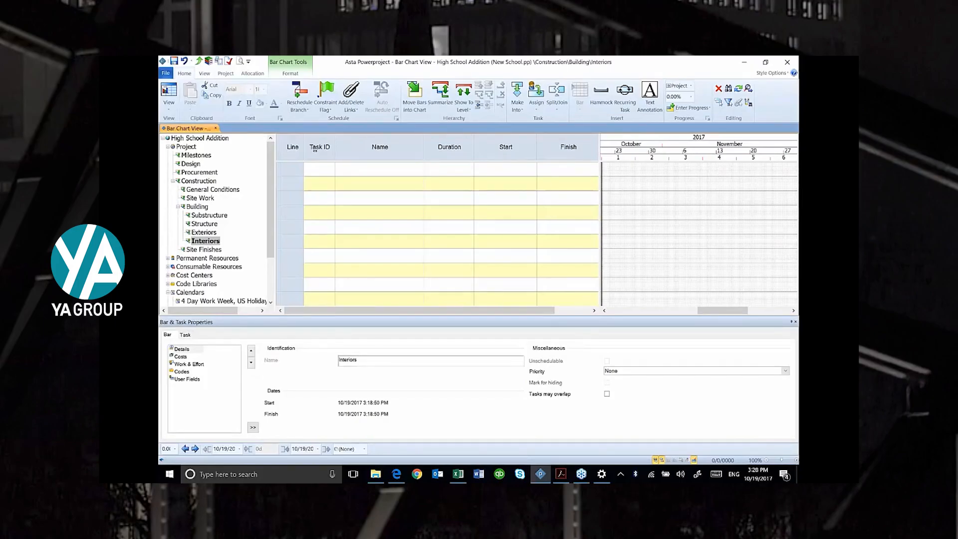
- Remove the Task ID column so the Interiors table begins with Name and Duration
click(315, 148)
right_click(322, 152)
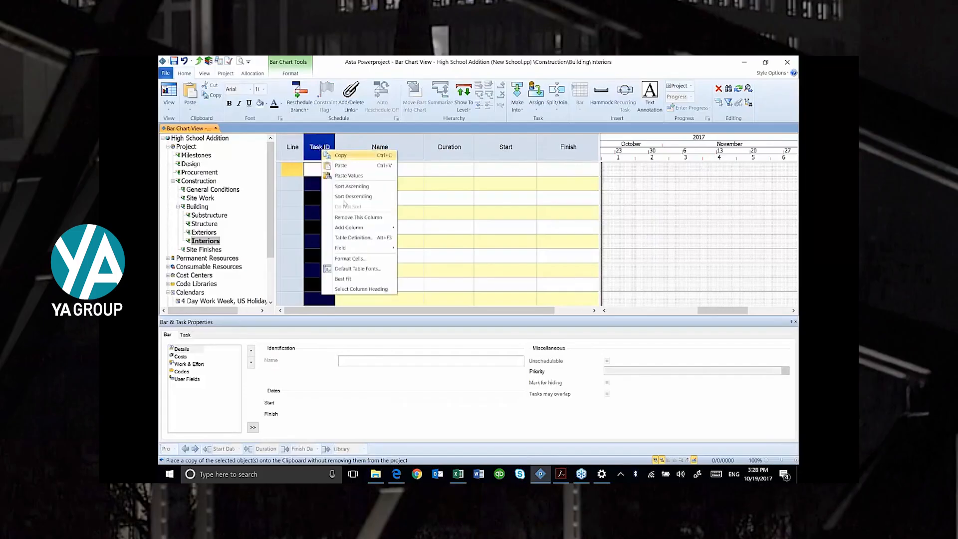
click(346, 217)
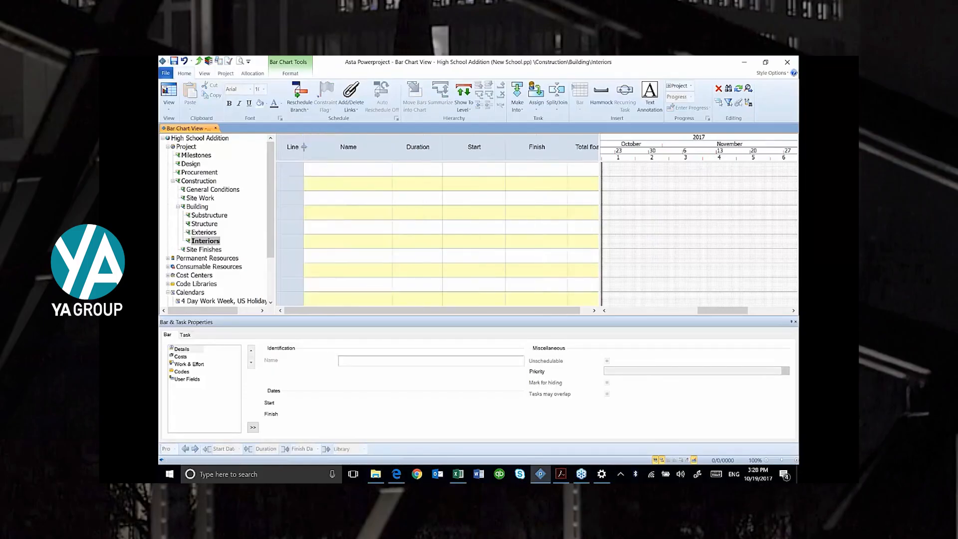
right_click(326, 148)
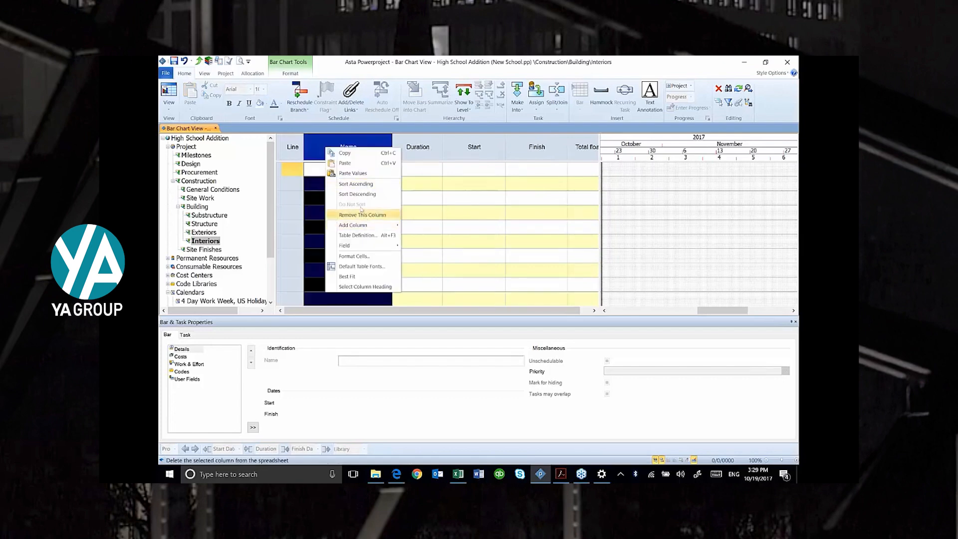
click(320, 138)
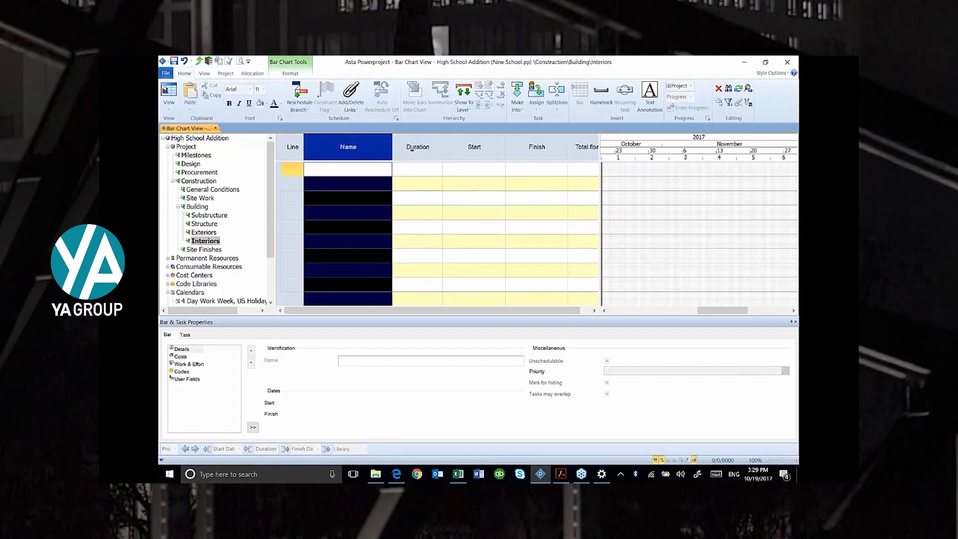
- Paste the copied activity list into the Interiors summary from the first line and look through the pasted tasks
right_click(300, 171)
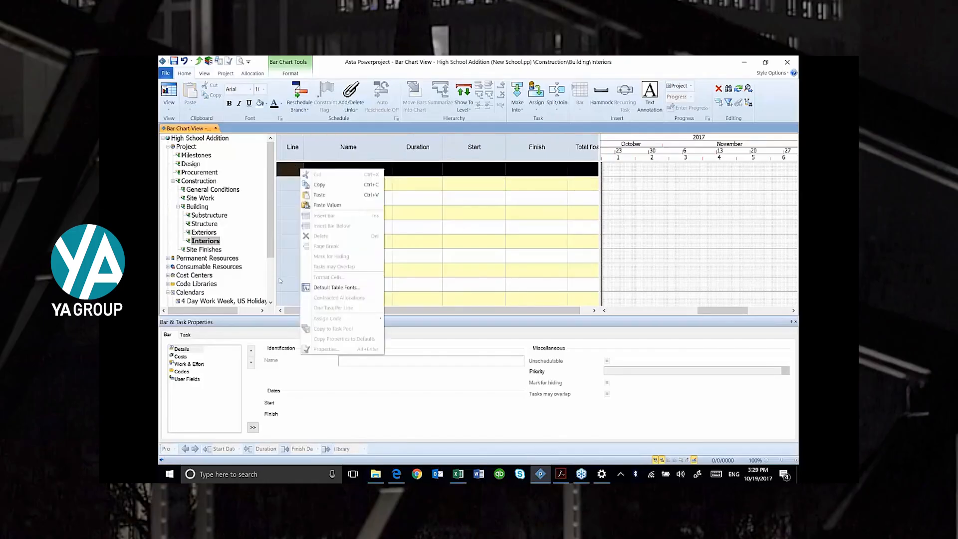
click(319, 195)
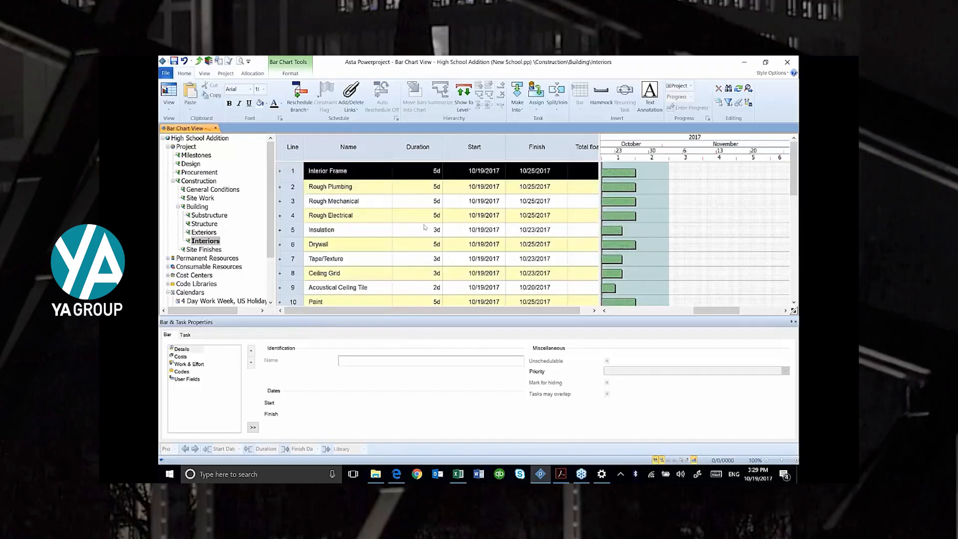
scroll(424, 228, down, 5)
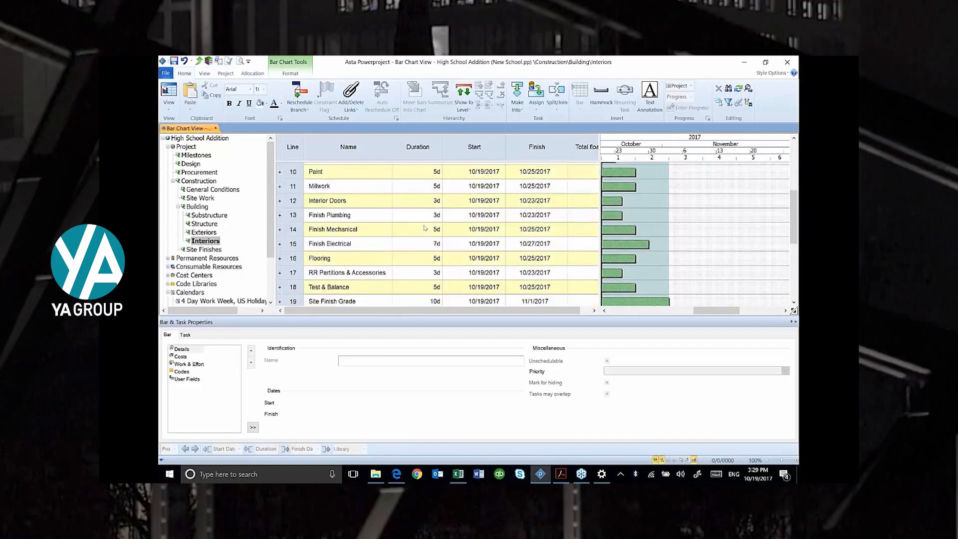
scroll(426, 226, up, 1)
scroll(427, 225, up, 4)
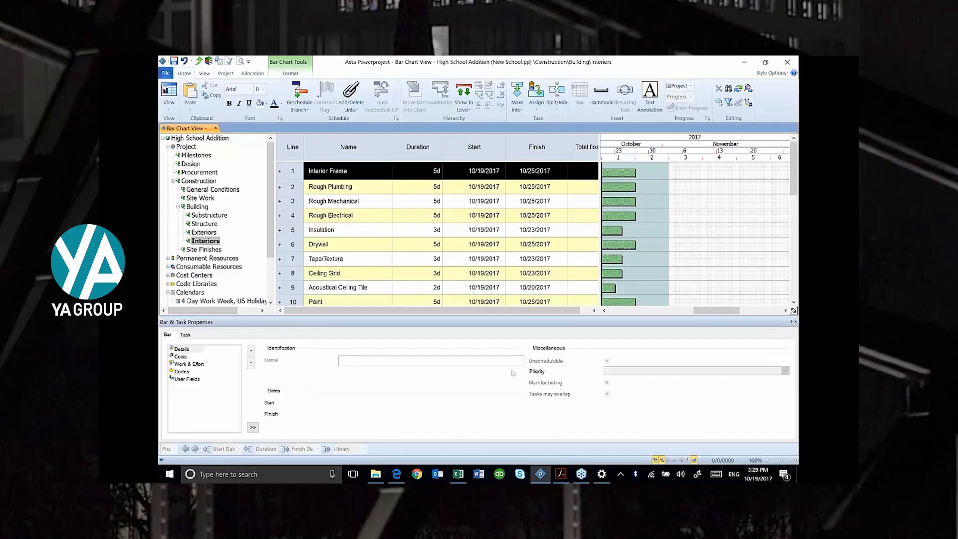
- Move the Site Finish Grade and Base & Pave Parking Lot tasks out of Interiors and into the Site Finishes summary
click(418, 273)
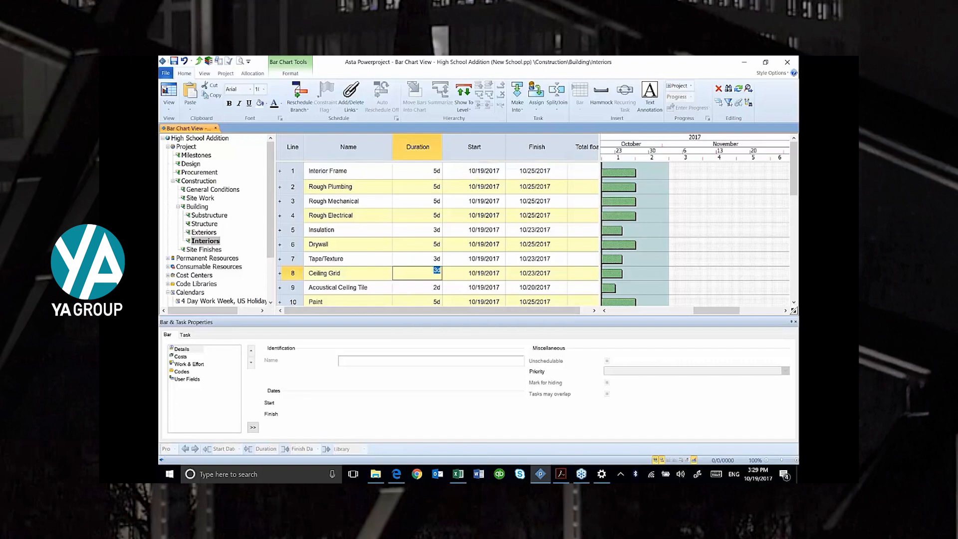
click(320, 273)
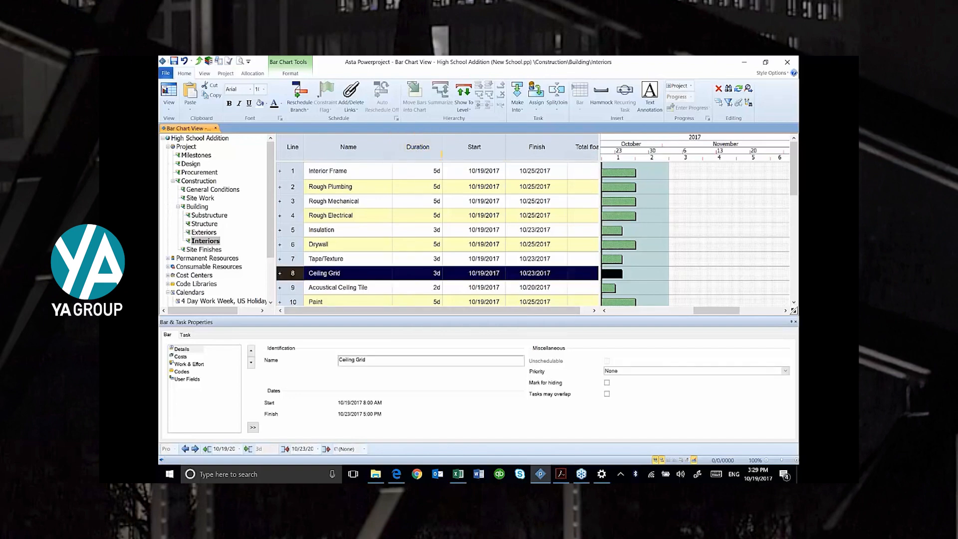
scroll(320, 272, down, 3)
scroll(319, 273, down, 2)
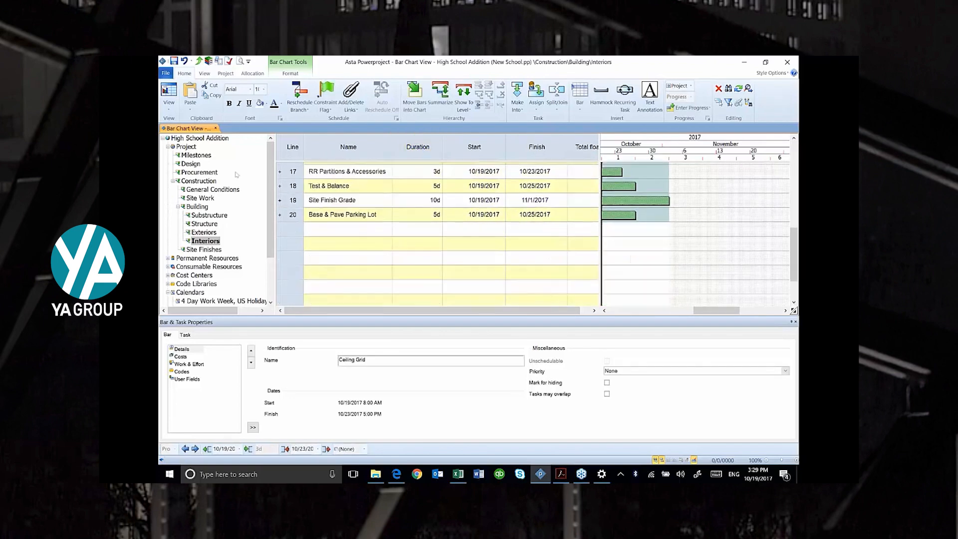
click(293, 201)
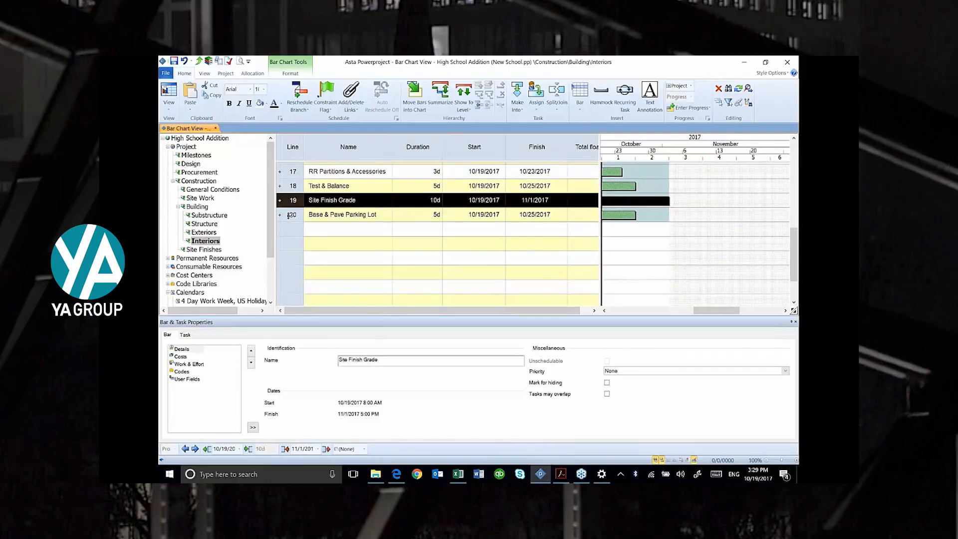
shift+click(290, 215)
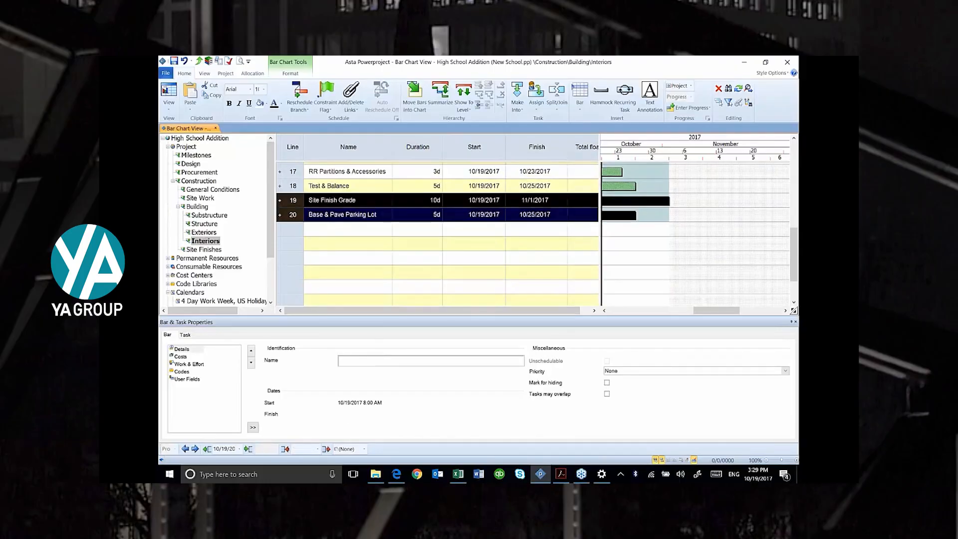
right_click(289, 214)
click(314, 220)
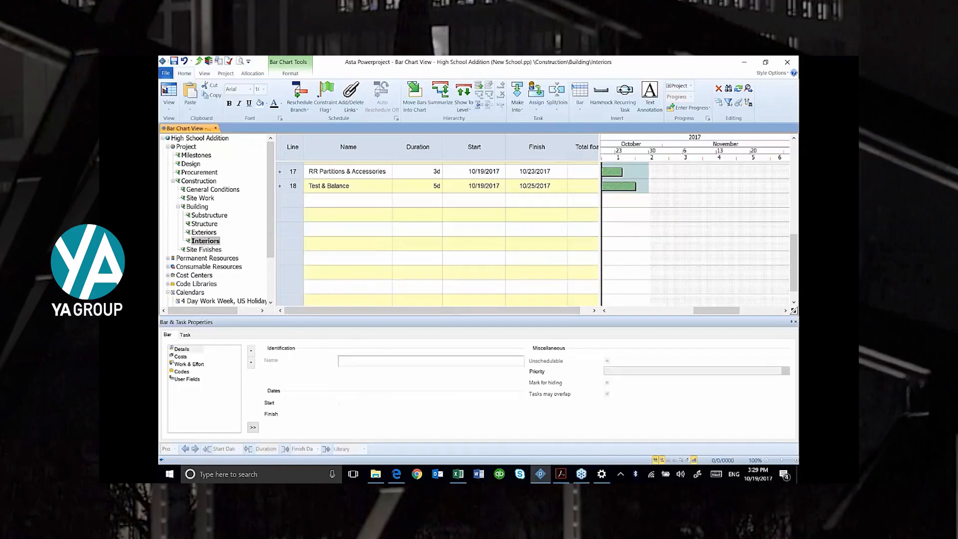
click(204, 249)
right_click(296, 169)
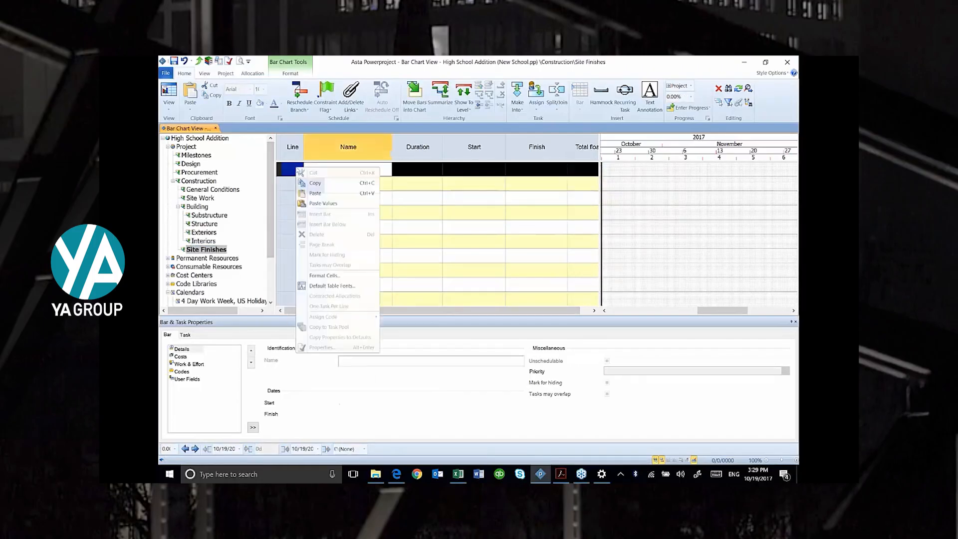
click(315, 194)
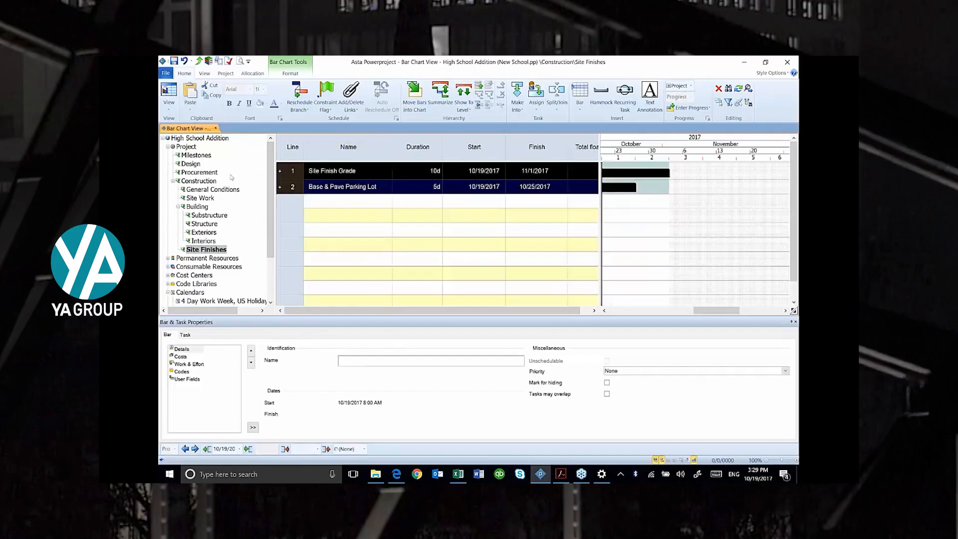
- Display the whole Project programme and look through its tasks from Milestones down to Site Finishes
click(189, 146)
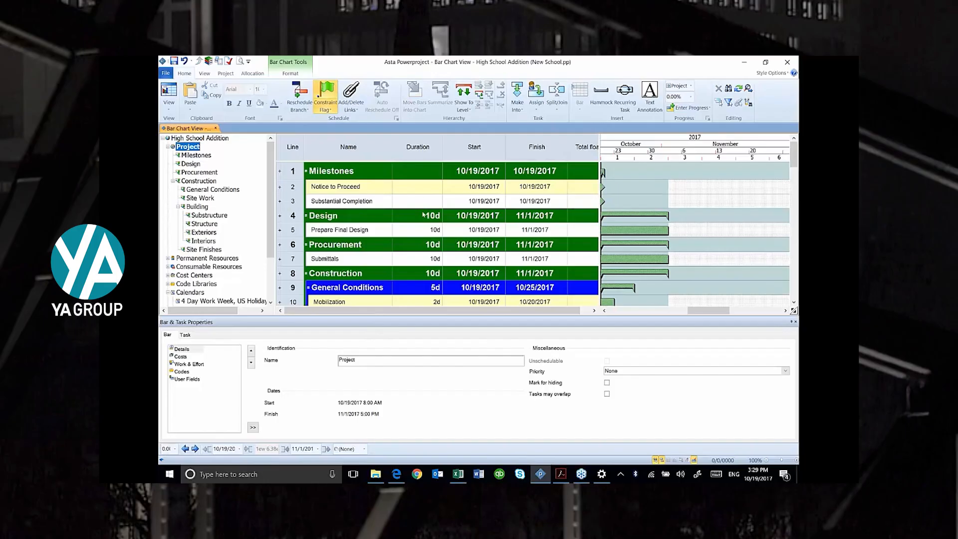
scroll(423, 214, down, 3)
scroll(424, 215, down, 6)
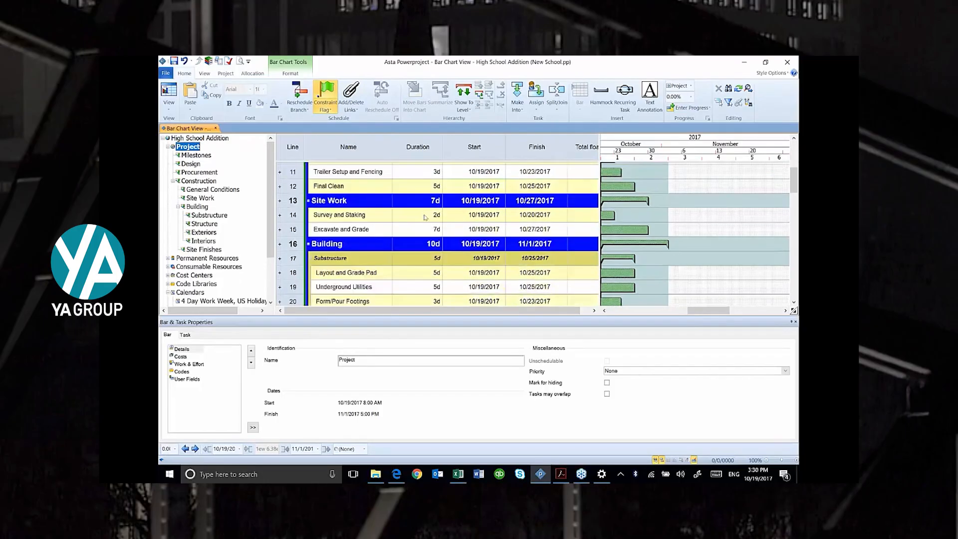
scroll(419, 214, down, 4)
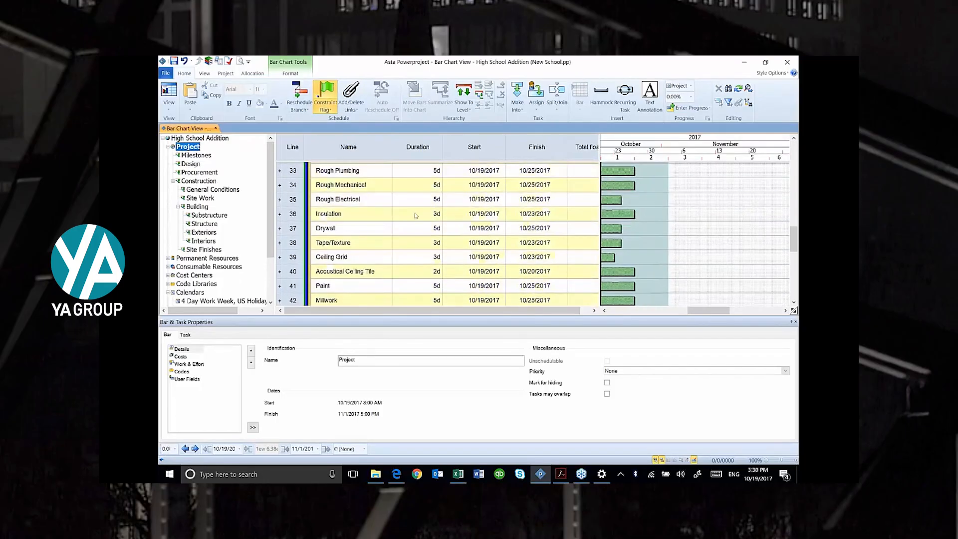
scroll(416, 216, down, 6)
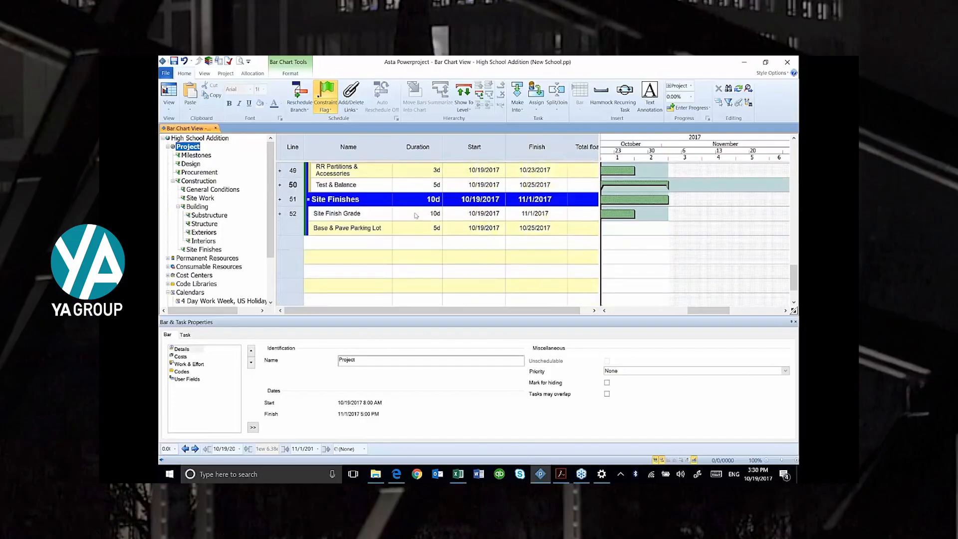
scroll(417, 217, up, 6)
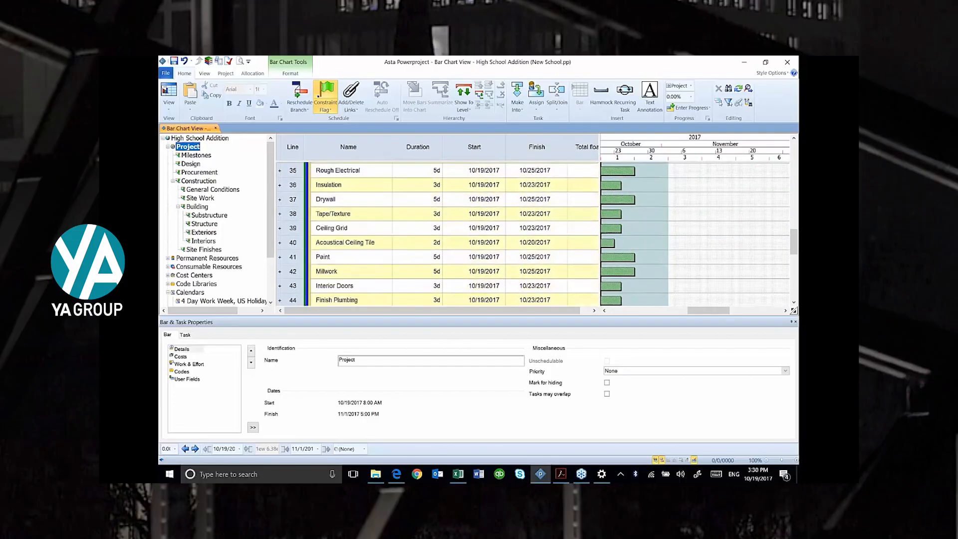
- Review the tasks within the Substructure, Structure, Exteriors and Interiors summaries one after another
click(202, 172)
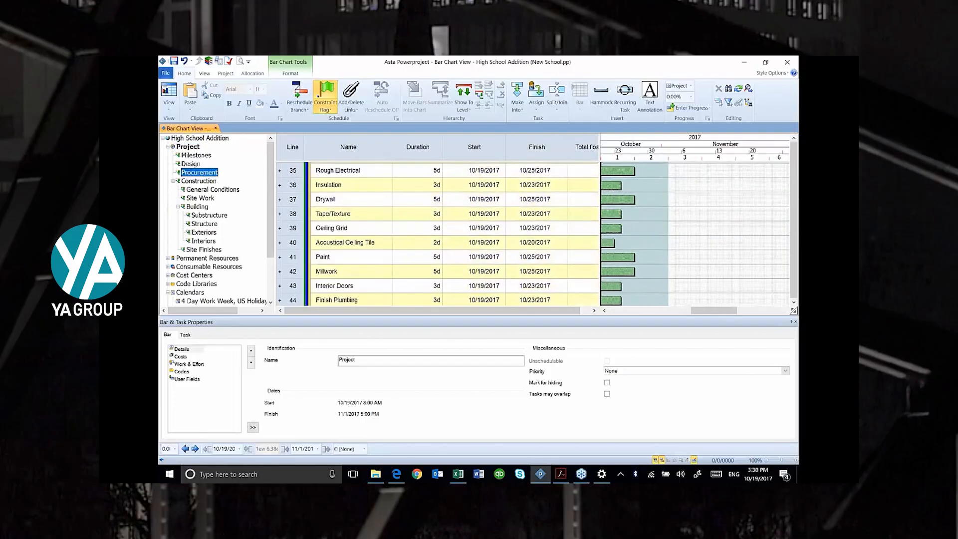
click(205, 216)
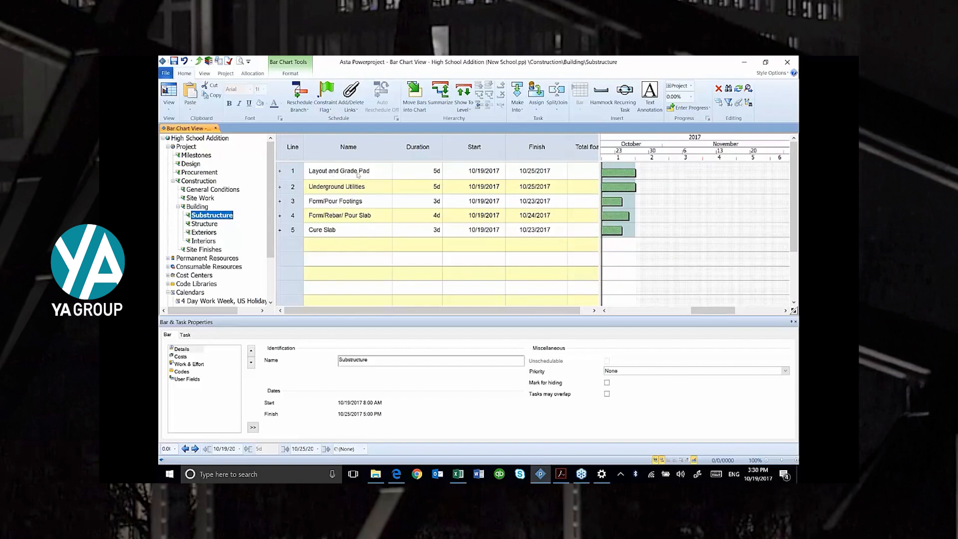
click(204, 224)
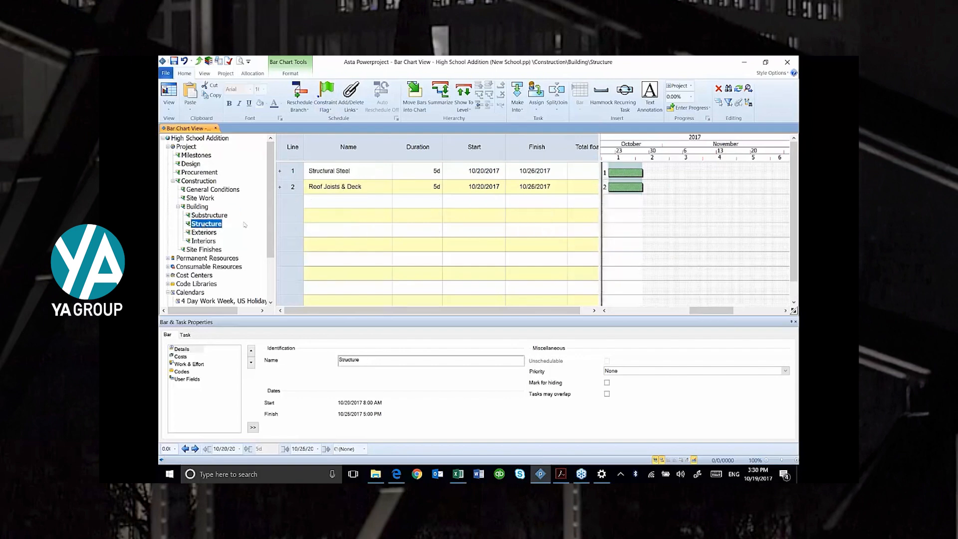
key(Down)
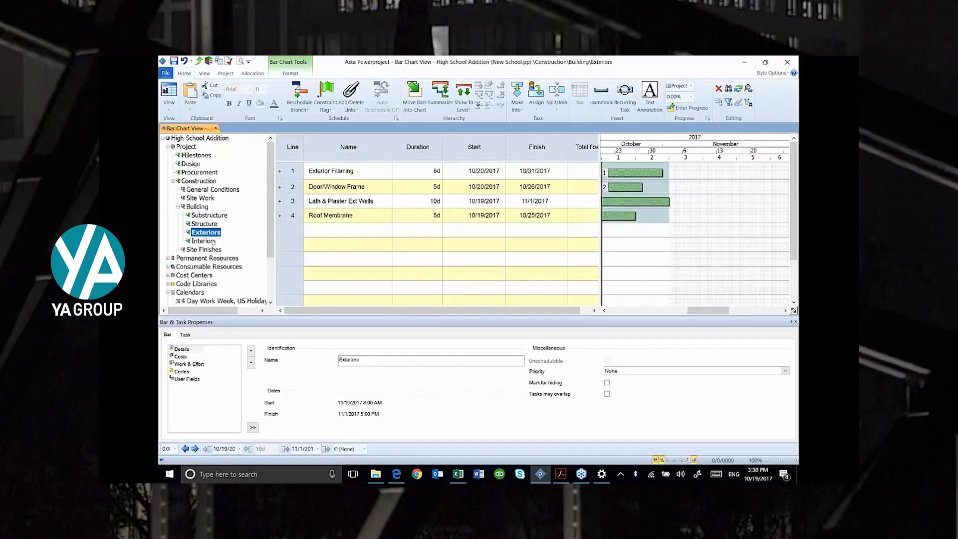
click(213, 242)
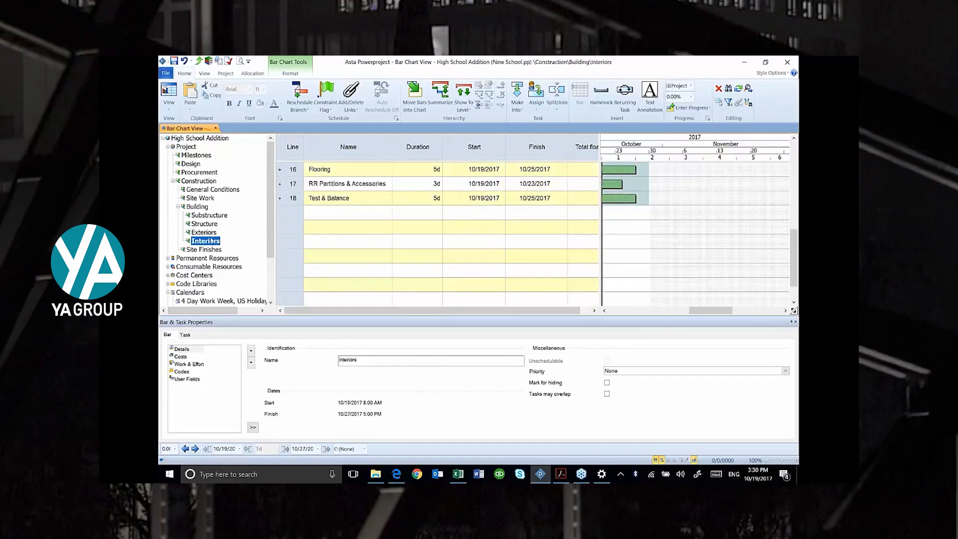
scroll(386, 226, up, 5)
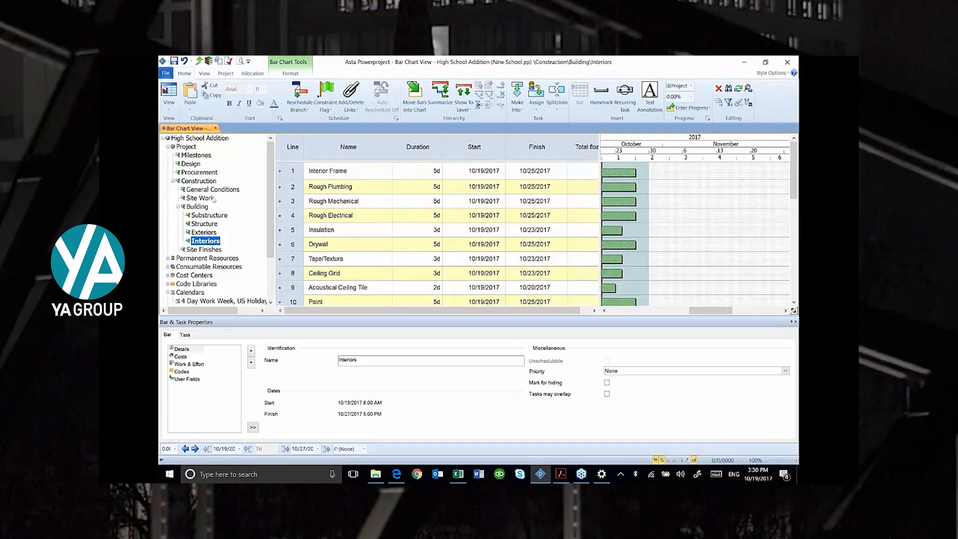
- Examine the Interiors task list for activities that can be grouped together
key(alt+Tab)
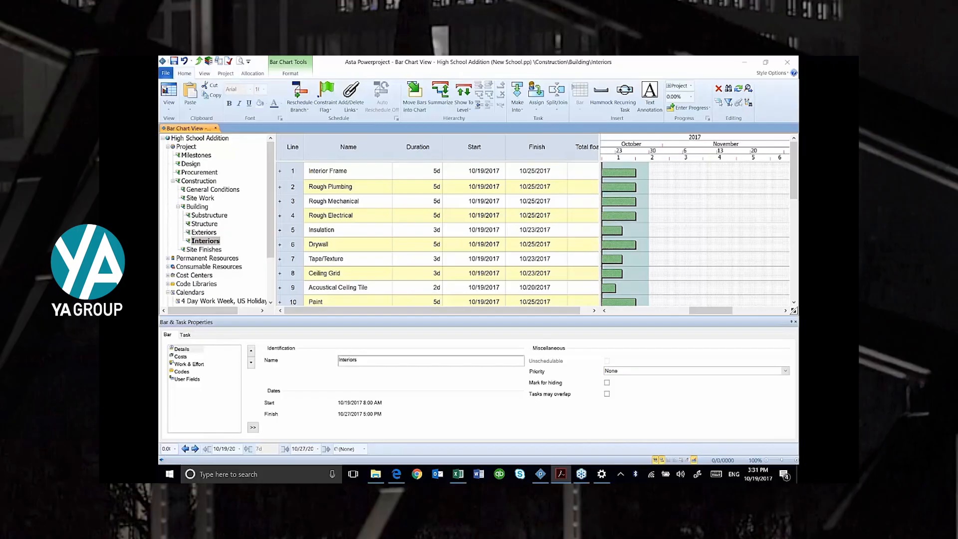
scroll(482, 262, down, 2)
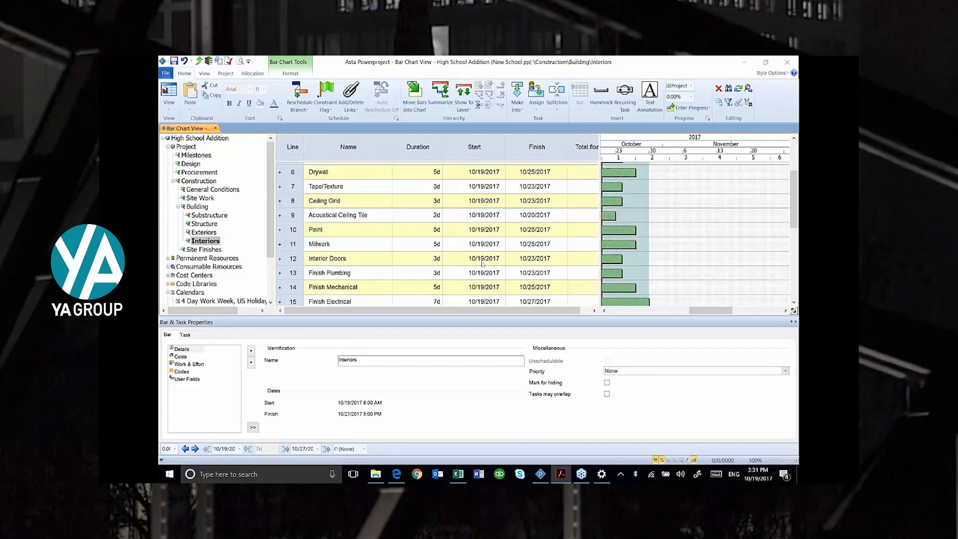
scroll(482, 262, down, 1)
scroll(449, 249, up, 3)
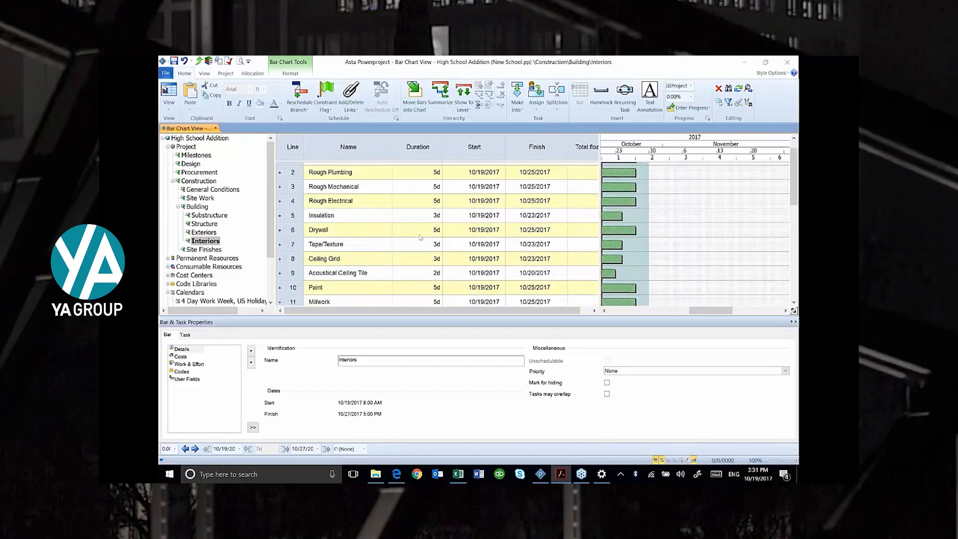
scroll(427, 235, down, 3)
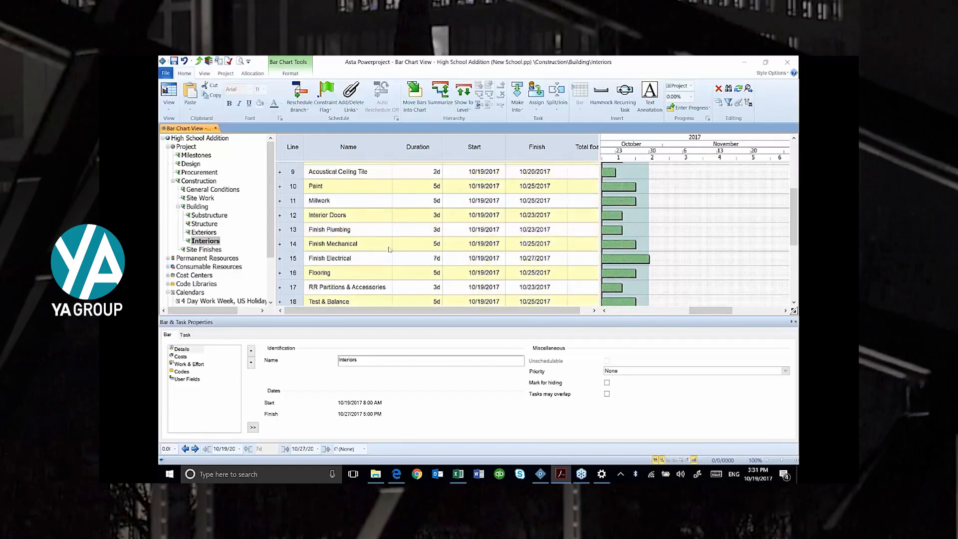
scroll(414, 229, up, 2)
scroll(399, 226, up, 2)
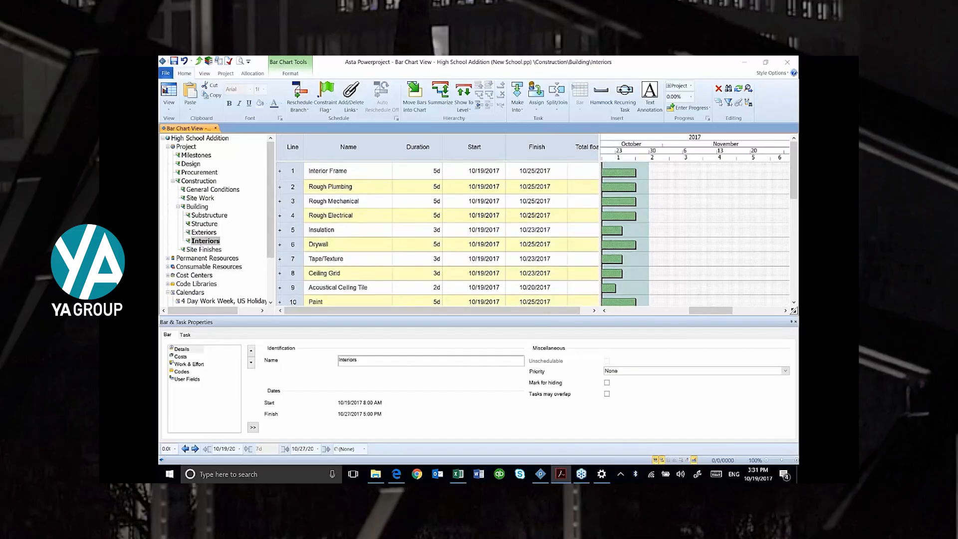
- Summarize the Interior Frame through Insulation tasks in Interiors and name the new summary Rough-ins
click(198, 241)
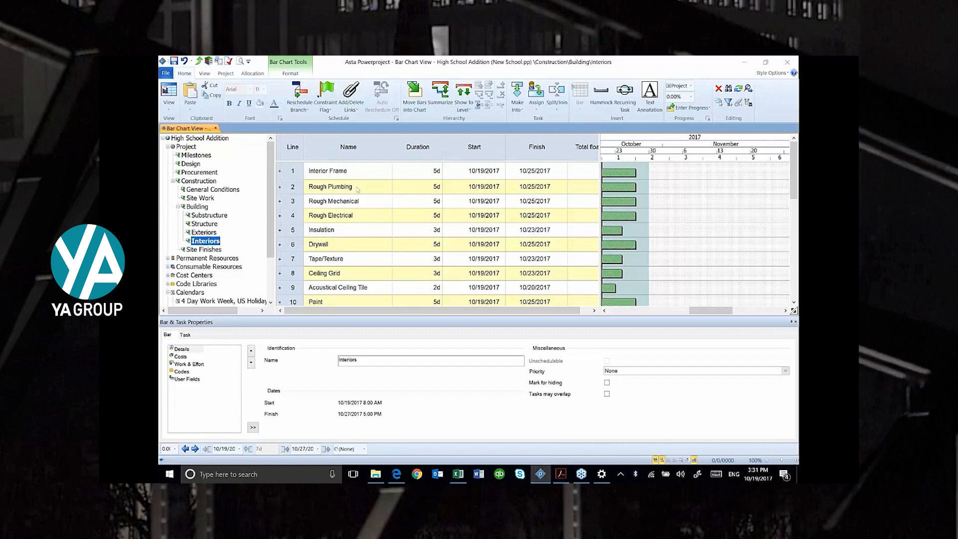
click(299, 170)
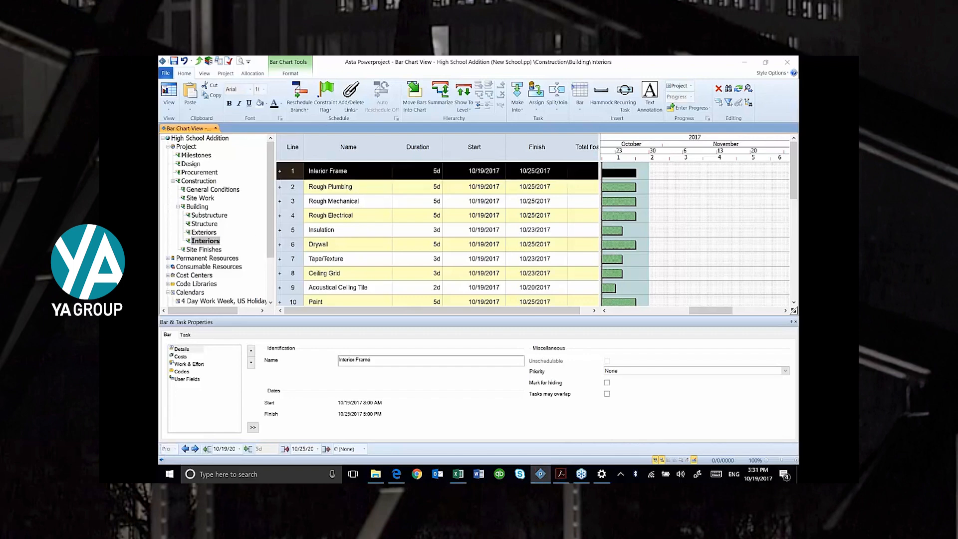
shift+click(298, 187)
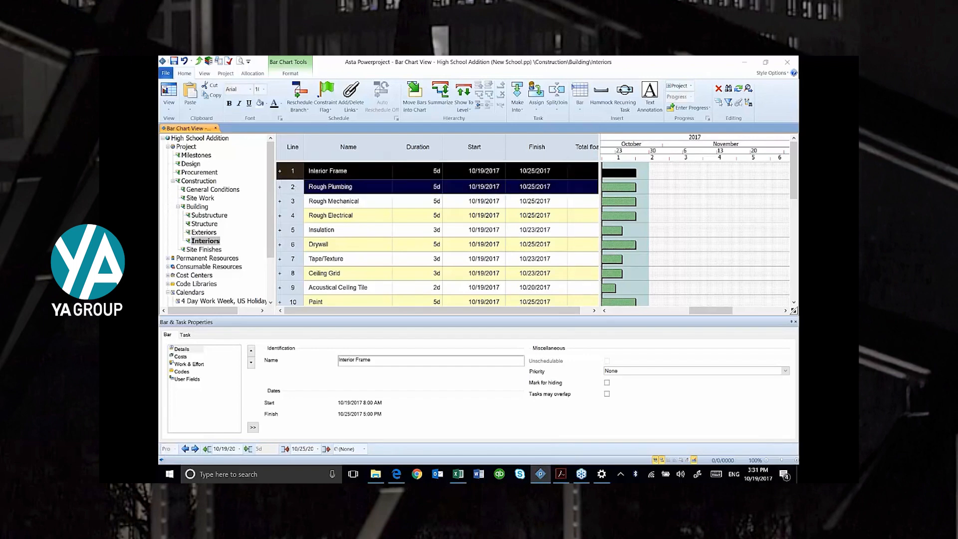
shift+click(293, 201)
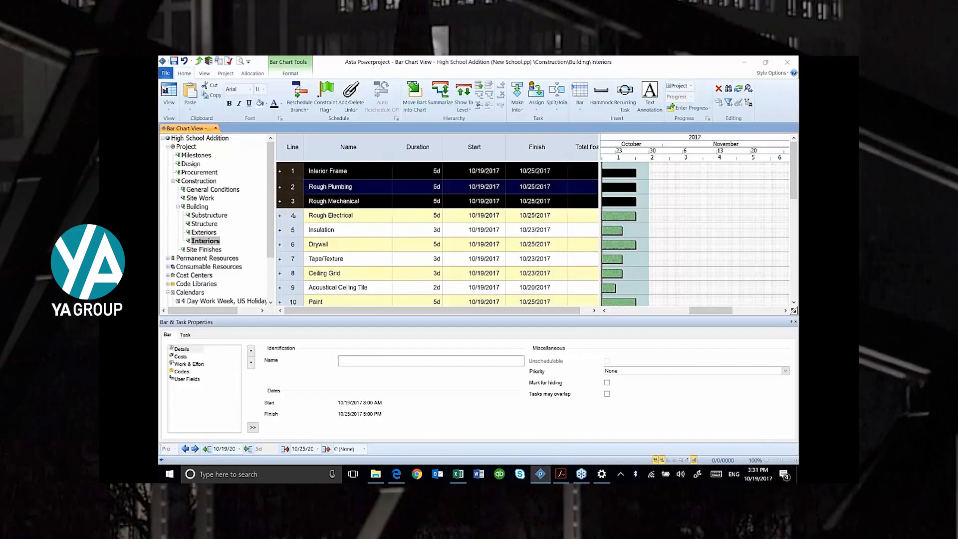
shift+click(293, 215)
shift+click(294, 229)
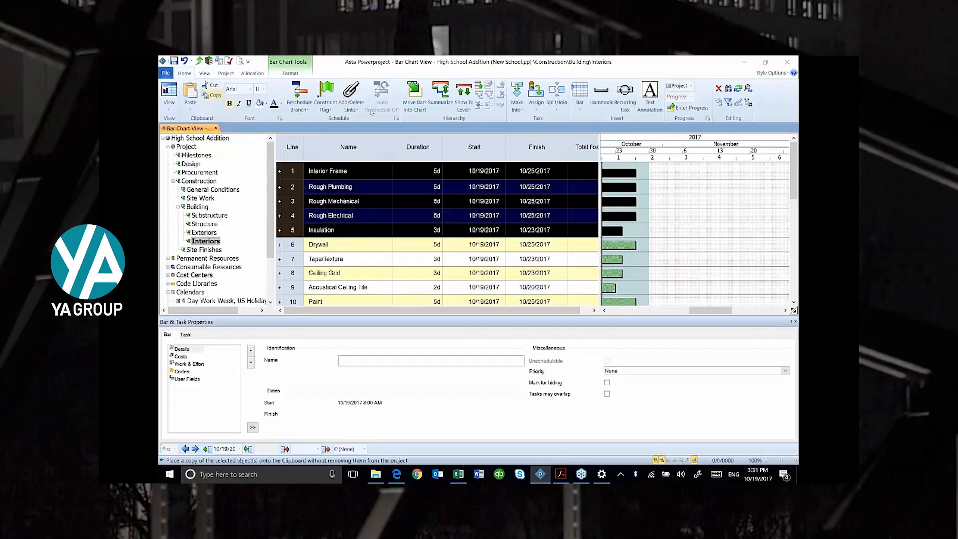
click(440, 96)
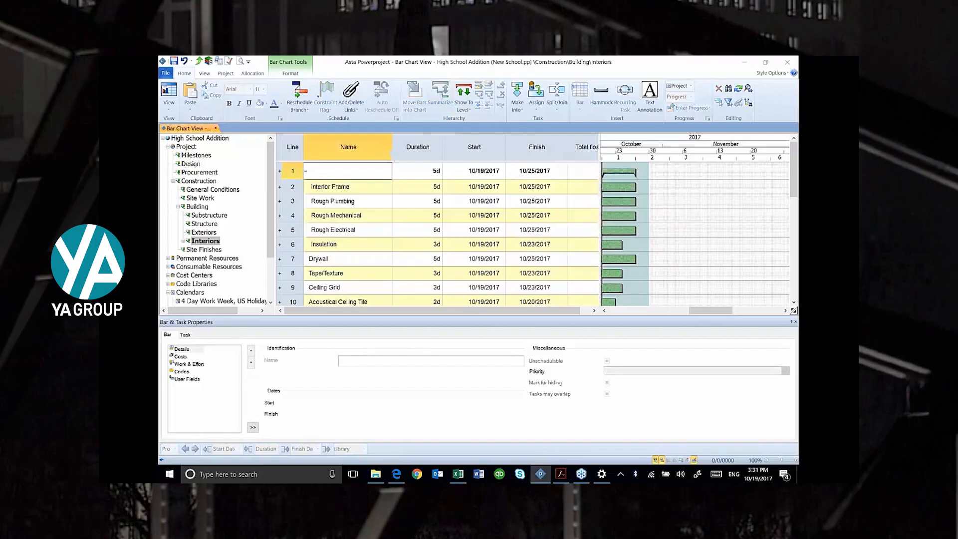
text(Rough-ins)
key(Return)
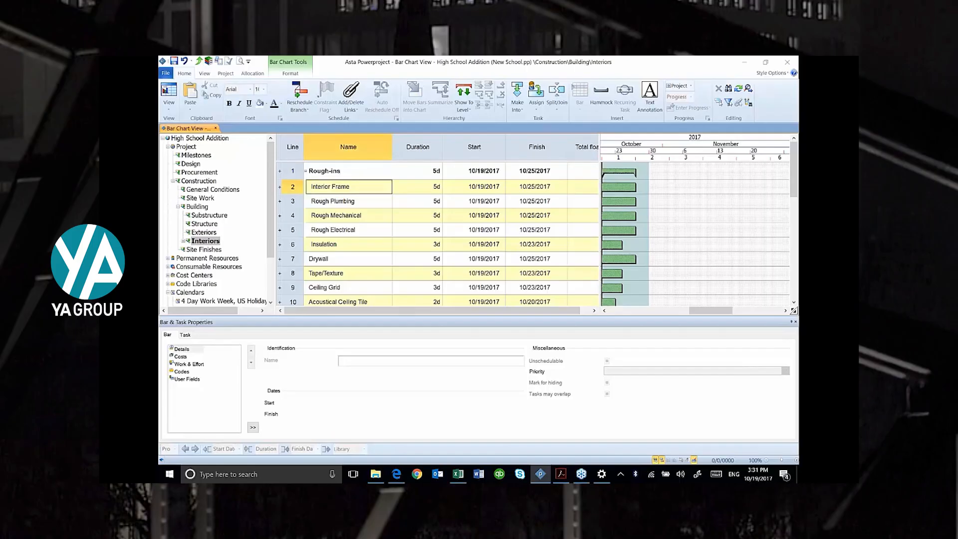
- Summarize the Drywall through Test & Balance bars under a new bar named Interior Finishes, and expand Interiors in the project tree
scroll(329, 243, down, 3)
click(323, 218)
click(296, 217)
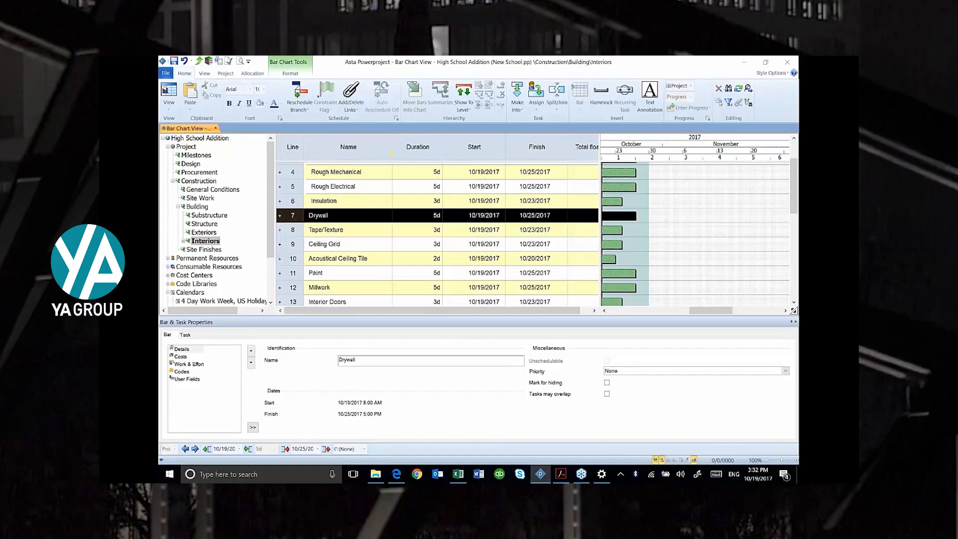
scroll(299, 223, down, 4)
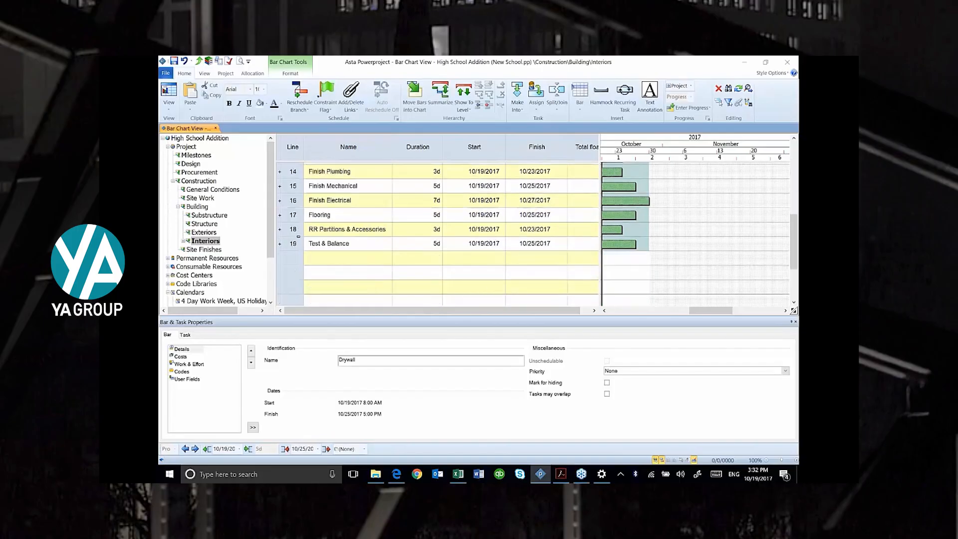
shift+click(294, 243)
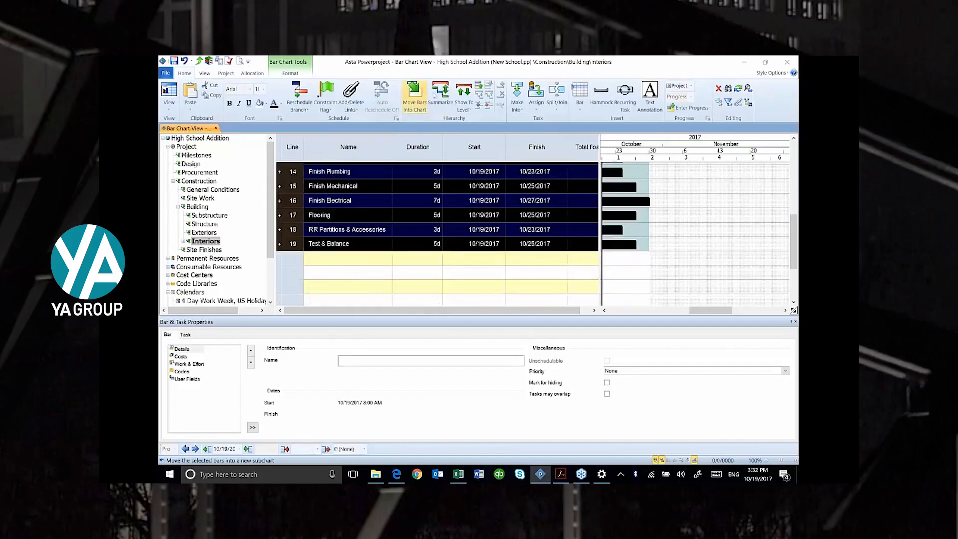
click(452, 89)
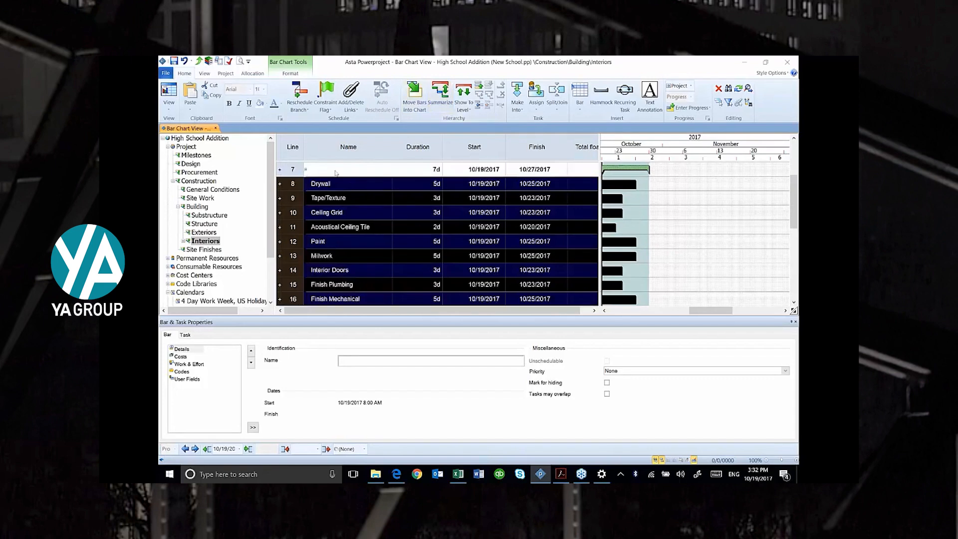
text(Interior Finishes)
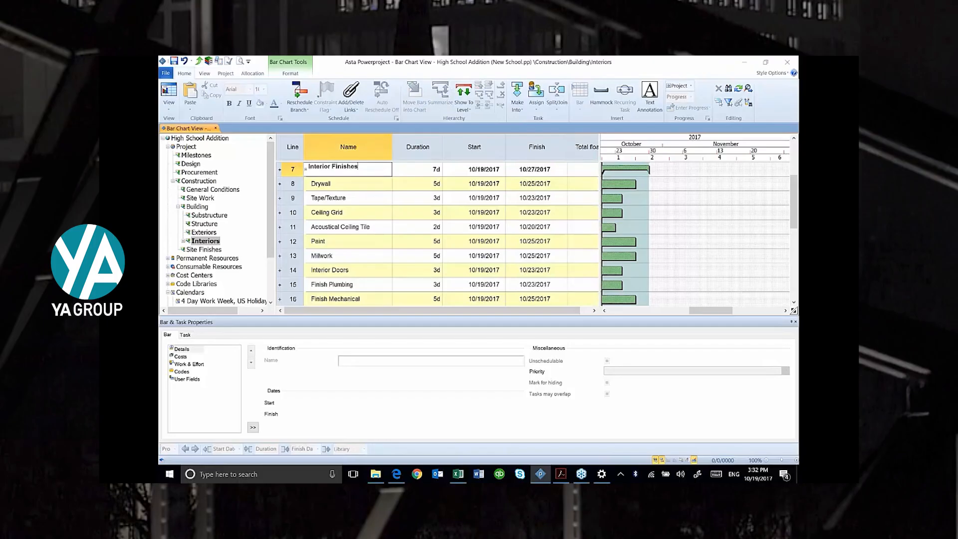
click(184, 241)
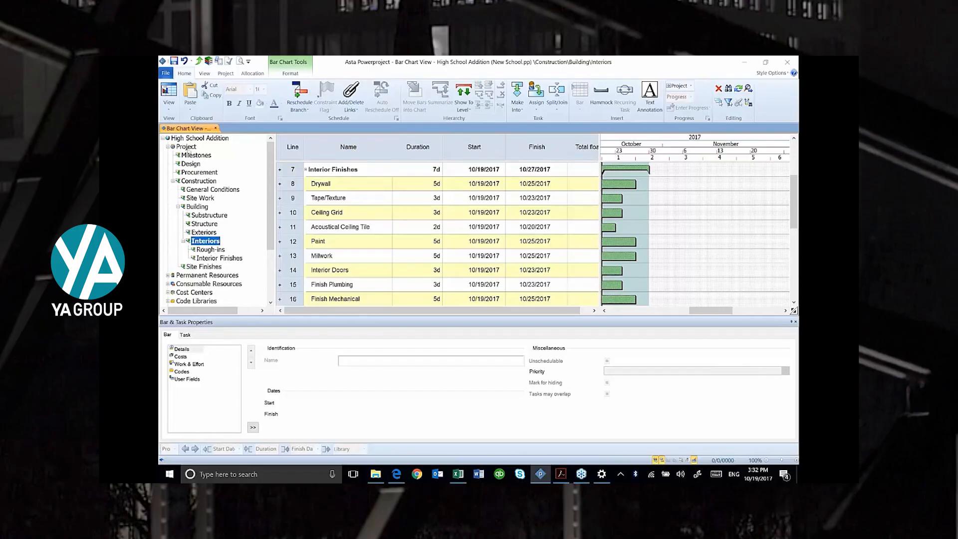
- Add a fifth level to the Project's hierarchical appearance with a Pale green background color
right_click(189, 149)
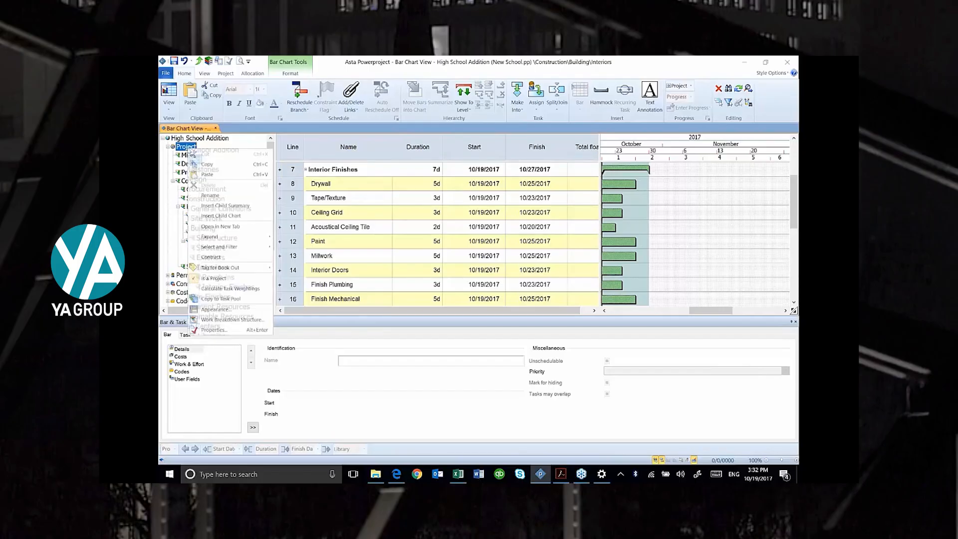
click(216, 309)
click(372, 302)
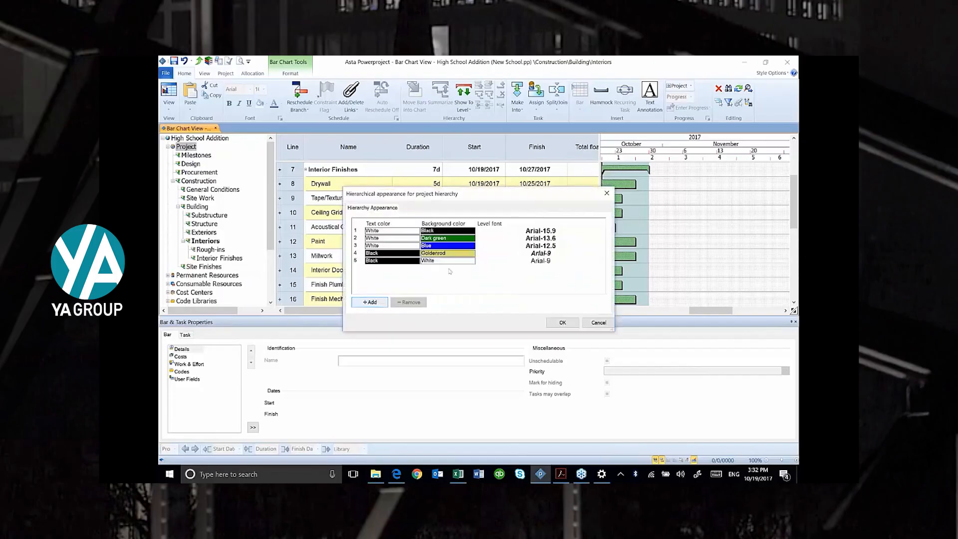
click(450, 260)
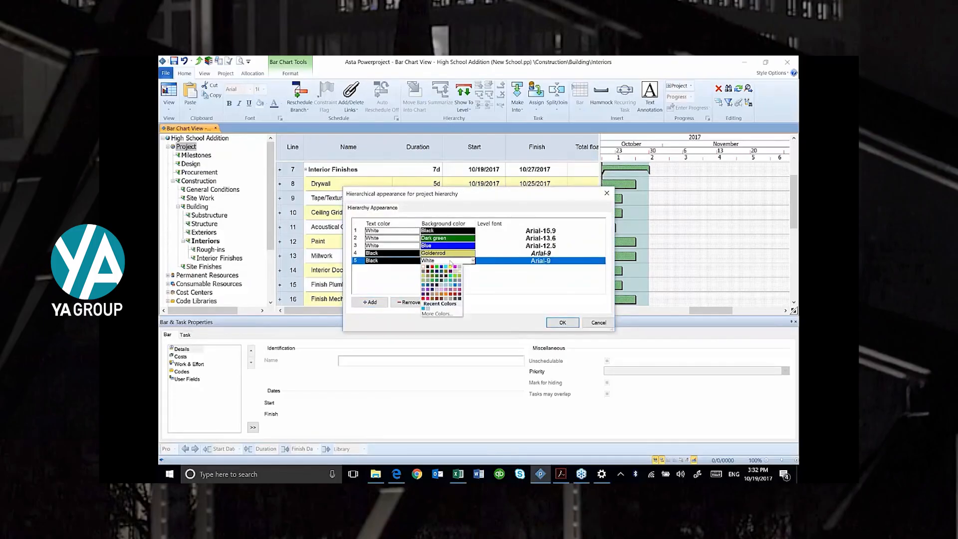
click(428, 279)
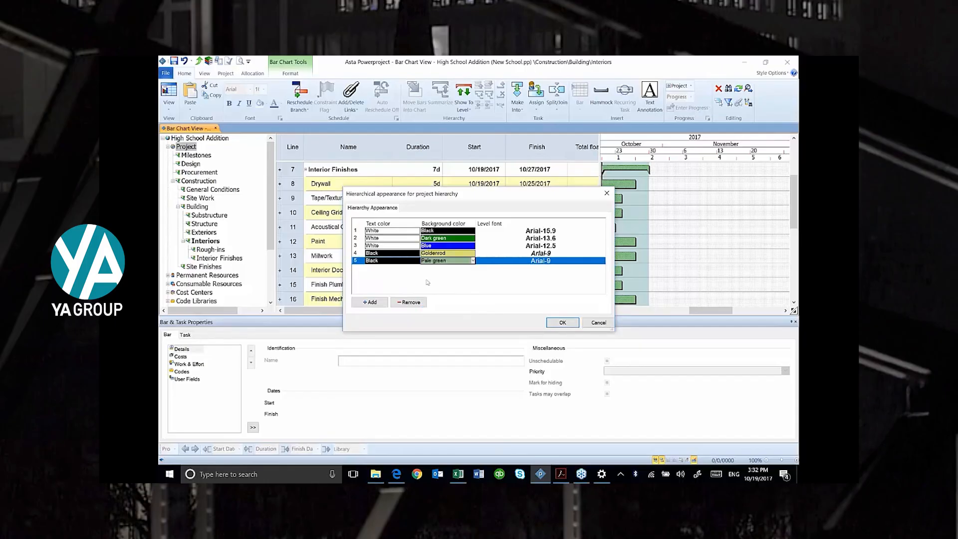
- Set the fifth level's font to Arial Bold Italic size 8 and apply the hierarchy appearance
double_click(546, 261)
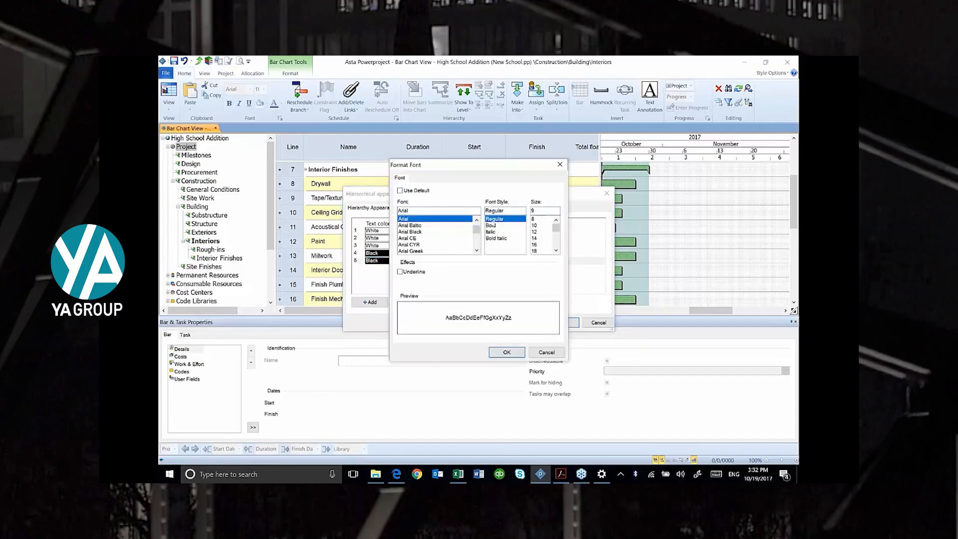
click(533, 220)
click(496, 238)
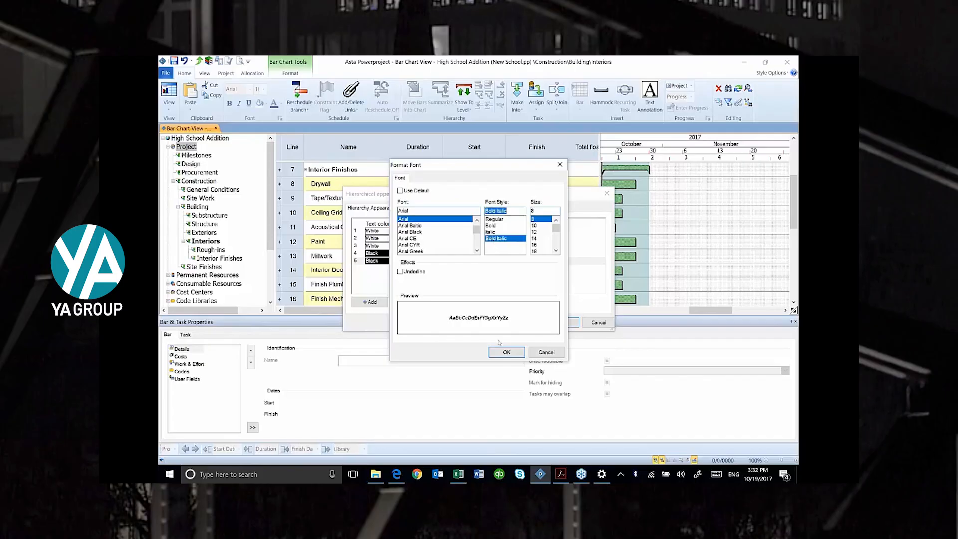
click(507, 353)
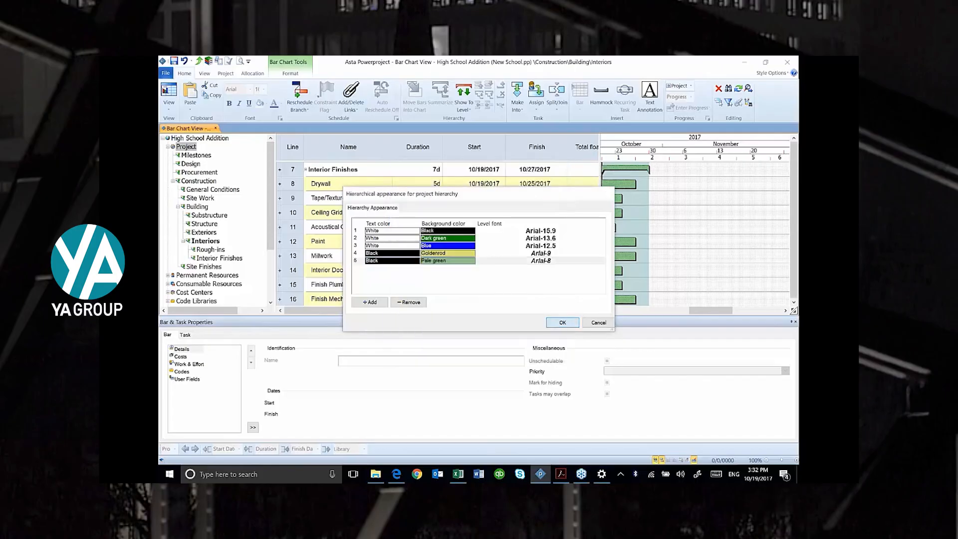
click(563, 322)
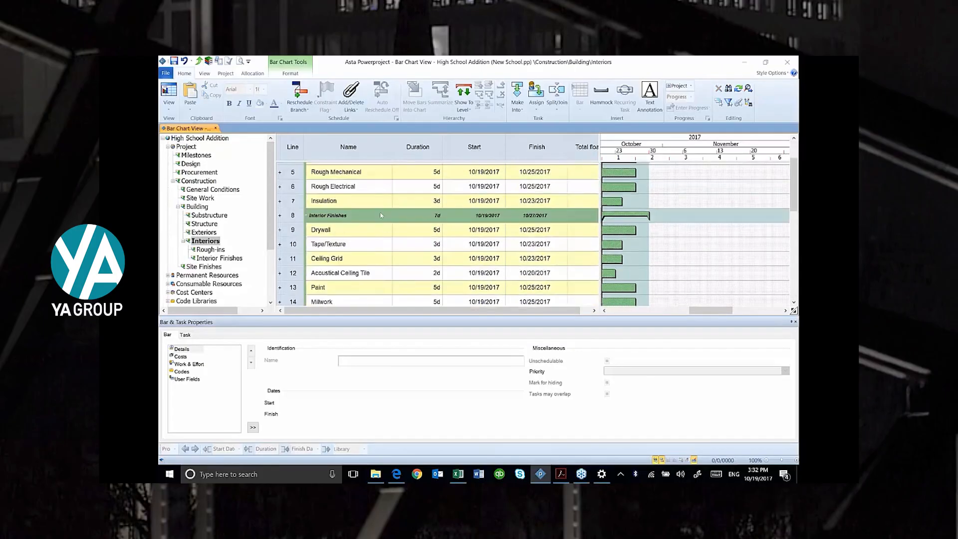
- Review the hierarchy formatting of the Interiors bars and the whole Building chart, including the Rough-ins and Interior Finishes summaries
scroll(381, 215, up, 1)
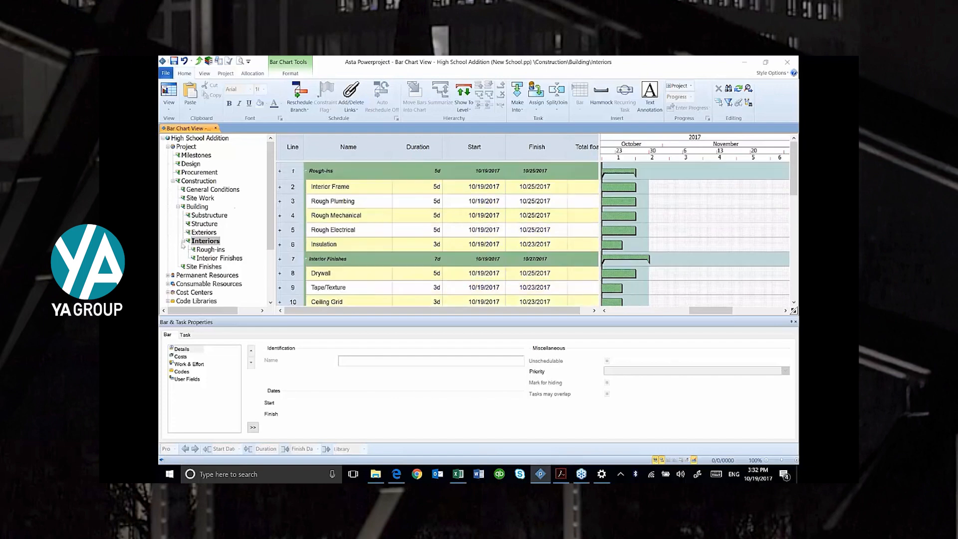
click(197, 207)
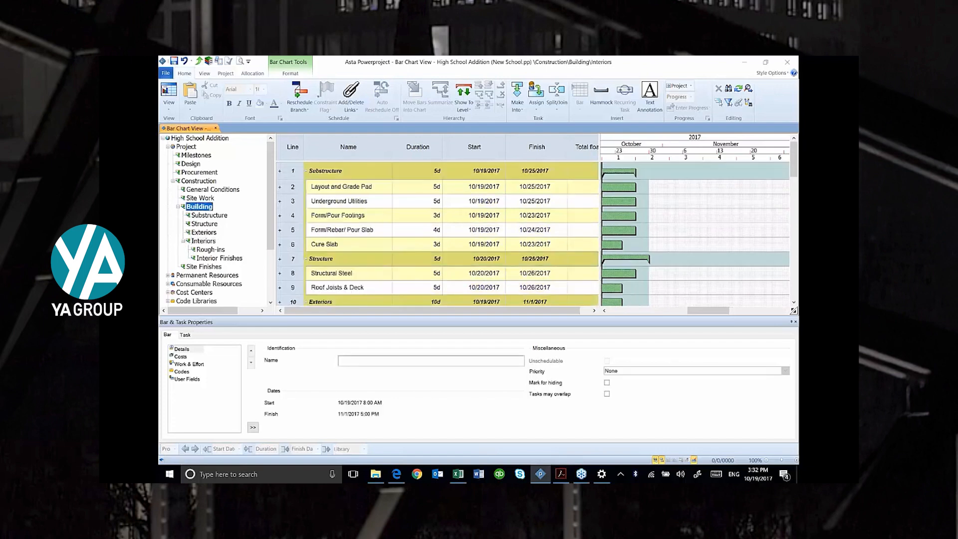
scroll(420, 236, down, 4)
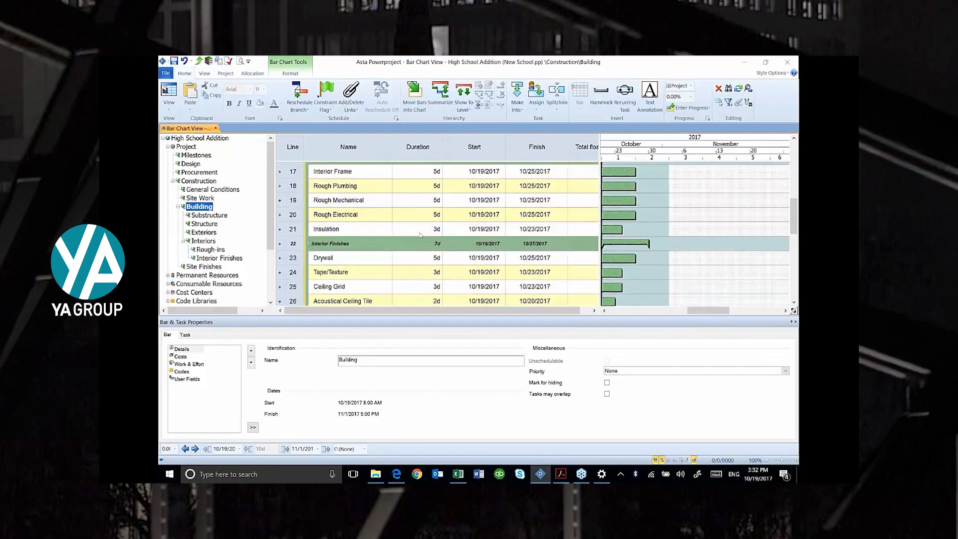
scroll(420, 235, down, 4)
scroll(418, 239, up, 7)
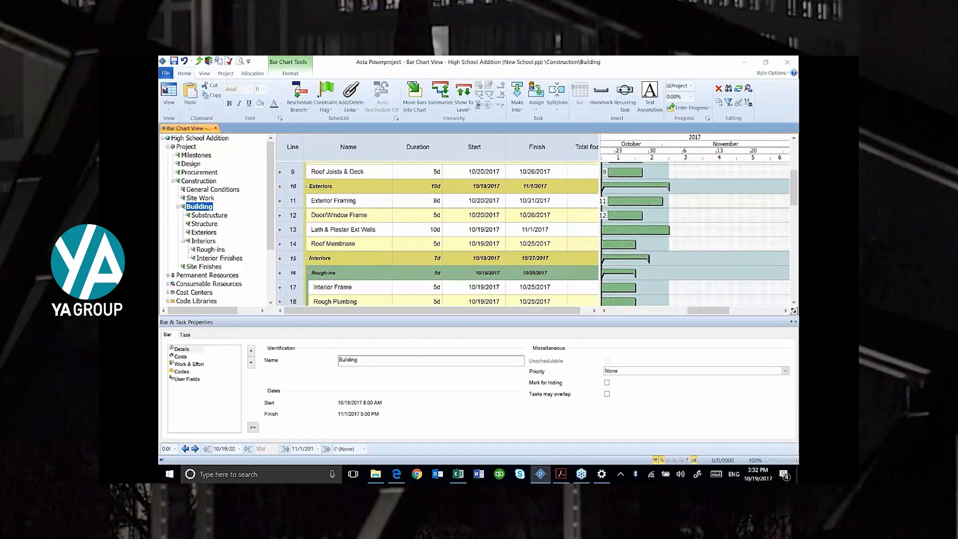
click(448, 263)
scroll(449, 263, down, 3)
scroll(449, 263, up, 1)
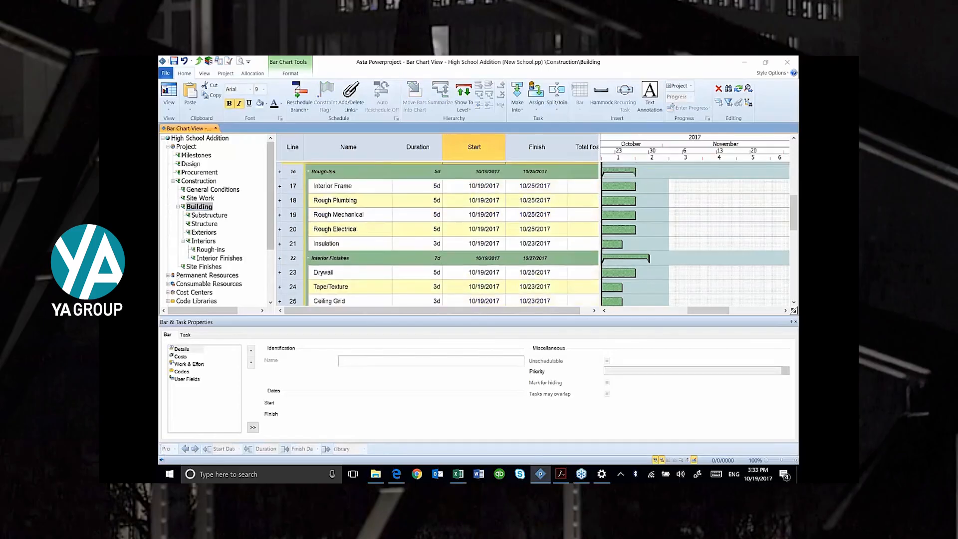
- Draw four separate tasks of about 3, 6, 5 and 2 days on one new bar in Site Finishes, then expand and collapse it
click(192, 267)
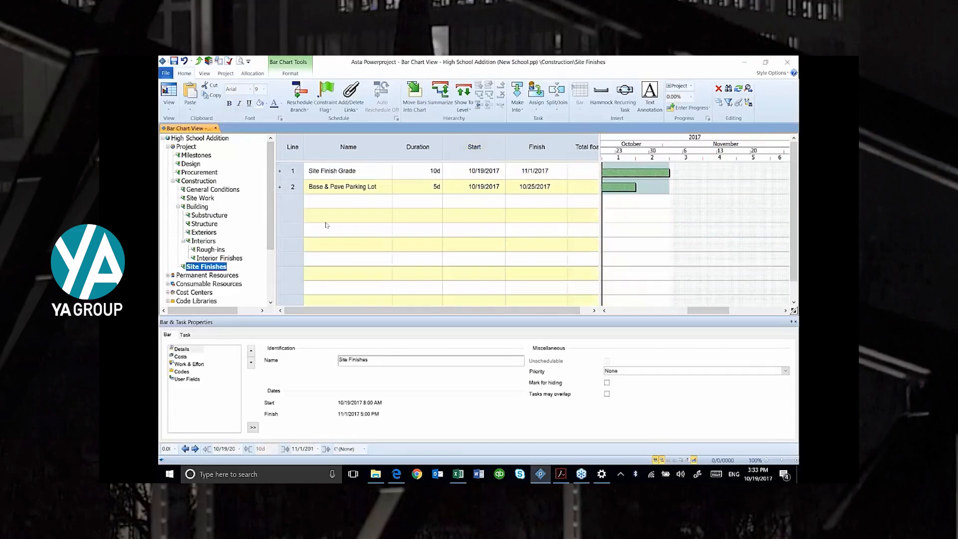
drag(616, 204, 792, 201)
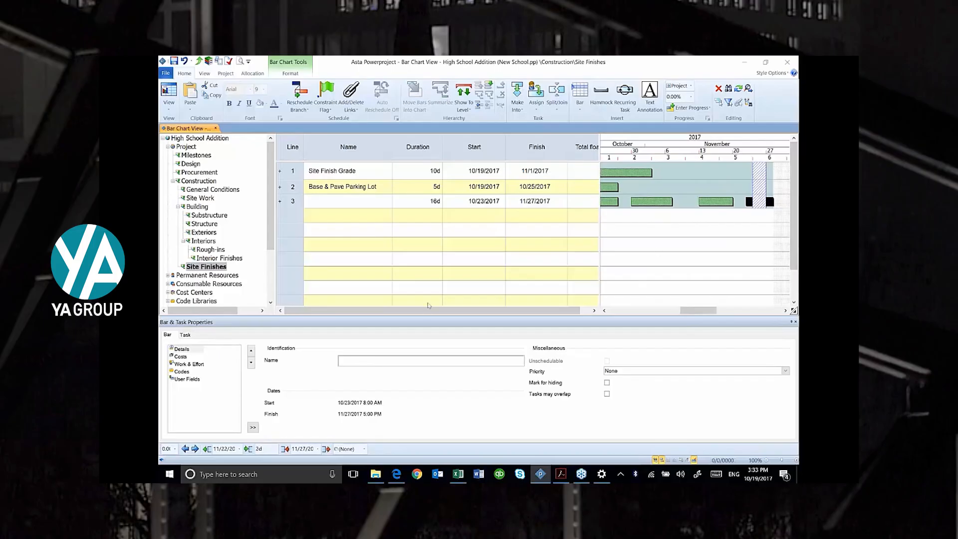
click(280, 202)
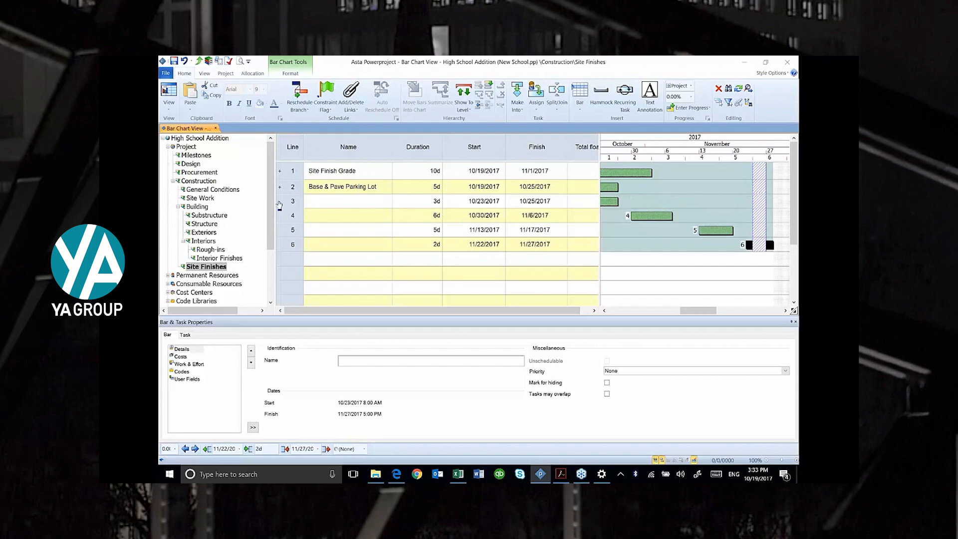
click(279, 202)
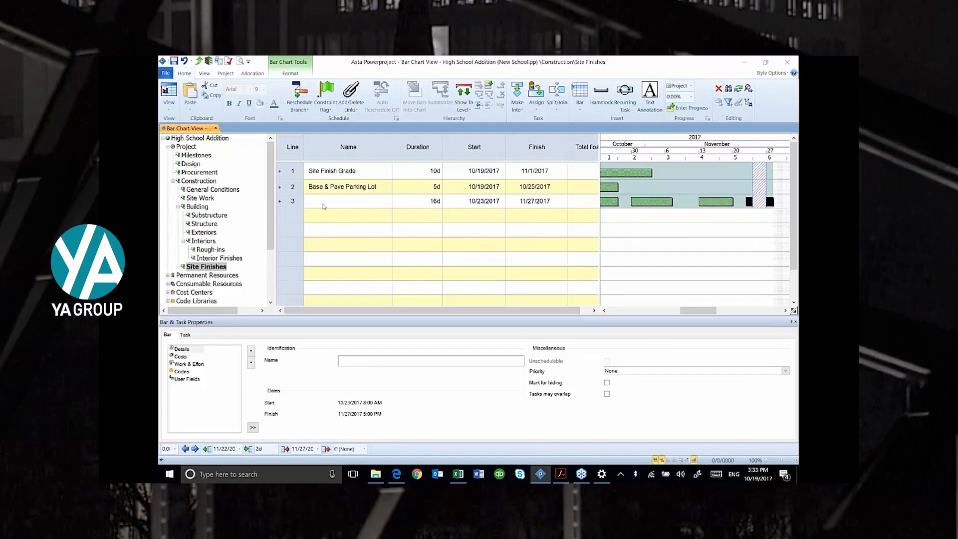
- Name the new multi-task bar Site Landscaping and expand it to one task per line
click(325, 206)
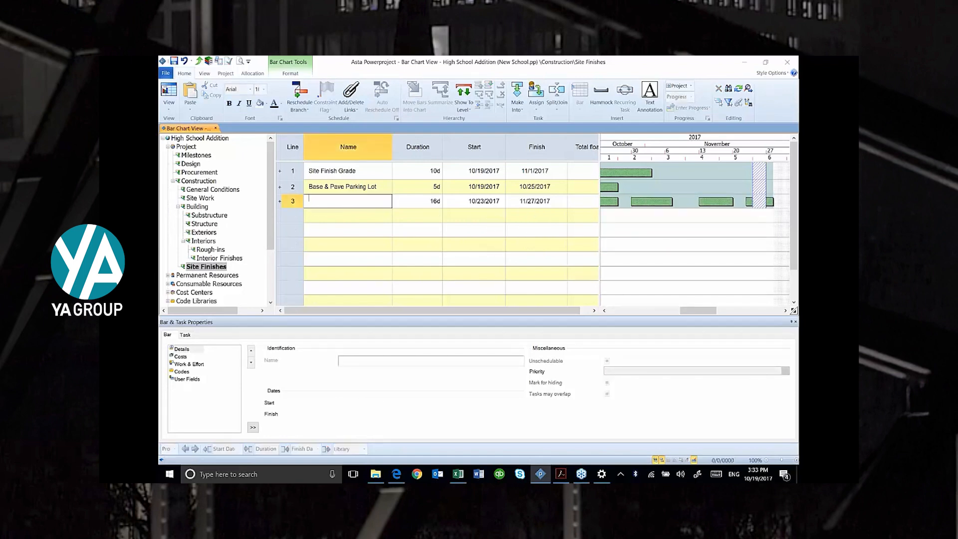
text(Site Landscaping)
click(280, 201)
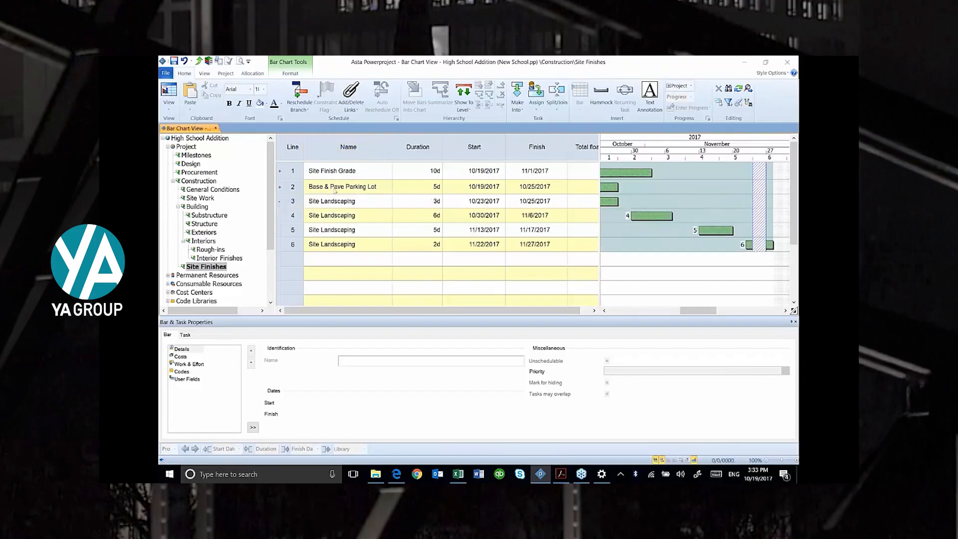
- Delete all four Site Landscaping task lines from Site Finishes
click(286, 202)
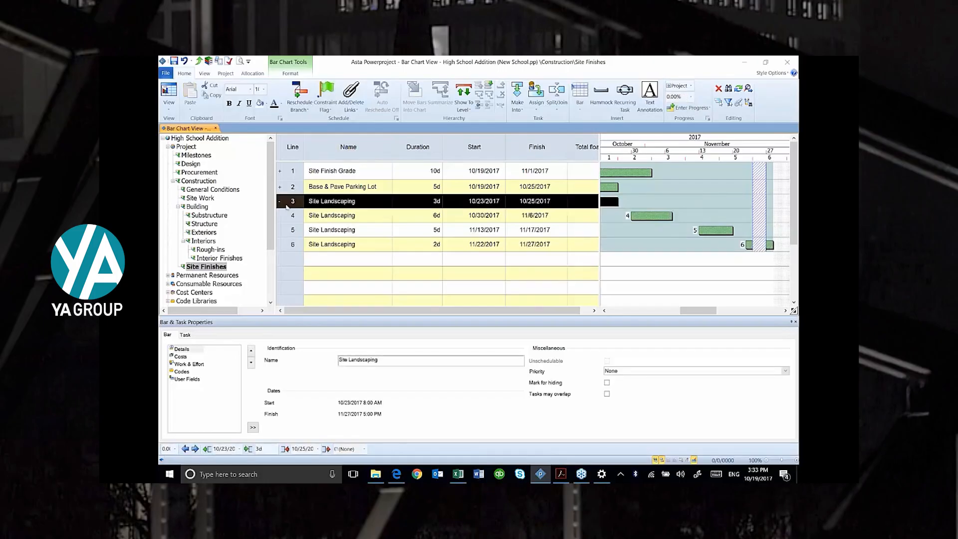
shift+click(295, 245)
right_click(295, 246)
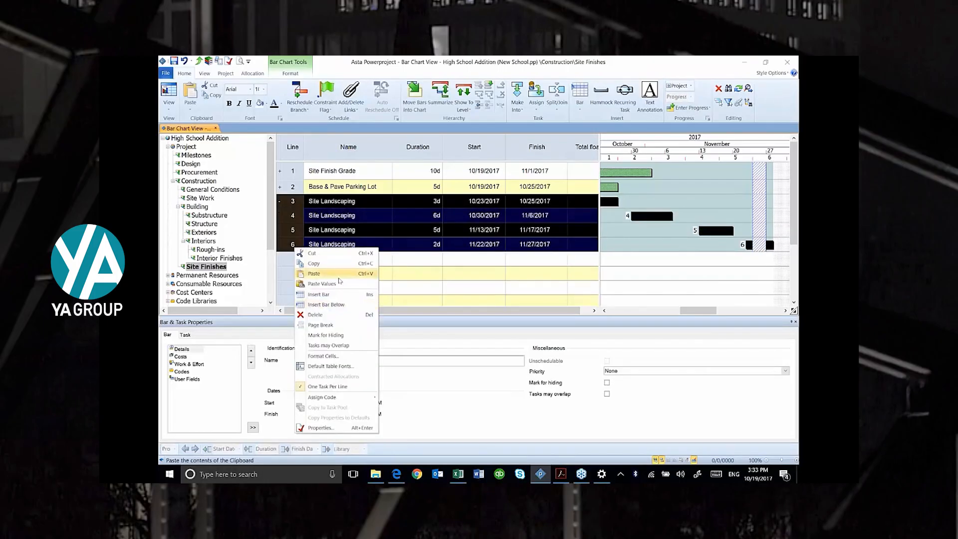
click(315, 315)
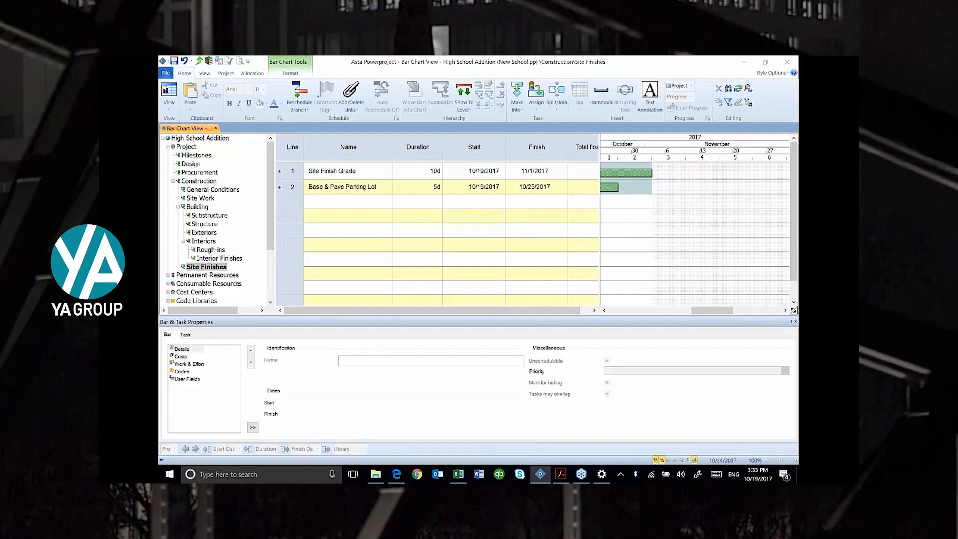
click(604, 310)
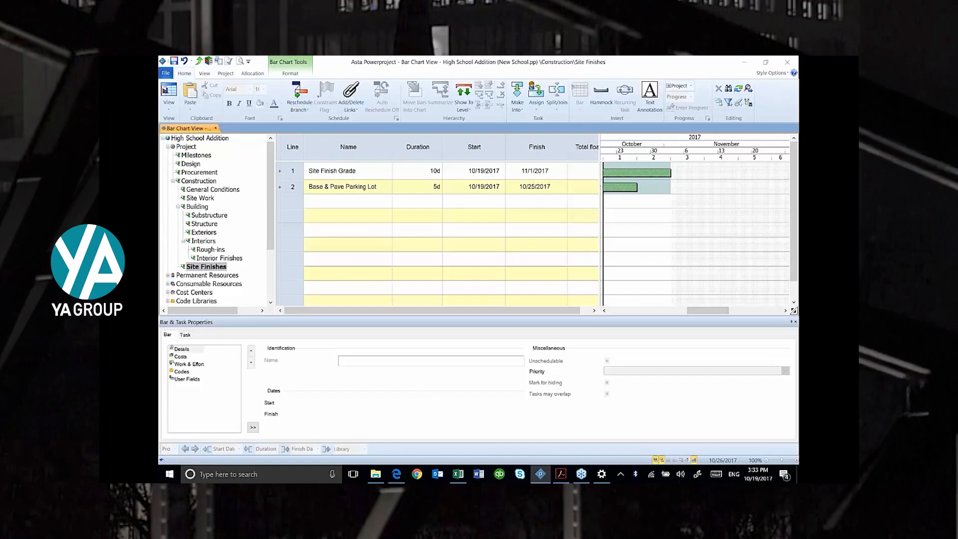
mouse_move(637, 187)
mouse_down()
mouse_move(695, 190)
mouse_move(638, 194)
mouse_up()
drag(608, 173, 609, 173)
mouse_move(643, 173)
mouse_down()
mouse_move(737, 172)
mouse_move(649, 174)
mouse_up()
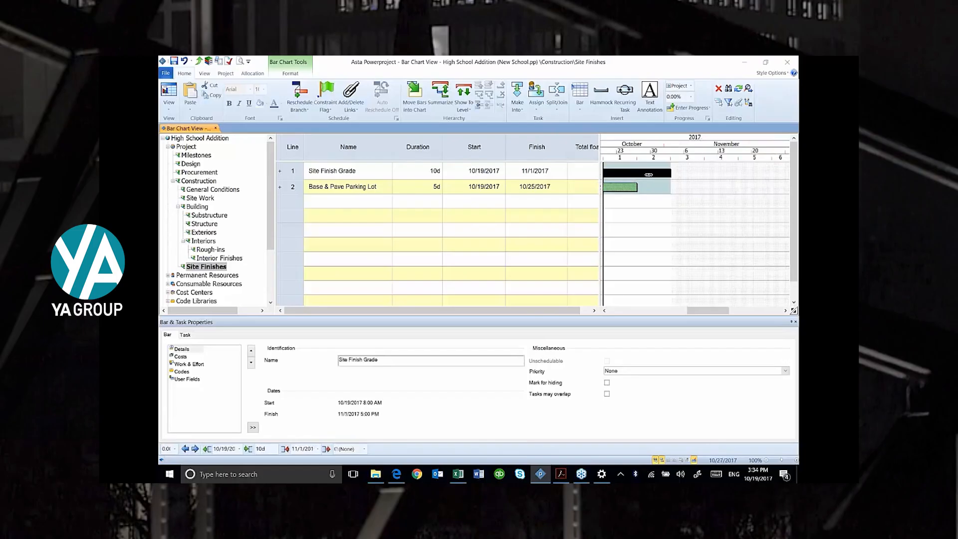
drag(635, 175, 321, 223)
mouse_move(283, 186)
mouse_down()
mouse_move(287, 169)
mouse_move(286, 192)
mouse_up()
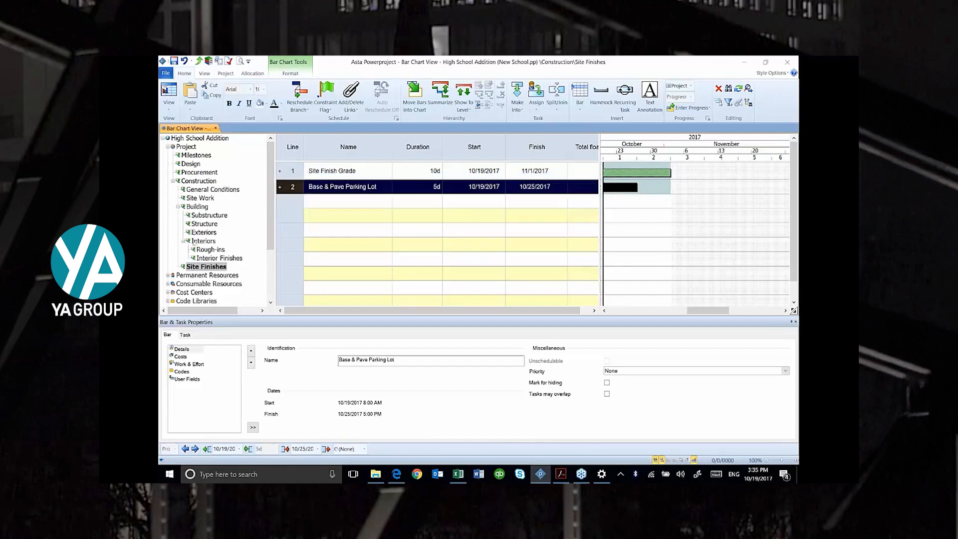
- In Interiors, move the Insulation bar under Interior Finishes and back into Rough-ins, directly above Rough Electrical
click(194, 243)
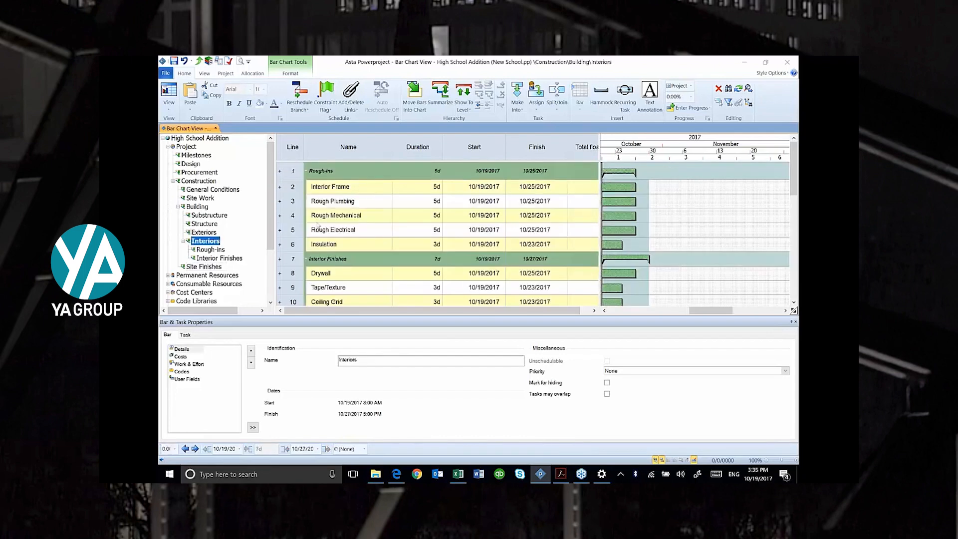
scroll(376, 214, down, 1)
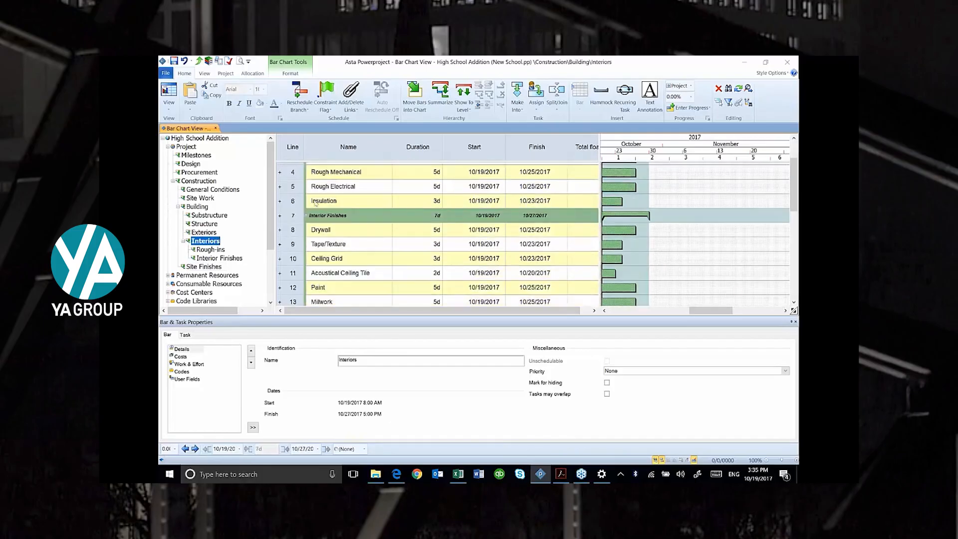
click(283, 201)
drag(286, 225, 287, 231)
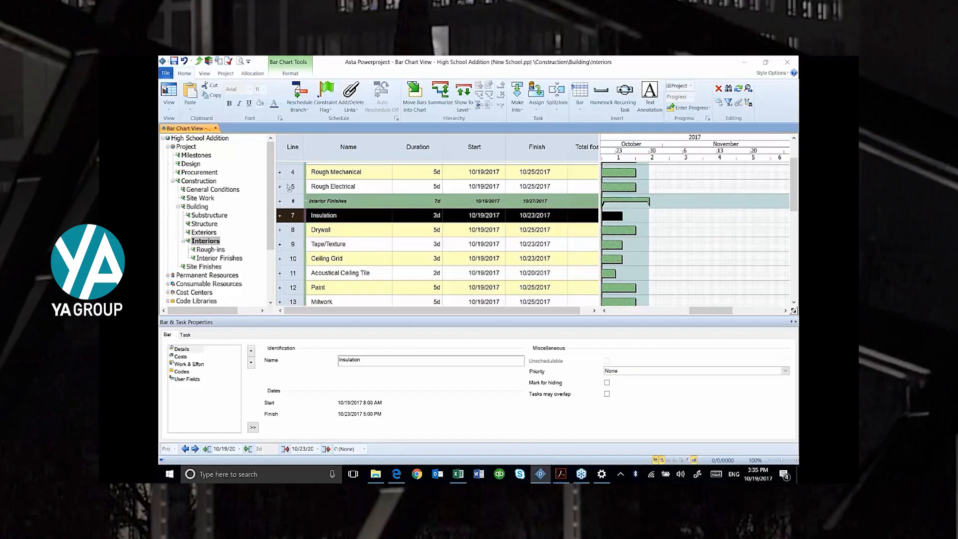
drag(288, 187, 288, 187)
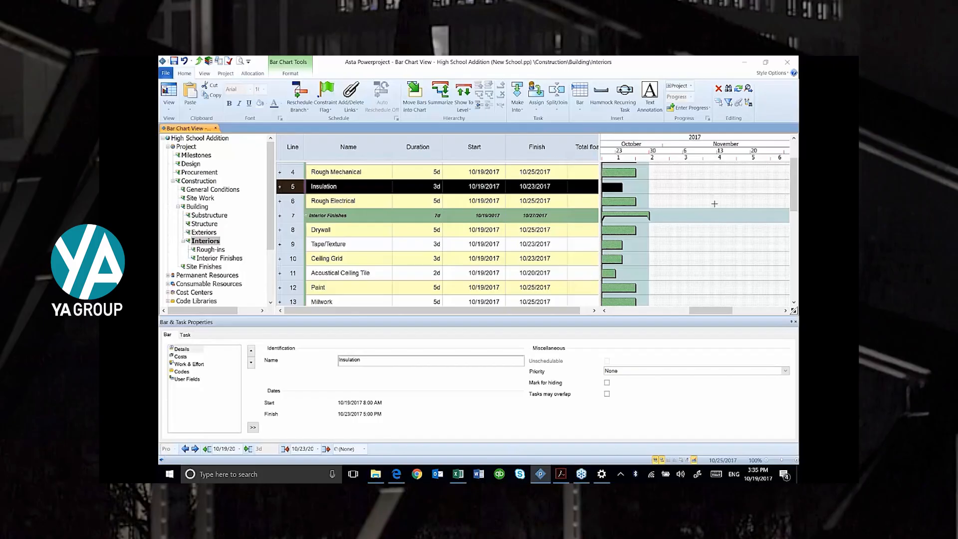
- Show the whole Project in the bar chart and set the automatic rescheduling option to Reschedule all
scroll(796, 150, up, 1)
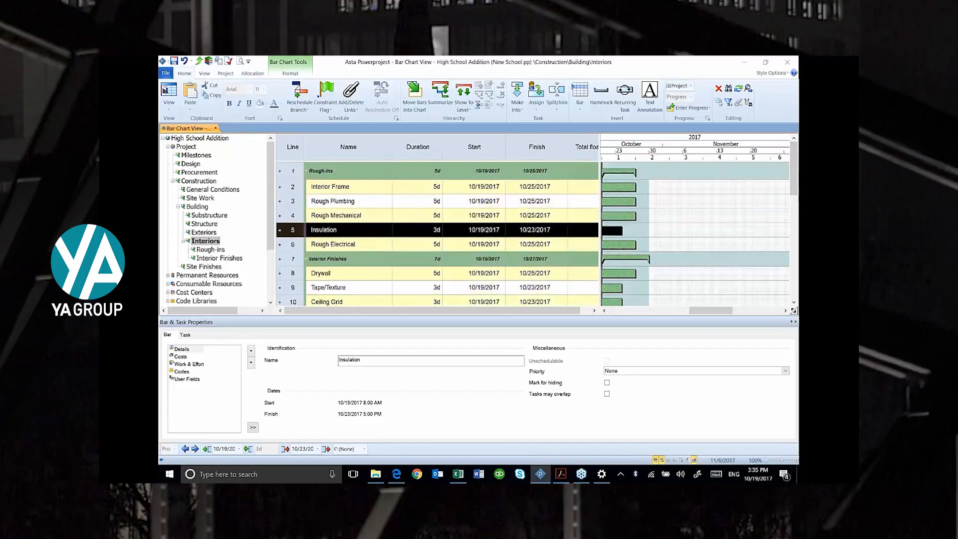
click(187, 147)
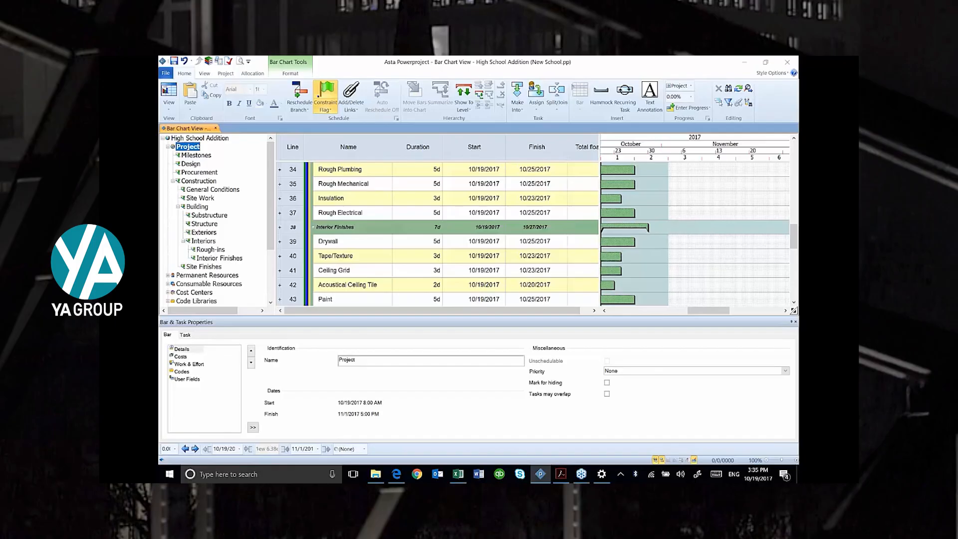
click(166, 74)
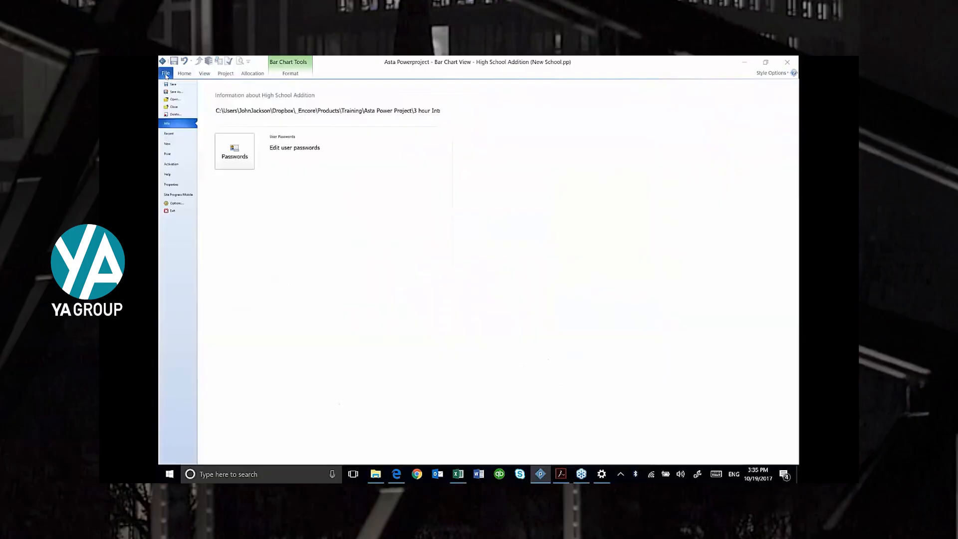
click(175, 203)
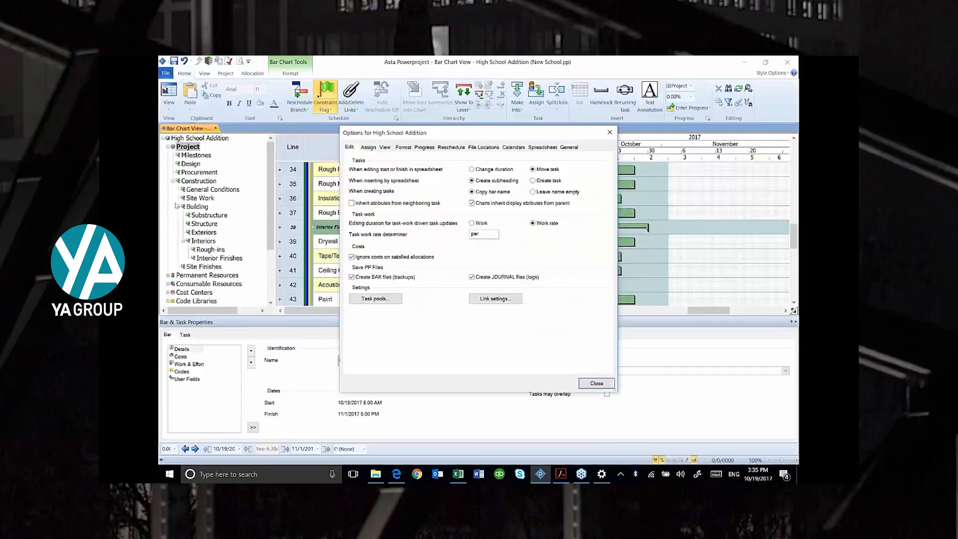
click(459, 146)
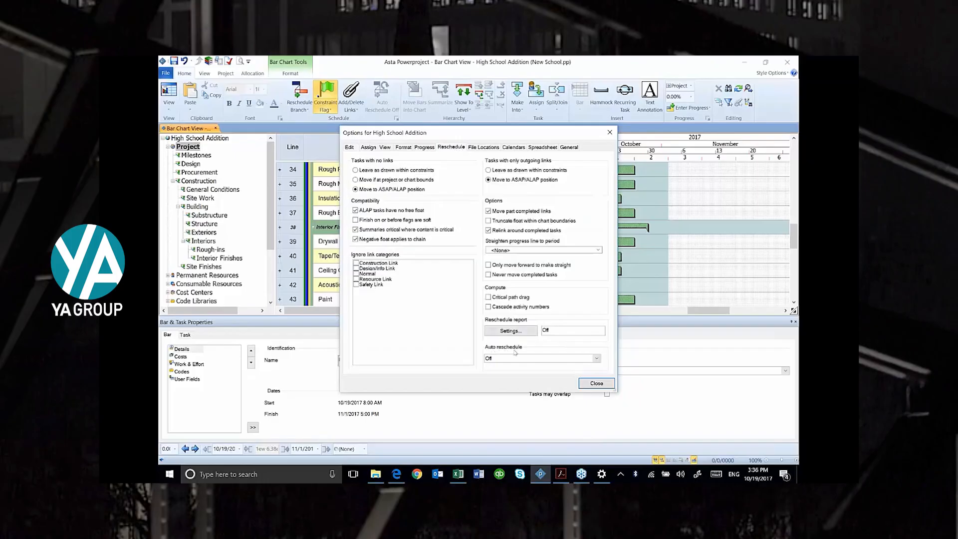
click(508, 362)
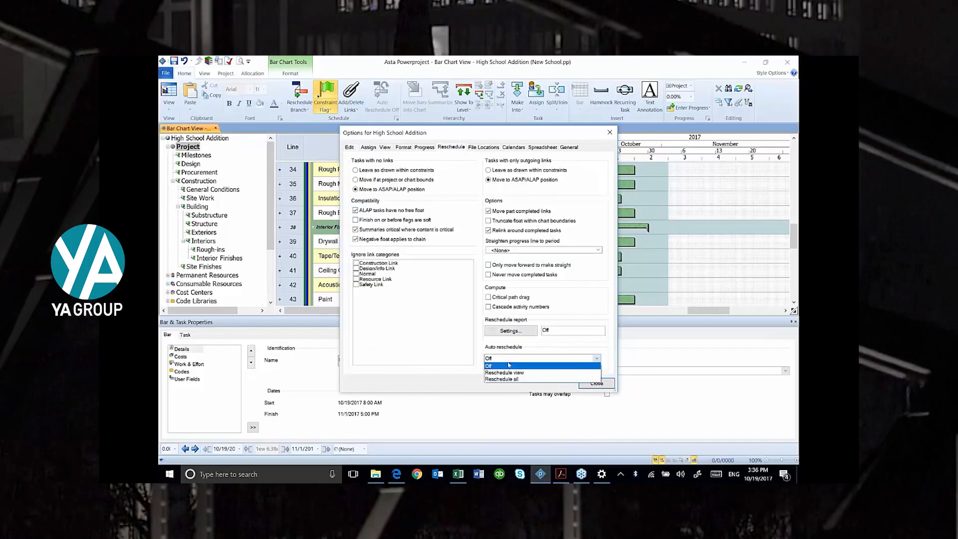
click(505, 379)
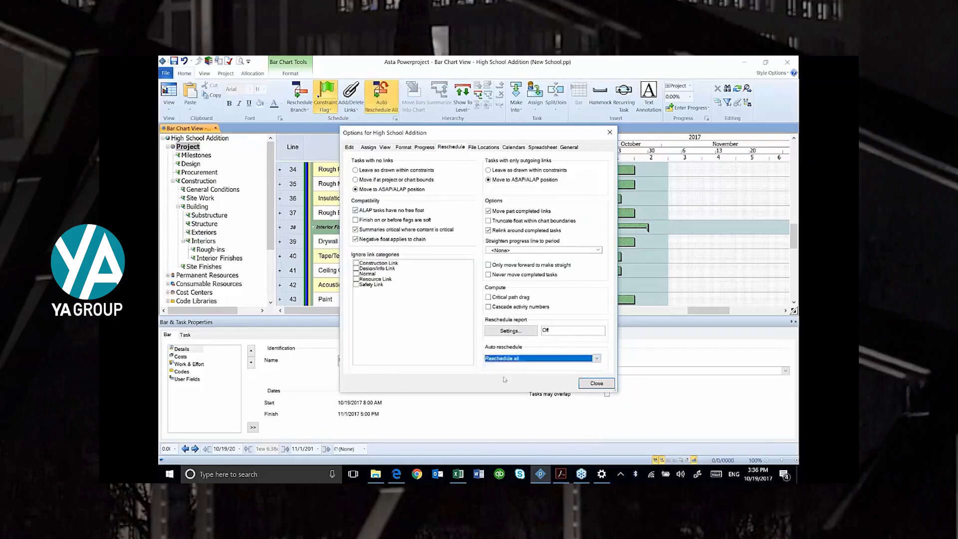
click(597, 383)
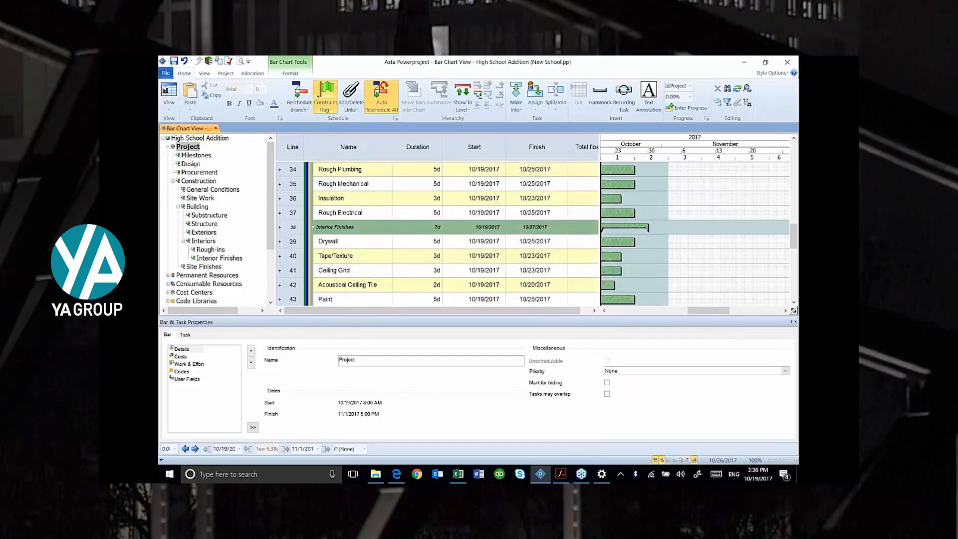
- Link Notice to Proceed to Prepare Final Design, and link the end of Prepare Final Design to the start of Submittals
scroll(706, 206, up, 1)
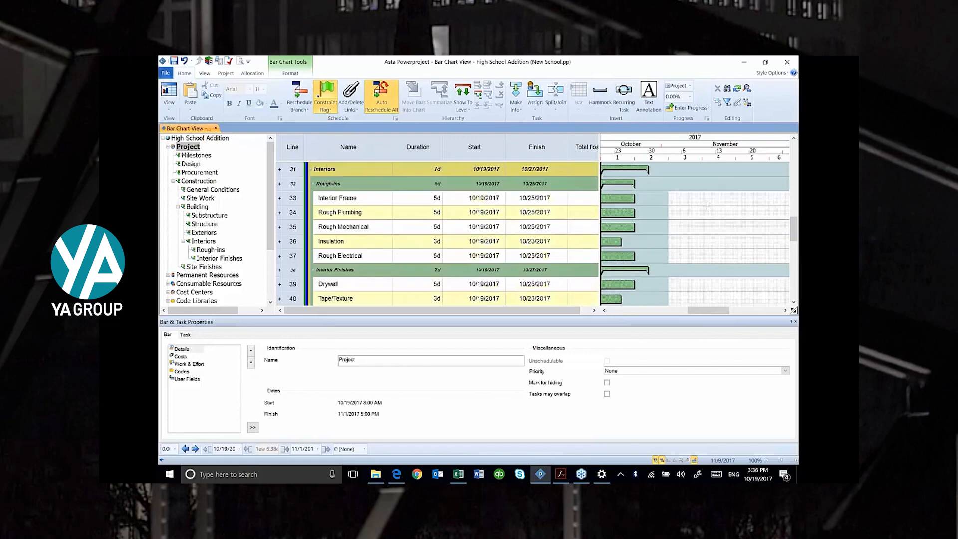
scroll(706, 205, up, 6)
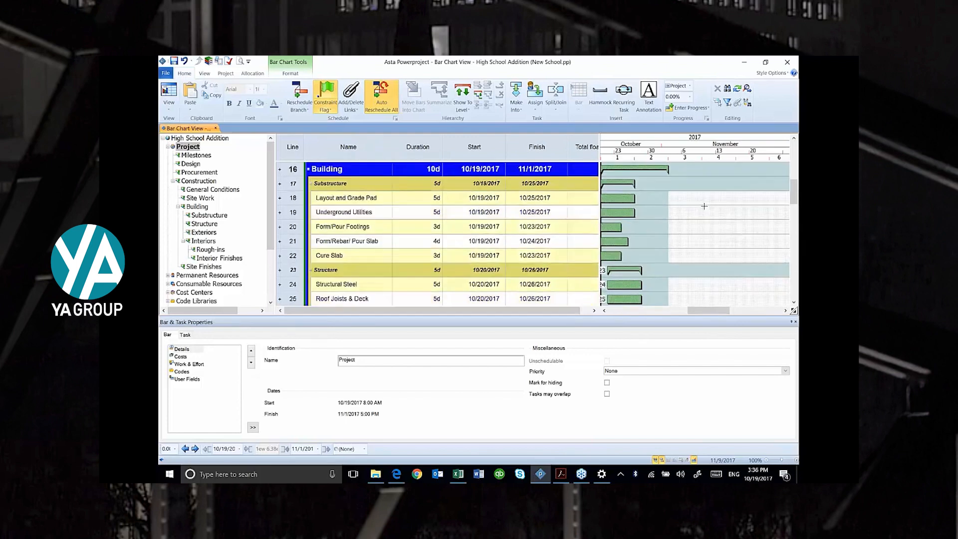
scroll(697, 197, up, 4)
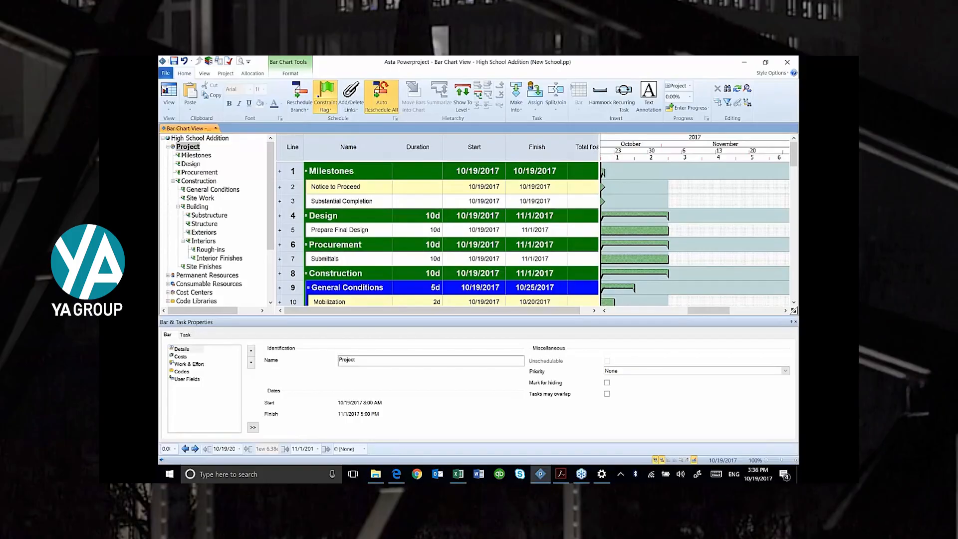
drag(708, 310, 703, 310)
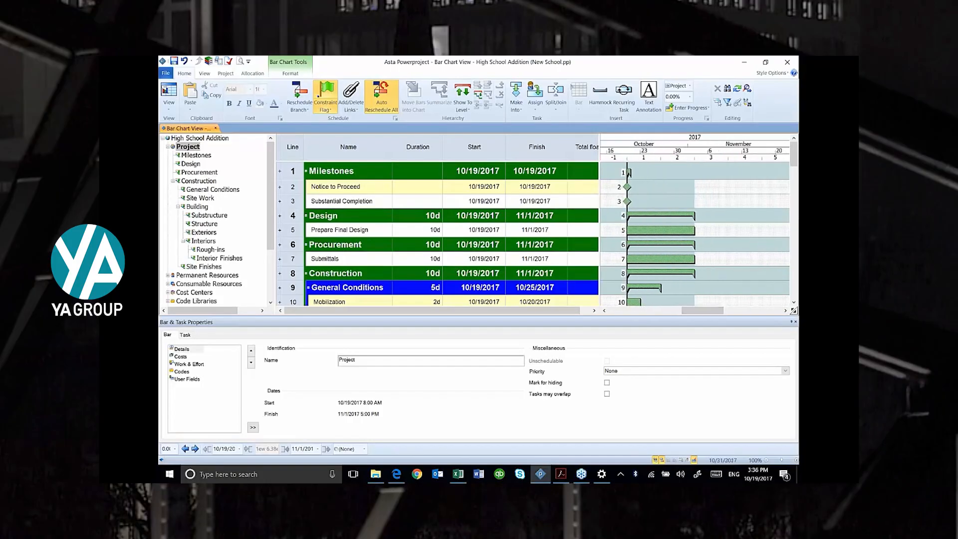
drag(628, 188, 628, 230)
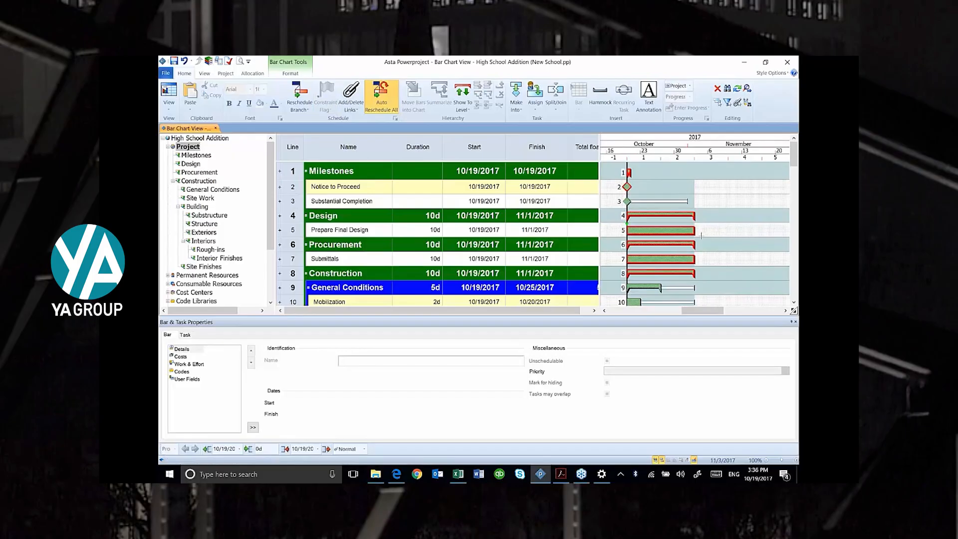
drag(694, 238, 629, 261)
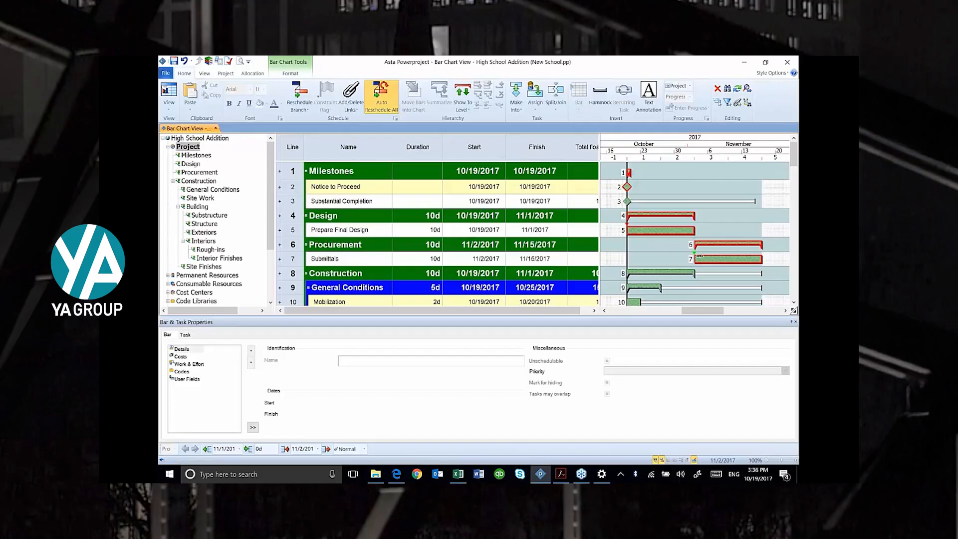
- Widen the bar chart area up to the Finish column and compress the time scale to reach into February 2018
scroll(602, 147, down, 1)
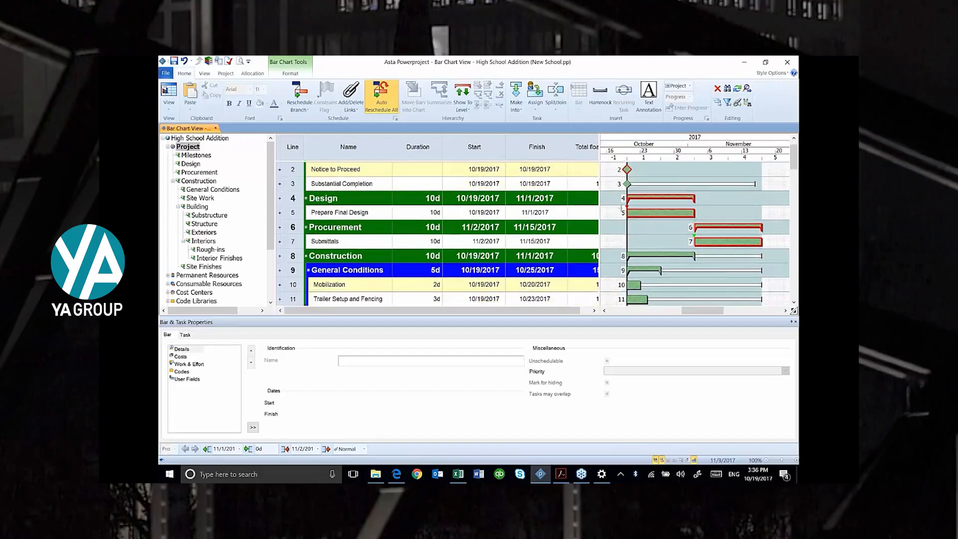
drag(601, 147, 570, 147)
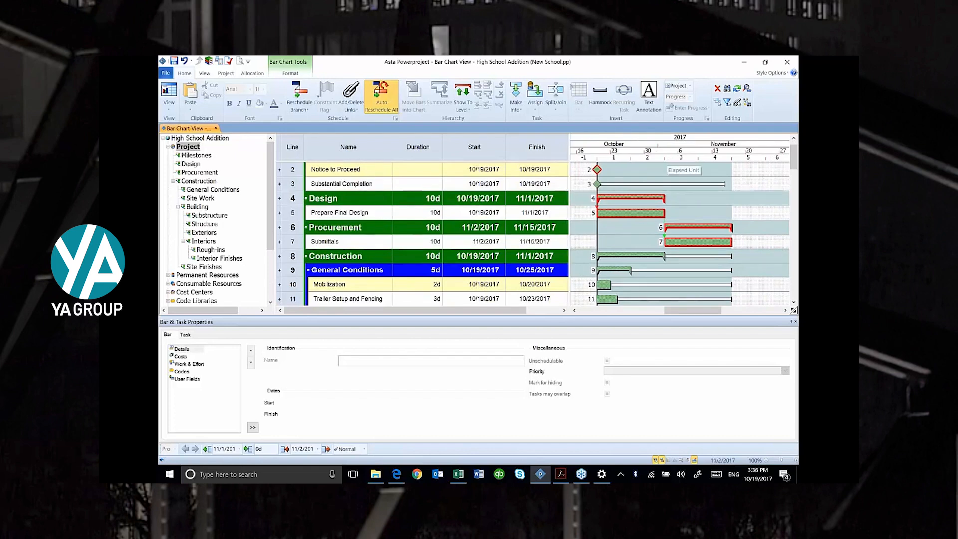
drag(662, 160, 645, 158)
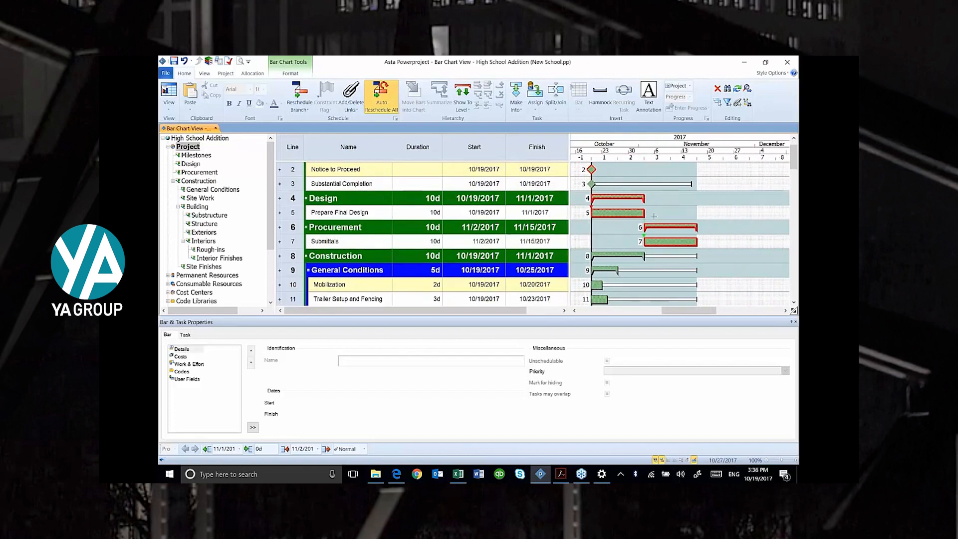
mouse_move(643, 160)
mouse_down()
mouse_move(699, 160)
mouse_move(643, 160)
mouse_up()
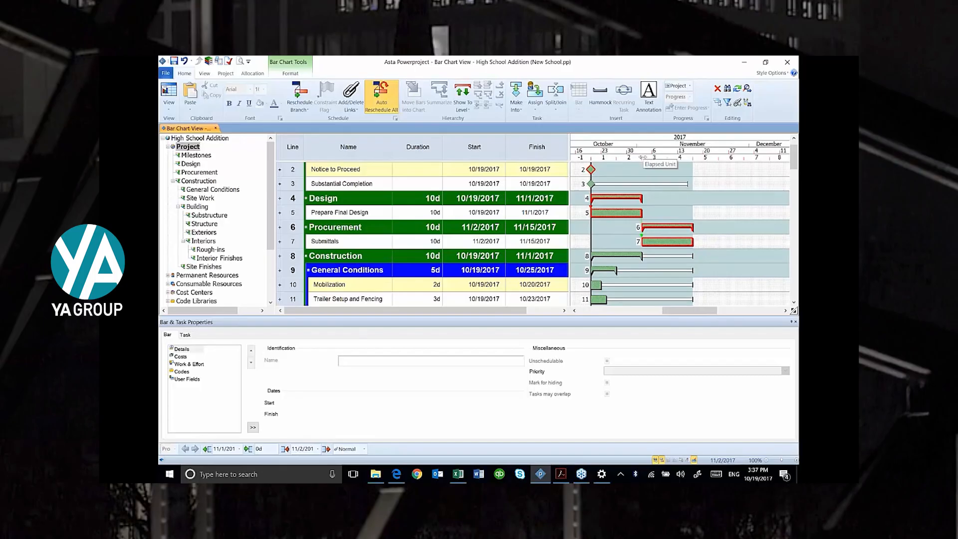
drag(642, 159, 613, 159)
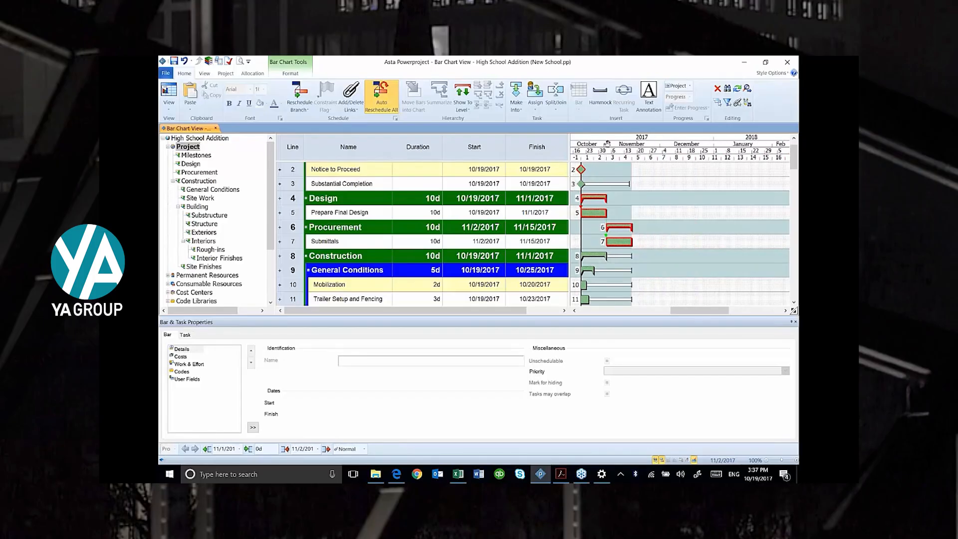
drag(608, 144, 562, 144)
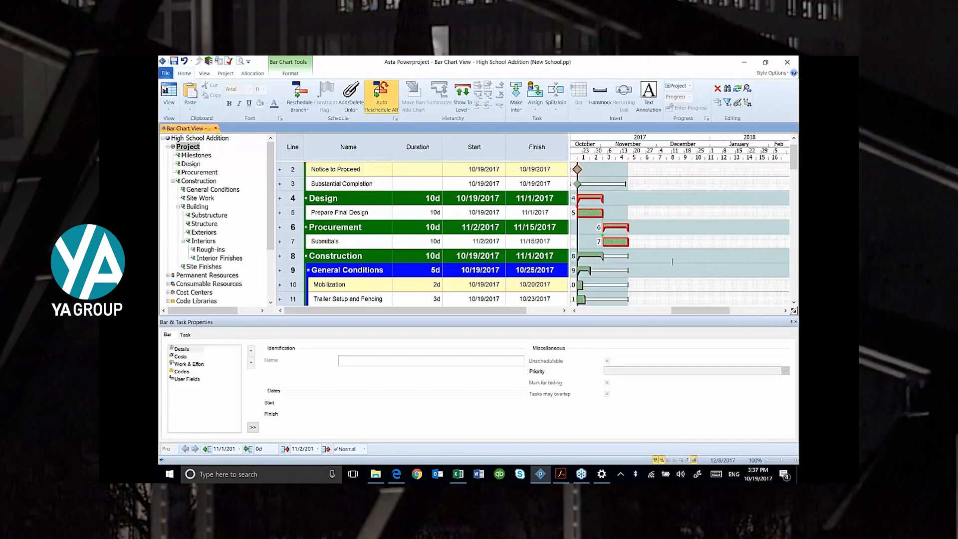
- Link the end of Submittals to the start of Mobilization, and Mobilization to Trailer Setup and Fencing
scroll(692, 201, down, 2)
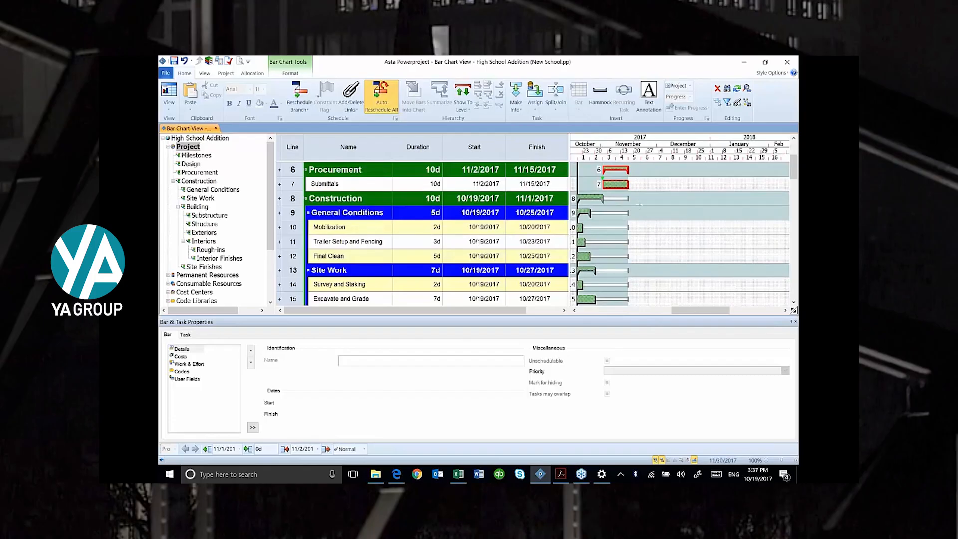
drag(628, 183, 607, 228)
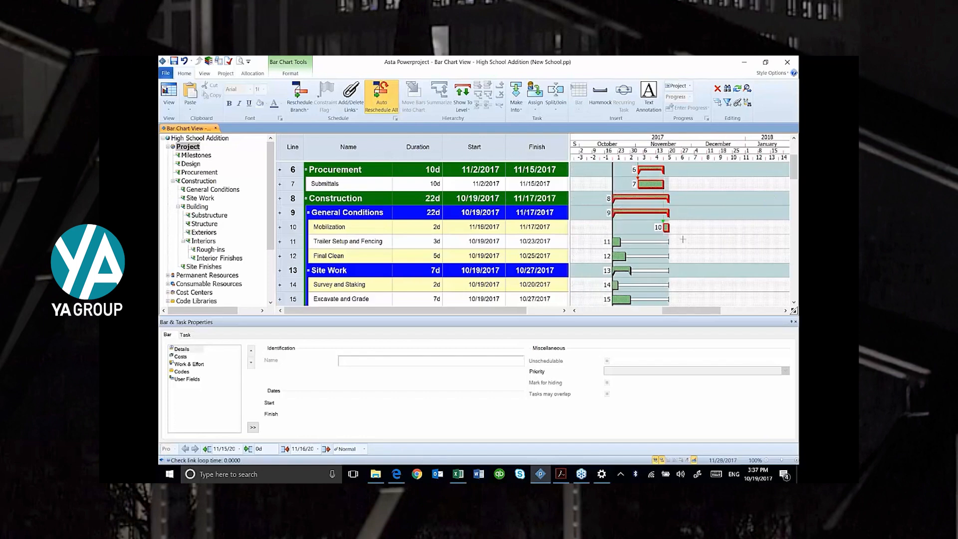
drag(667, 227, 616, 241)
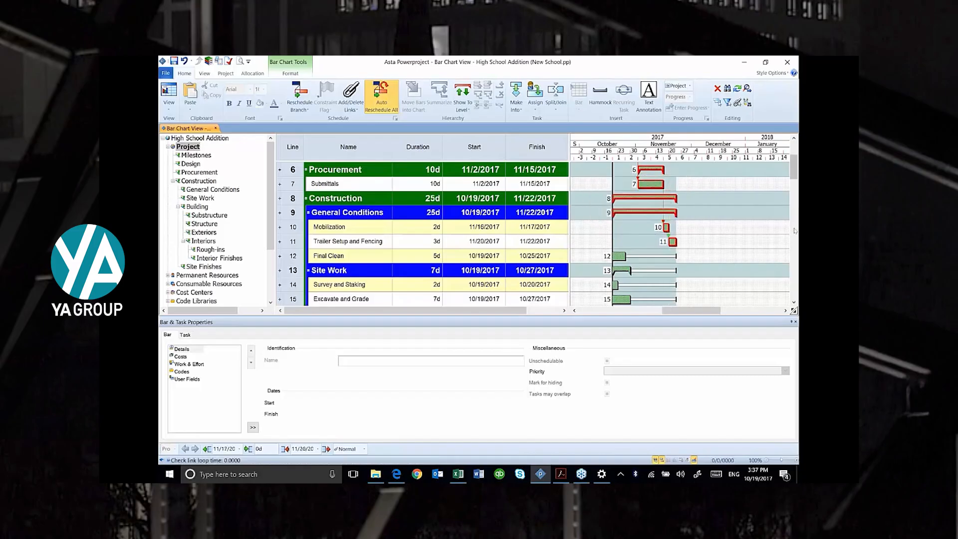
- Link the Site Work tasks Survey and Staking and Excavate and Grade finish-to-start with Link Tasks
scroll(742, 232, down, 1)
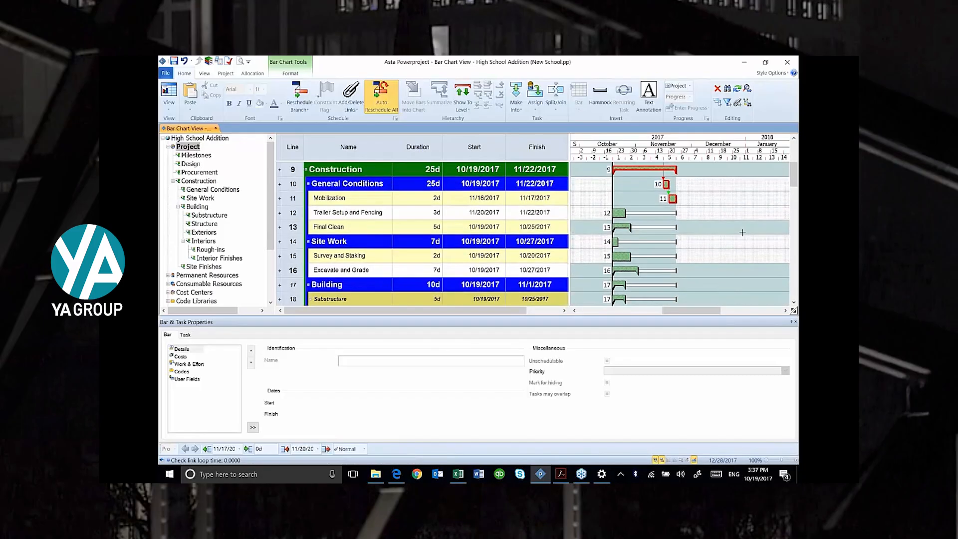
scroll(742, 232, down, 1)
scroll(735, 213, up, 1)
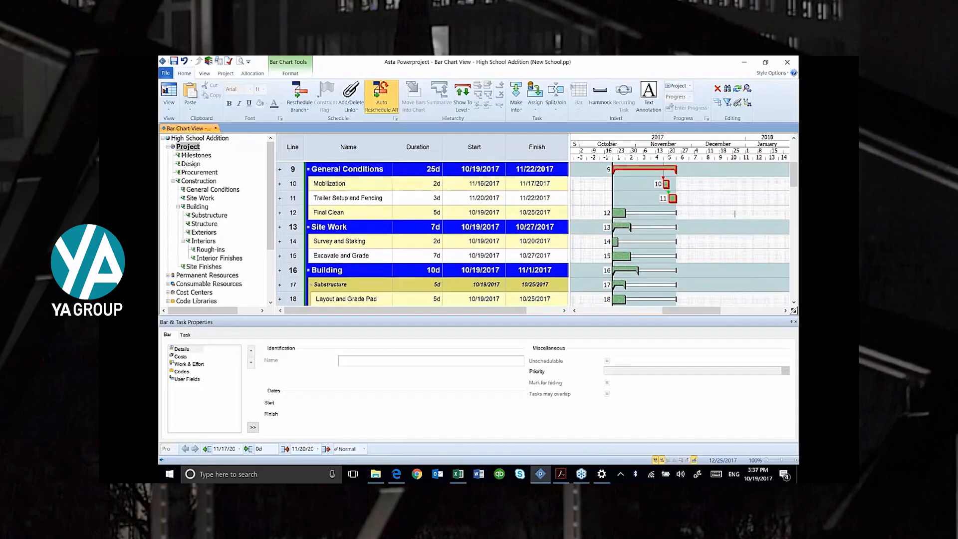
scroll(734, 214, up, 2)
scroll(738, 219, down, 1)
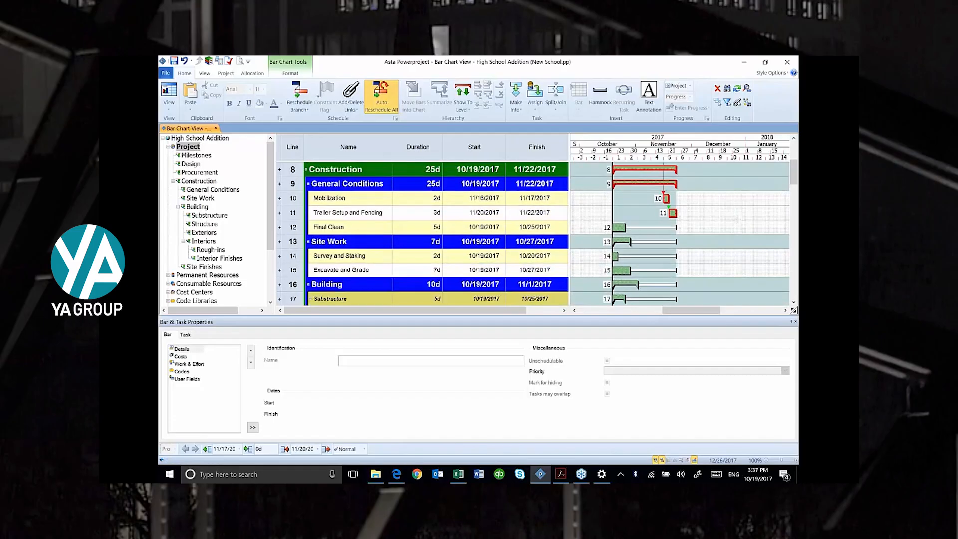
scroll(738, 219, down, 1)
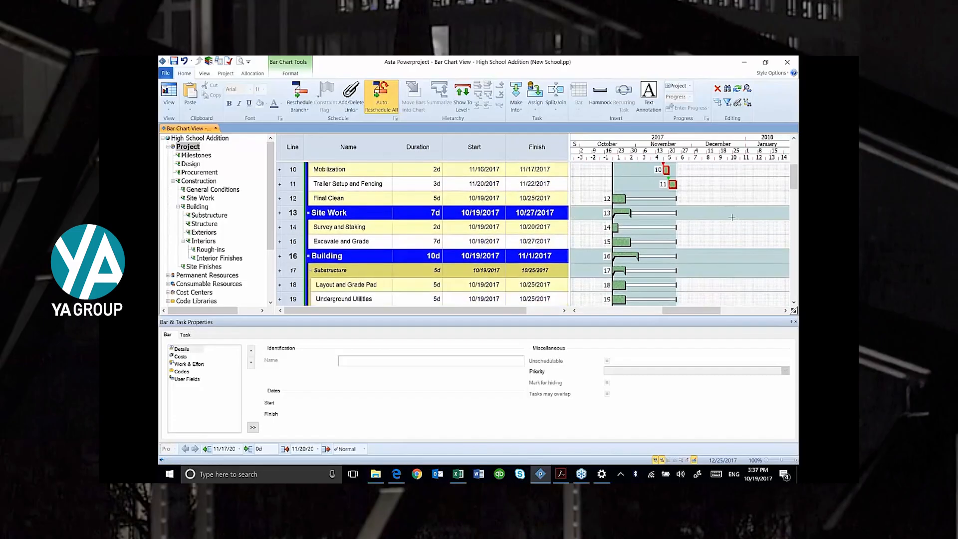
scroll(731, 219, up, 2)
scroll(730, 217, down, 2)
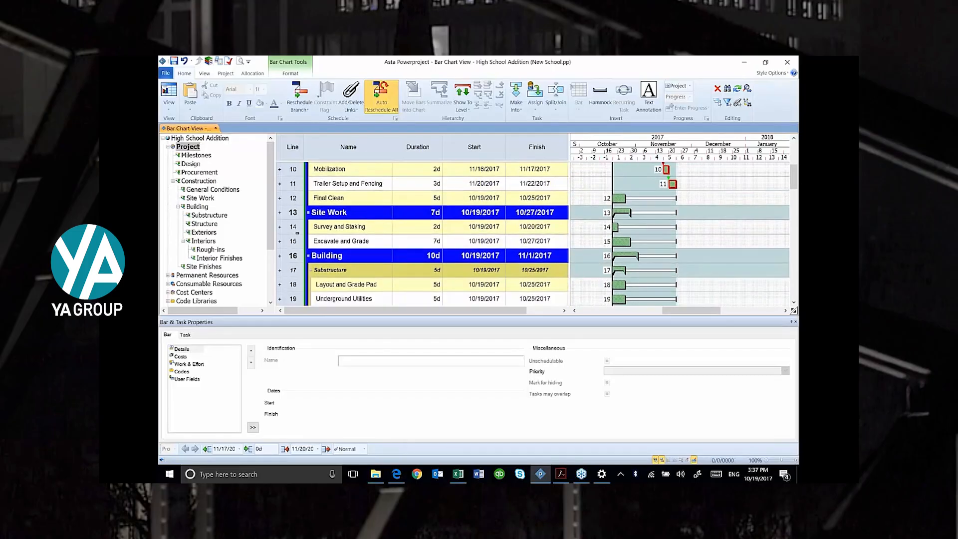
click(301, 227)
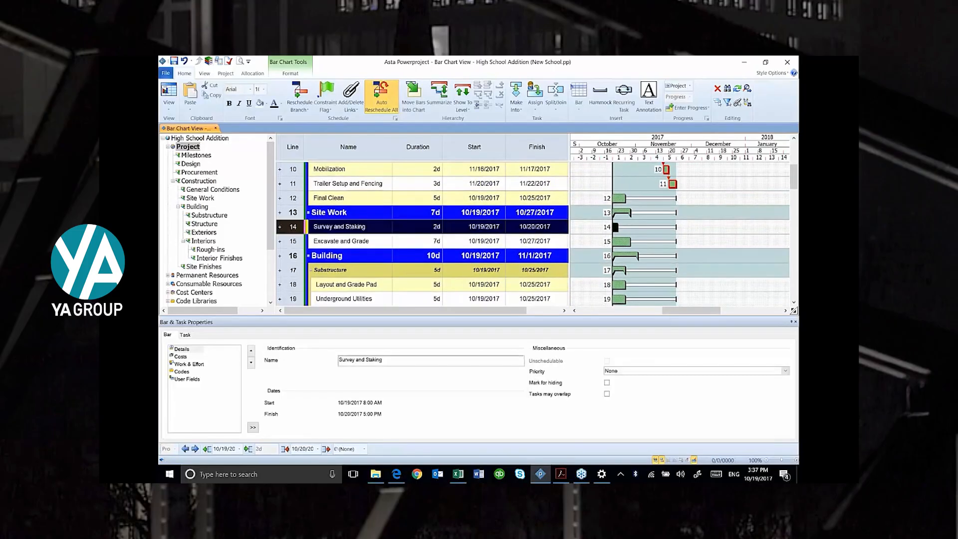
shift+click(294, 241)
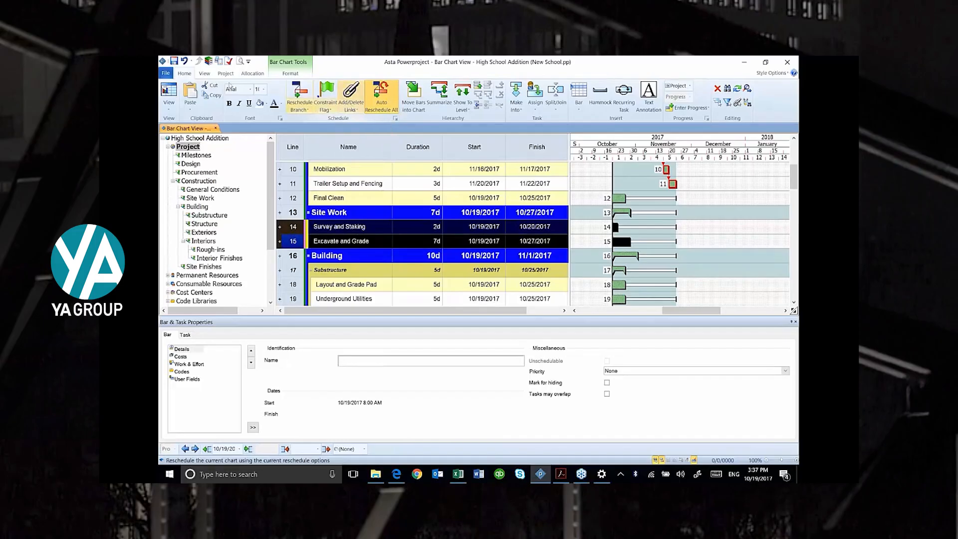
click(352, 109)
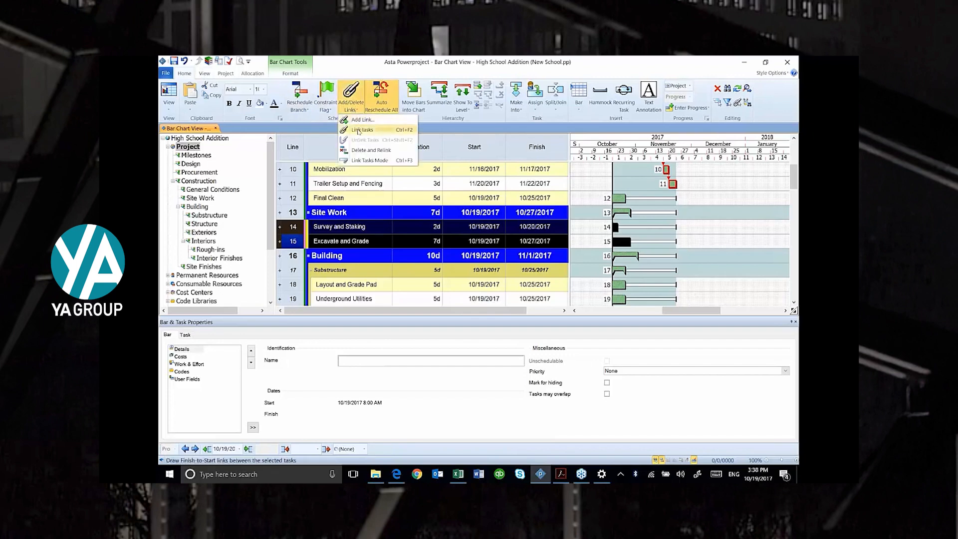
click(361, 129)
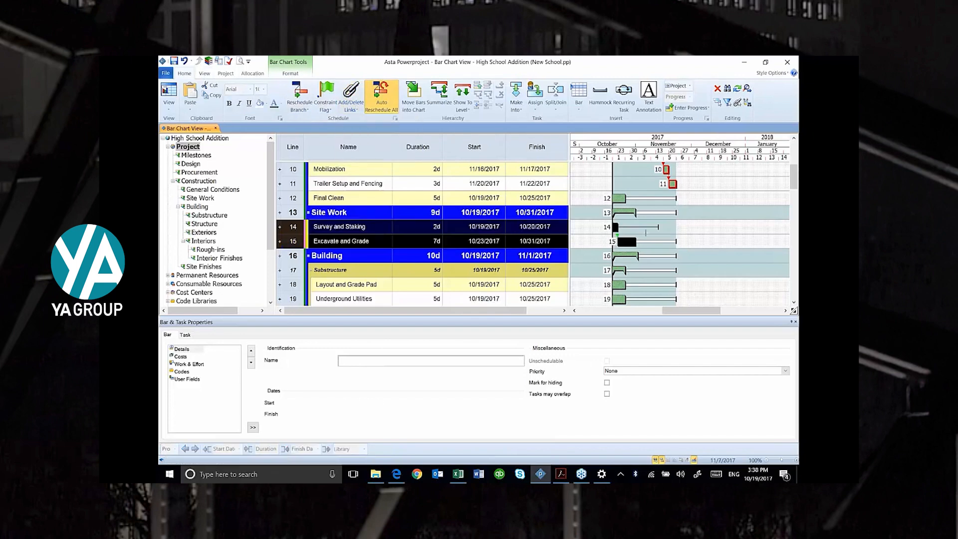
- Link the Substructure tasks from Layout and Grade Pad through Cure Slab in sequence with Link Tasks
scroll(697, 271, down, 5)
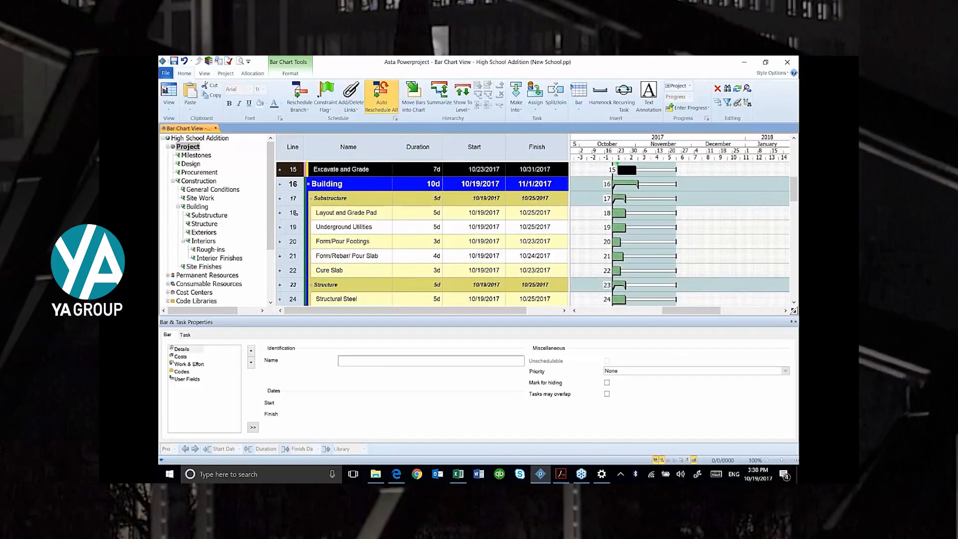
click(301, 214)
ctrl+click(293, 227)
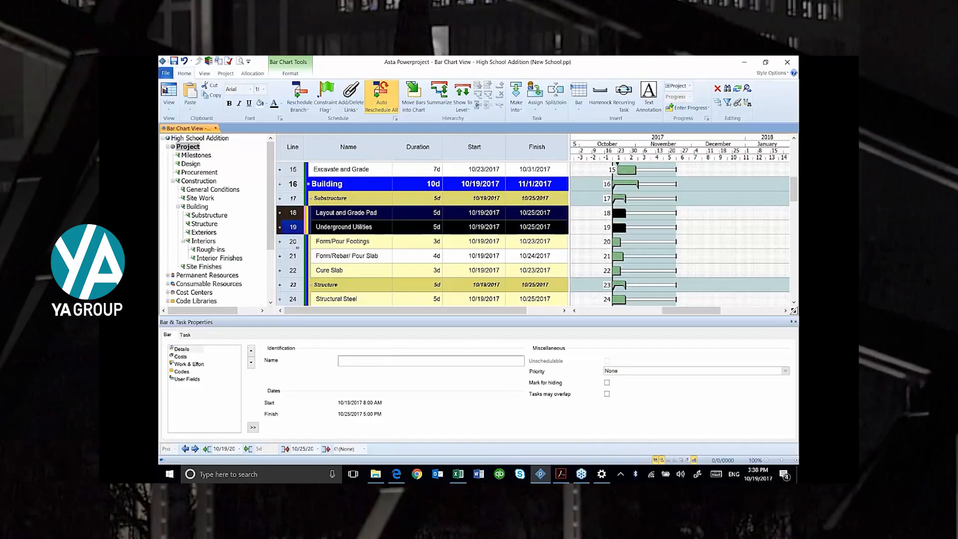
ctrl+click(294, 242)
ctrl+click(296, 256)
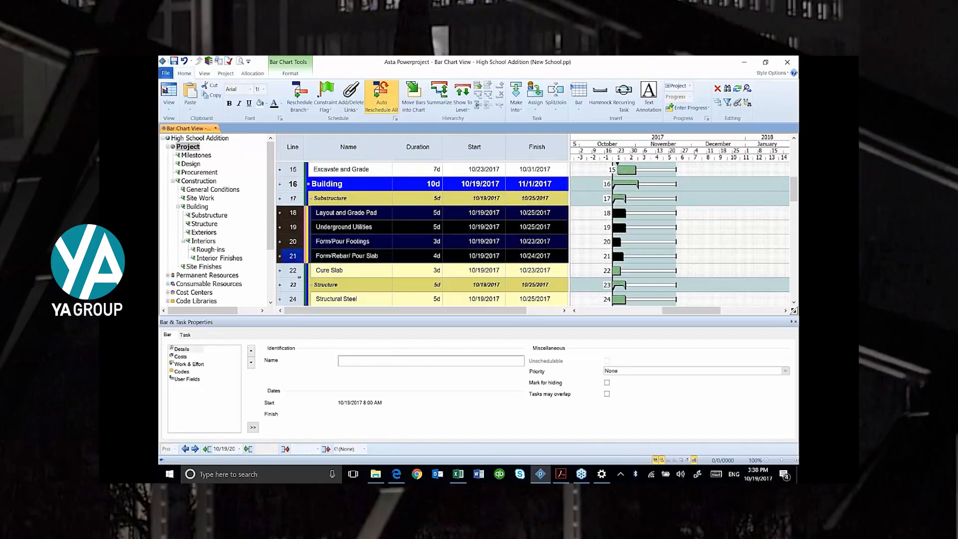
ctrl+click(296, 271)
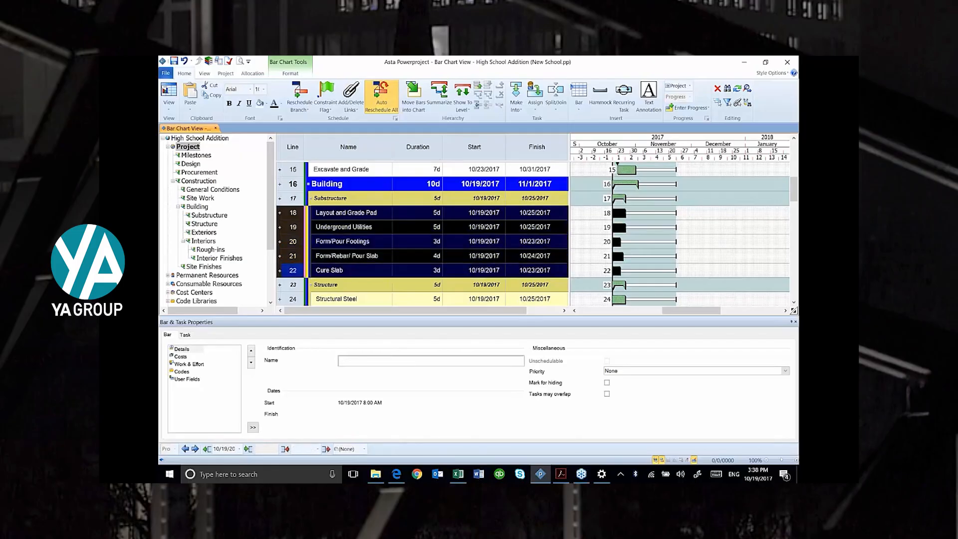
click(351, 105)
click(362, 130)
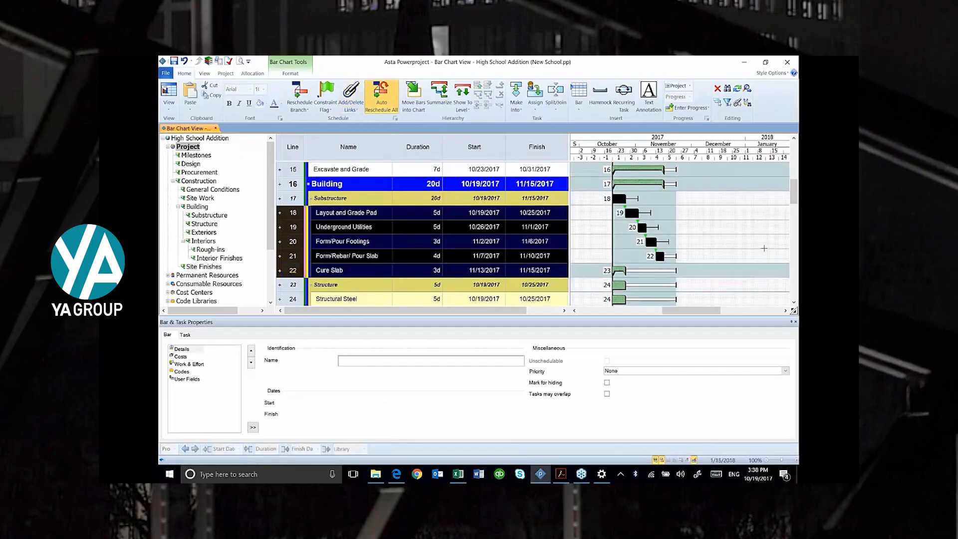
- Link the Structure tasks Structural Steel and Roof Joists & Deck in sequence with Link Tasks
scroll(760, 246, down, 2)
scroll(757, 245, down, 1)
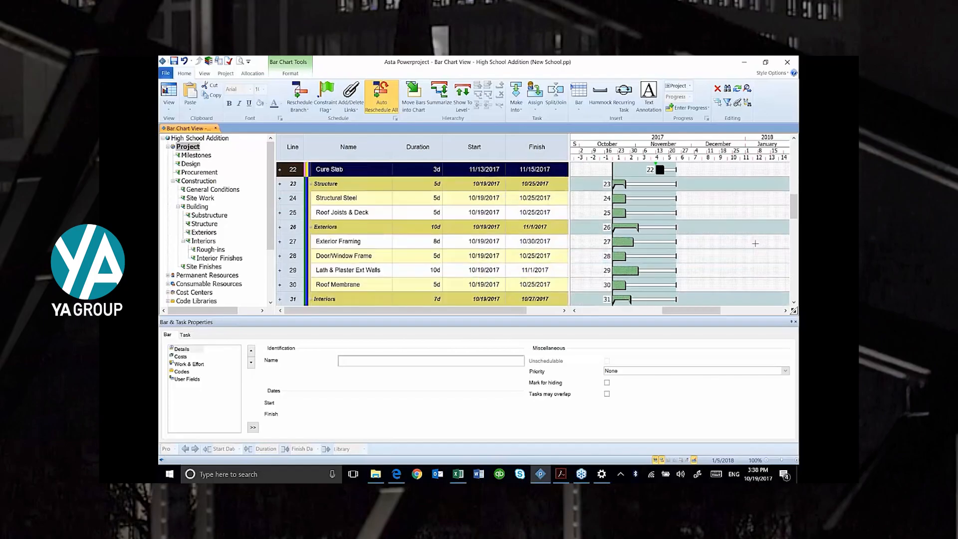
click(294, 198)
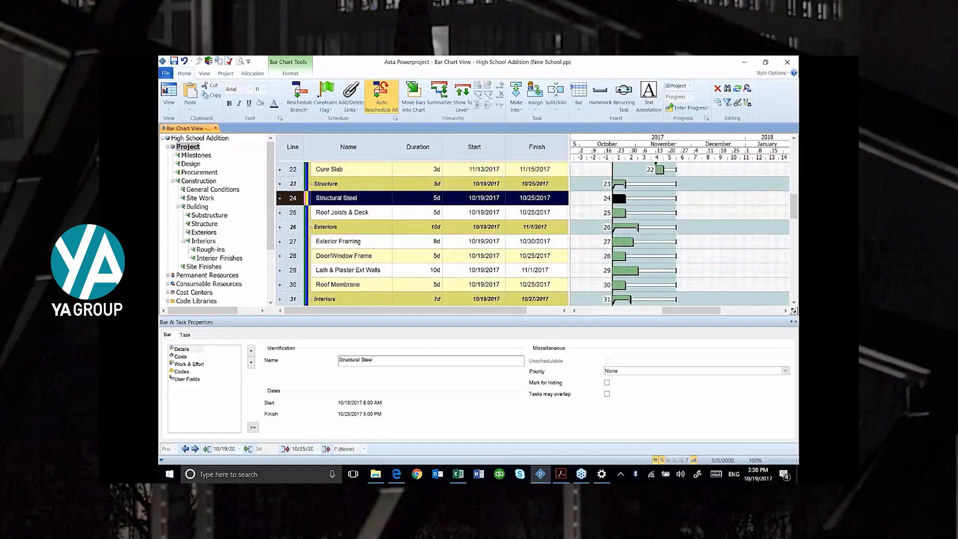
shift+click(293, 212)
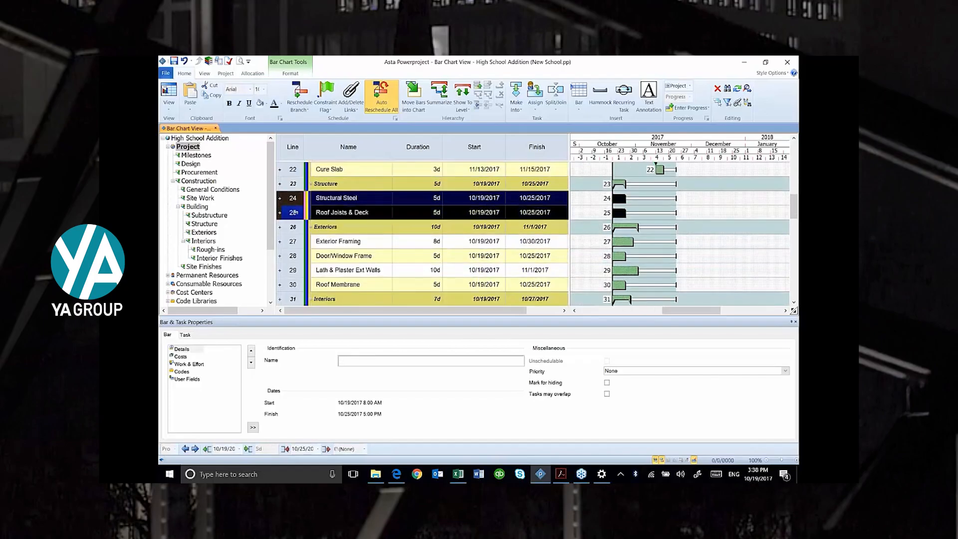
right_click(298, 209)
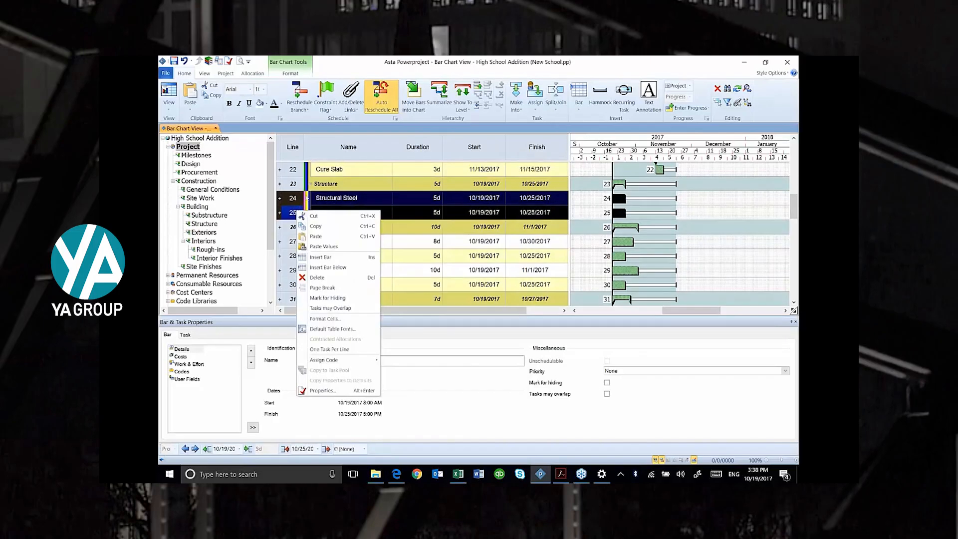
click(349, 106)
click(361, 130)
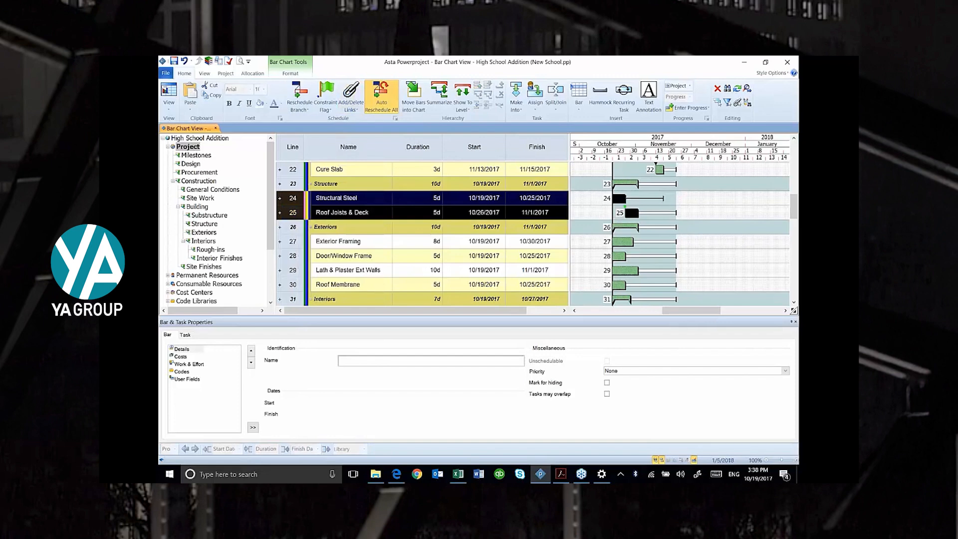
scroll(725, 285, down, 1)
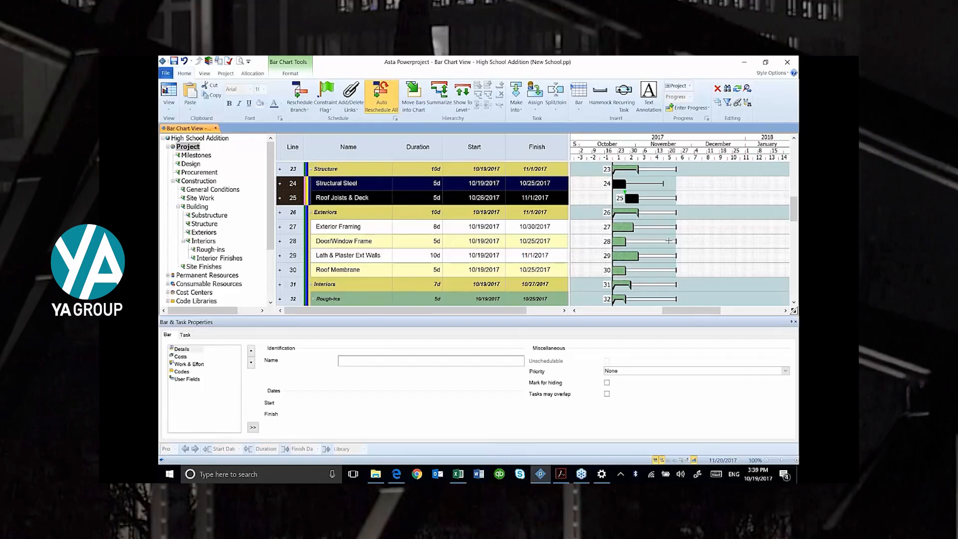
double_click(380, 231)
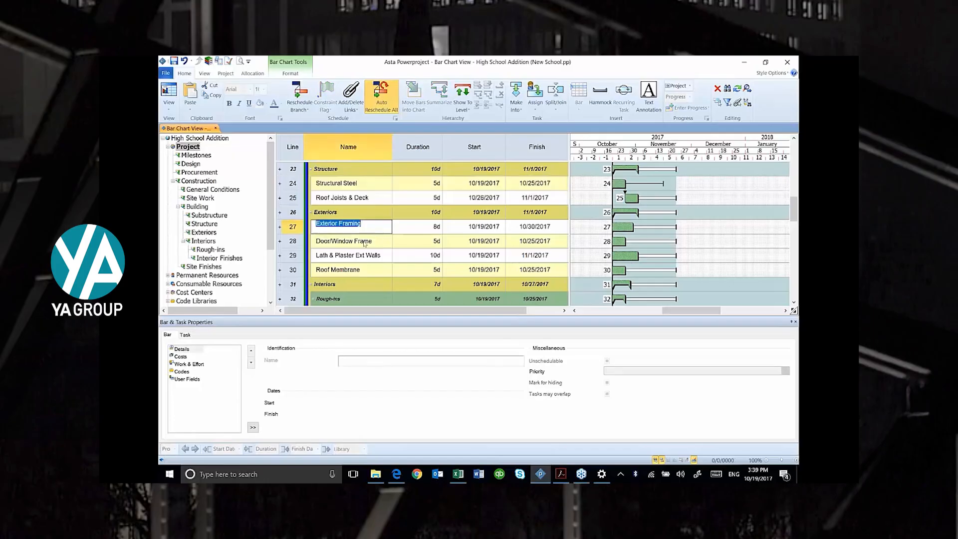
scroll(364, 243, down, 2)
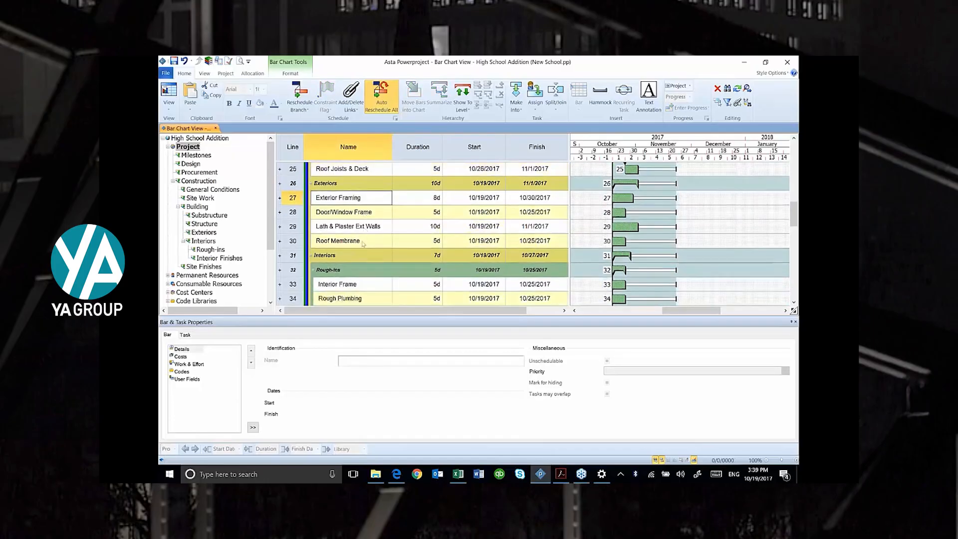
scroll(363, 244, down, 3)
click(363, 242)
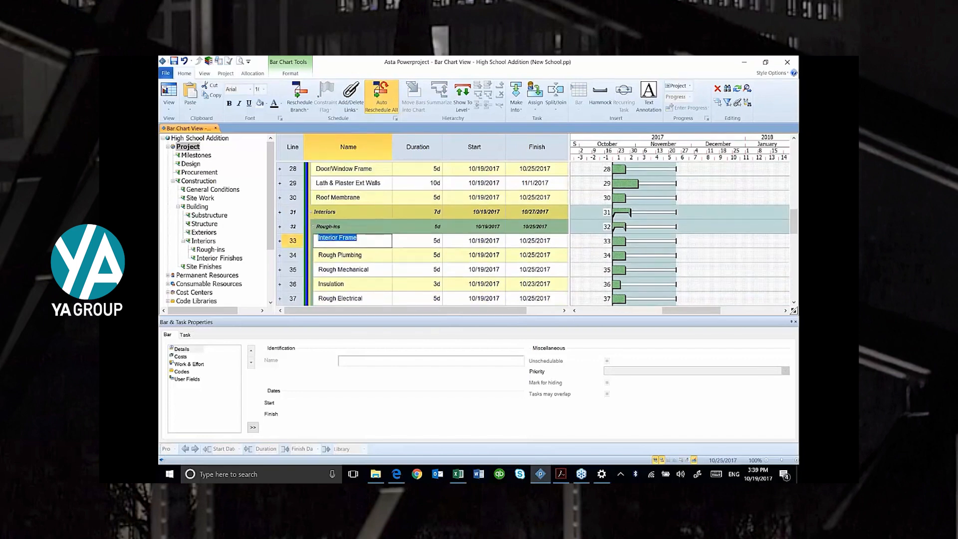
scroll(662, 269, up, 1)
scroll(662, 269, down, 1)
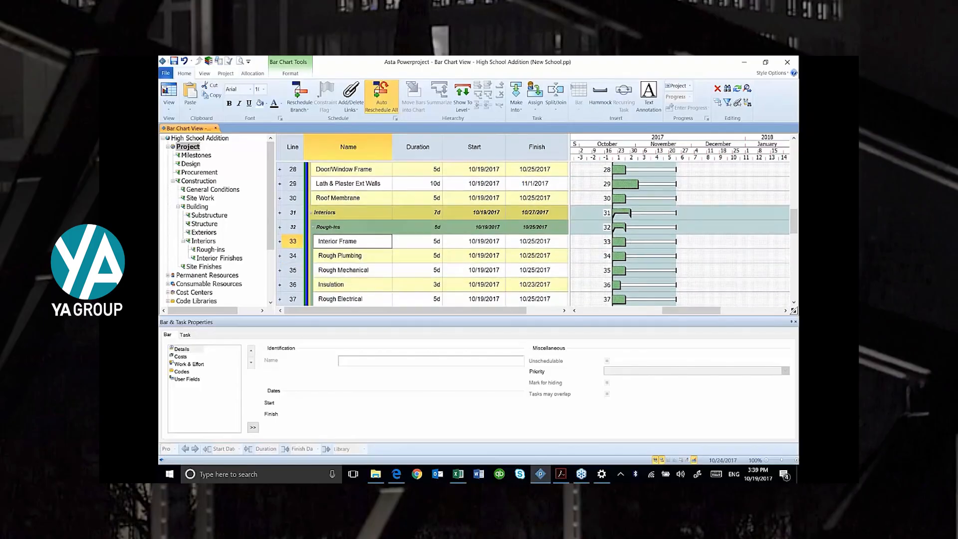
drag(625, 242, 668, 244)
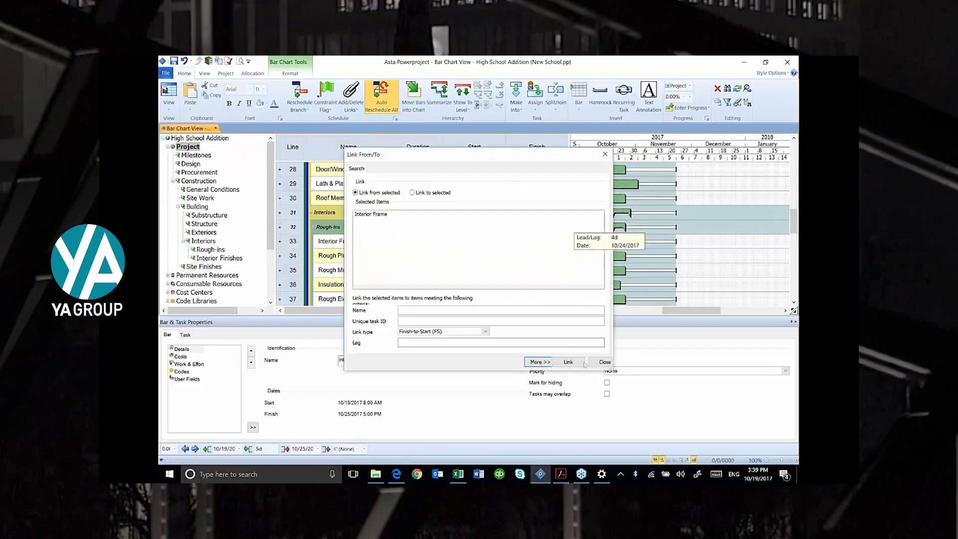
click(604, 362)
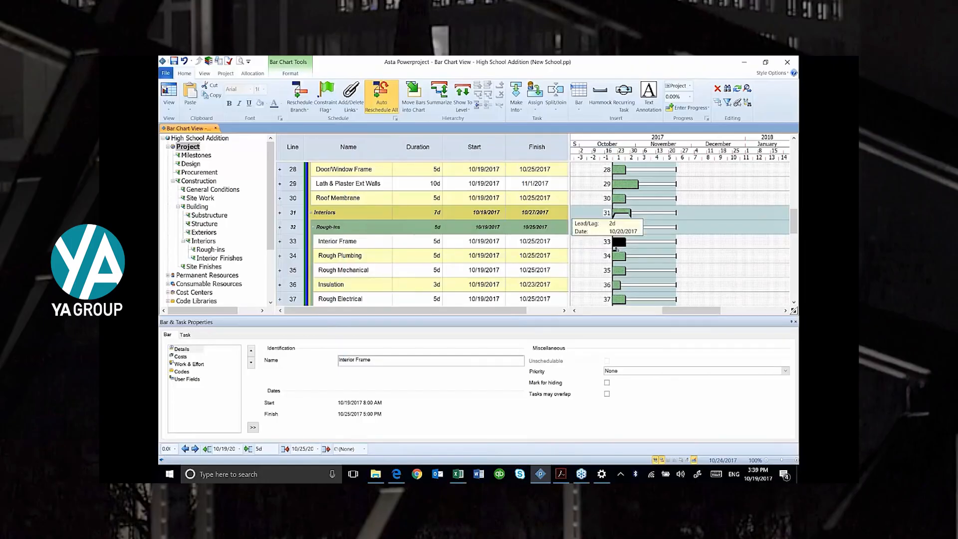
- Link Interior Frame to Rough Plumbing and Rough Mechanical with lags from its start, so they start on 10/24/2017 and 10/20/2017
drag(626, 153, 612, 140)
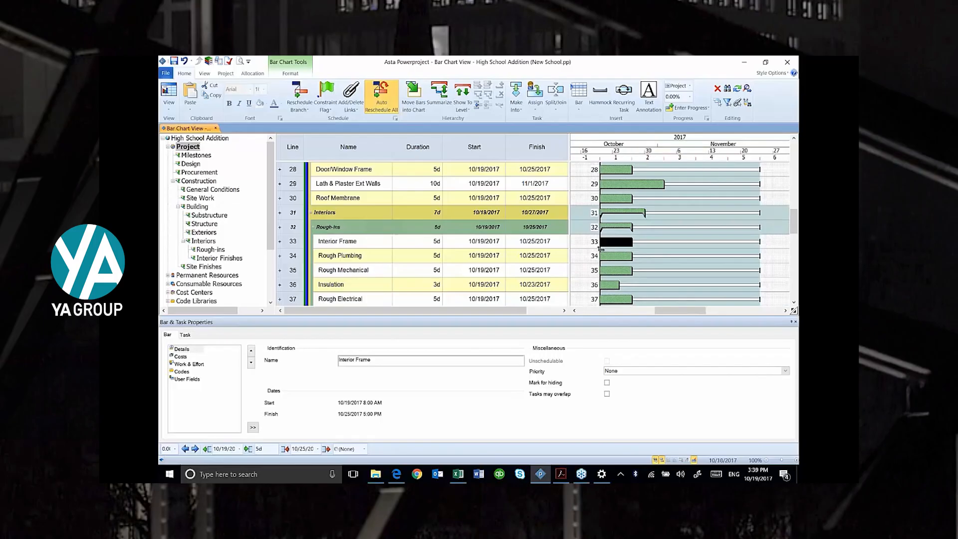
drag(600, 248, 612, 248)
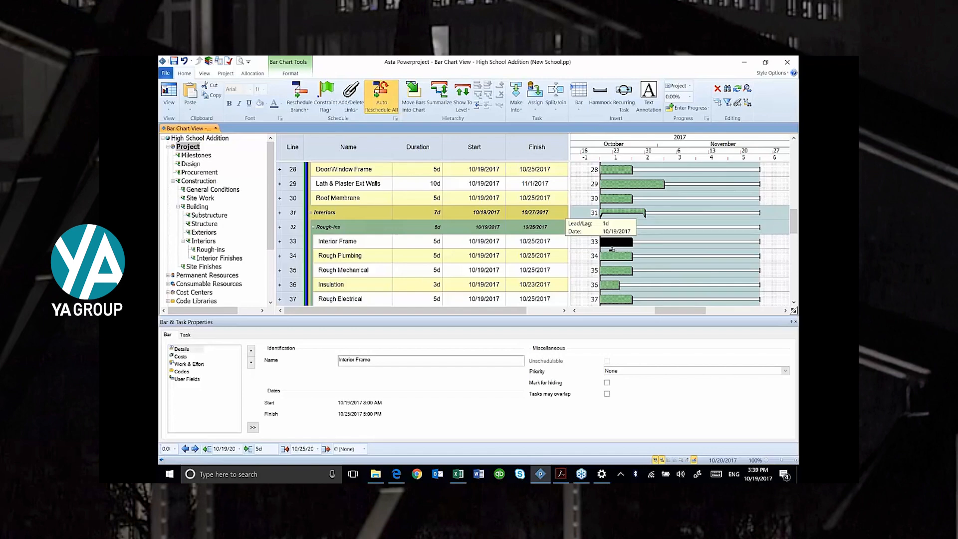
drag(612, 249, 604, 257)
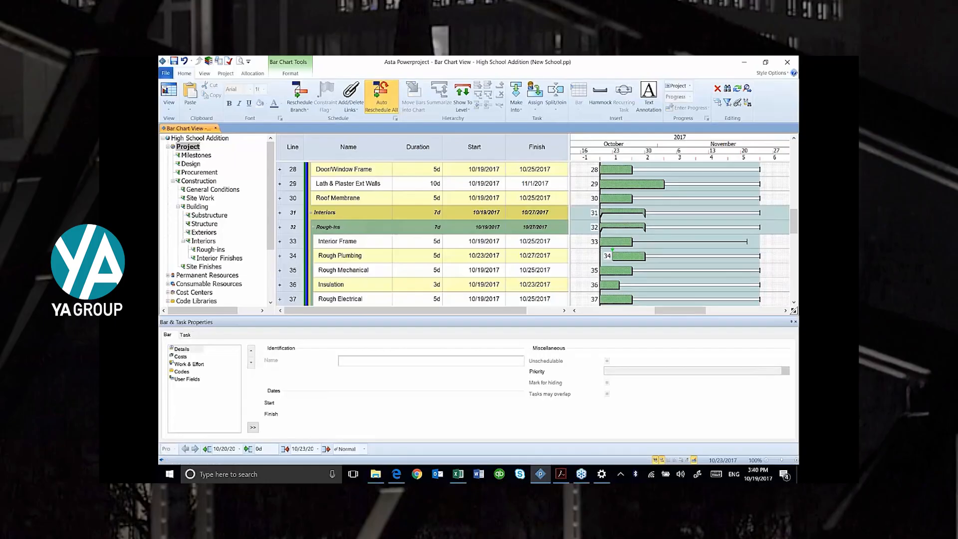
drag(631, 242, 603, 260)
drag(611, 246, 619, 252)
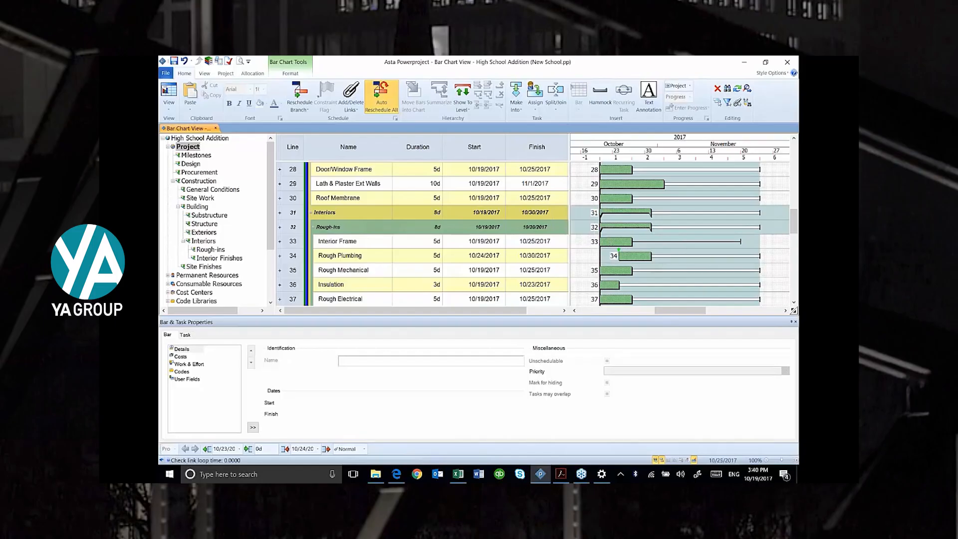
drag(619, 243, 602, 268)
click(614, 261)
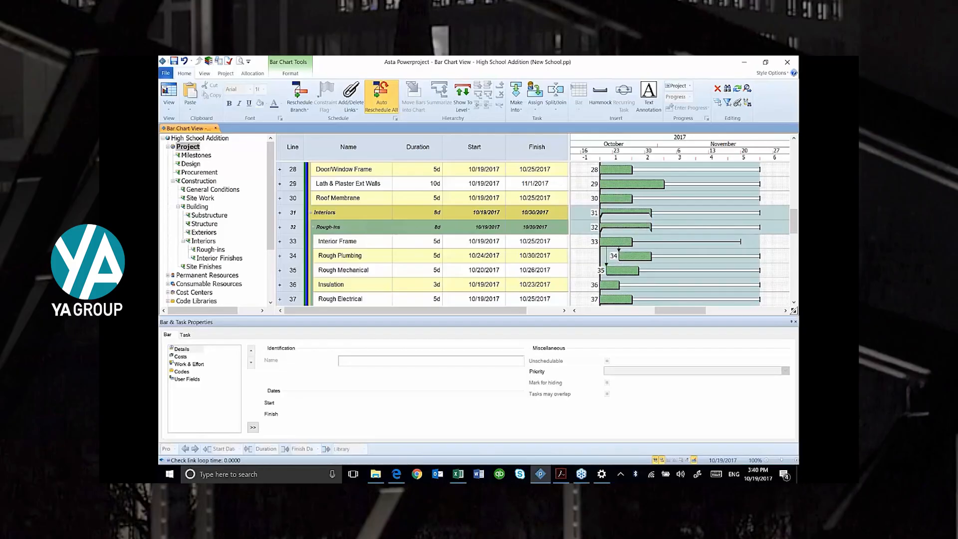
mouse_move(607, 248)
drag(608, 255, 604, 256)
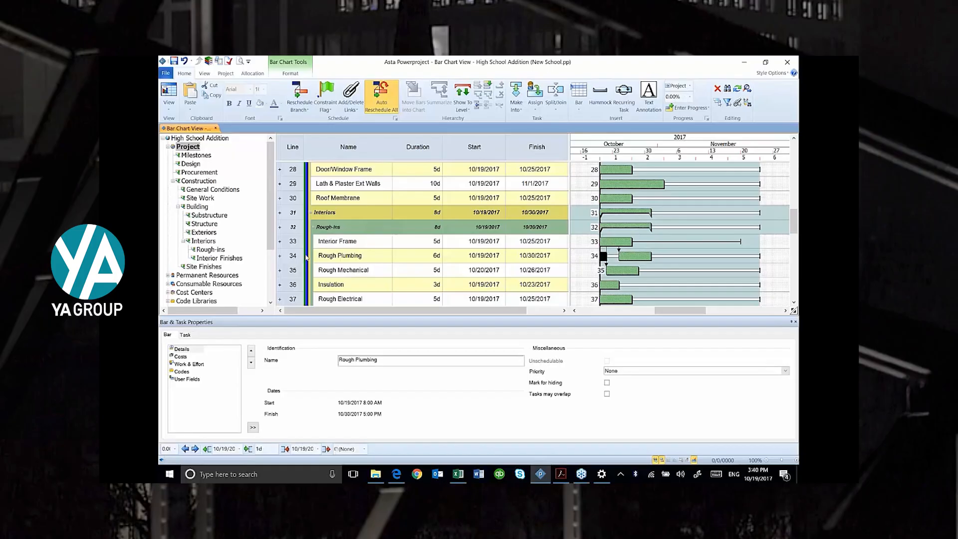
click(279, 255)
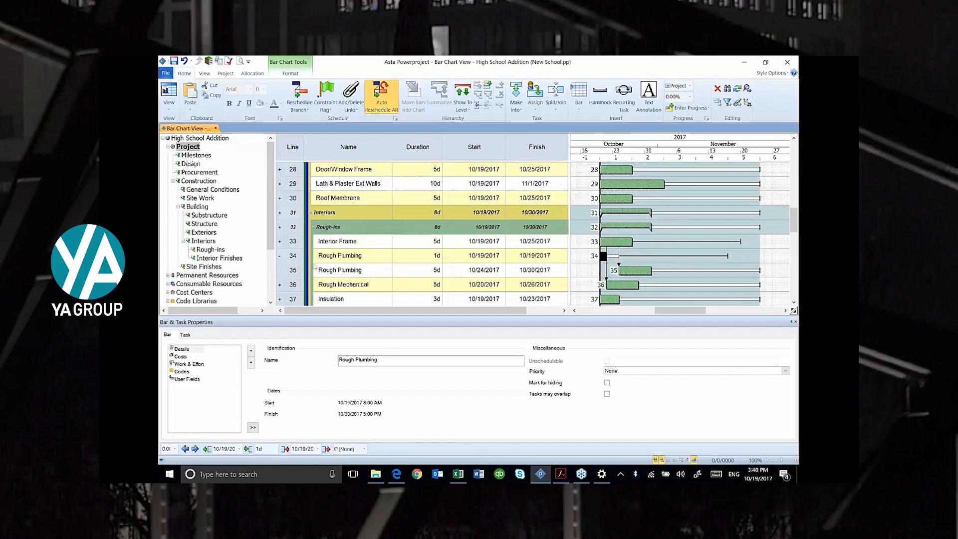
click(302, 254)
right_click(303, 255)
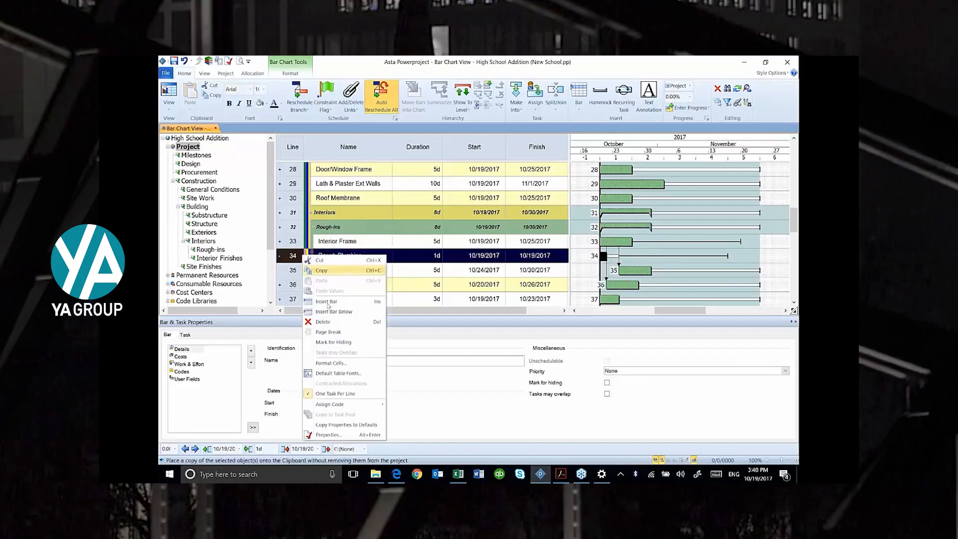
click(323, 322)
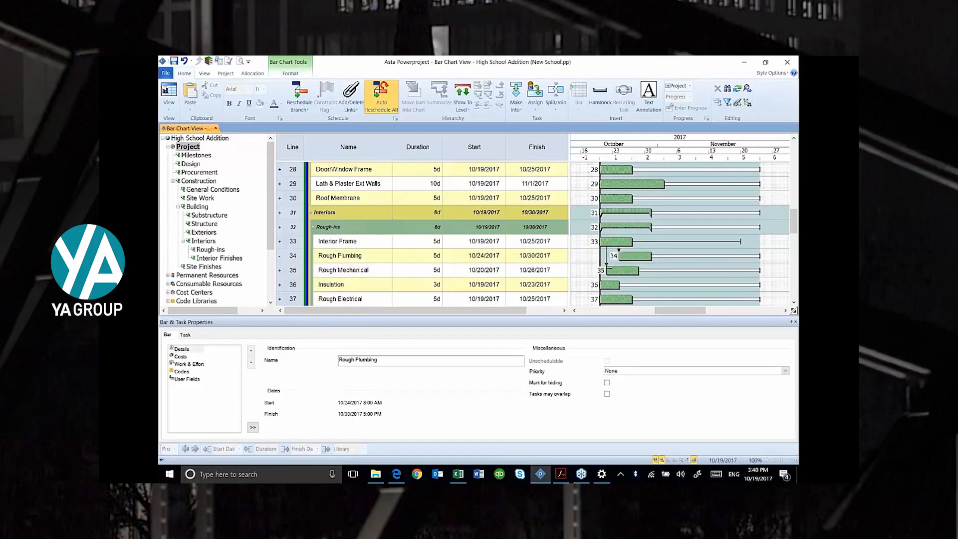
- Lengthen the lag on the Rough Mechanical link to start it on 10/23/2017, and link Interior Frame to Rough Electrical with the same start date
click(606, 263)
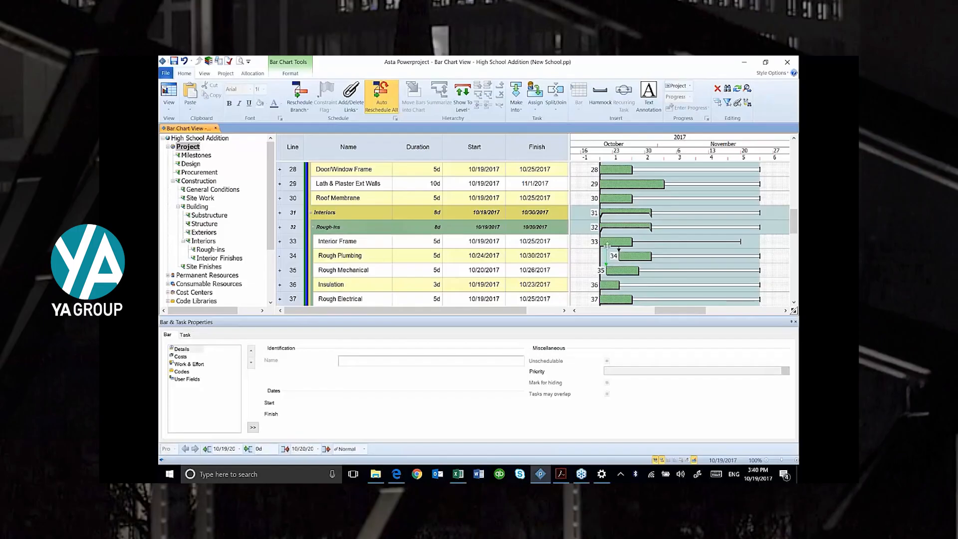
drag(608, 246, 614, 248)
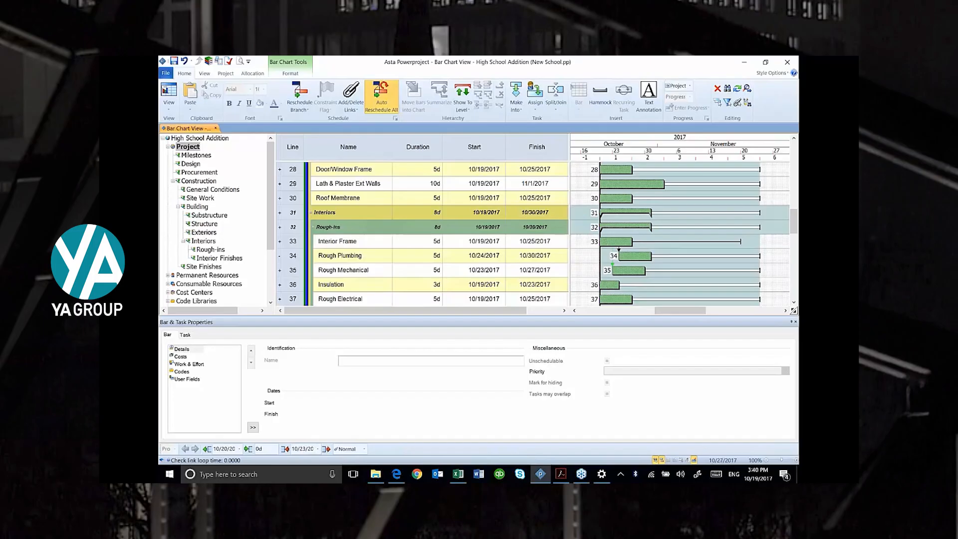
mouse_move(613, 248)
mouse_down()
mouse_move(603, 298)
mouse_move(604, 245)
mouse_up()
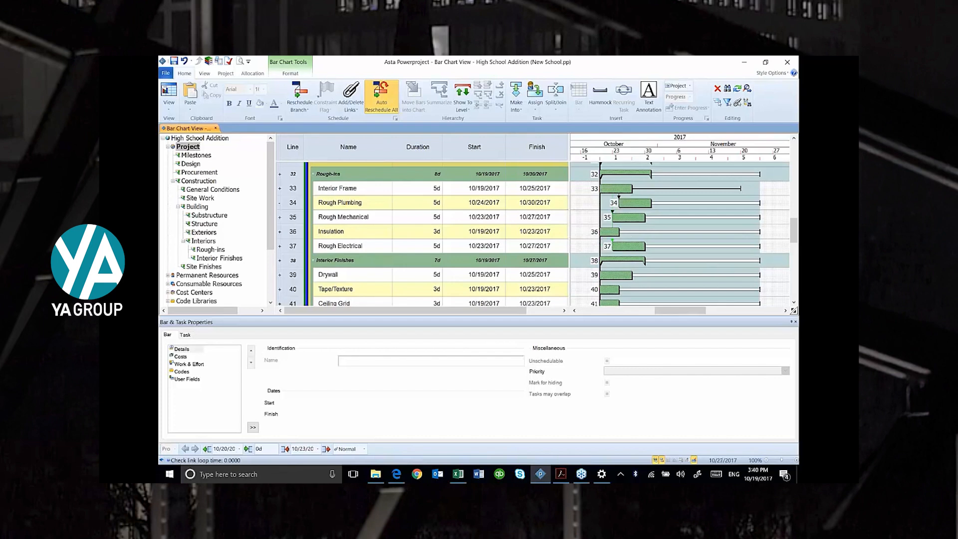
drag(650, 202, 619, 231)
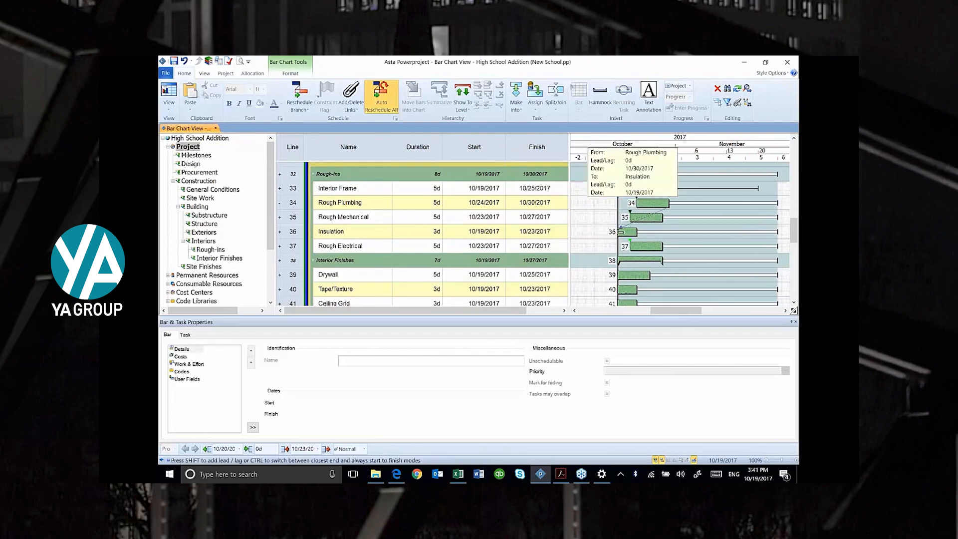
drag(620, 232, 691, 203)
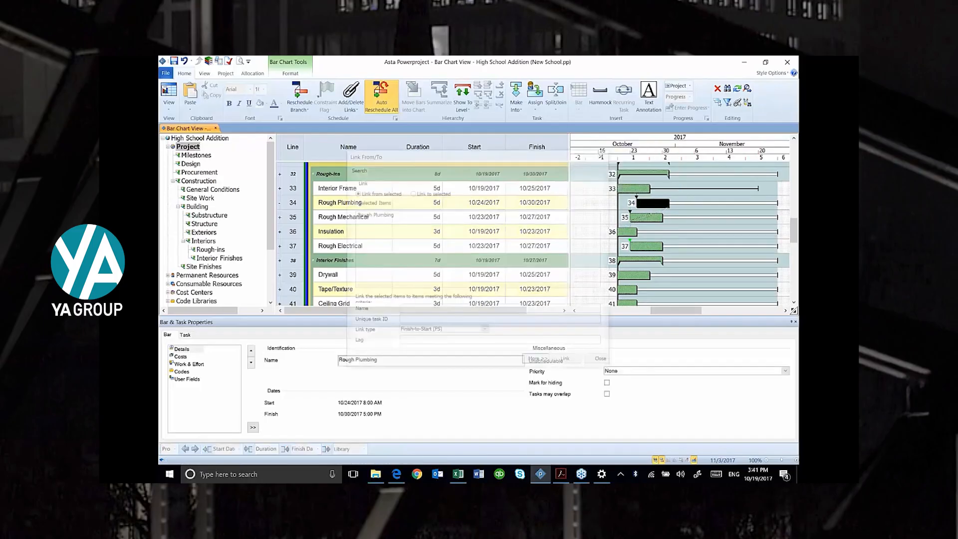
click(604, 362)
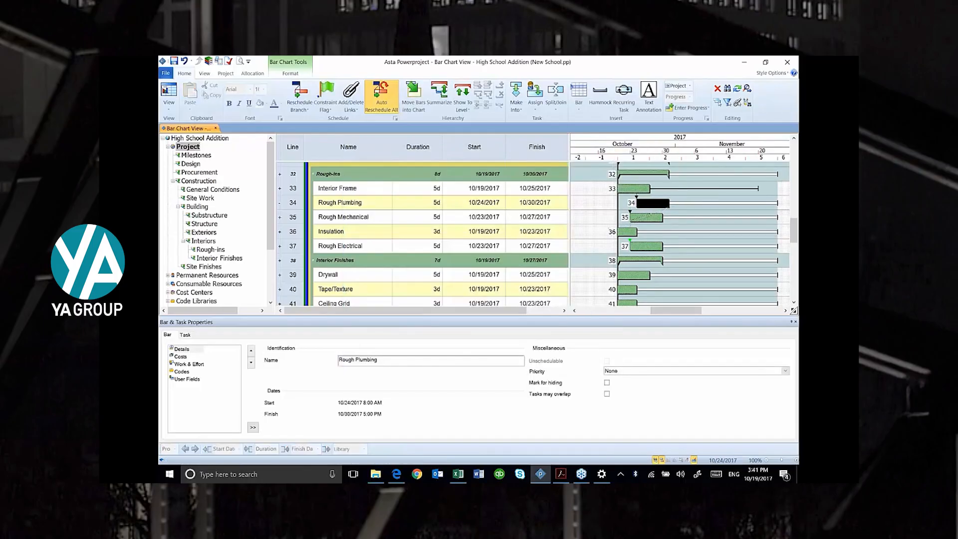
- Link Interior Frame finish-to-start to Insulation, and set the Link From/To dialog for Insulation to Link to selected
drag(650, 189, 615, 232)
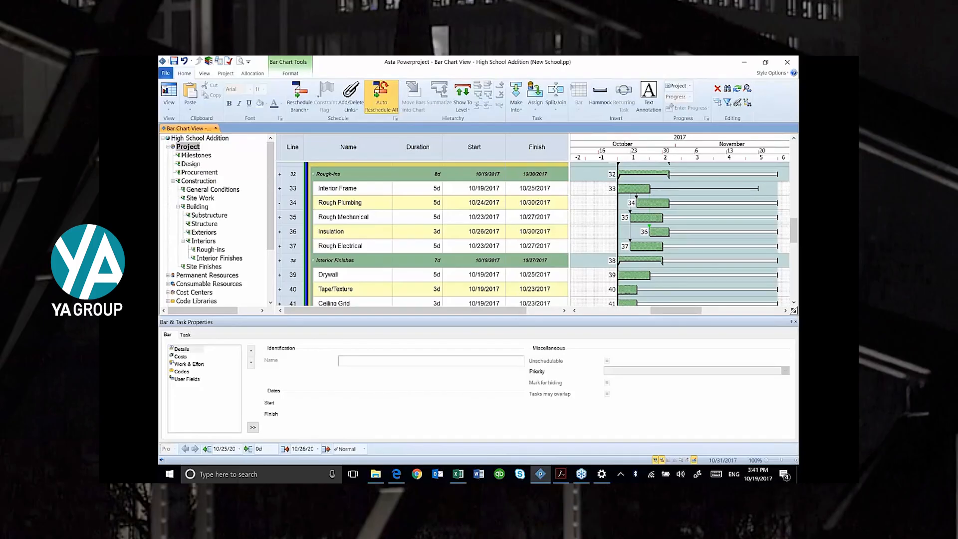
double_click(669, 232)
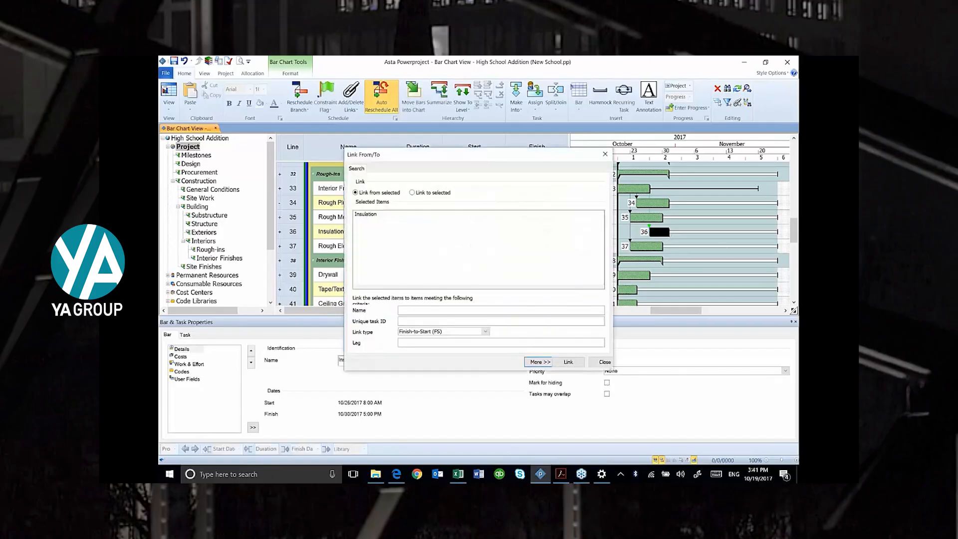
drag(393, 156, 271, 278)
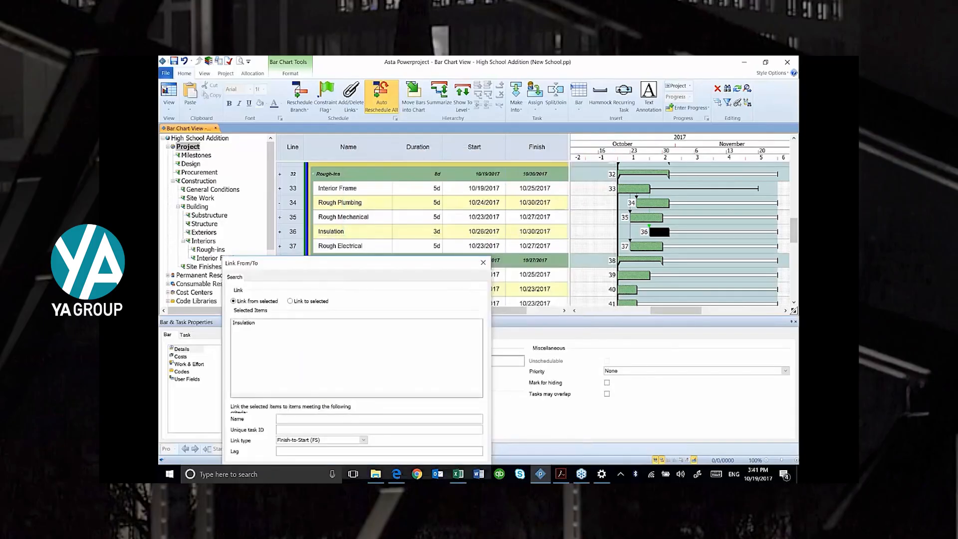
drag(348, 264, 336, 212)
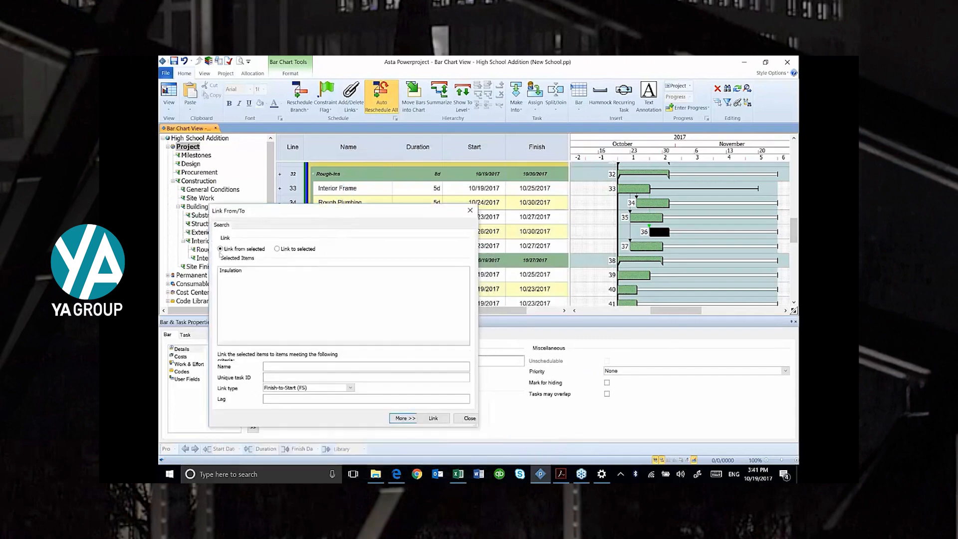
click(277, 249)
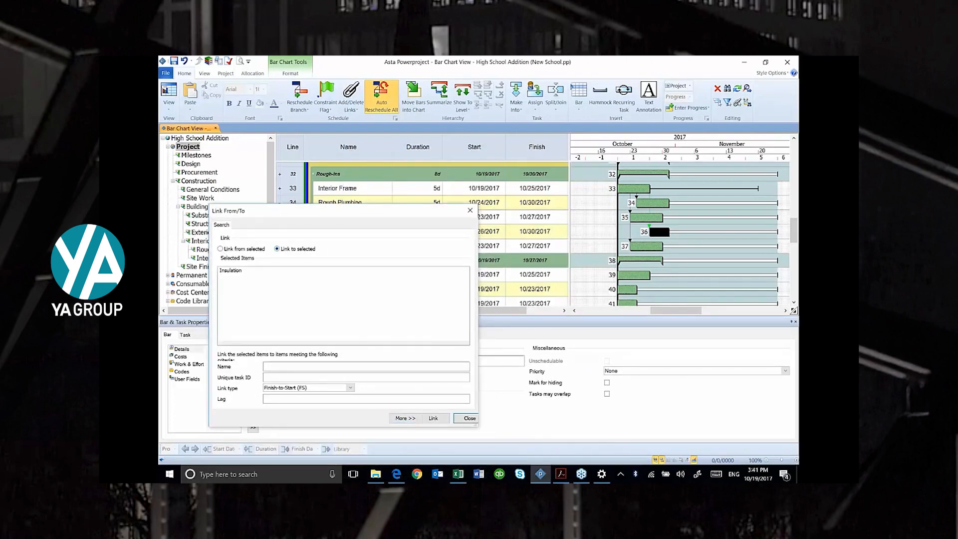
- Search for link ends named *rough* and link Rough Plumbing, Rough Mechanical and Rough Electrical finish-to-start to Insulation
click(299, 366)
text(*rough*)
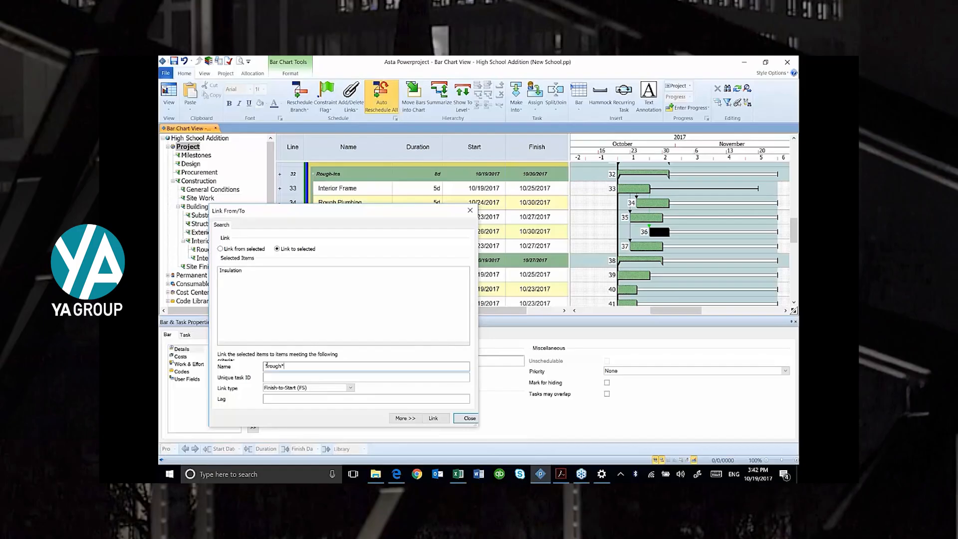
click(433, 418)
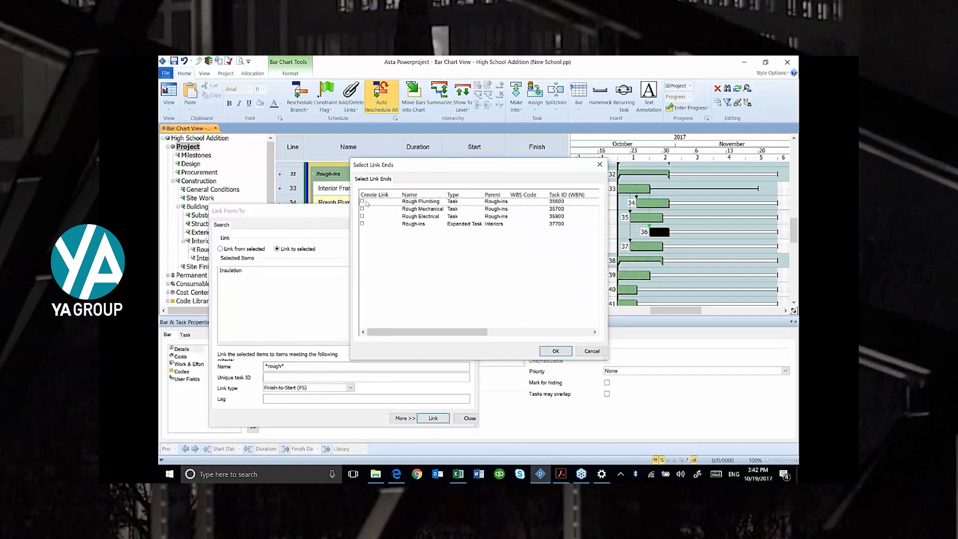
click(361, 203)
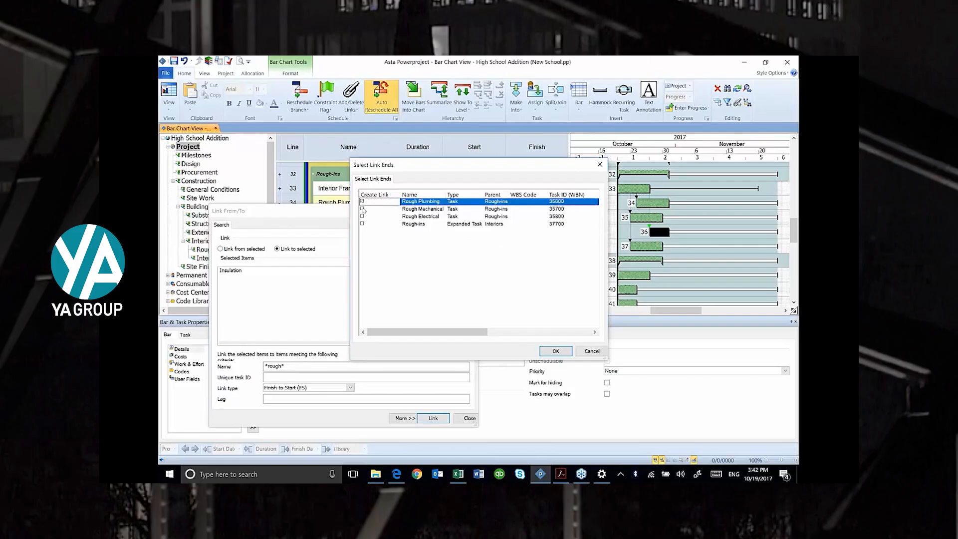
click(362, 209)
click(362, 216)
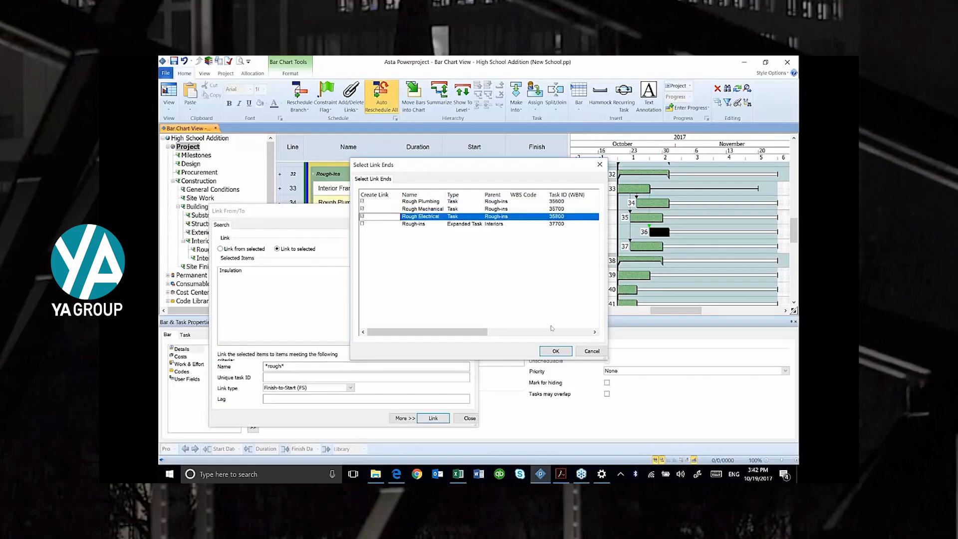
drag(539, 167, 410, 263)
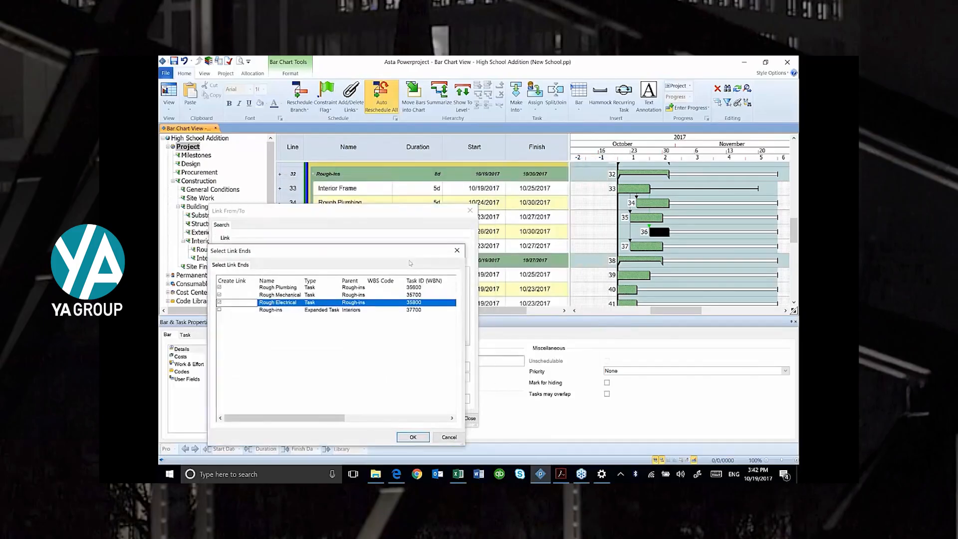
click(413, 437)
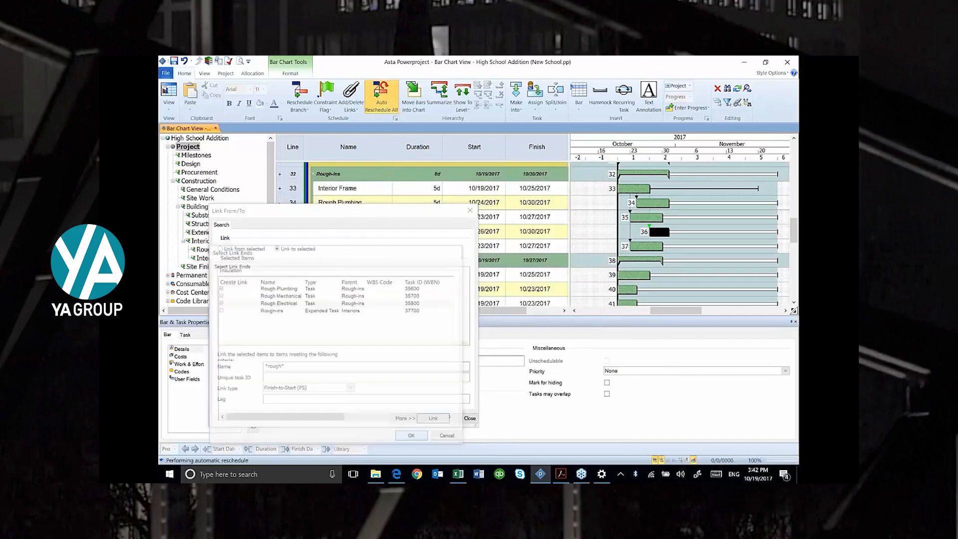
click(468, 418)
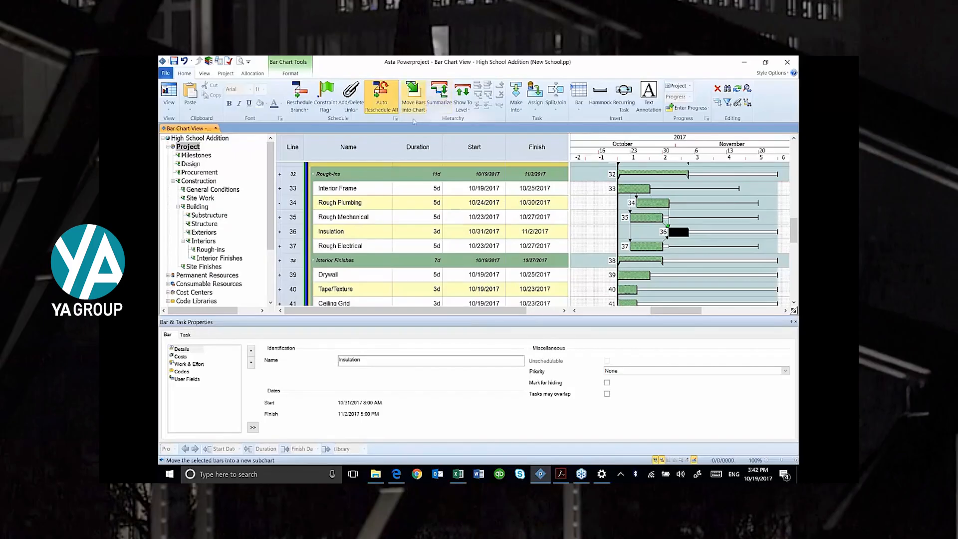
- Use Link Tasks Mode to link Insulation to Drywall, Tape/Texture and Paint in sequence
click(351, 105)
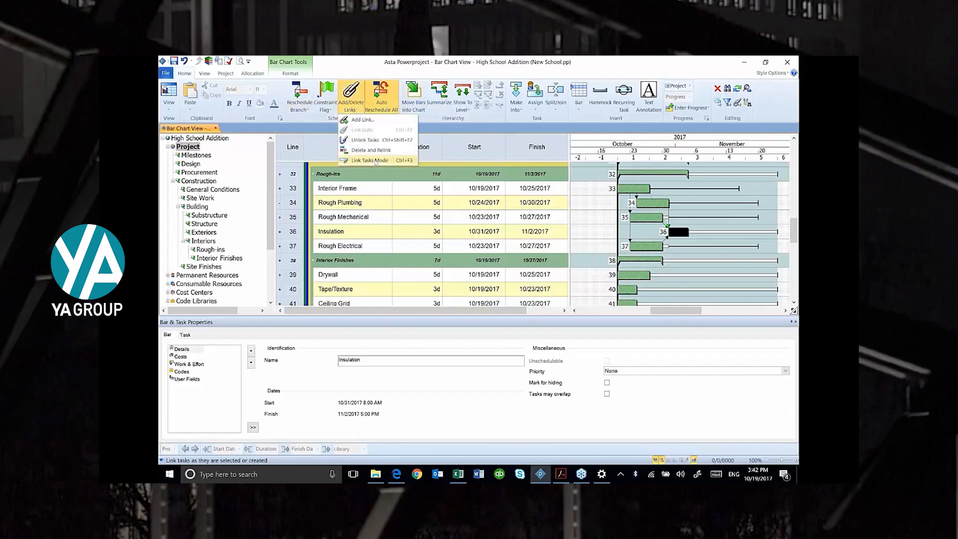
click(369, 160)
scroll(711, 259, down, 6)
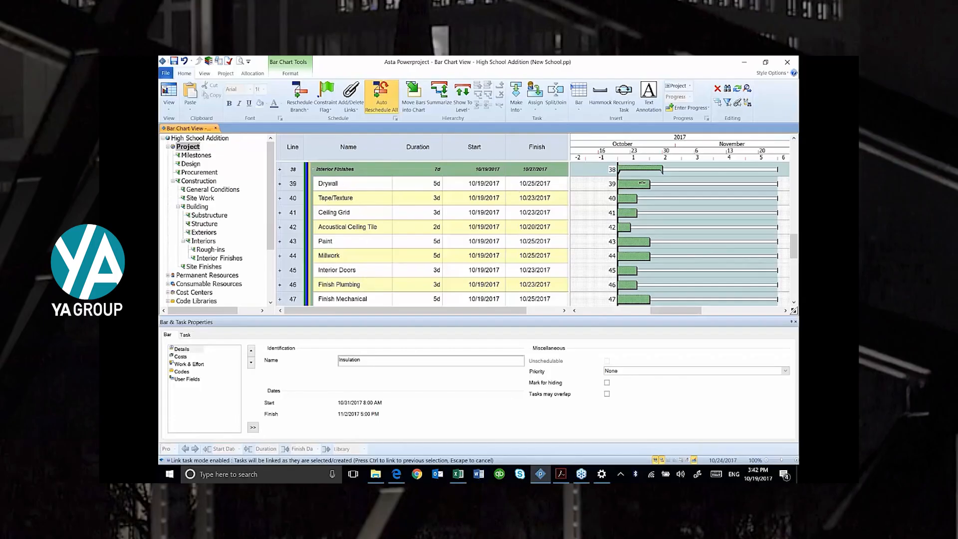
drag(637, 182, 708, 184)
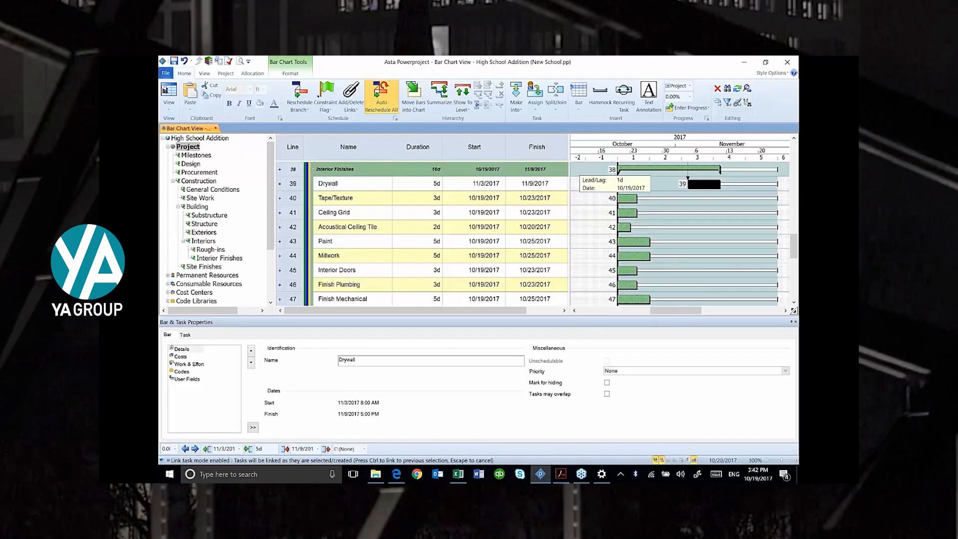
click(628, 198)
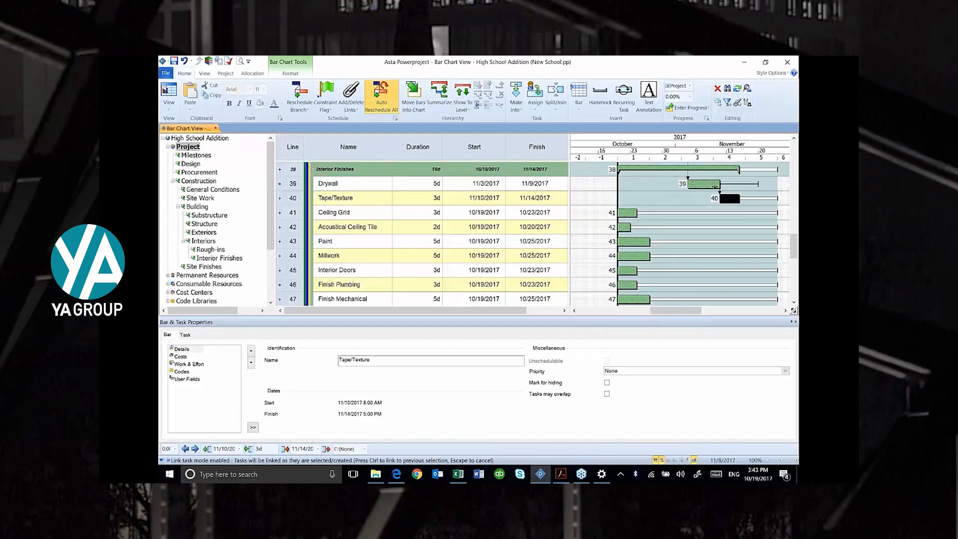
drag(733, 200, 733, 205)
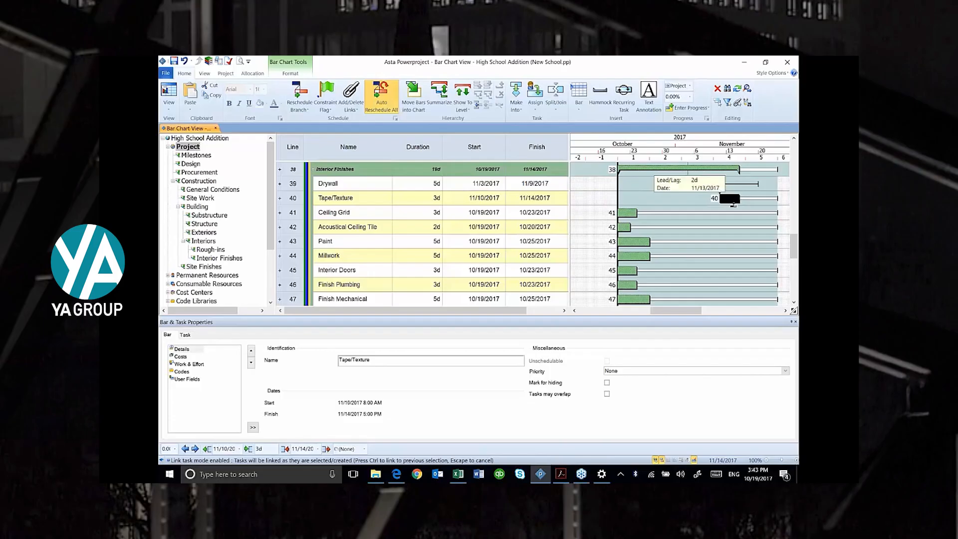
drag(733, 205, 727, 201)
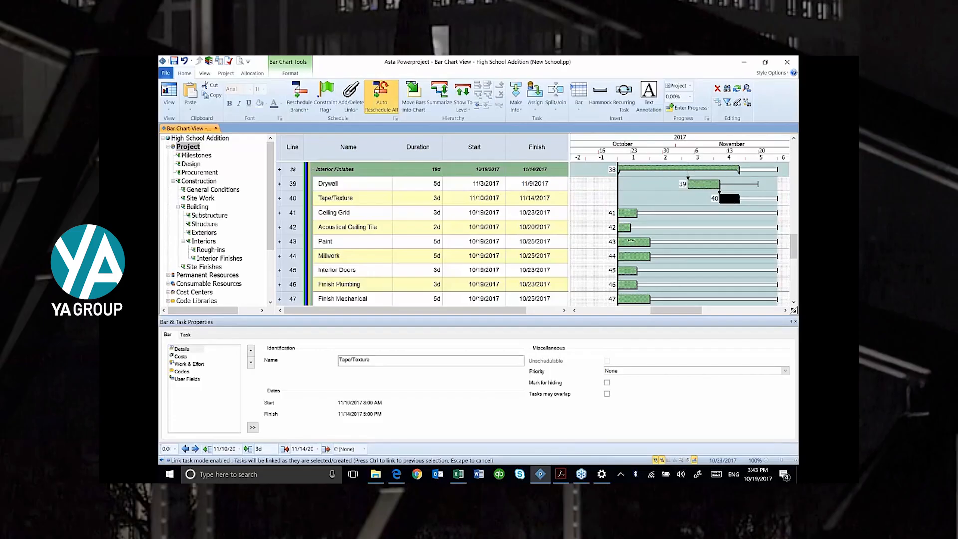
click(630, 242)
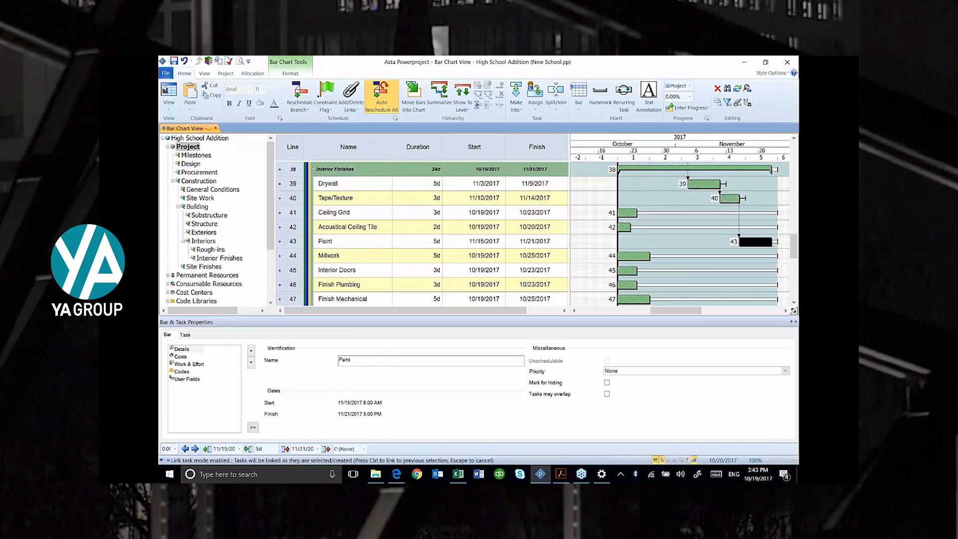
- Continue the link chain from Paint to Ceiling Grid, Finish Mechanical and Acoustical Ceiling Tile
scroll(685, 256, down, 1)
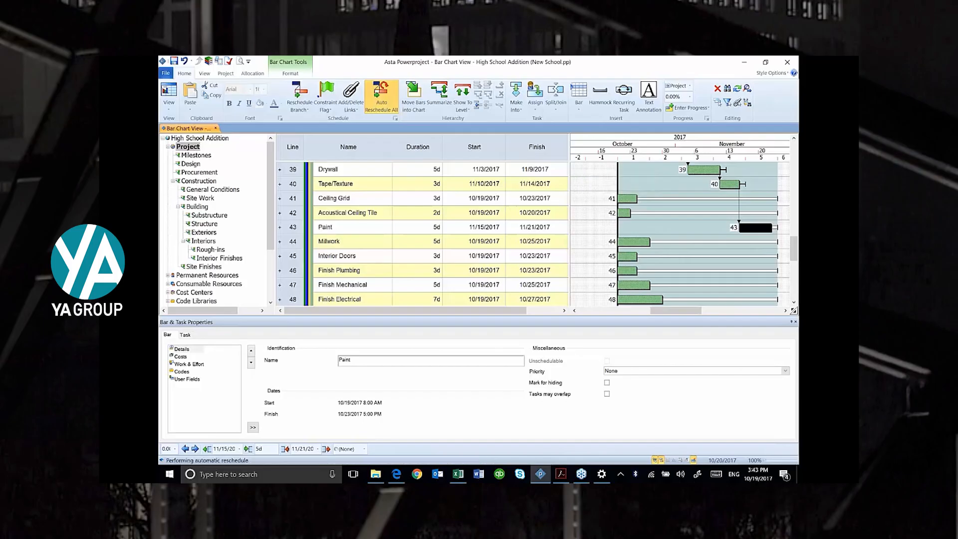
click(624, 197)
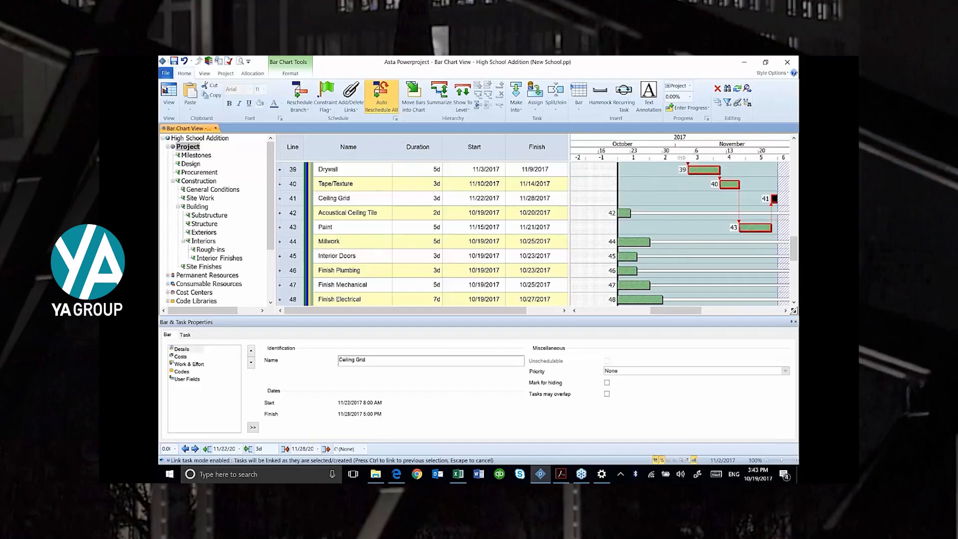
drag(681, 157, 638, 157)
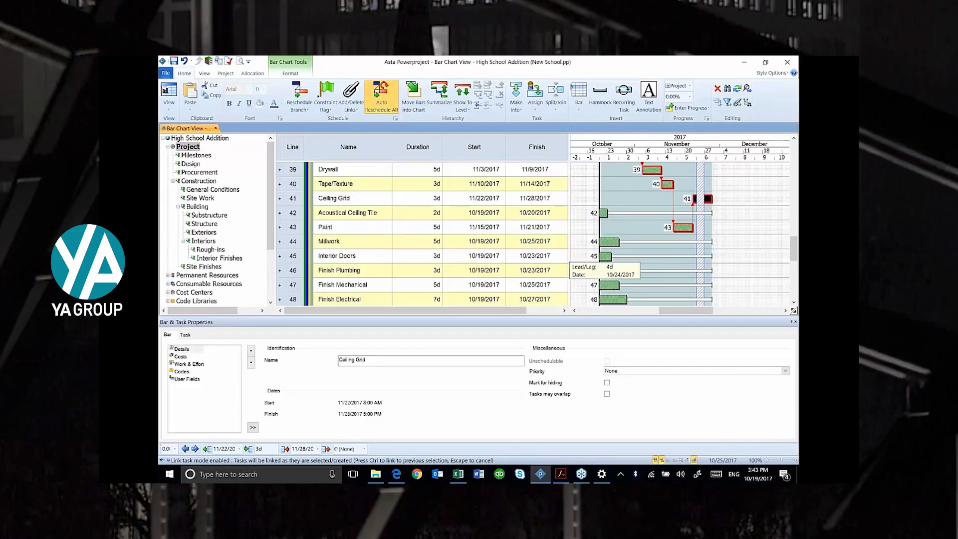
click(609, 285)
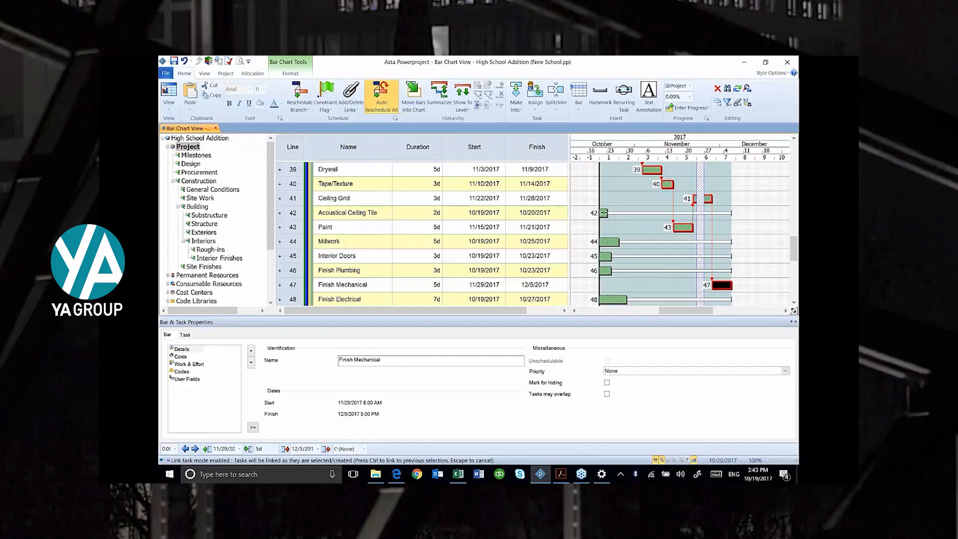
click(604, 213)
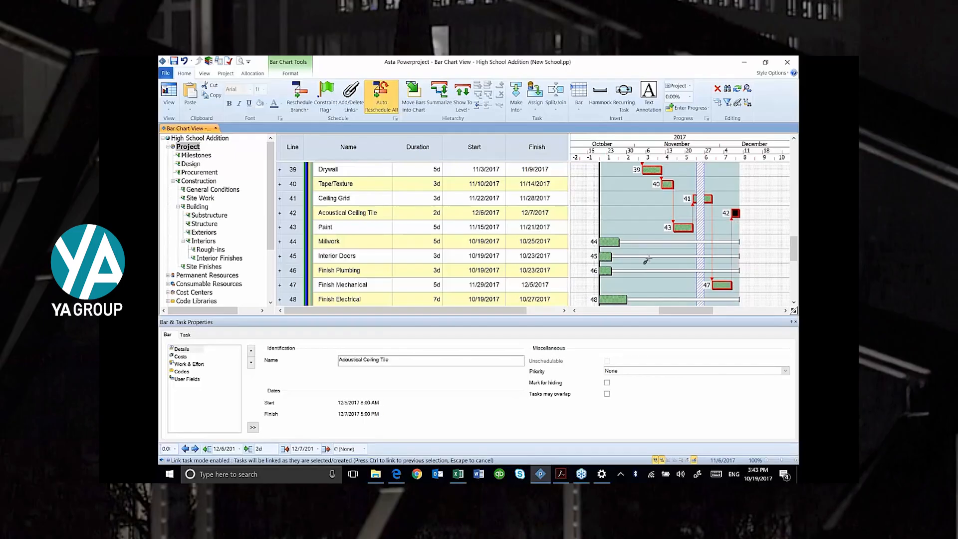
- Continue the link chain from Acoustical Ceiling Tile to Flooring, Millwork, Interior Doors and Test & Balance
scroll(646, 260, down, 2)
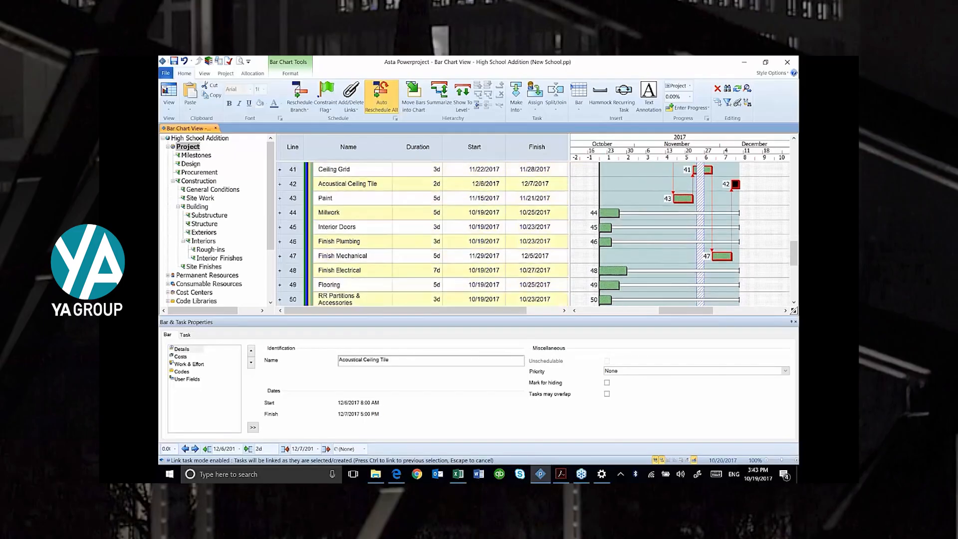
click(604, 285)
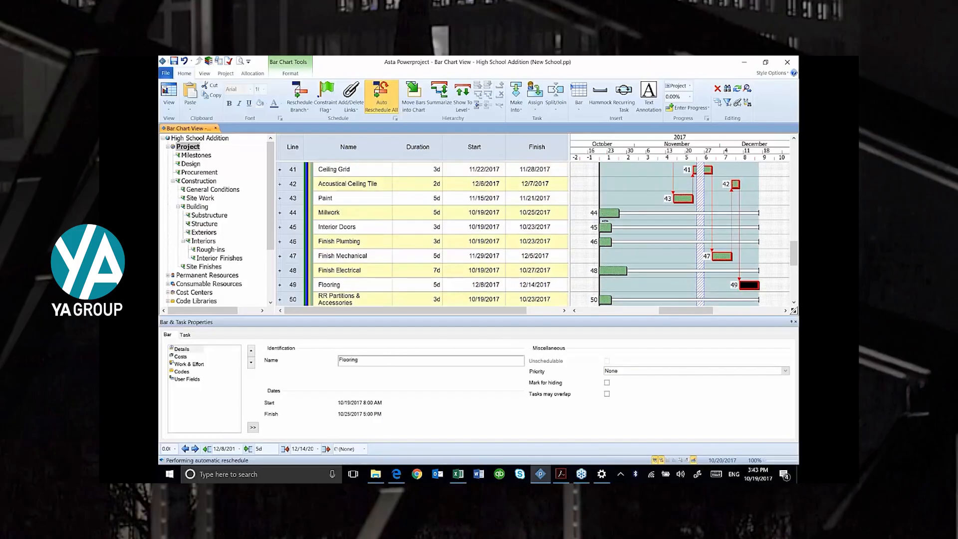
click(606, 213)
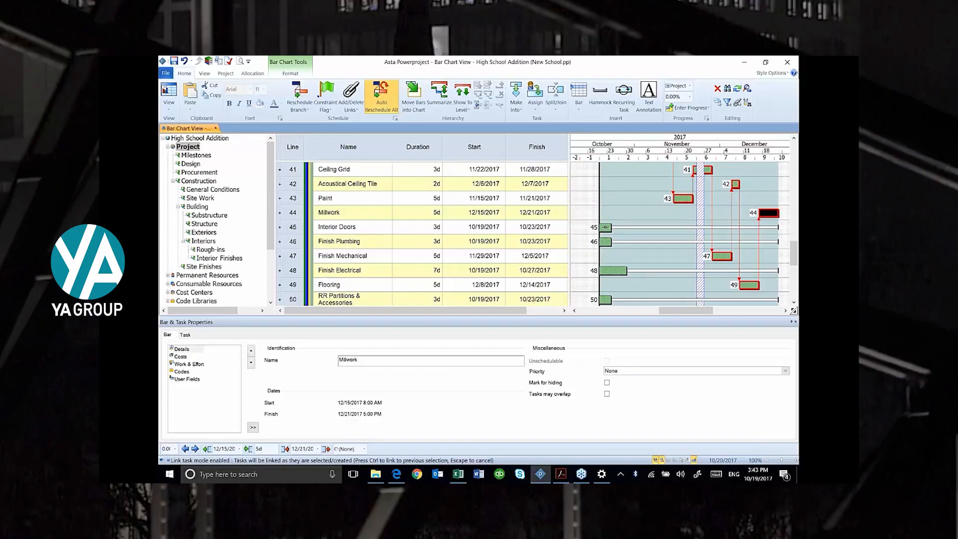
click(606, 227)
scroll(646, 271, down, 3)
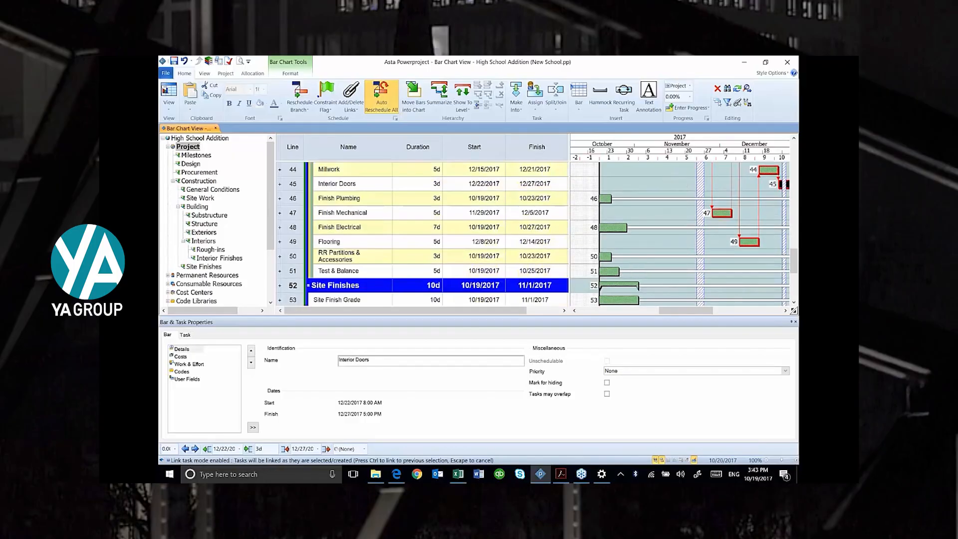
click(616, 271)
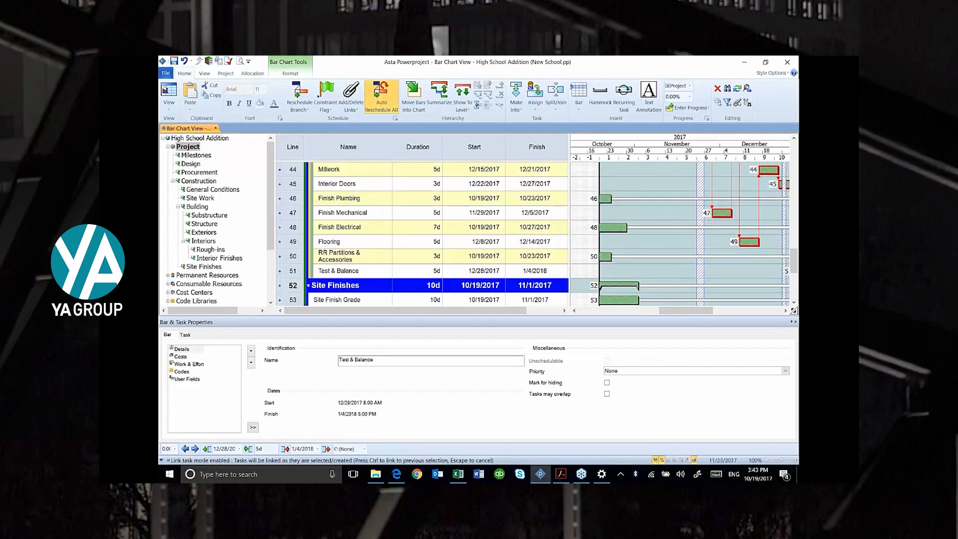
- Review the linked Interior Finishes sequence in the bar chart, from Drywall through Test & Balance
drag(690, 159, 656, 159)
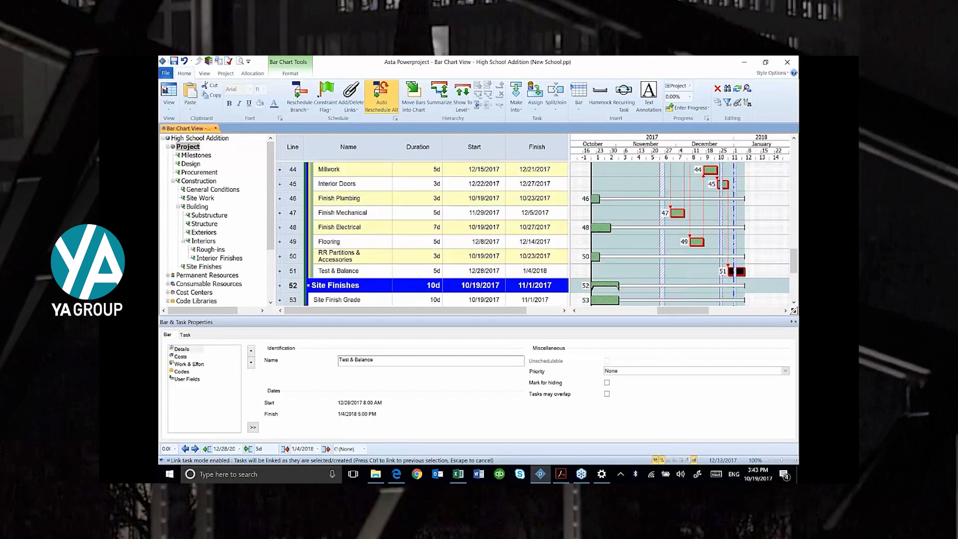
scroll(728, 255, up, 1)
scroll(728, 255, up, 4)
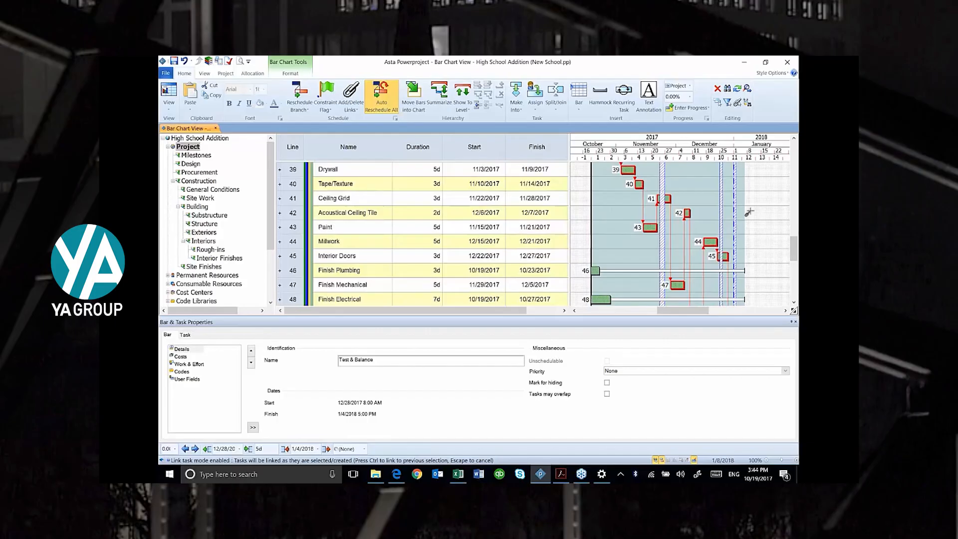
scroll(760, 229, down, 1)
scroll(759, 230, down, 5)
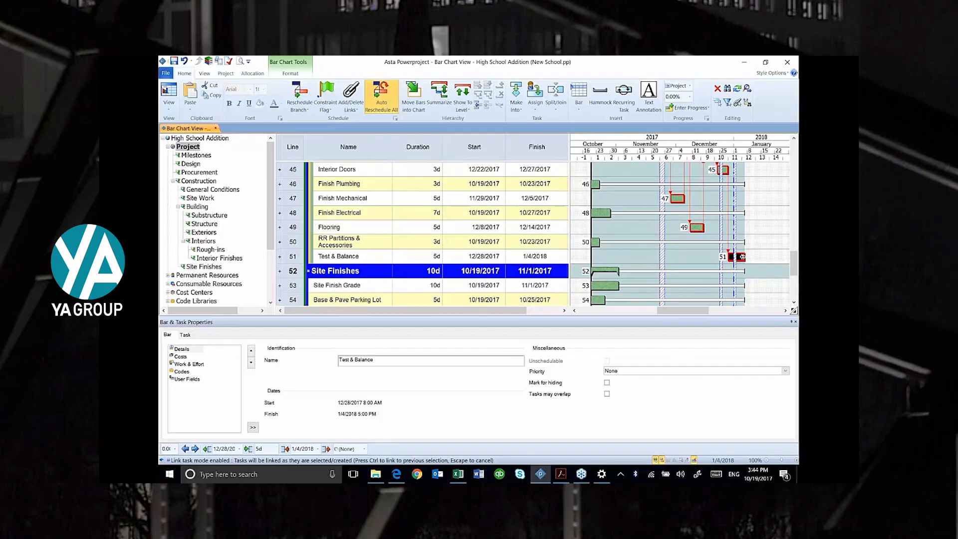
click(484, 198)
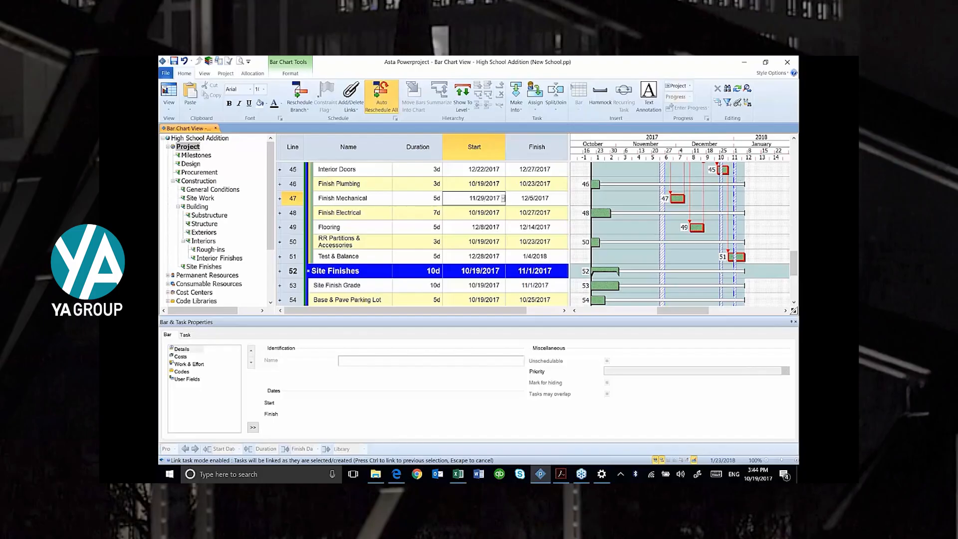
click(794, 140)
click(793, 140)
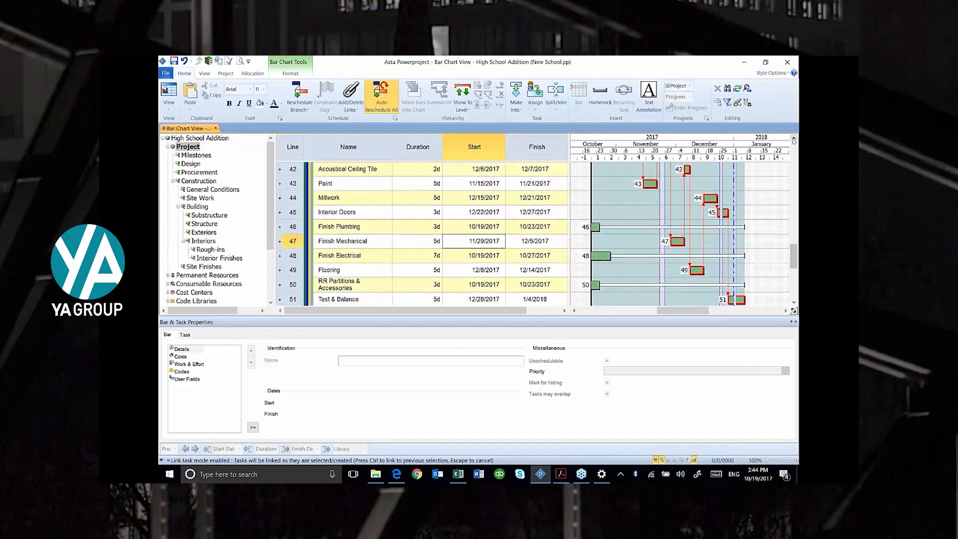
click(794, 140)
click(794, 141)
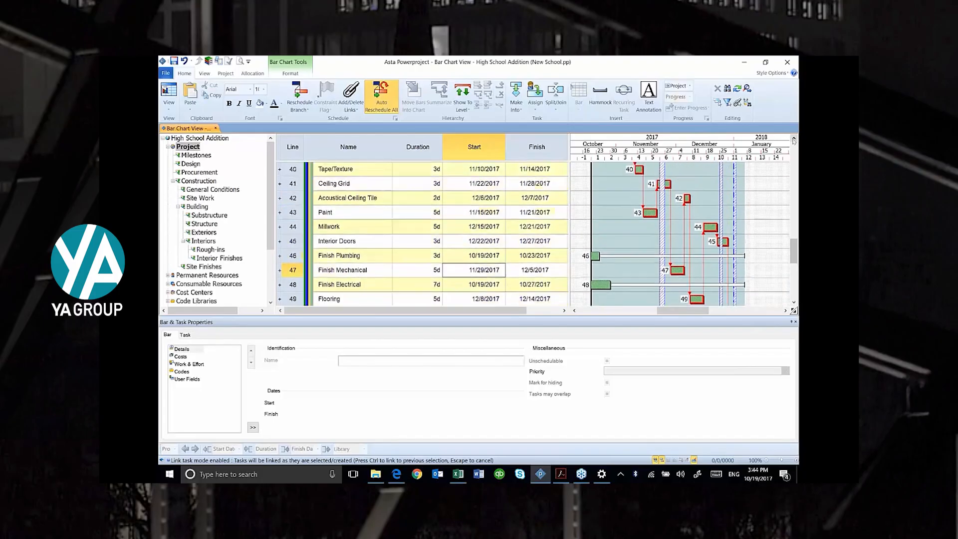
- Link Ceiling Grid to Finish Electrical in the Interior Finishes bar chart
click(793, 140)
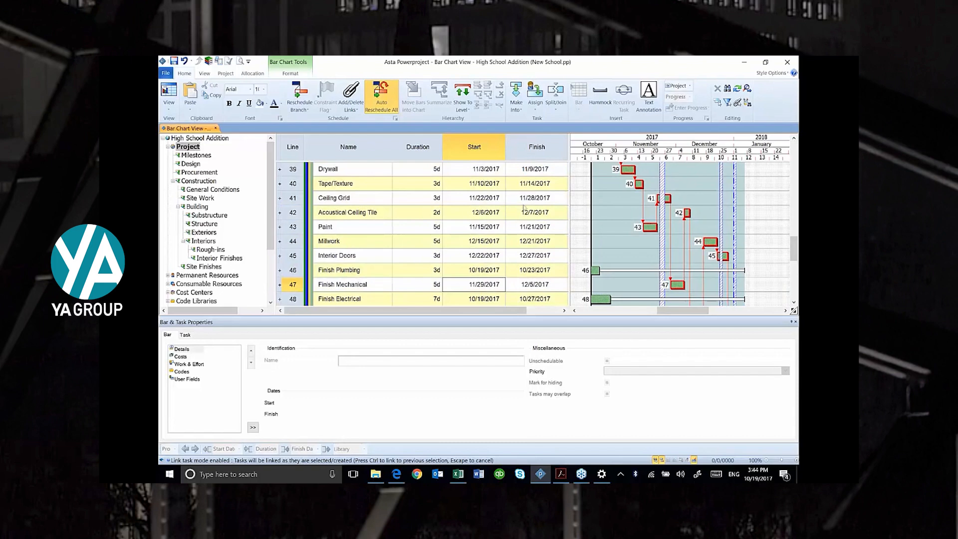
click(667, 198)
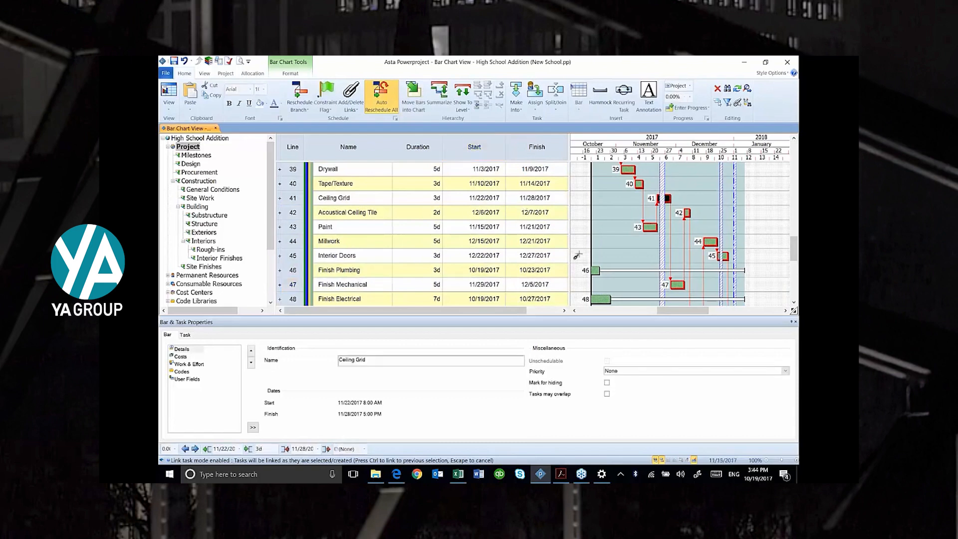
scroll(581, 256, down, 2)
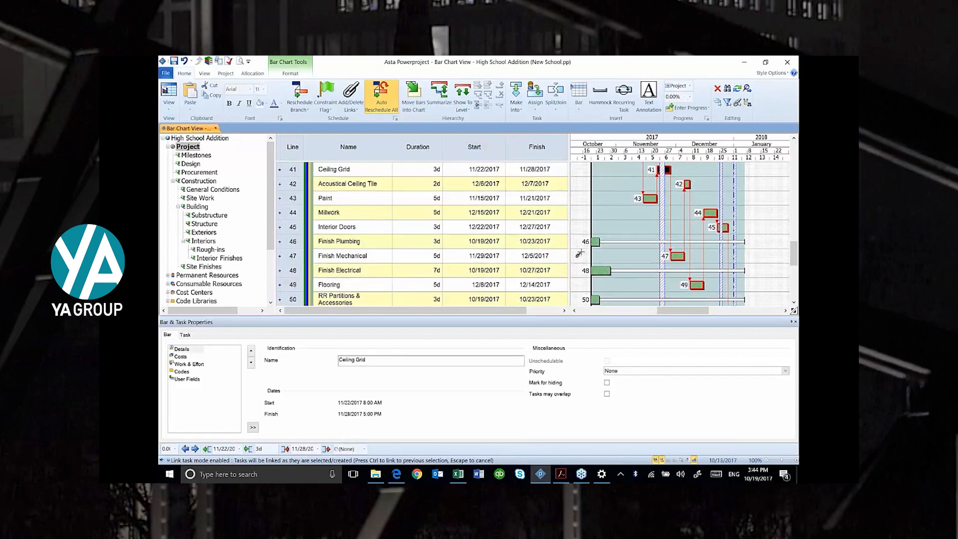
click(602, 270)
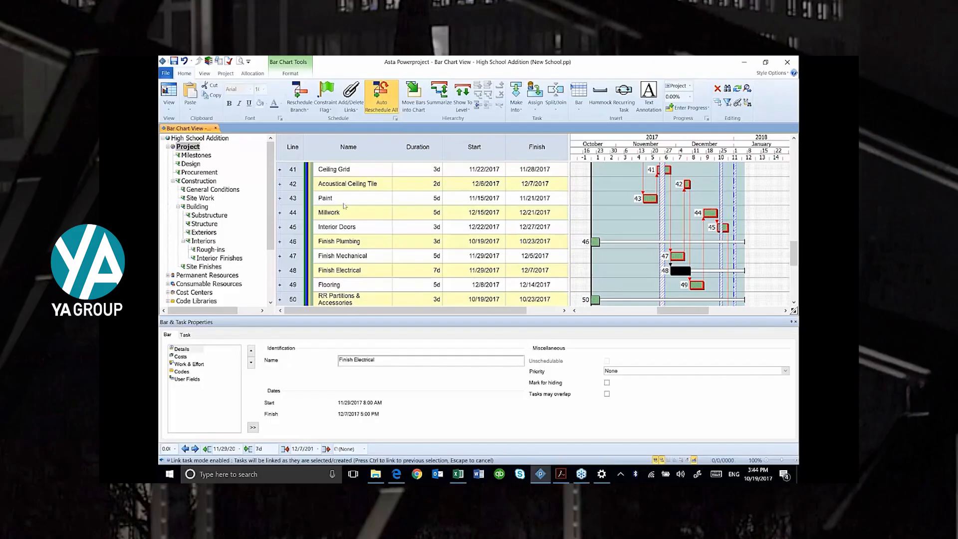
- Link Finish Electrical to Acoustical Ceiling Tile, ending the current link chain
click(336, 169)
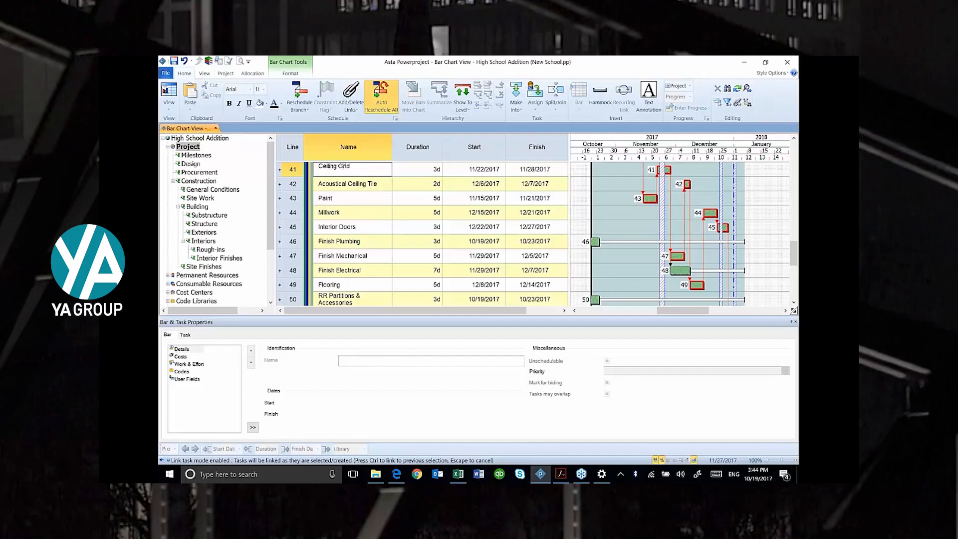
click(681, 271)
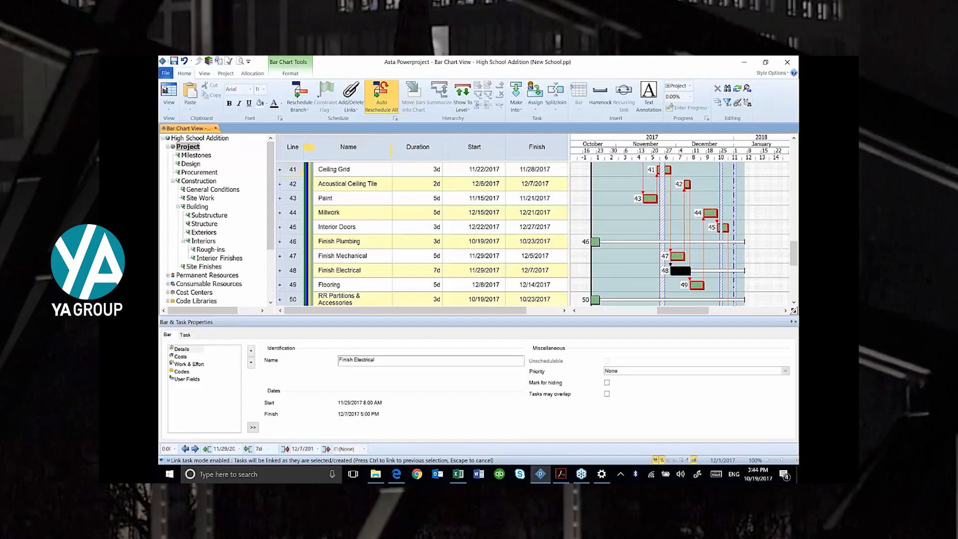
click(688, 184)
click(488, 200)
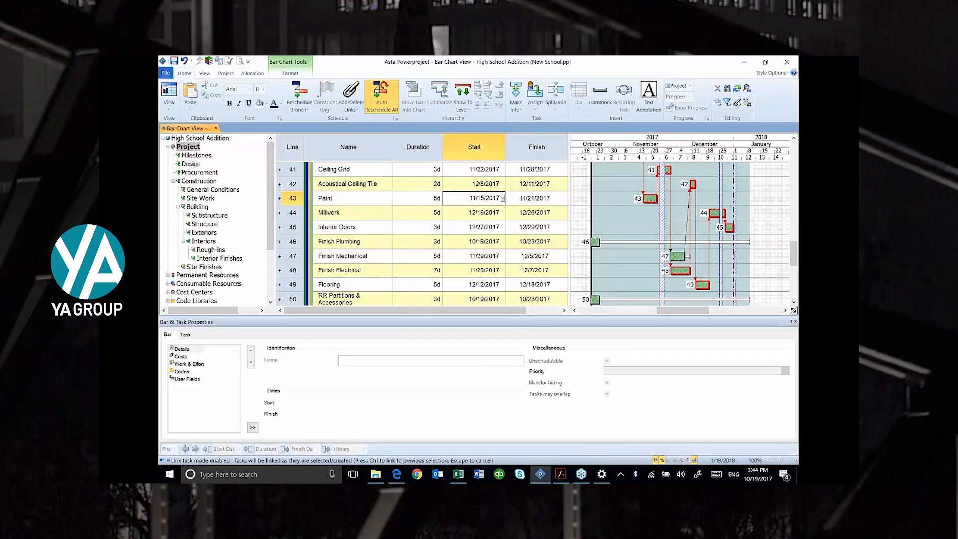
- Link Flooring to Finish Plumbing, RR Partitions & Accessories and Test & Balance in sequence
scroll(641, 260, down, 2)
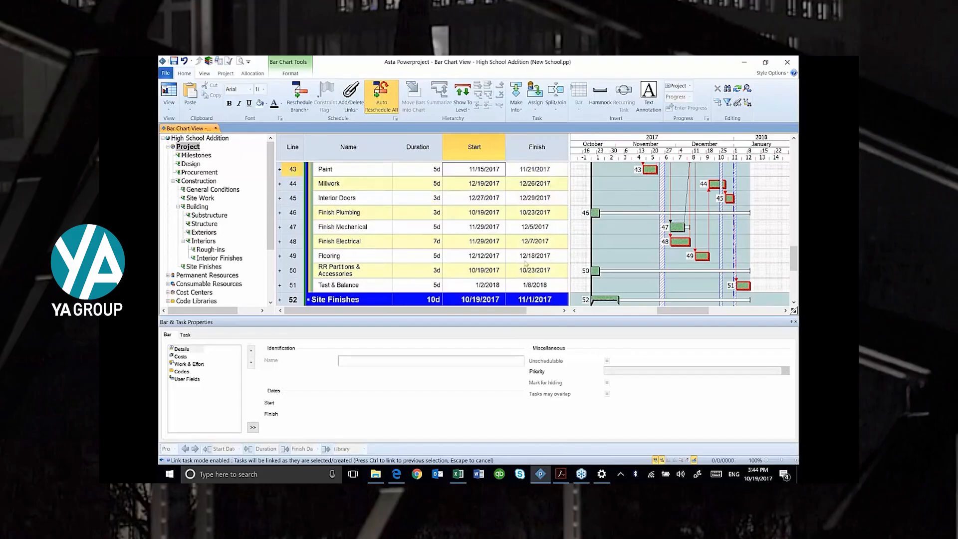
click(701, 256)
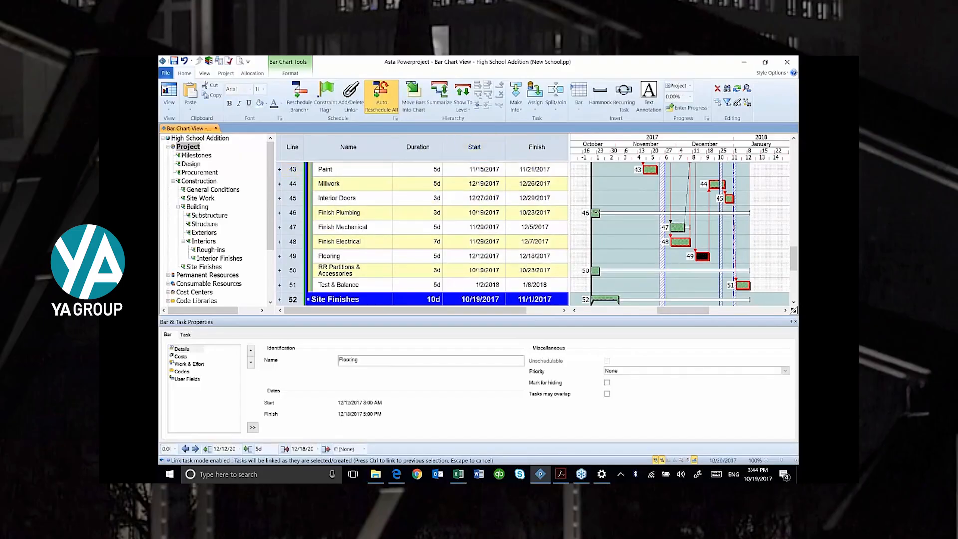
click(595, 212)
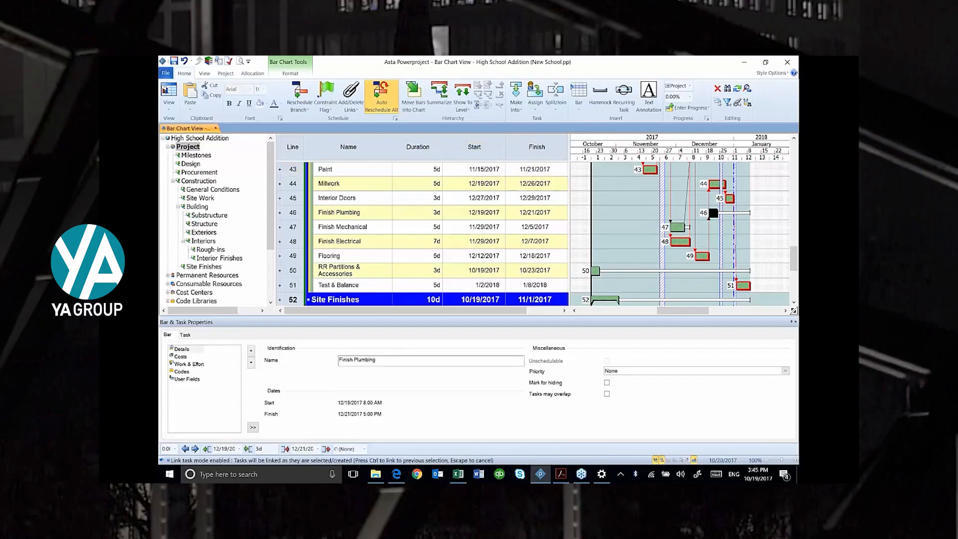
click(595, 270)
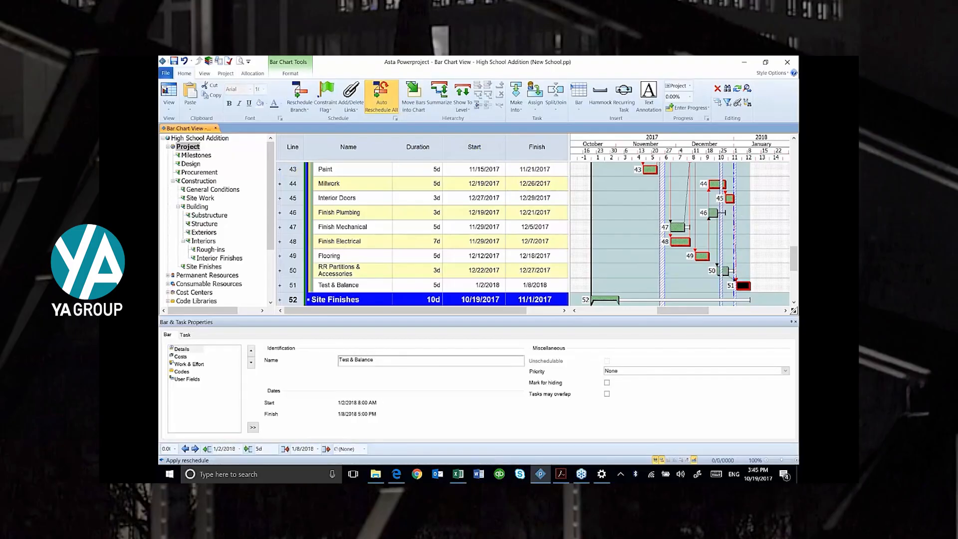
- Turn off Link Tasks Mode after the Interior Finishes tasks are linked
scroll(648, 229, down, 1)
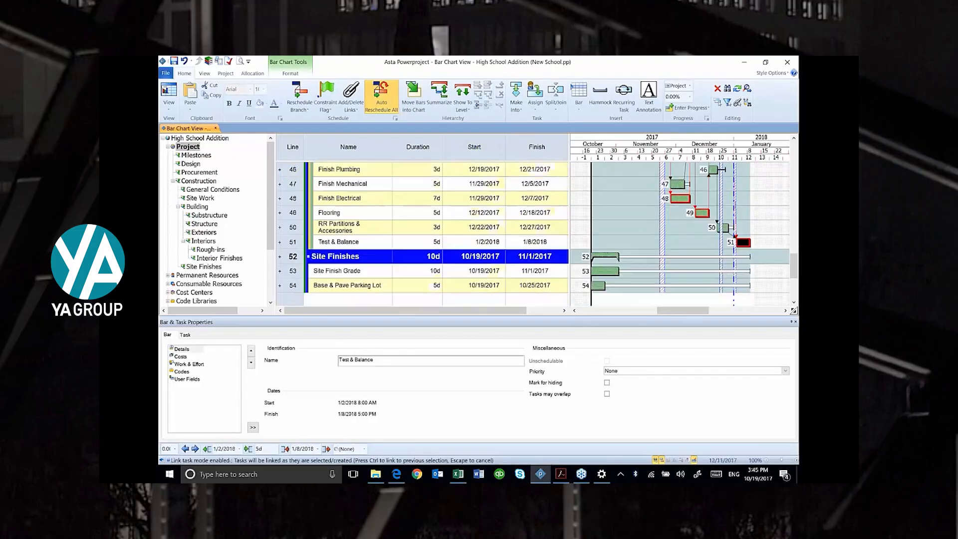
scroll(648, 230, down, 1)
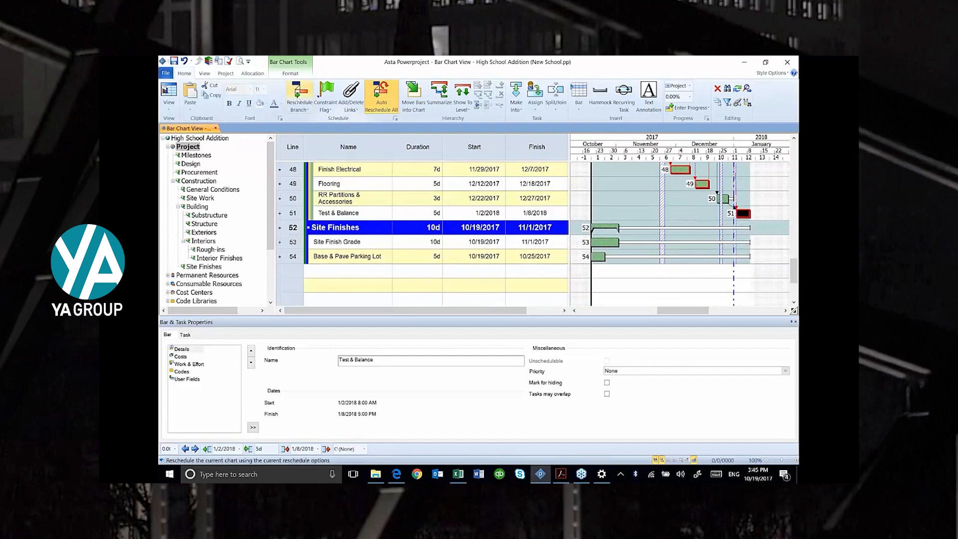
click(300, 108)
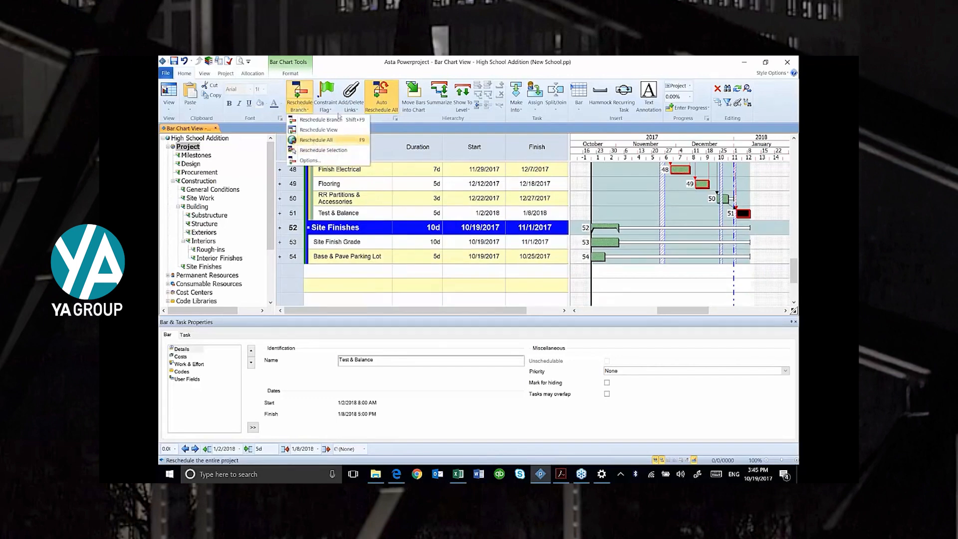
click(352, 106)
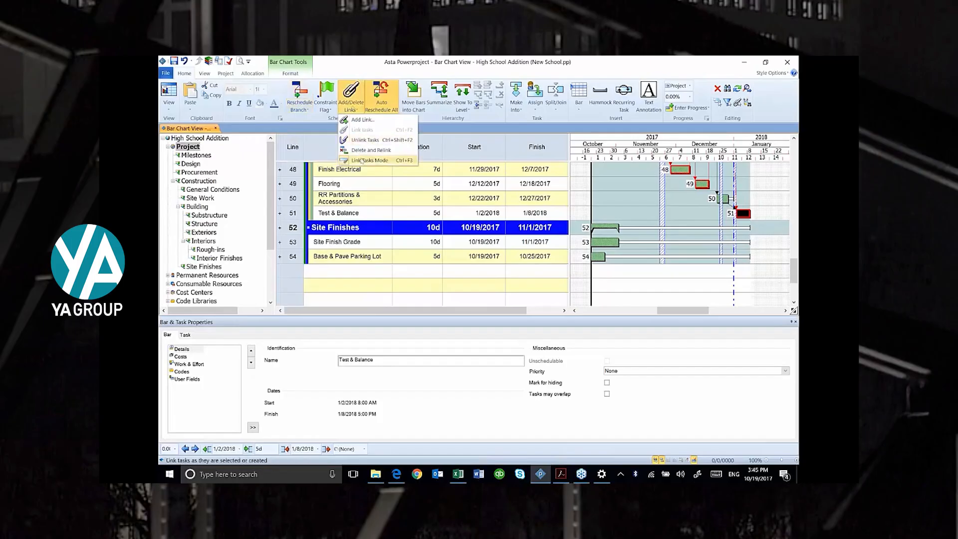
click(362, 161)
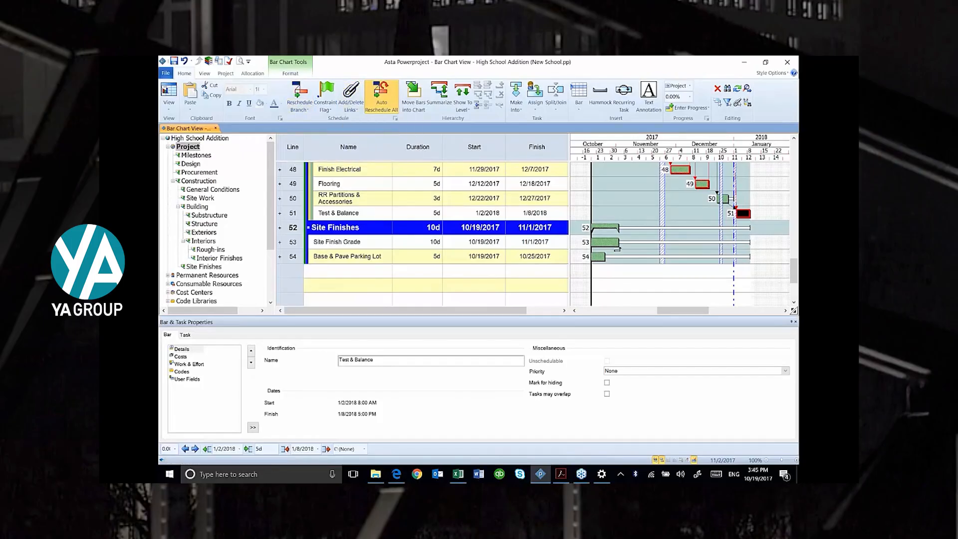
- Link the finish of Site Finish Grade to the start of Base & Pave Parking Lot under Site Finishes
mouse_move(618, 243)
mouse_down()
mouse_move(591, 257)
mouse_move(610, 256)
mouse_up()
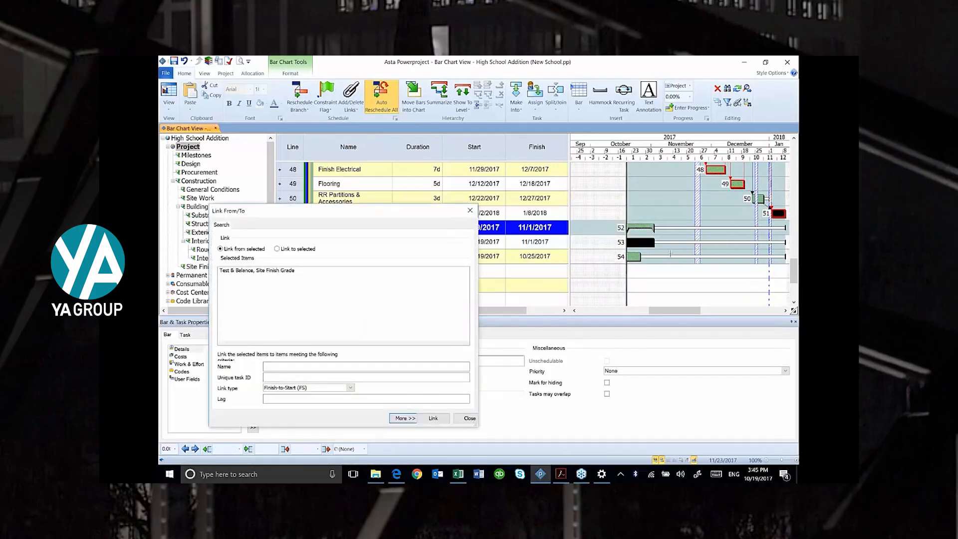
click(458, 421)
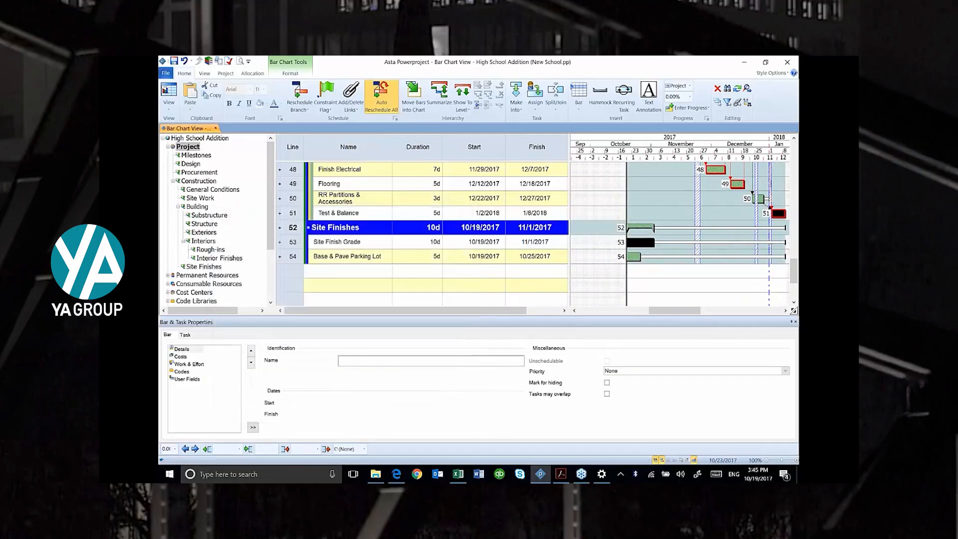
drag(653, 243, 628, 258)
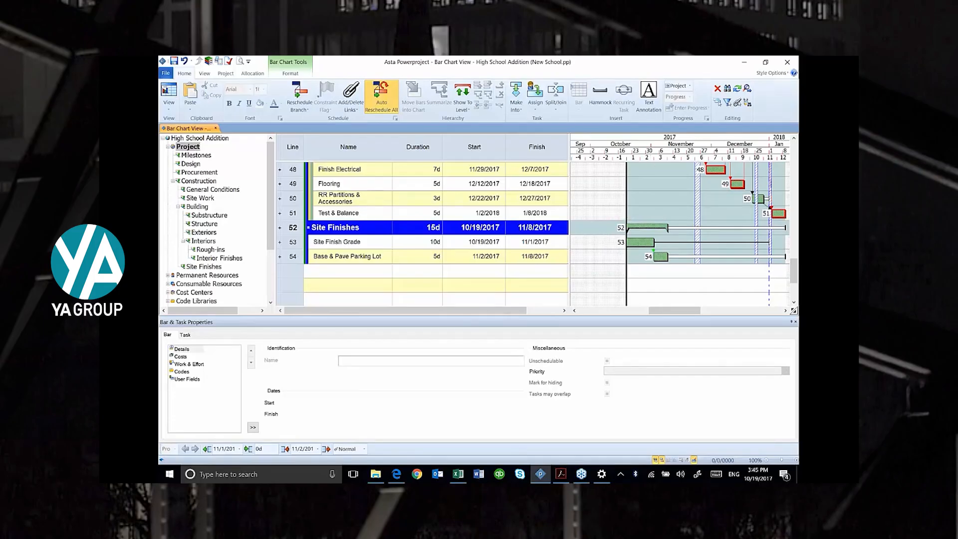
- Link Mobilization to Survey and Staking by selecting both task rows and applying Link tasks
key(alt+Tab)
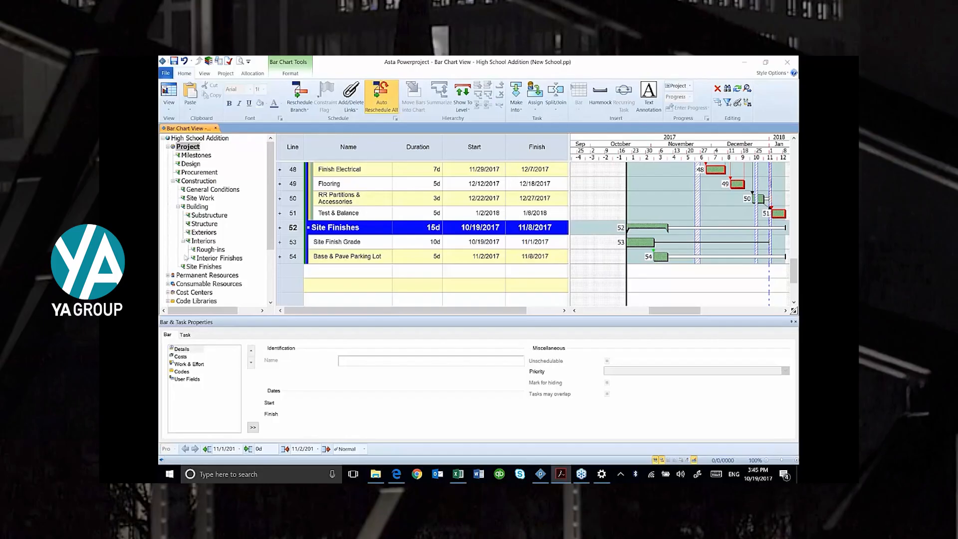
scroll(431, 239, up, 1)
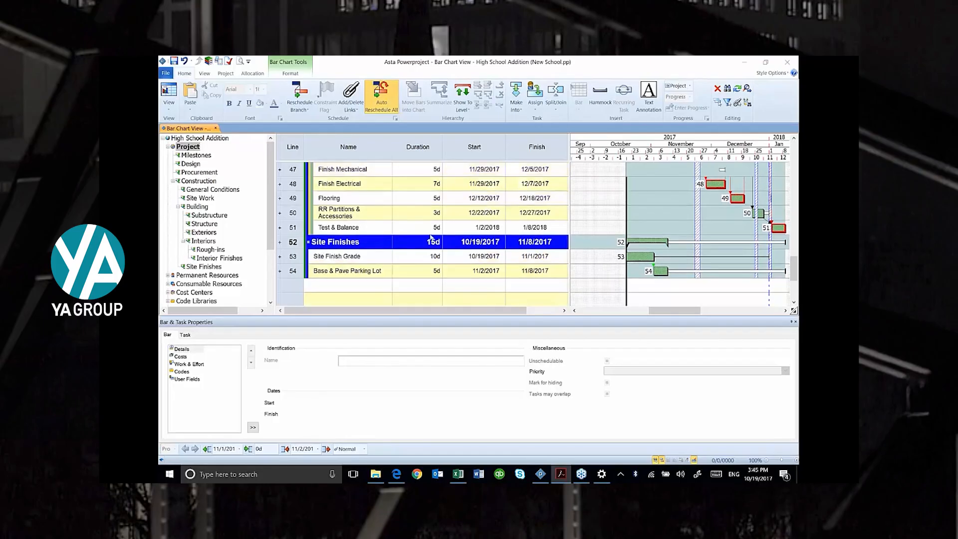
scroll(431, 238, up, 1)
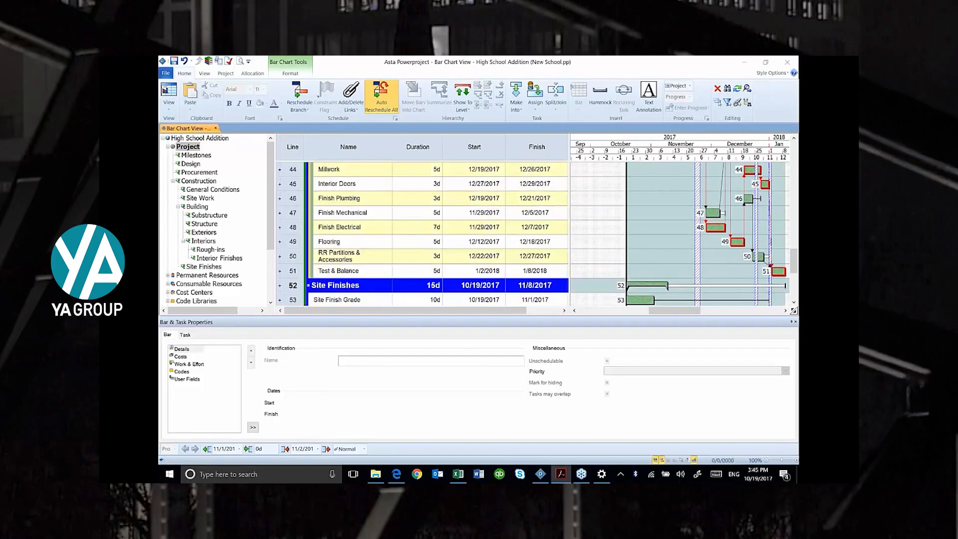
drag(794, 261, 794, 152)
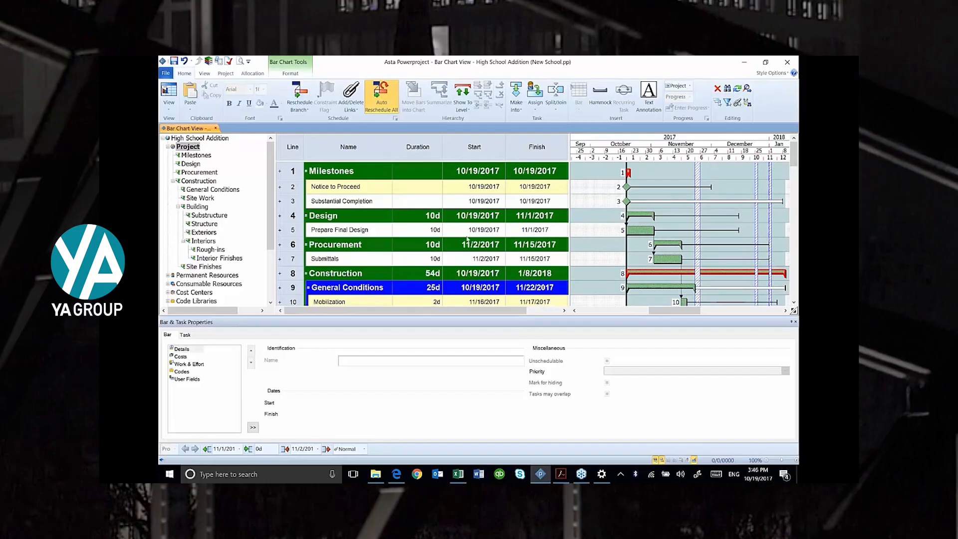
scroll(483, 245, down, 3)
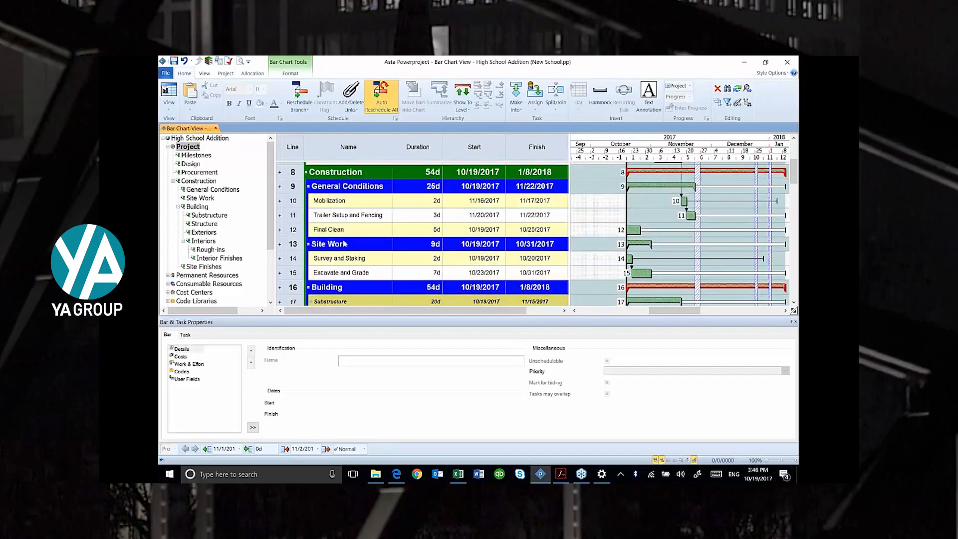
click(333, 264)
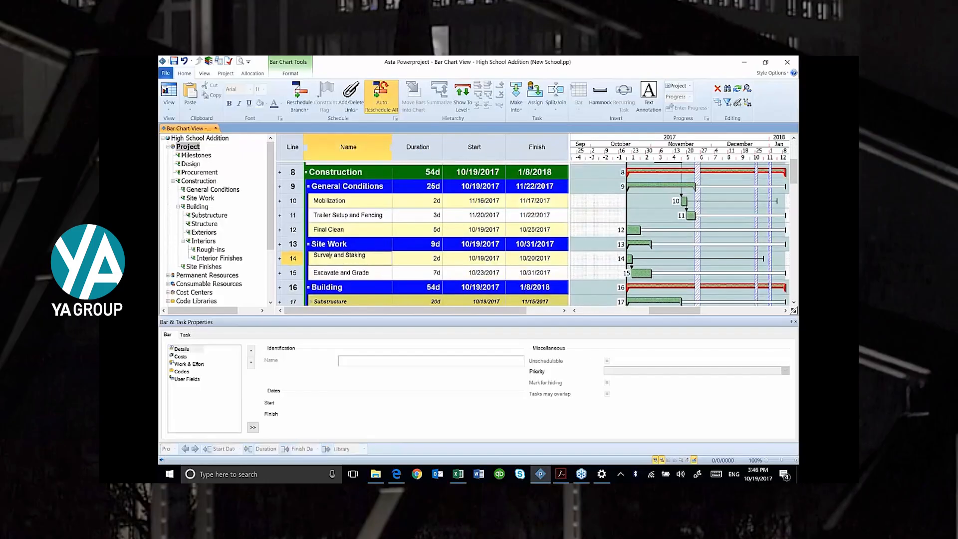
click(293, 259)
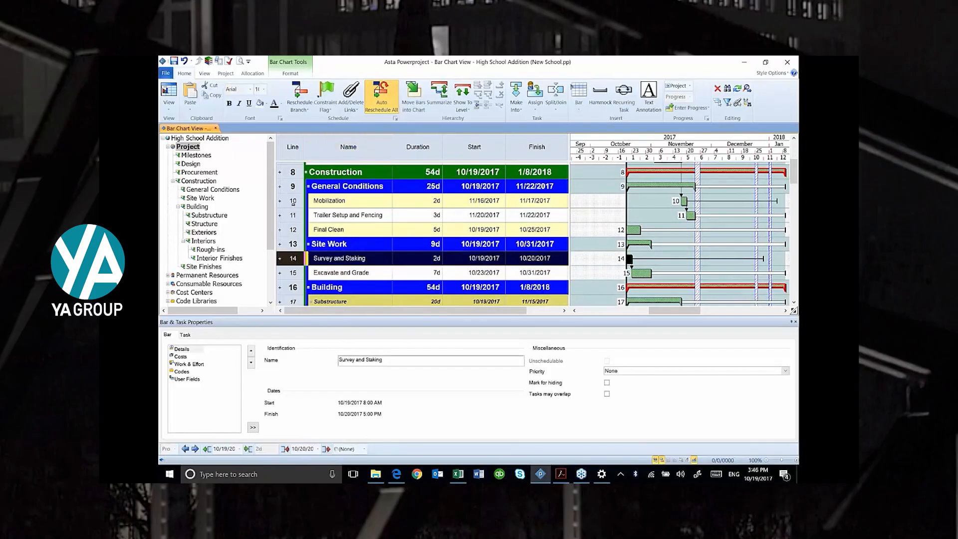
click(292, 200)
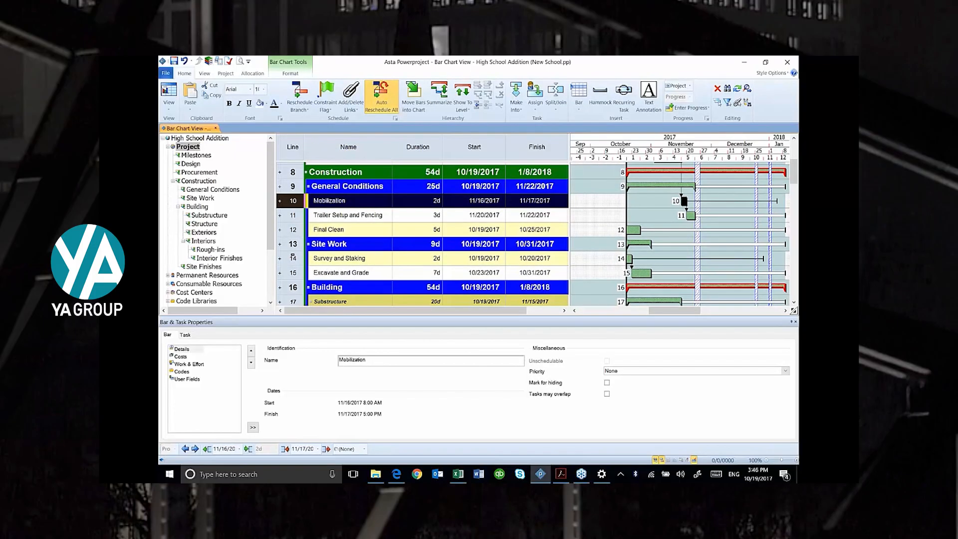
ctrl+click(293, 258)
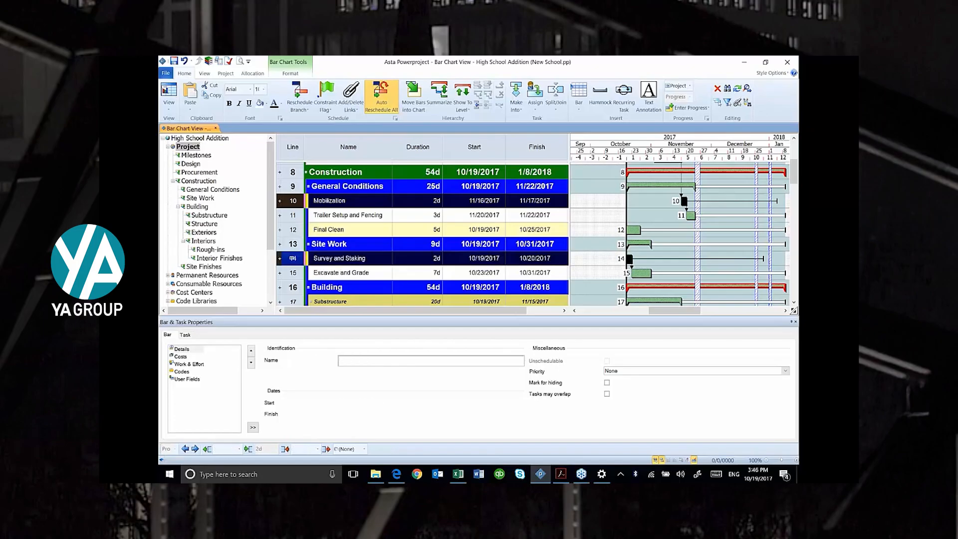
click(350, 96)
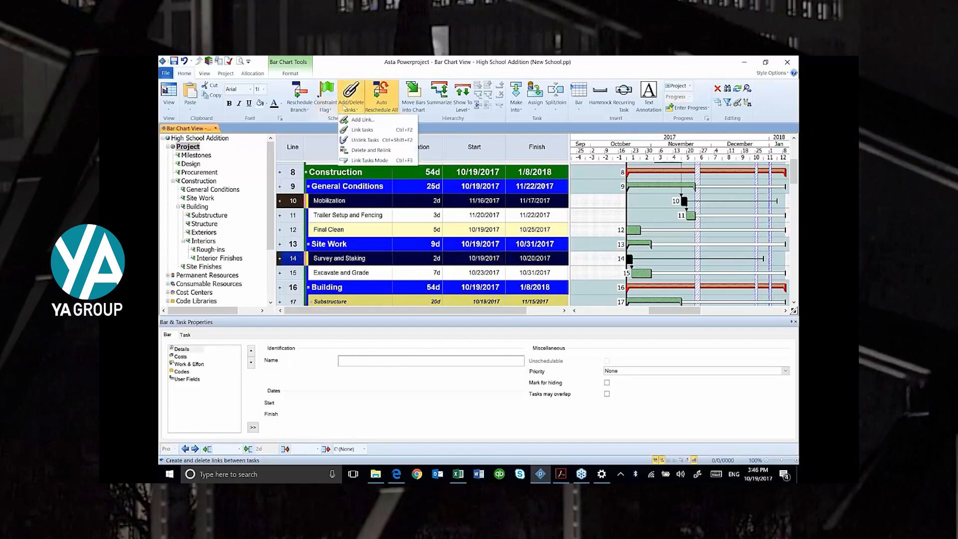
click(362, 131)
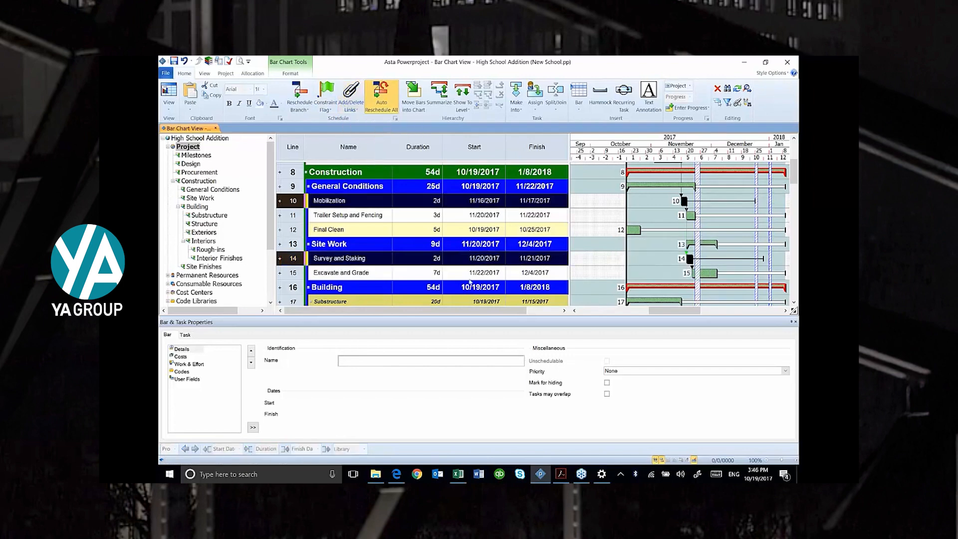
- Link the finish of Excavate and Grade to the start of Layout and Grade Pad in the Substructure section
scroll(681, 203, down, 1)
click(359, 275)
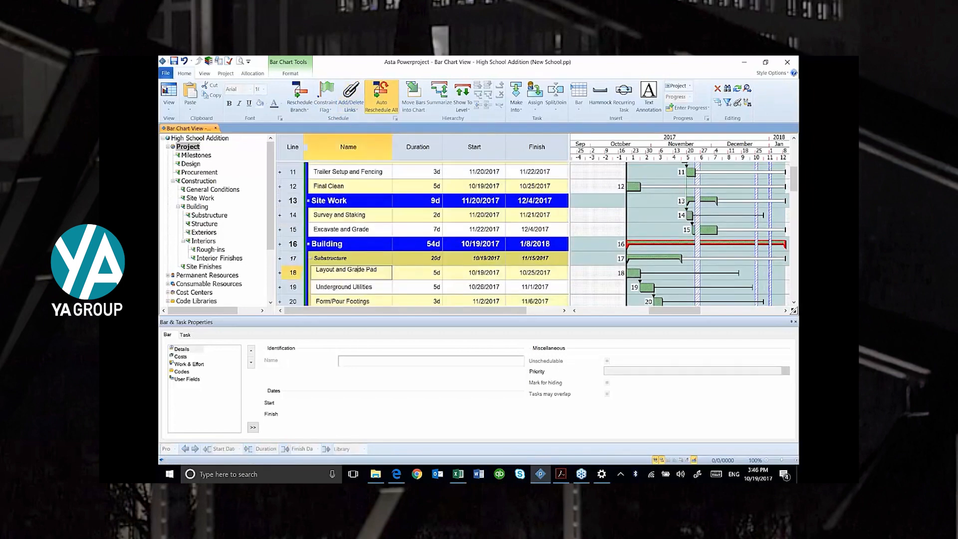
click(295, 230)
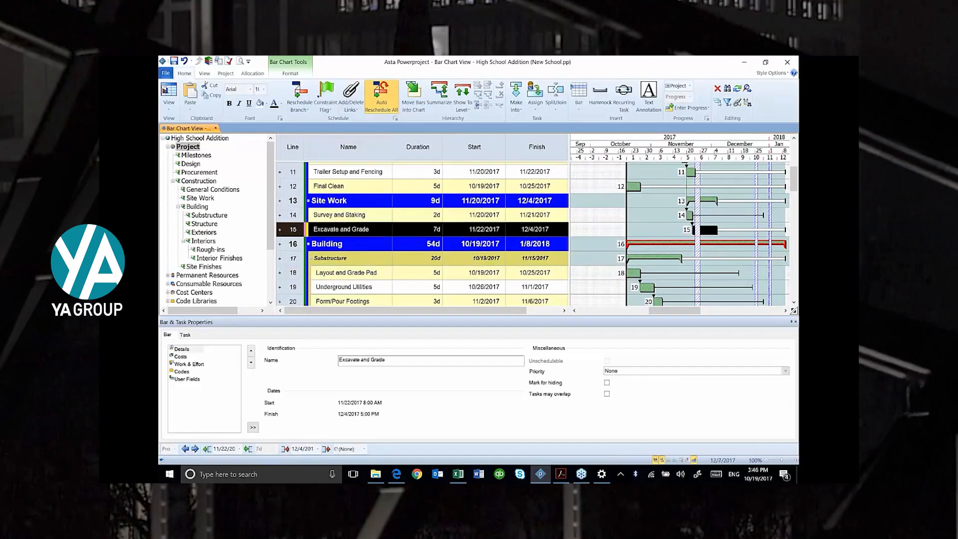
drag(717, 230, 630, 269)
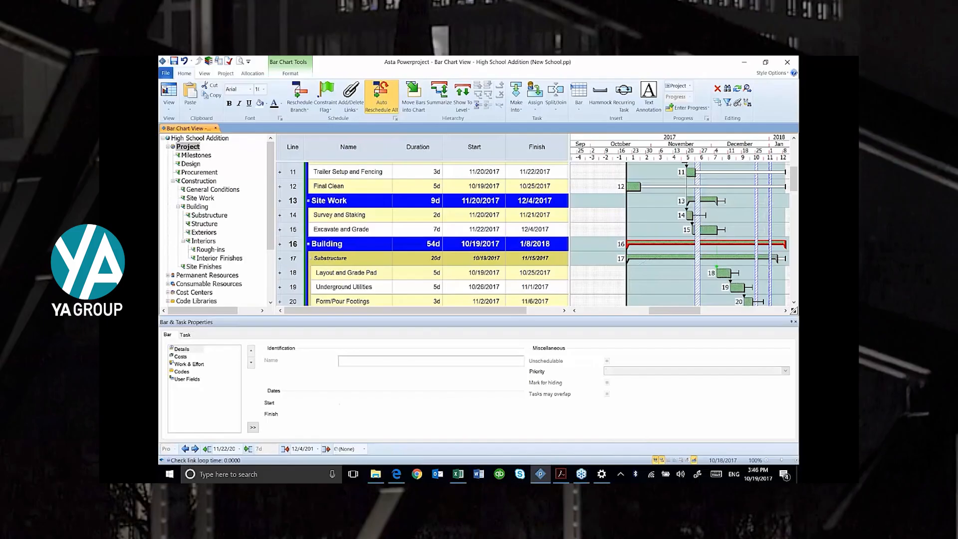
- Link the finish of Cure Slab to the start of Structural Steel, and the finish of Roof Joists & Deck to the start of Exterior Framing
scroll(680, 233, down, 2)
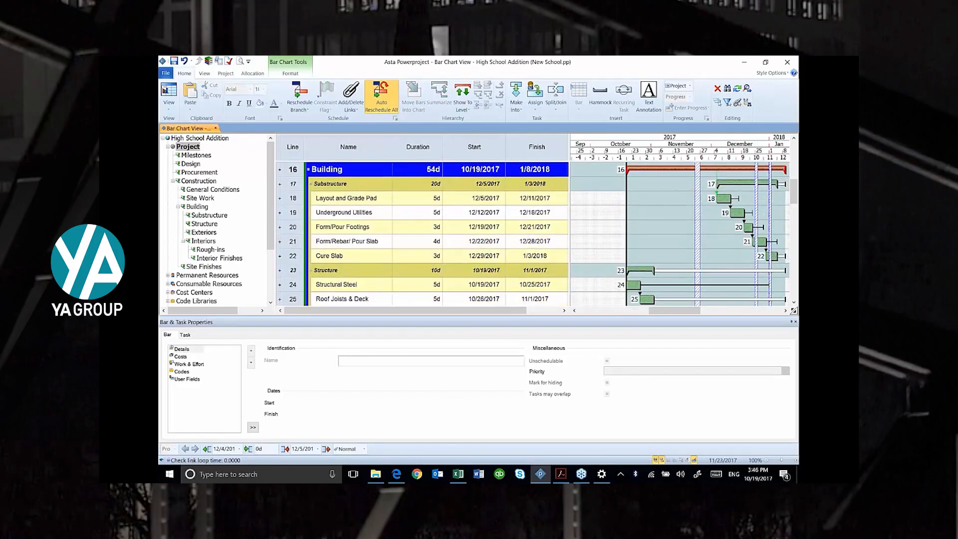
drag(679, 151, 646, 151)
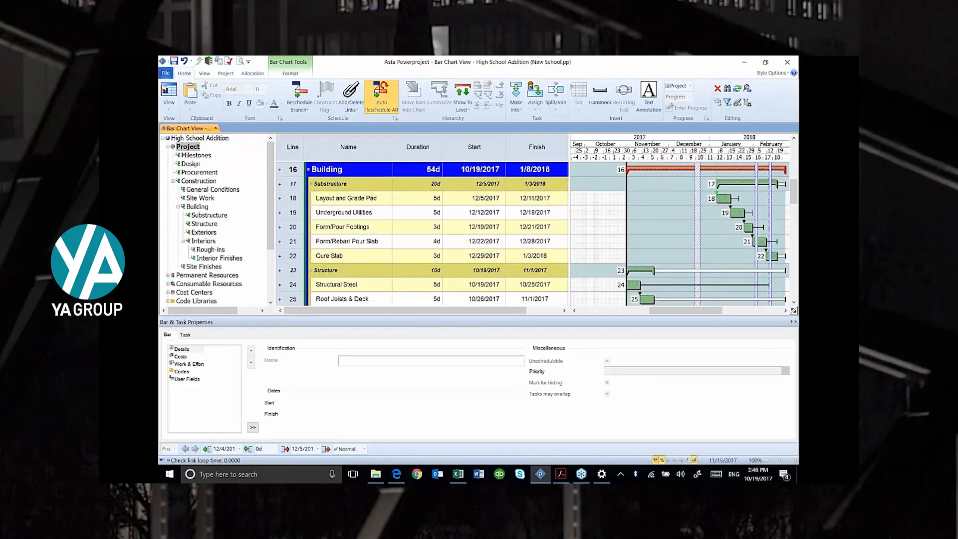
scroll(674, 235, down, 2)
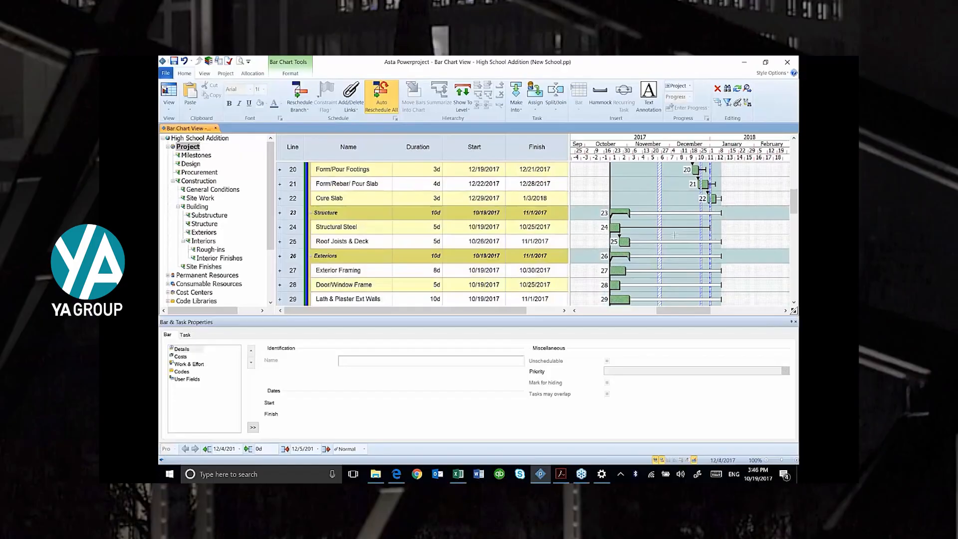
drag(713, 198, 612, 228)
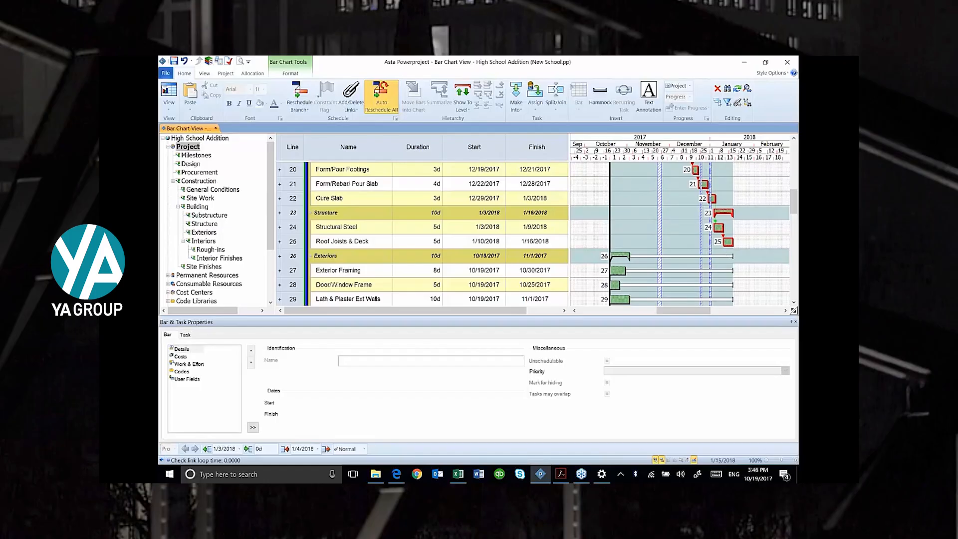
drag(730, 246, 618, 270)
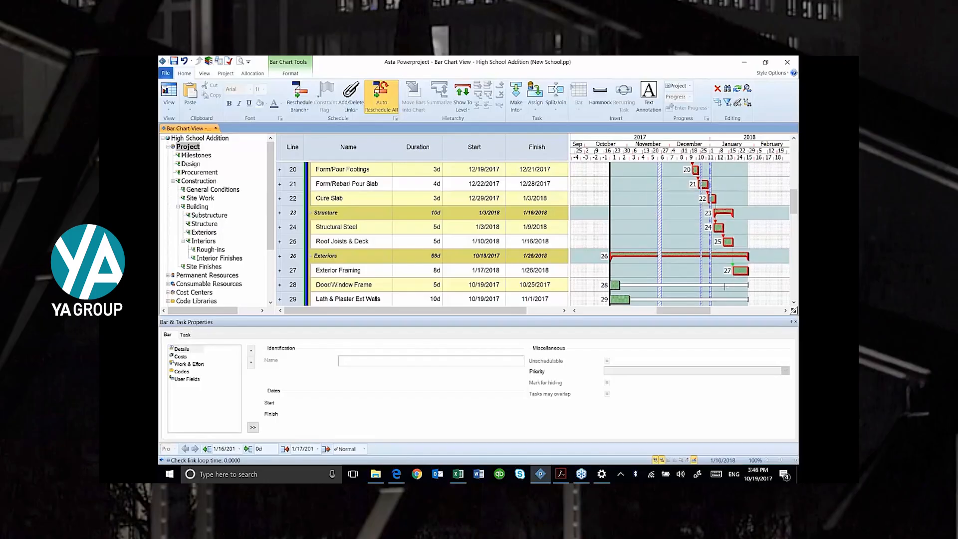
- Link the four Exteriors tasks in sequence, from Exterior Framing through Roof Membrane, by selecting their rows and applying Link tasks
scroll(332, 229, down, 3)
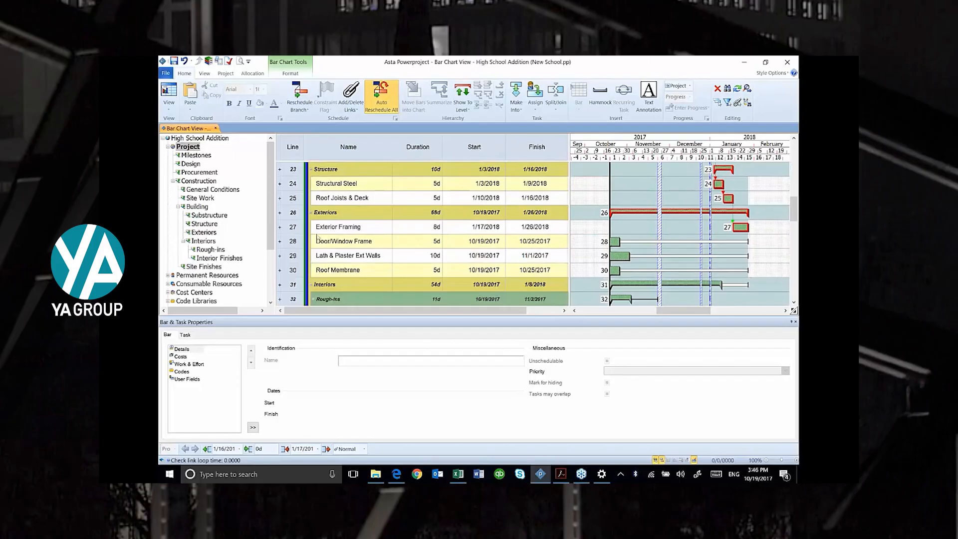
click(298, 229)
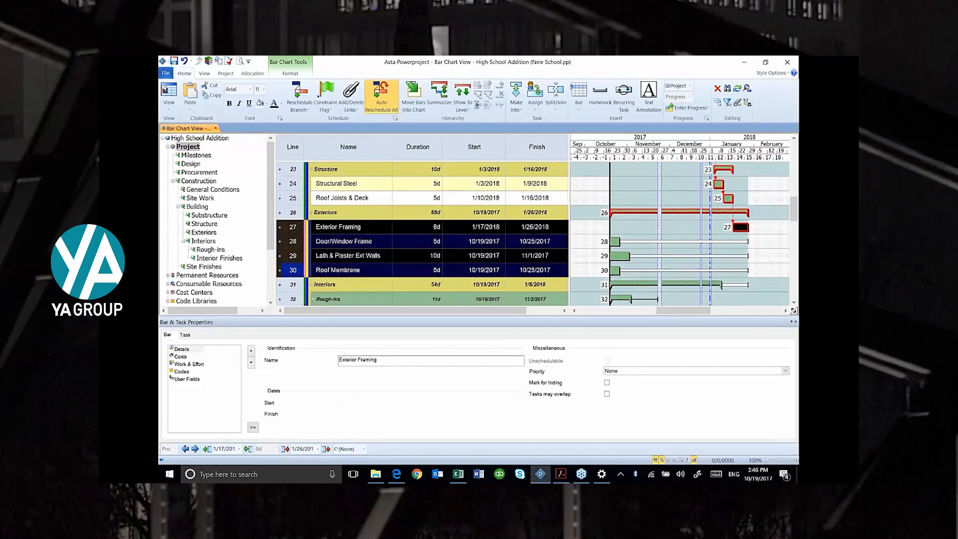
shift+click(293, 270)
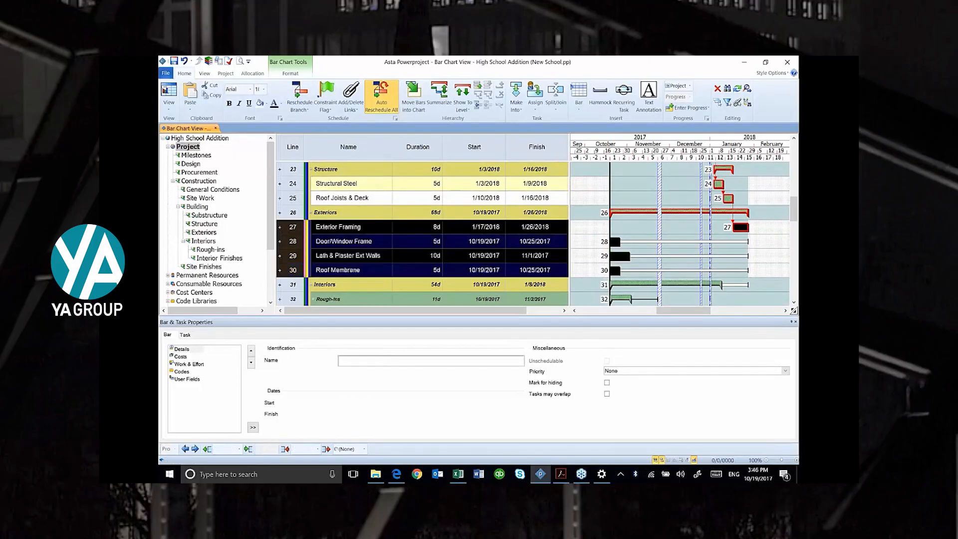
click(351, 105)
click(362, 130)
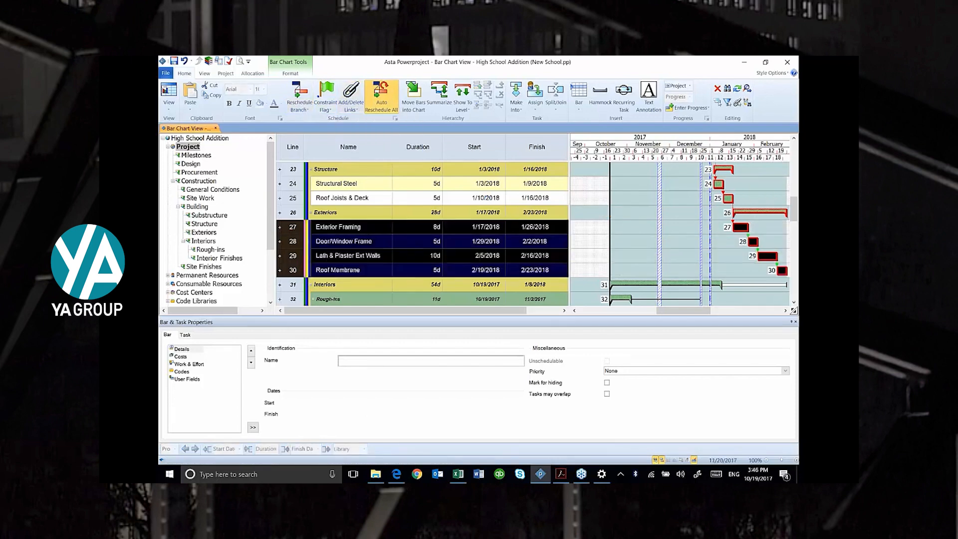
- Link the finish of Exterior Framing to the start of Interior Frame in the Rough-ins section
drag(667, 152, 637, 152)
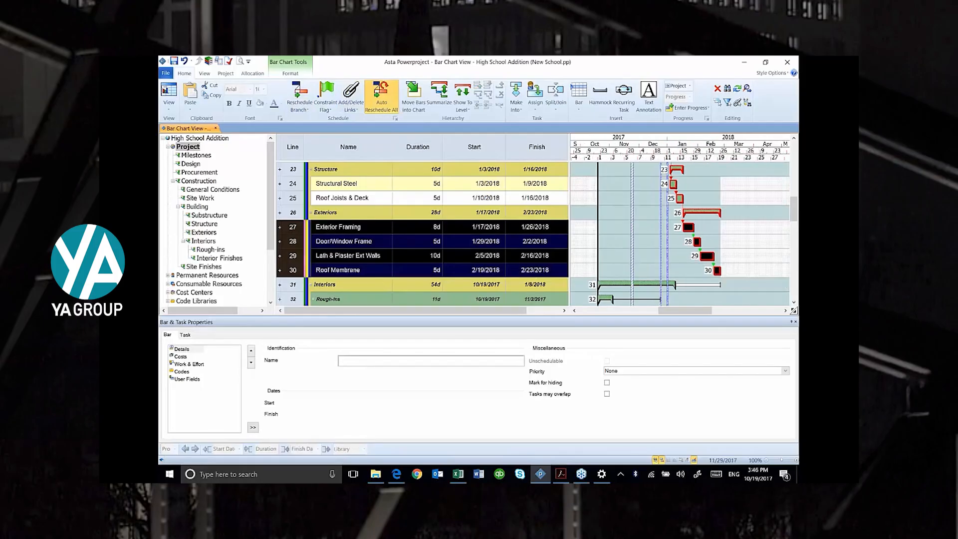
scroll(702, 229, down, 4)
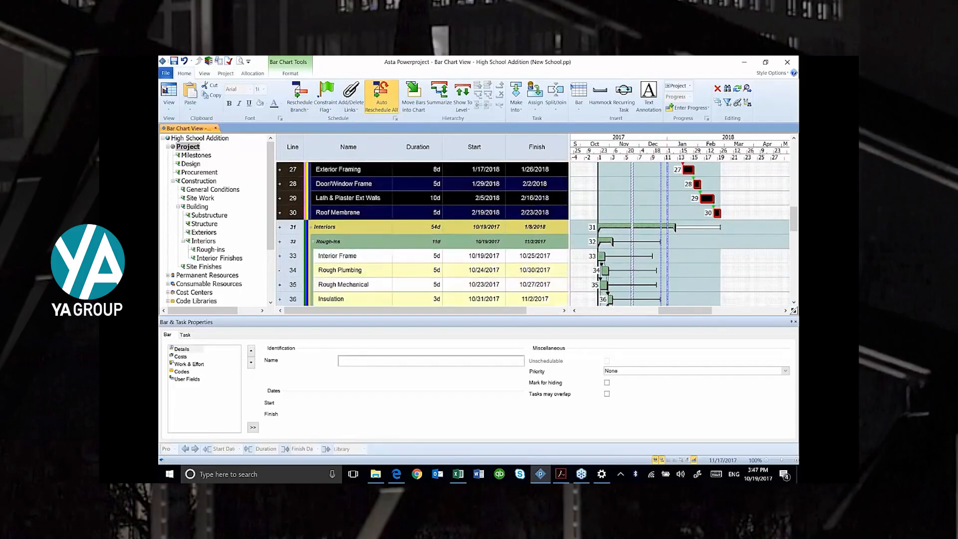
click(473, 256)
click(473, 256)
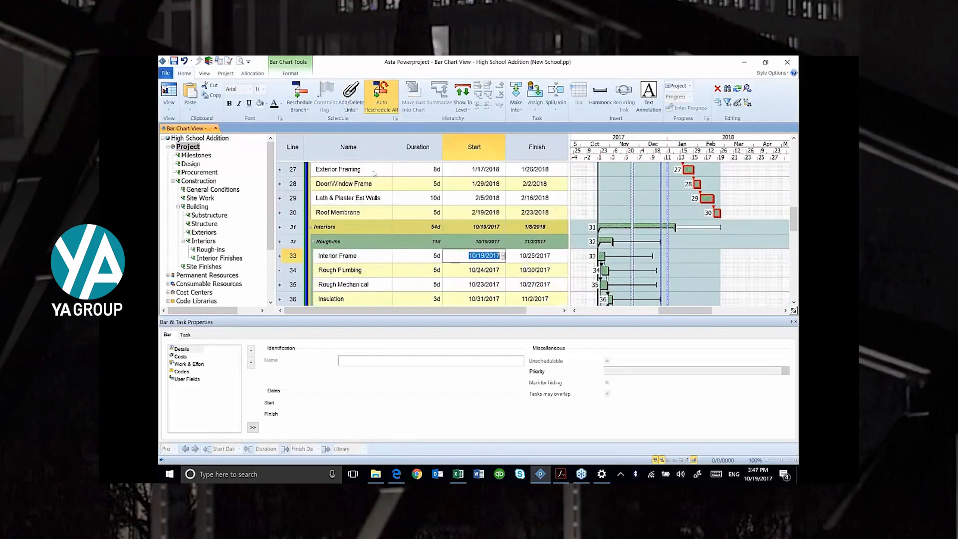
drag(695, 169, 601, 256)
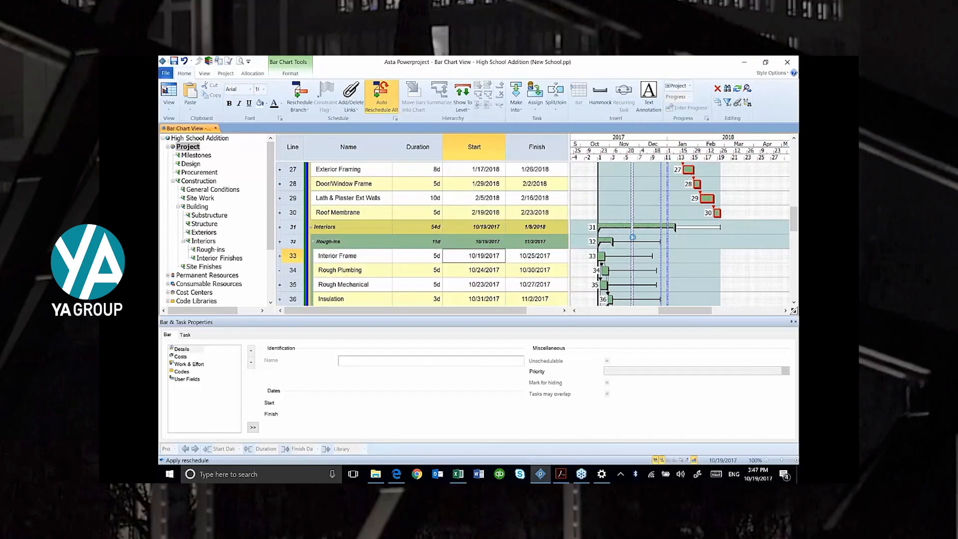
- Link Roof Membrane to Drywall under Interior Finishes by selecting both task rows and applying Link tasks
scroll(424, 235, down, 2)
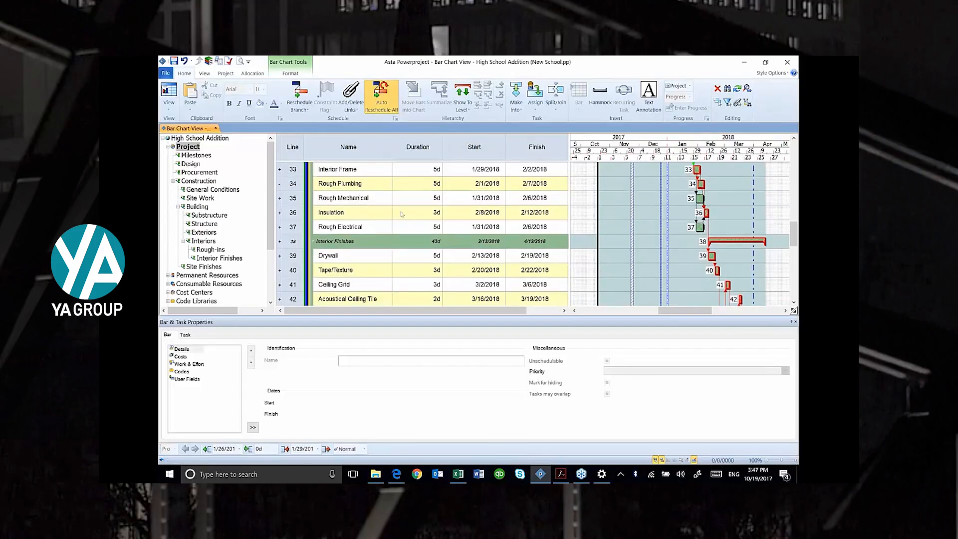
scroll(282, 164, up, 3)
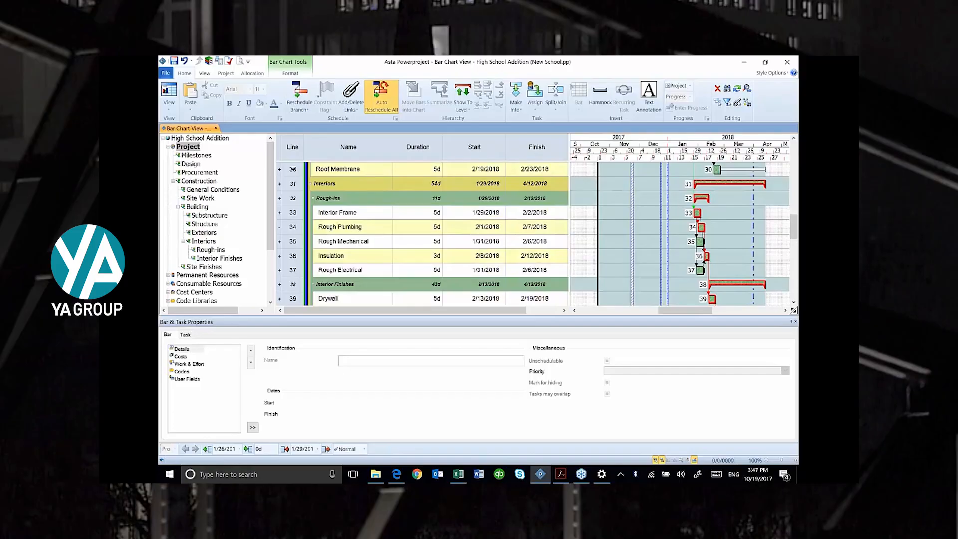
click(294, 169)
scroll(309, 223, down, 3)
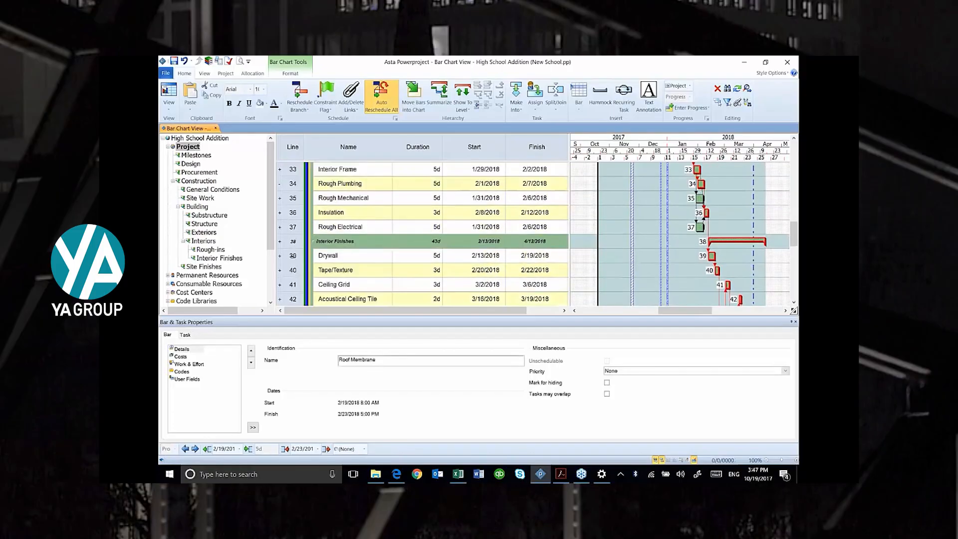
click(292, 256)
right_click(292, 257)
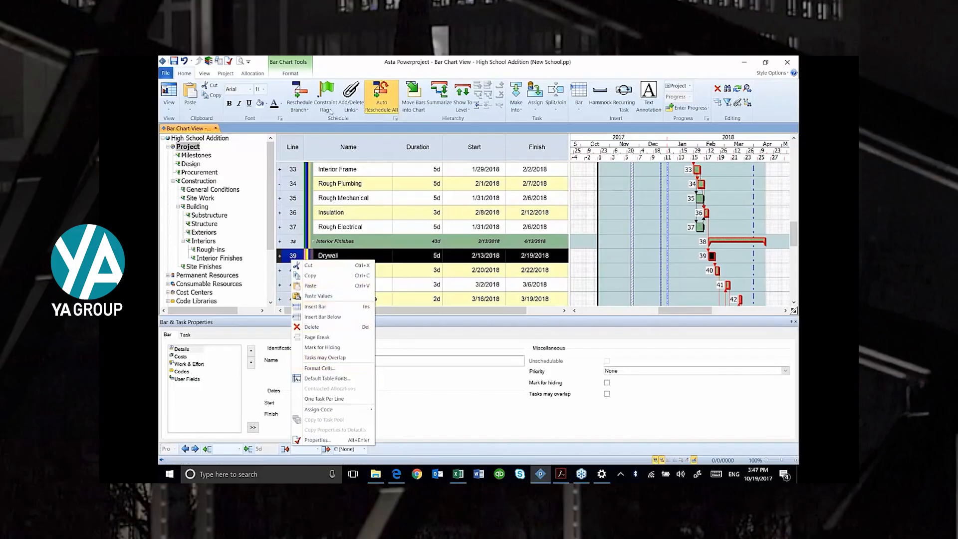
click(351, 106)
click(372, 127)
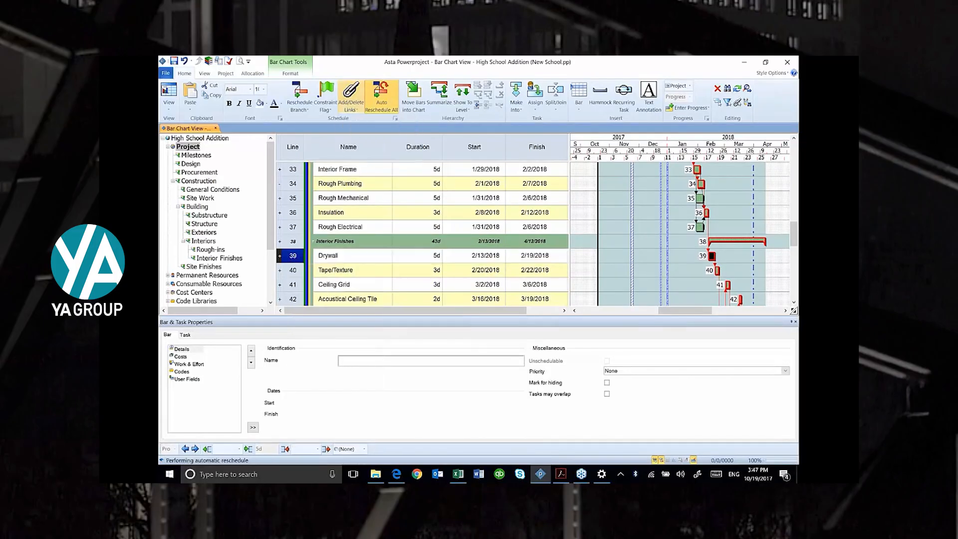
- Link Roof Membrane to Site Finish Grade under Site Finishes by selecting both task rows and applying Link tasks
scroll(632, 250, down, 2)
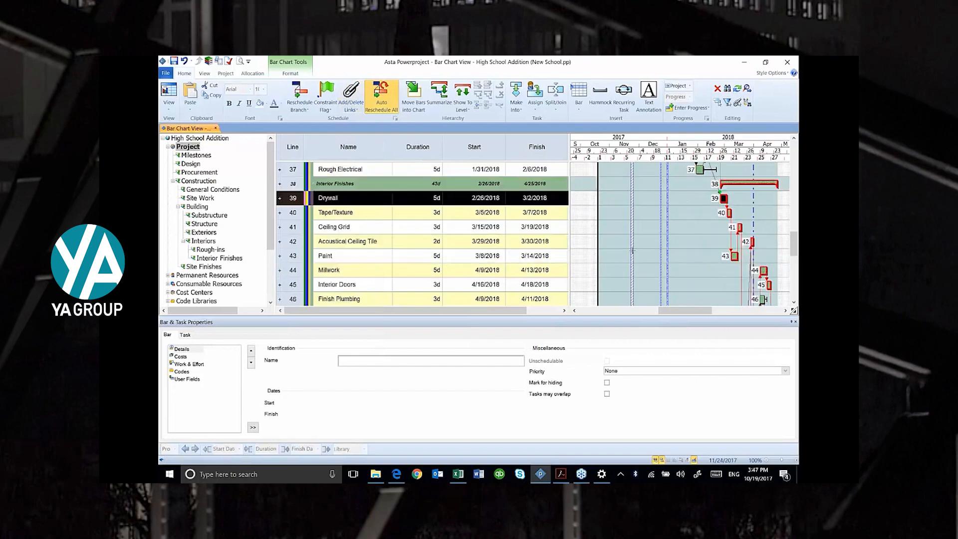
scroll(633, 250, down, 2)
scroll(632, 251, down, 2)
scroll(633, 249, down, 2)
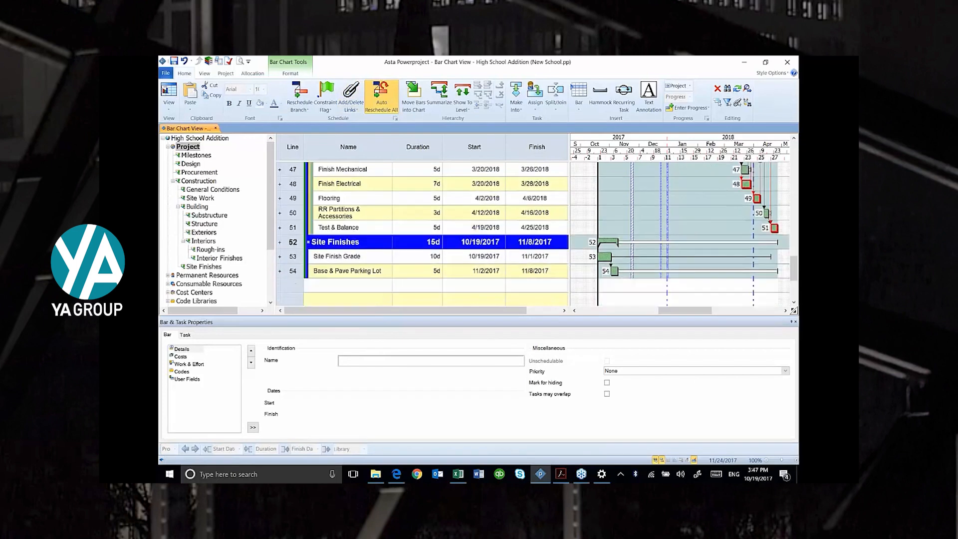
click(368, 256)
click(368, 256)
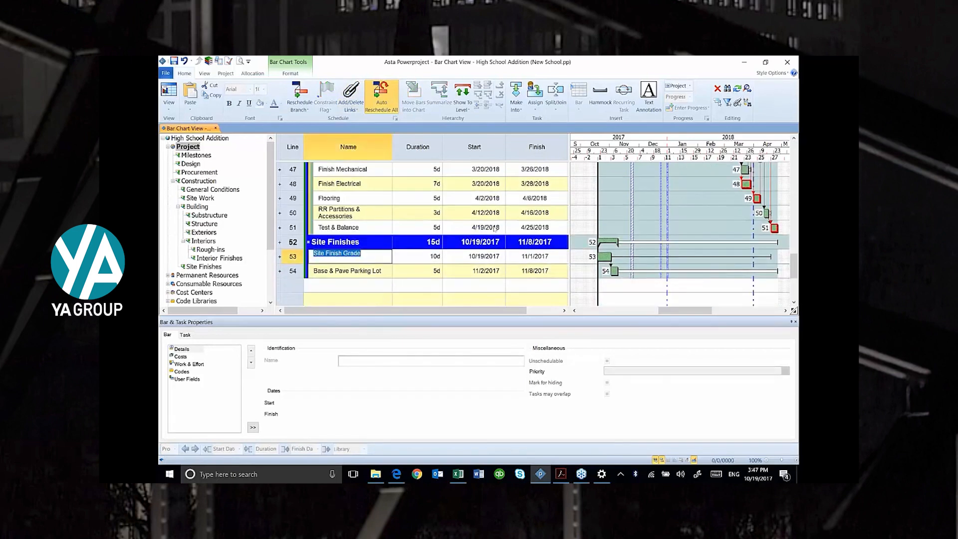
scroll(495, 228, up, 6)
scroll(374, 199, up, 3)
click(300, 170)
scroll(399, 271, down, 5)
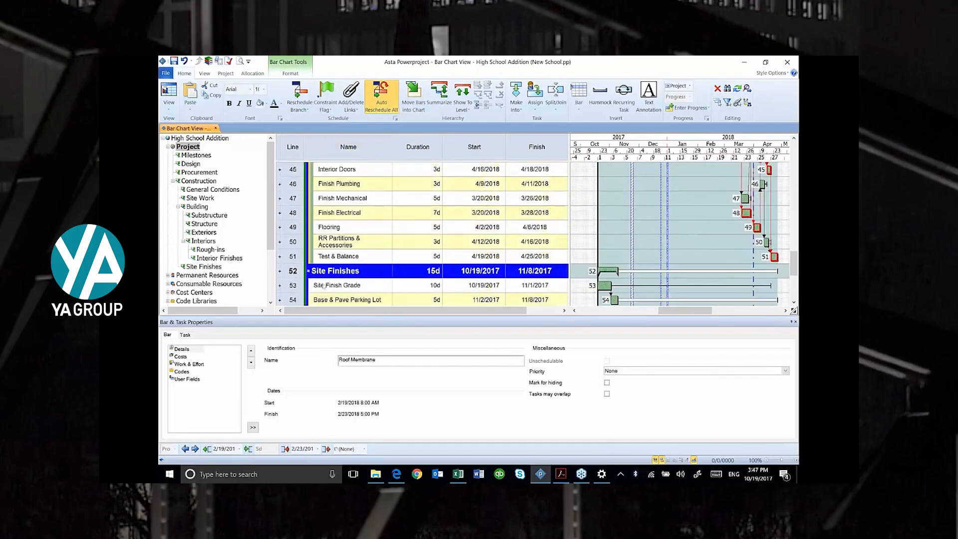
click(324, 286)
click(381, 102)
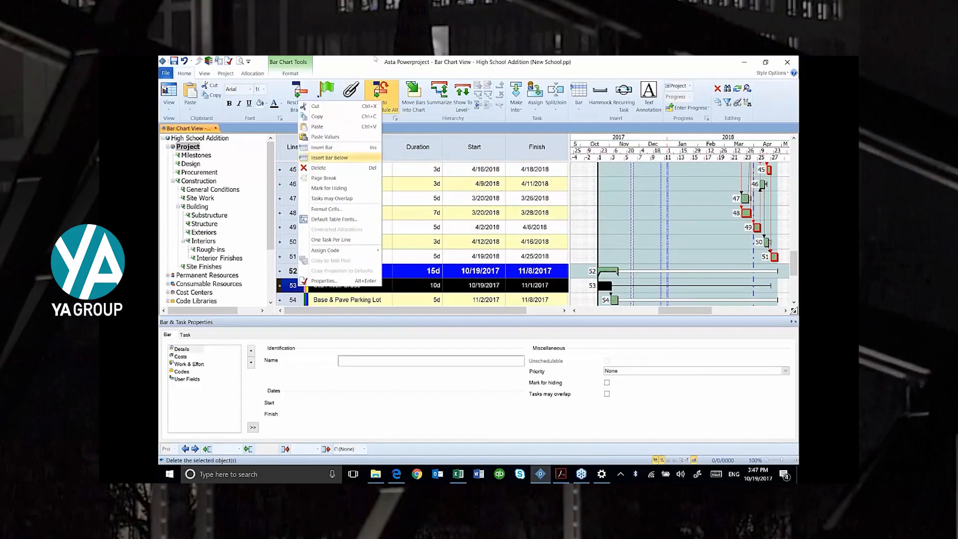
click(351, 106)
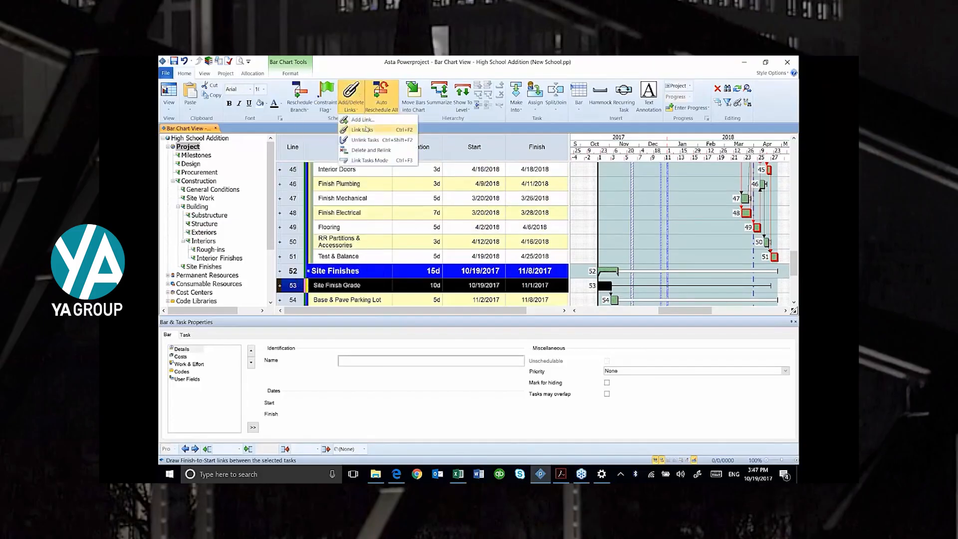
click(406, 130)
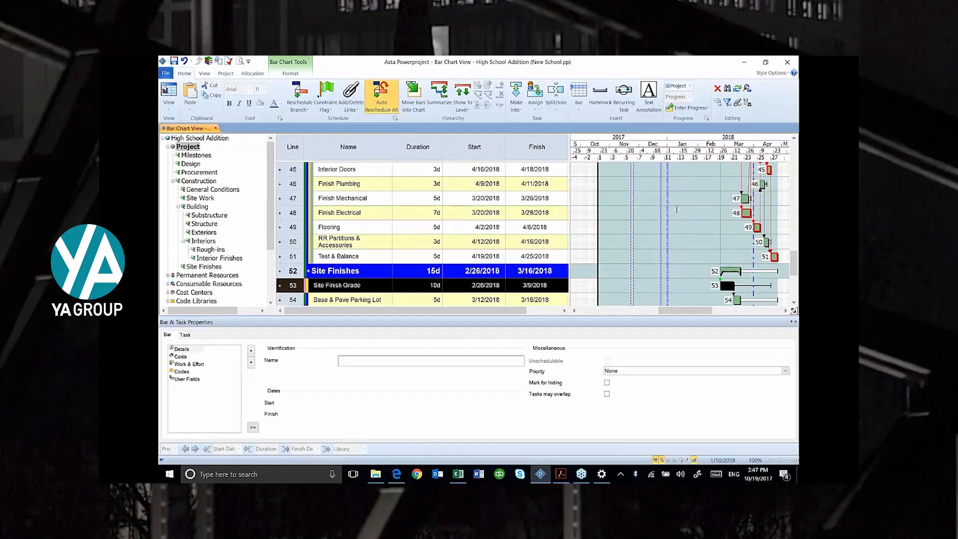
- Review the linked schedule from Site Finishes back up to Milestones, and select the Final Clean task under General Conditions
scroll(676, 210, up, 1)
scroll(677, 210, up, 7)
scroll(680, 217, up, 11)
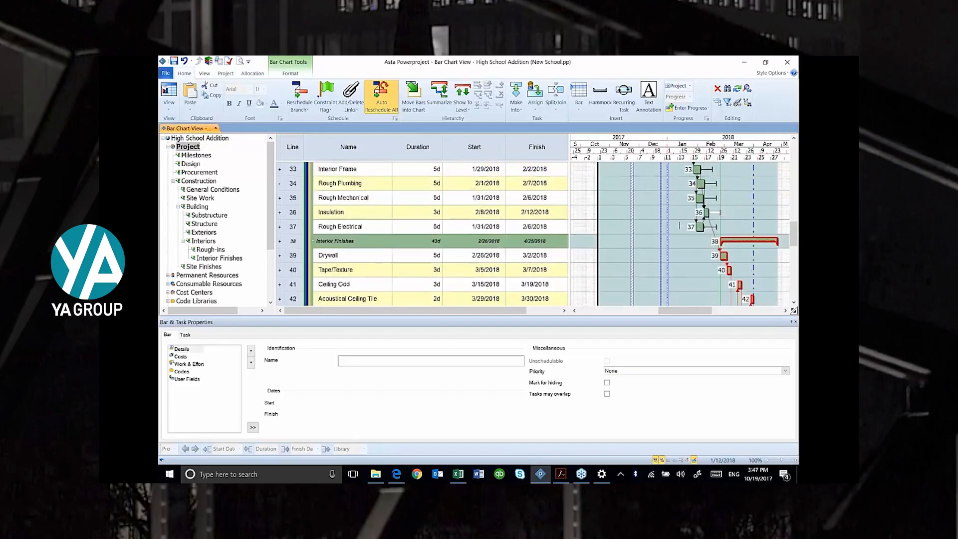
scroll(676, 232, up, 18)
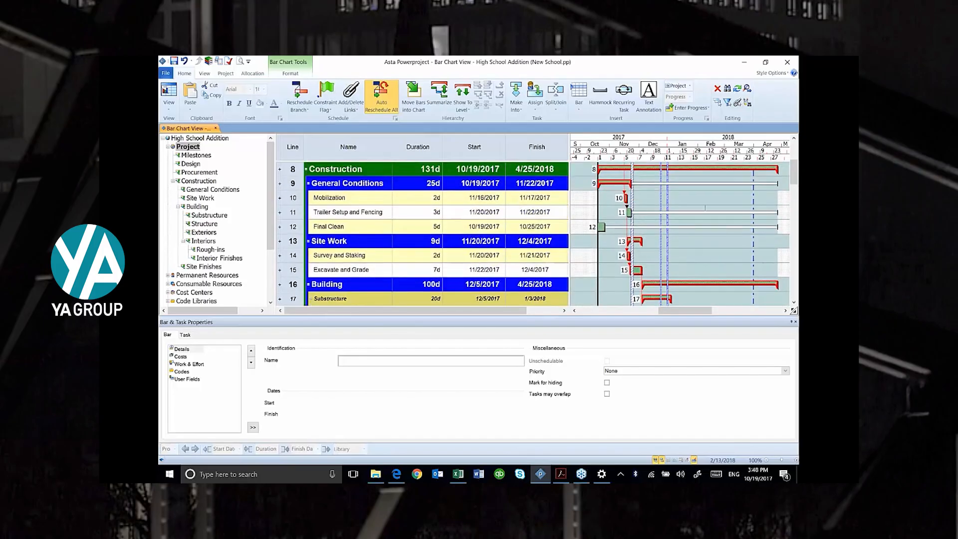
scroll(703, 196, up, 1)
scroll(703, 234, up, 2)
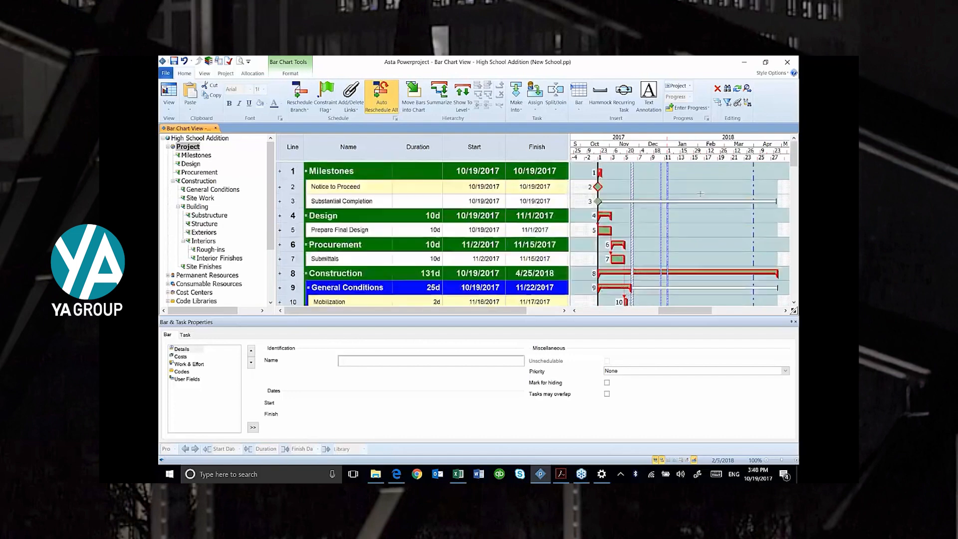
scroll(702, 233, down, 2)
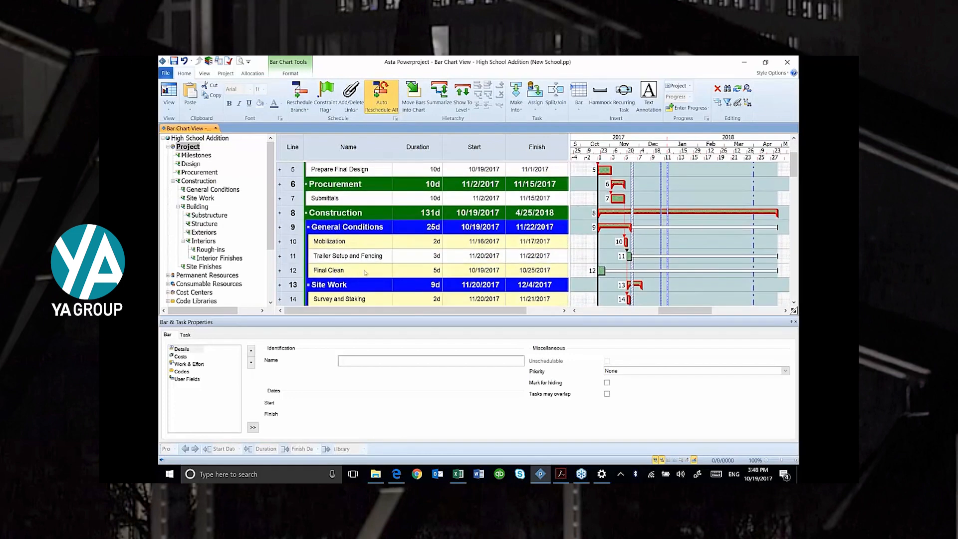
double_click(340, 272)
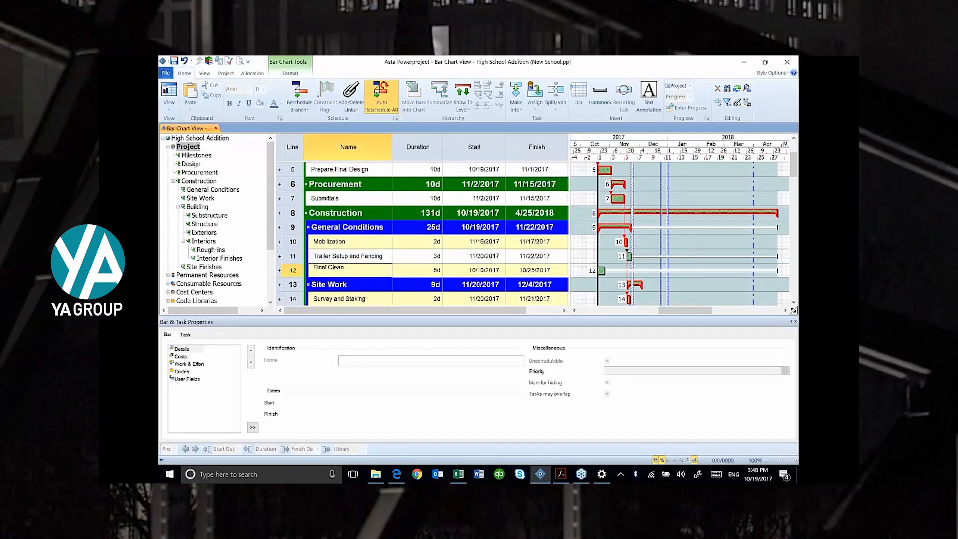
click(293, 270)
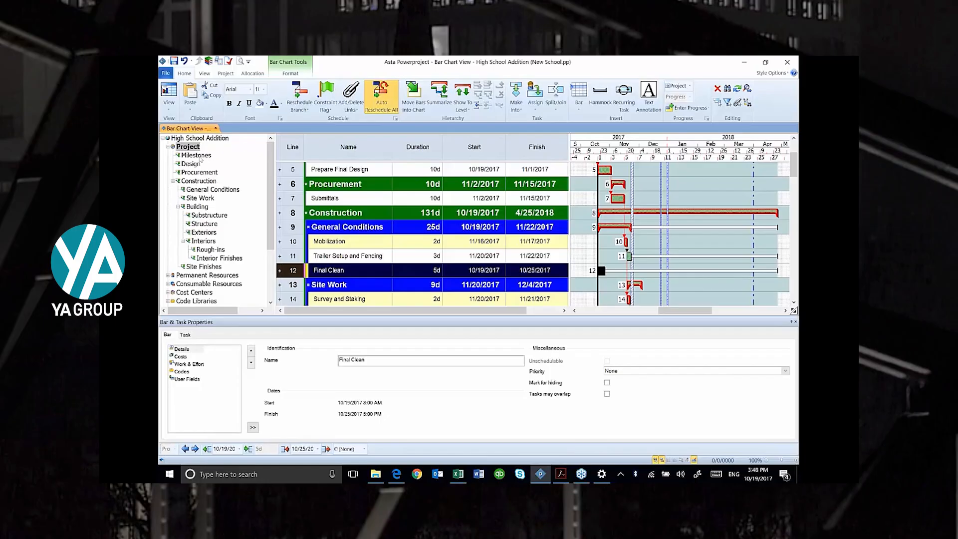
- With only Milestones and General Conditions displayed, link the finish of Final Clean to Substantial Completion, and return to the full project
click(197, 155)
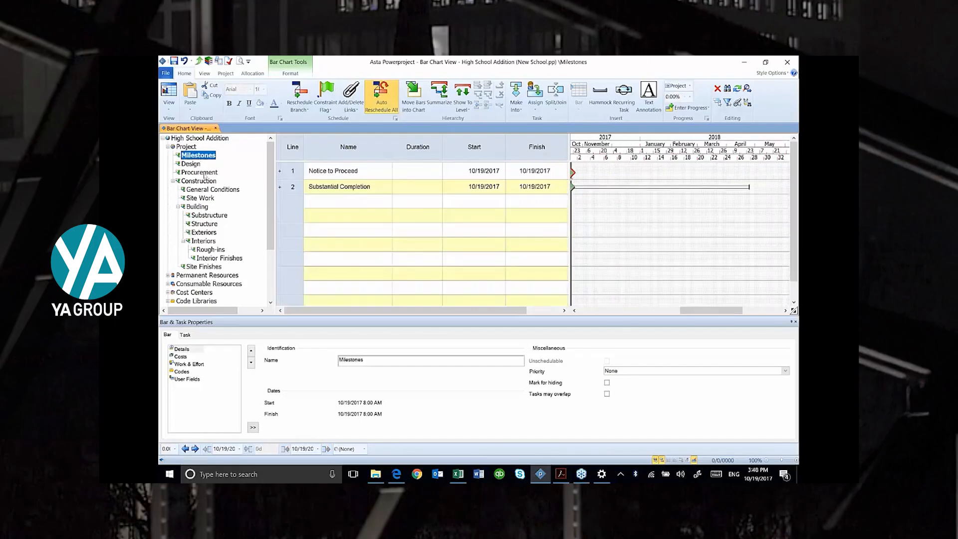
ctrl+click(200, 189)
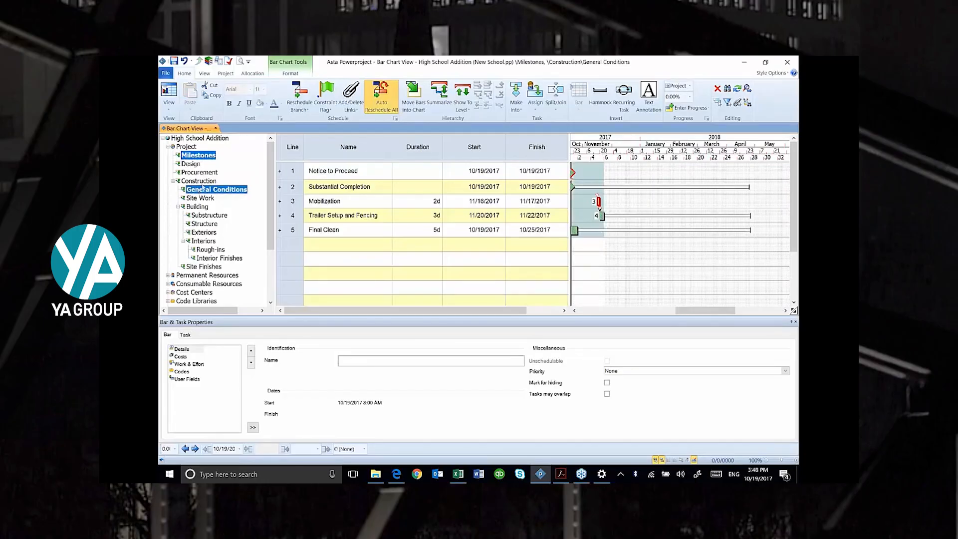
mouse_move(577, 230)
mouse_down()
mouse_move(572, 195)
mouse_move(605, 188)
mouse_up()
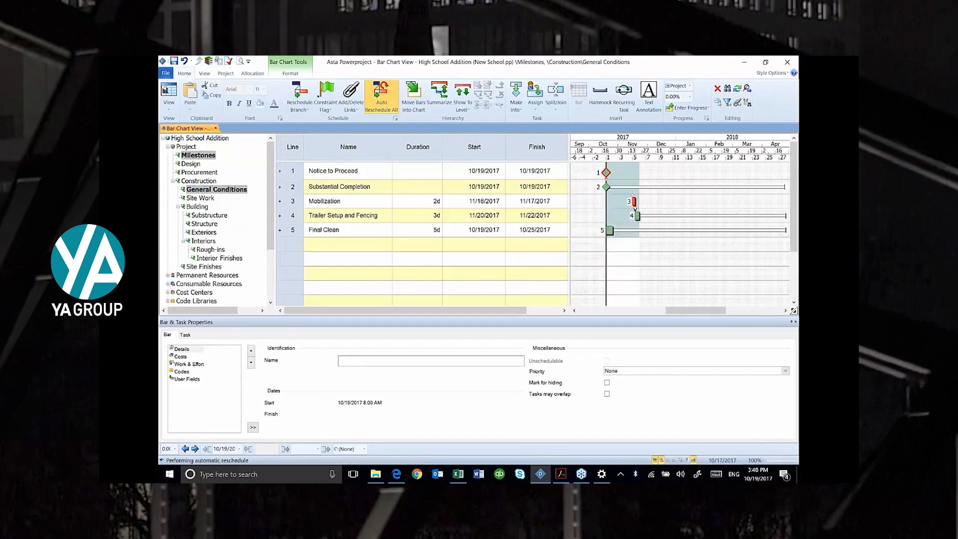
click(193, 147)
scroll(714, 272, down, 3)
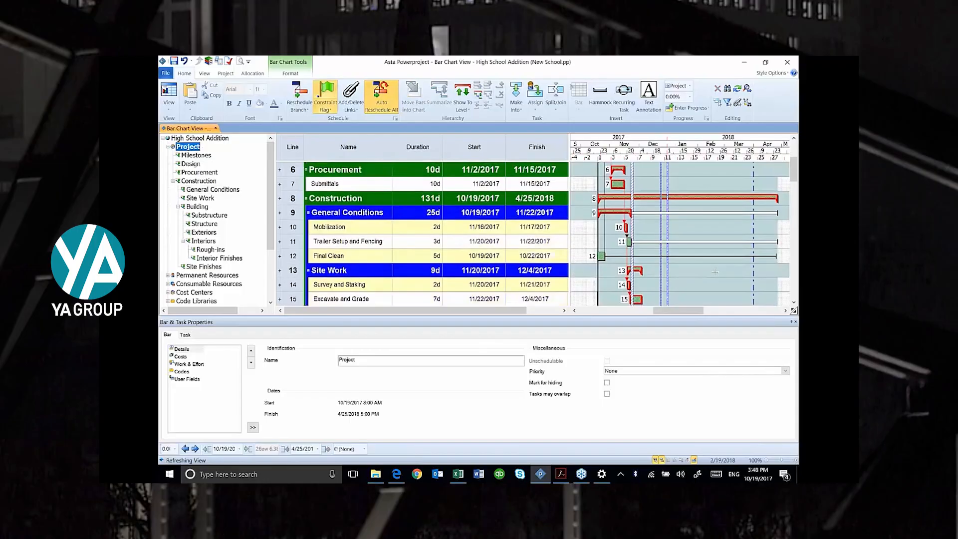
scroll(715, 272, down, 2)
scroll(715, 272, down, 1)
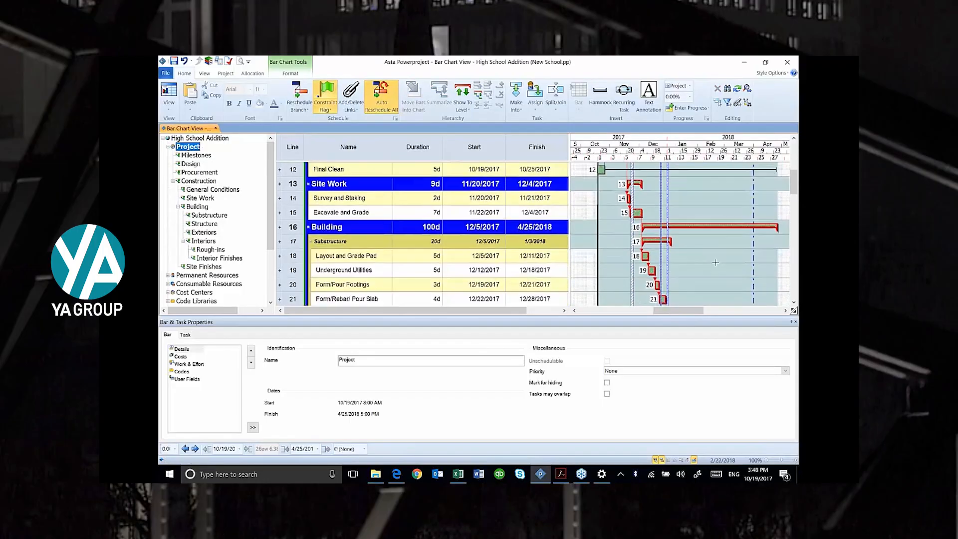
scroll(670, 223, down, 1)
scroll(670, 223, up, 3)
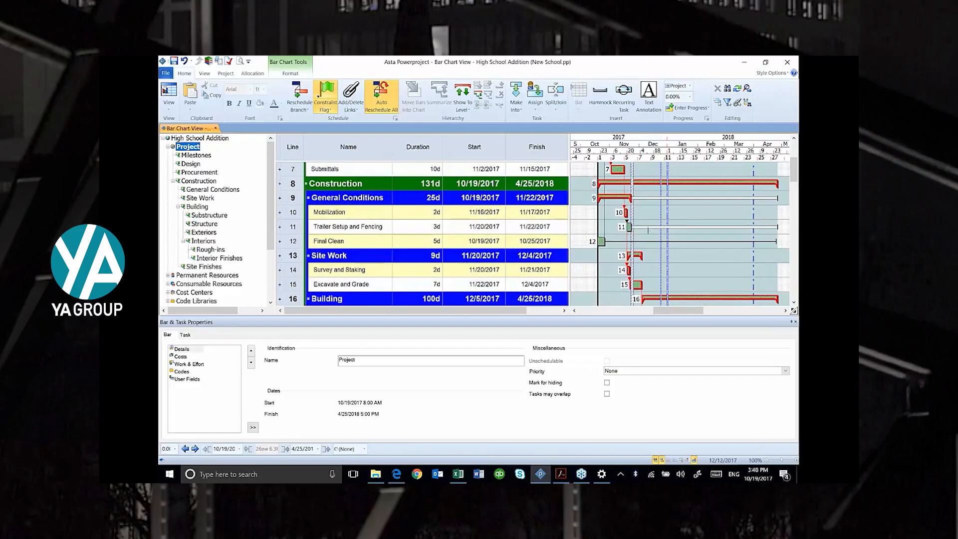
drag(630, 227, 686, 242)
click(470, 418)
- With only General Conditions and Substructure displayed, link the finish of Trailer Setup and Fencing to Underground Utilities, and return to the full project
click(202, 193)
double_click(202, 191)
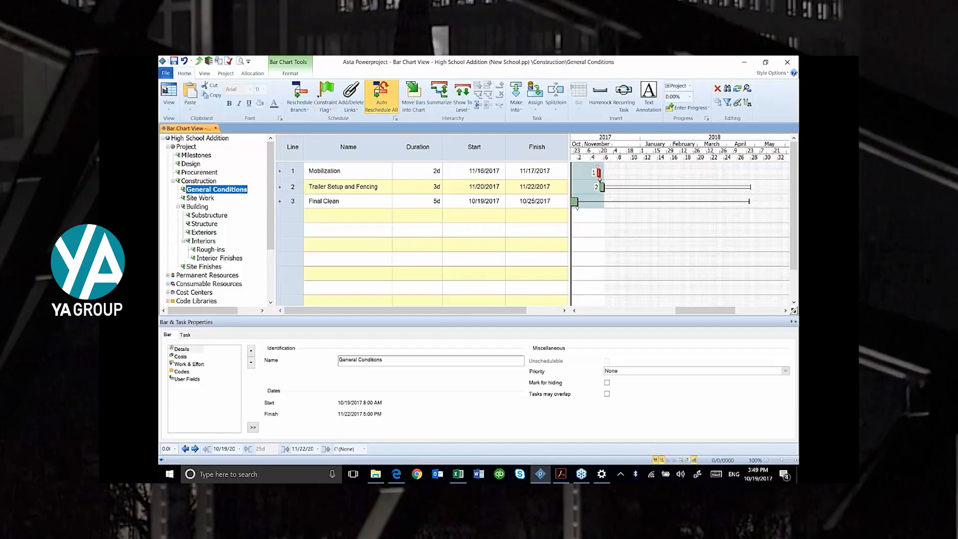
click(204, 216)
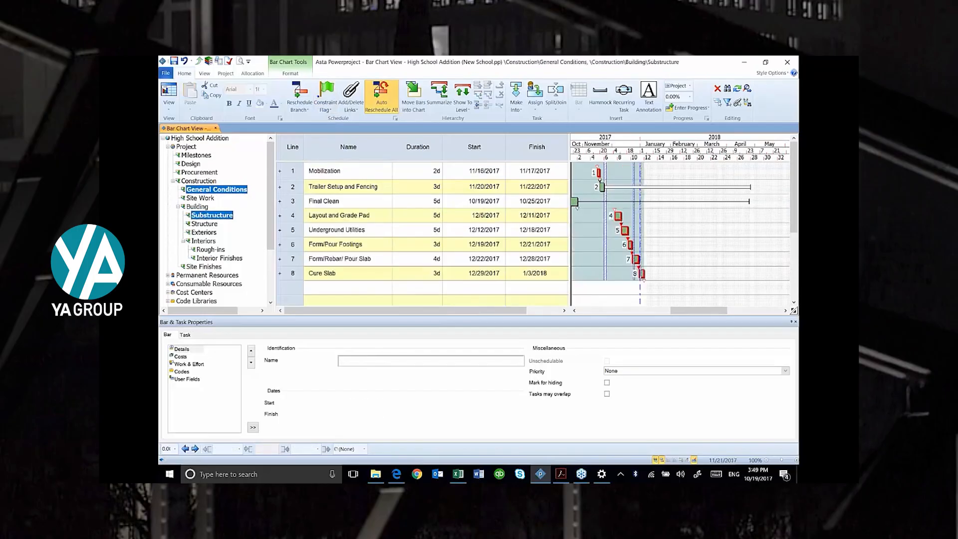
drag(609, 193, 619, 230)
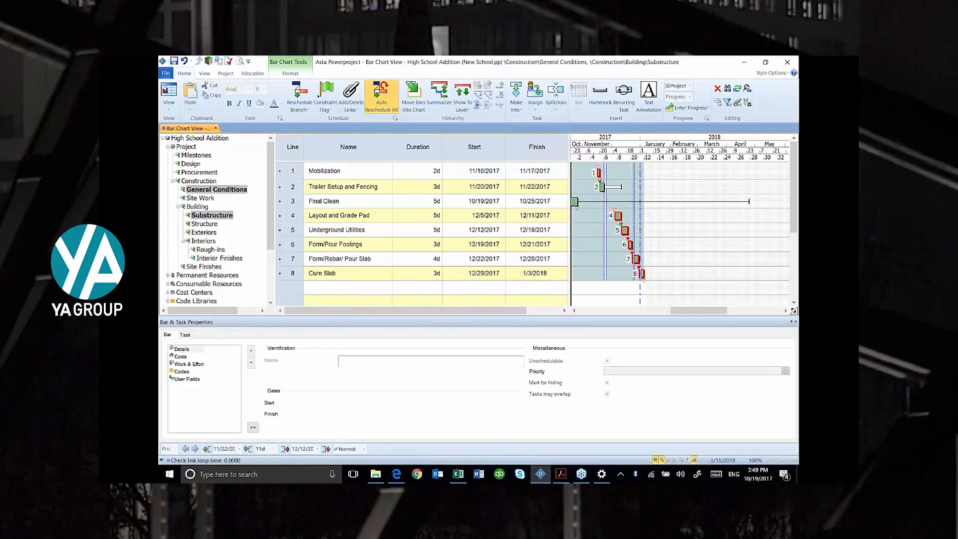
click(187, 147)
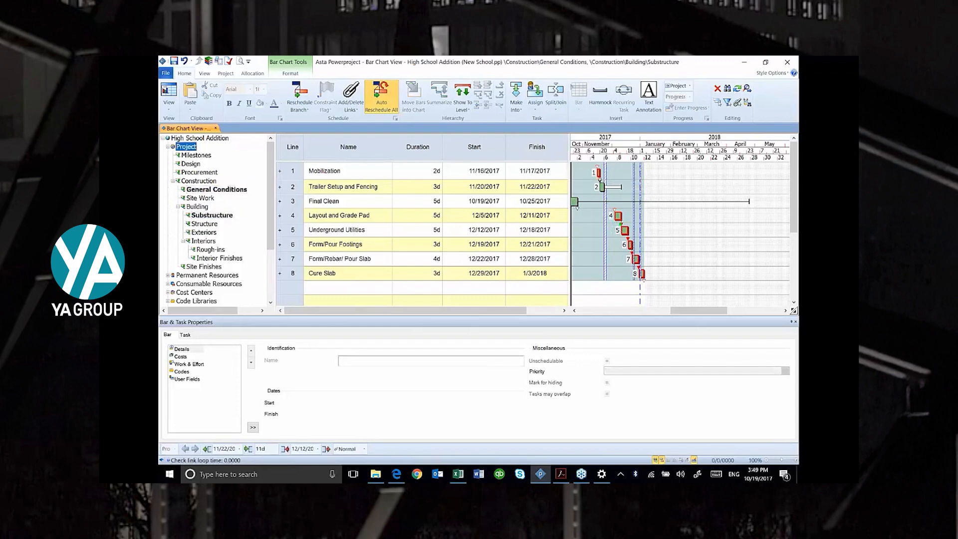
- Examine the linked schedule from General Conditions down to Site Finishes, checking the last tasks, Test & Balance and Base & Pave Parking Lot
scroll(707, 254, down, 6)
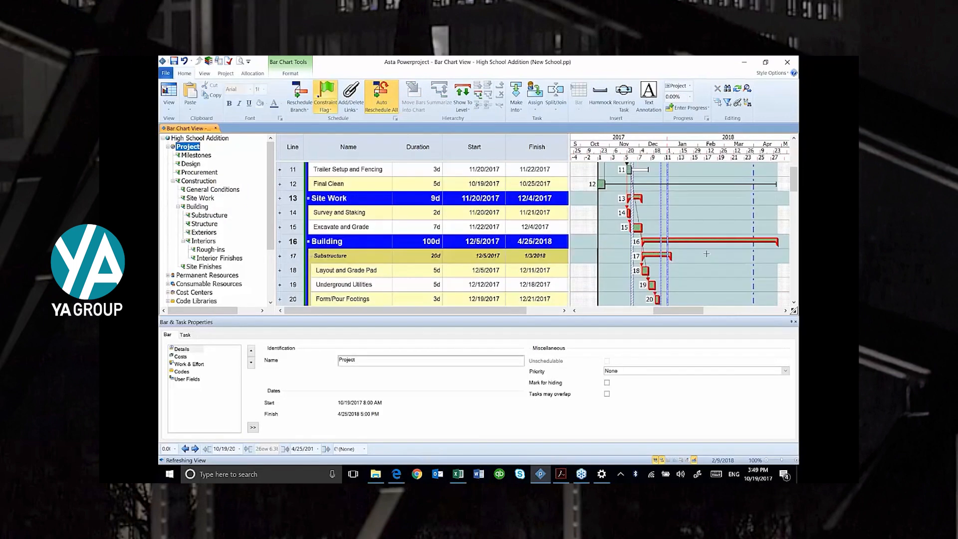
scroll(707, 254, down, 4)
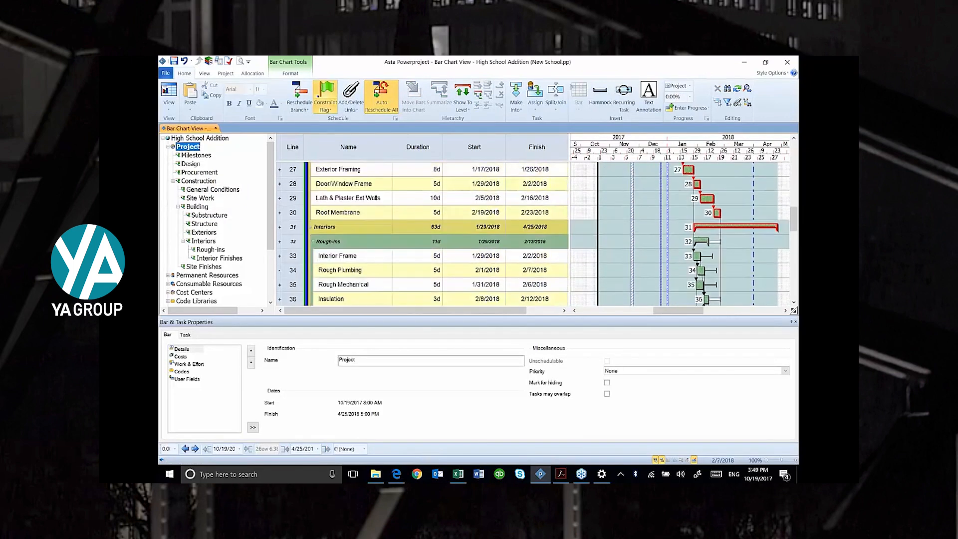
scroll(707, 254, down, 2)
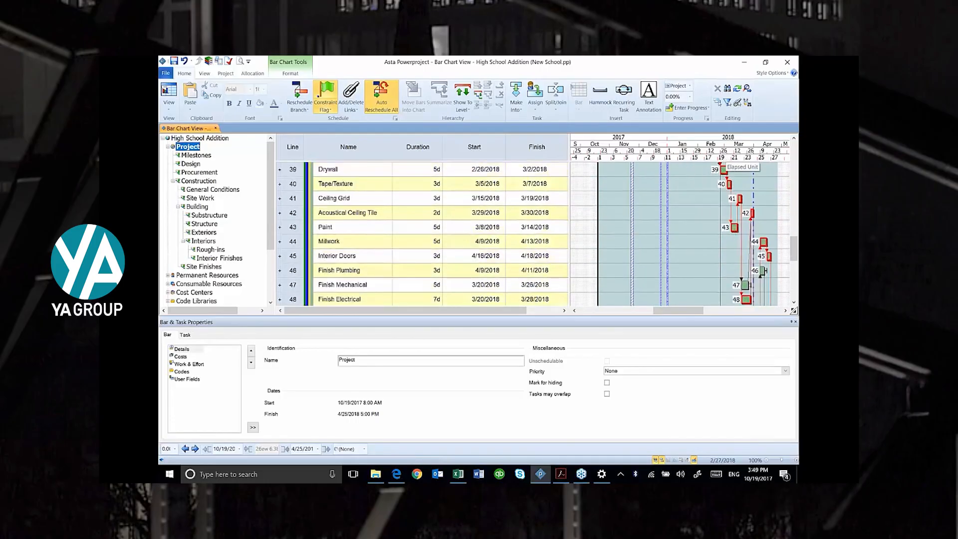
drag(718, 158, 667, 157)
scroll(748, 203, down, 2)
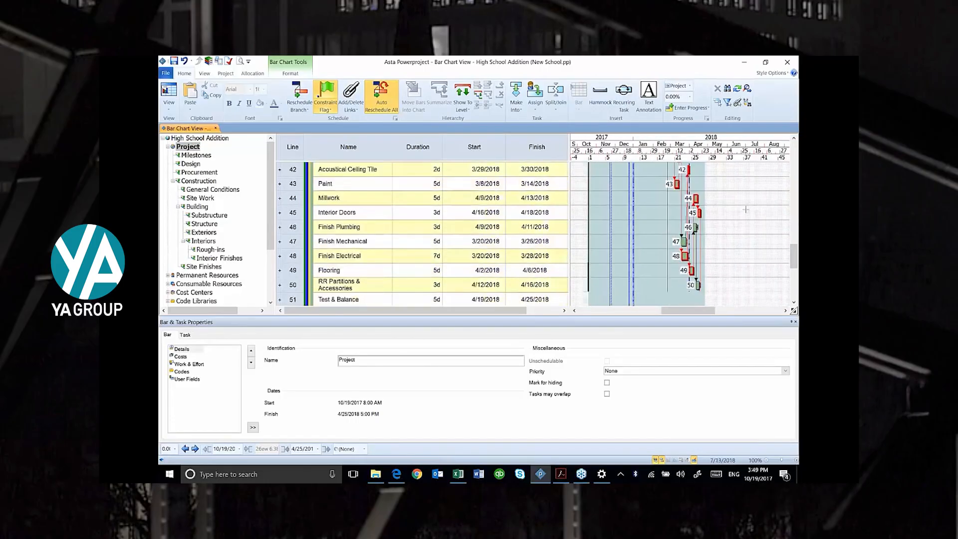
click(375, 283)
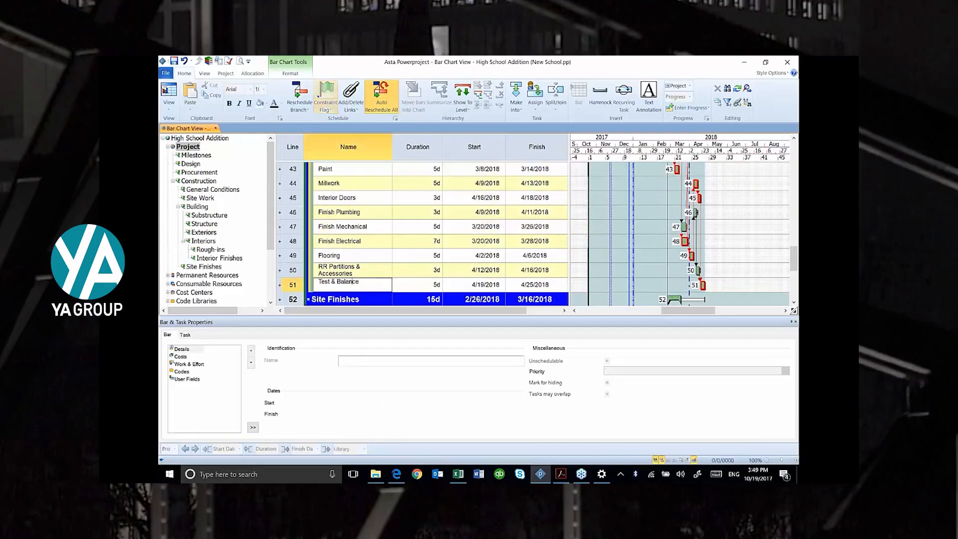
scroll(438, 274, down, 1)
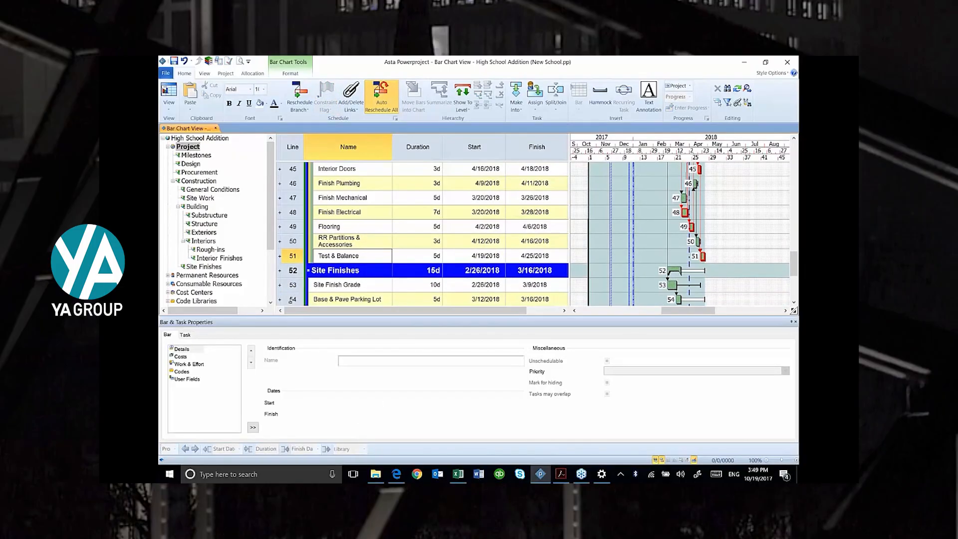
click(293, 299)
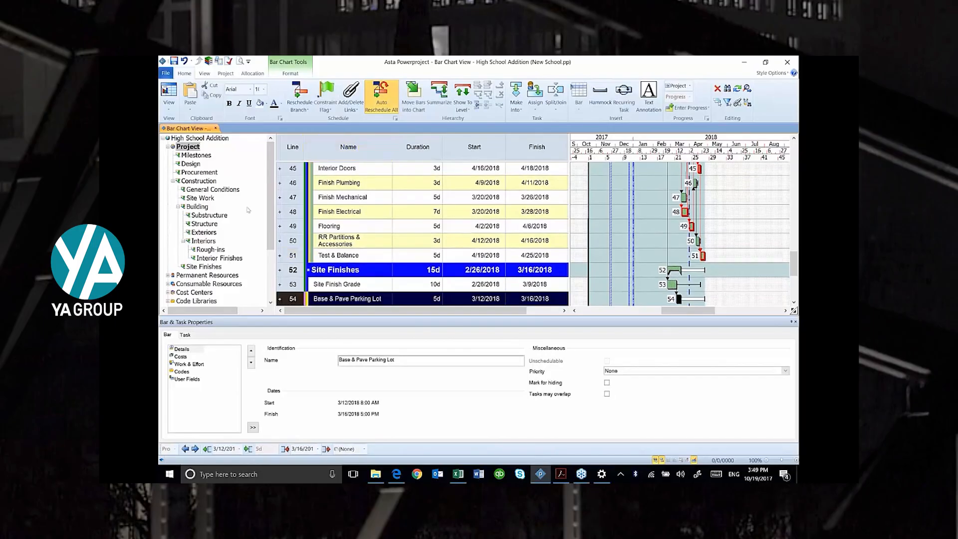
- Display only General Conditions and Interior Finishes together, and undo the stray task drawn after Test & Balance
click(198, 190)
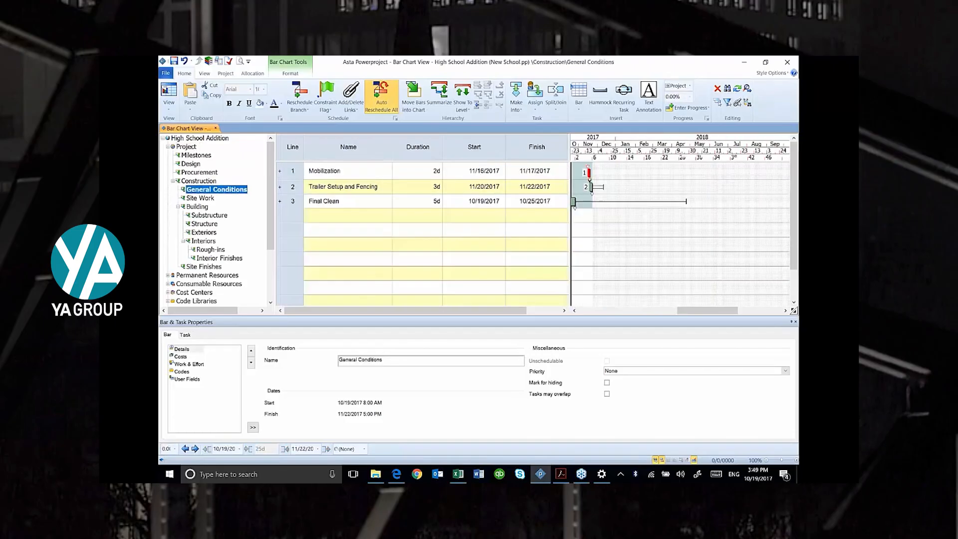
ctrl+click(212, 258)
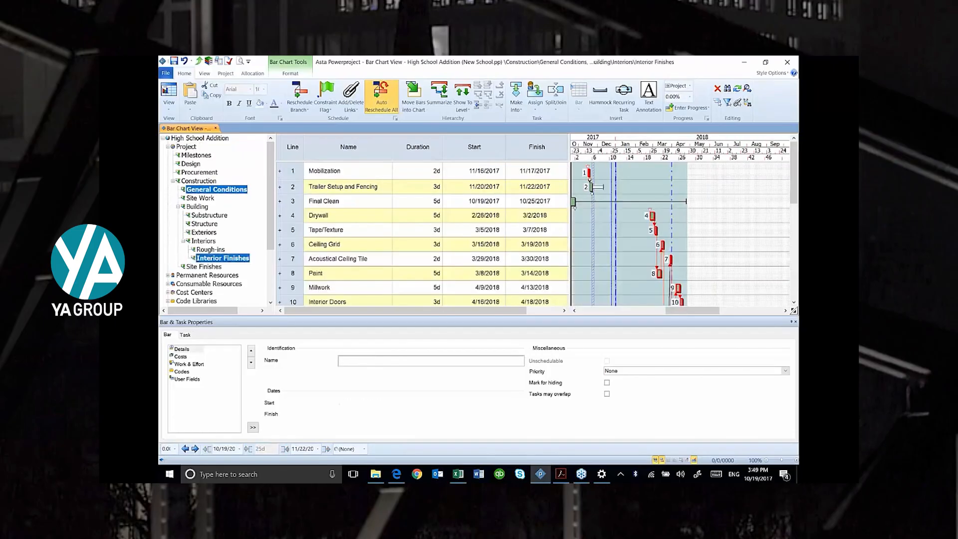
scroll(729, 259, down, 3)
scroll(729, 259, down, 1)
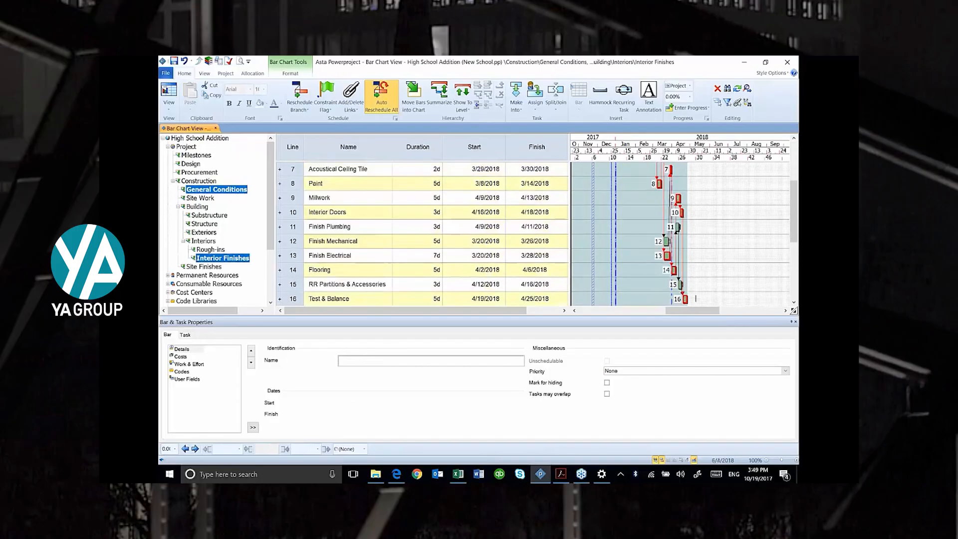
drag(692, 299, 716, 299)
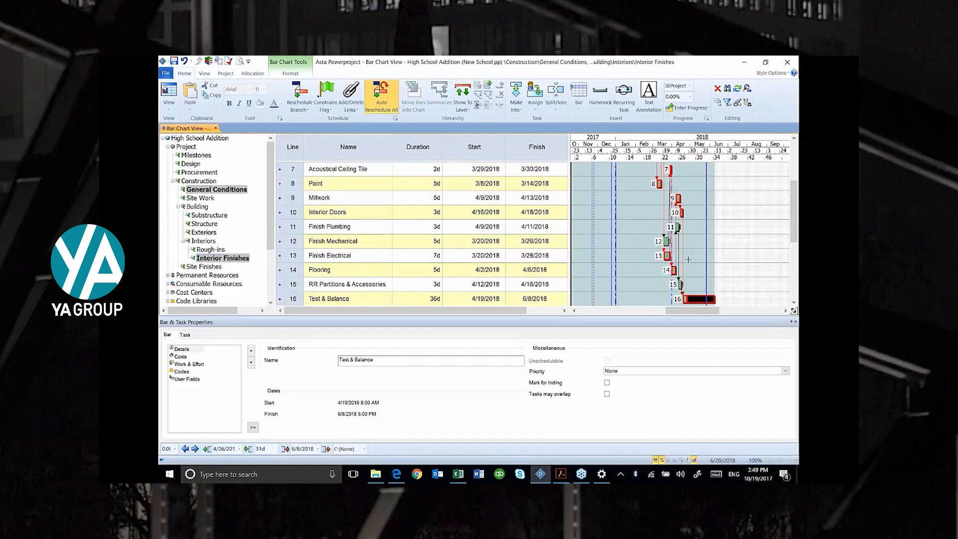
click(184, 61)
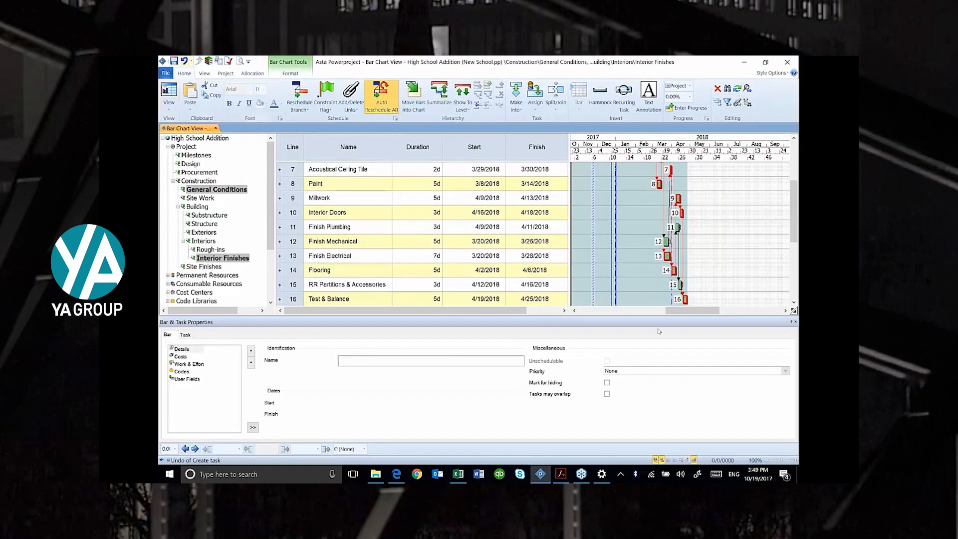
- Start a Finish-to-Start link from Test & Balance without a visible target, set the target name to final*, and try to create it
mouse_move(685, 300)
mouse_down()
mouse_move(672, 186)
mouse_move(616, 167)
mouse_move(633, 195)
mouse_move(638, 181)
mouse_move(710, 225)
mouse_move(749, 292)
mouse_up()
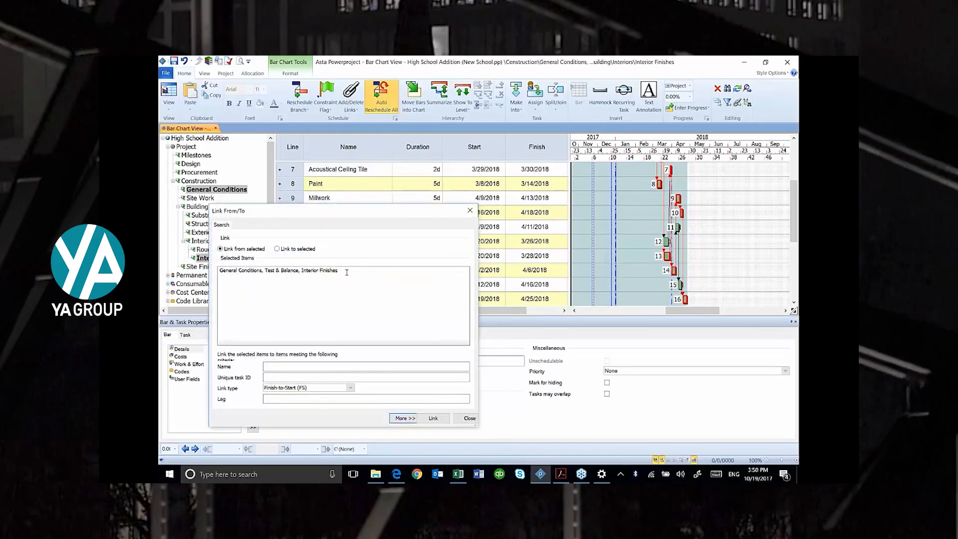
drag(347, 272, 219, 272)
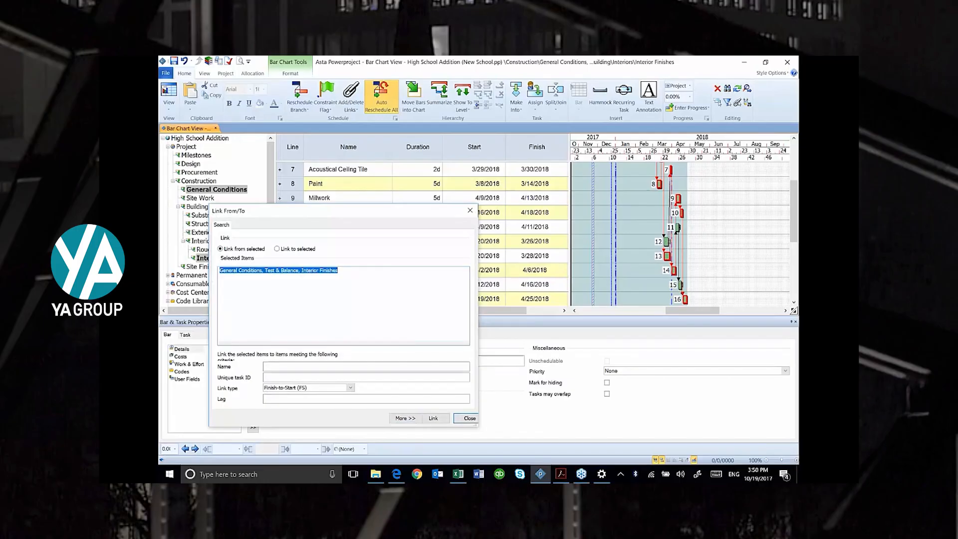
click(277, 366)
text(fina)
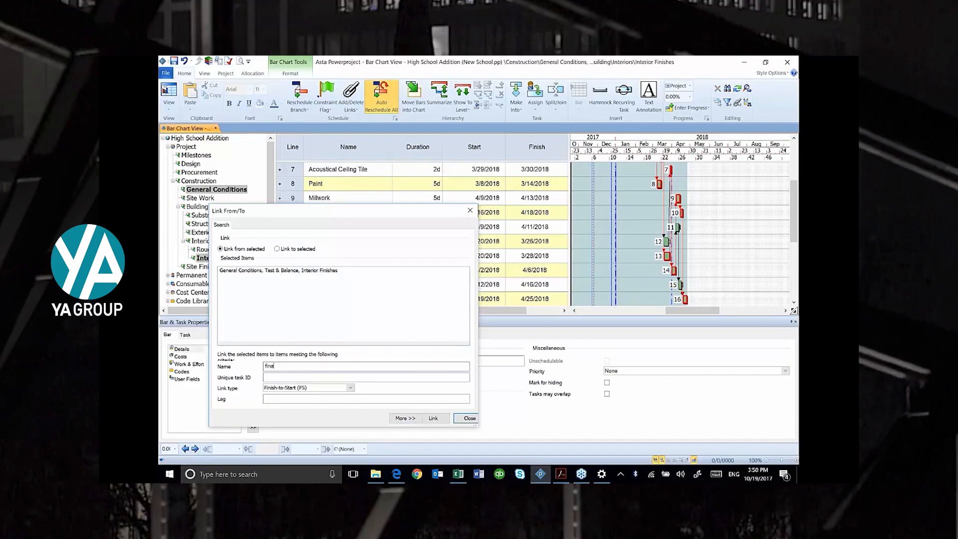
text(l*)
click(433, 418)
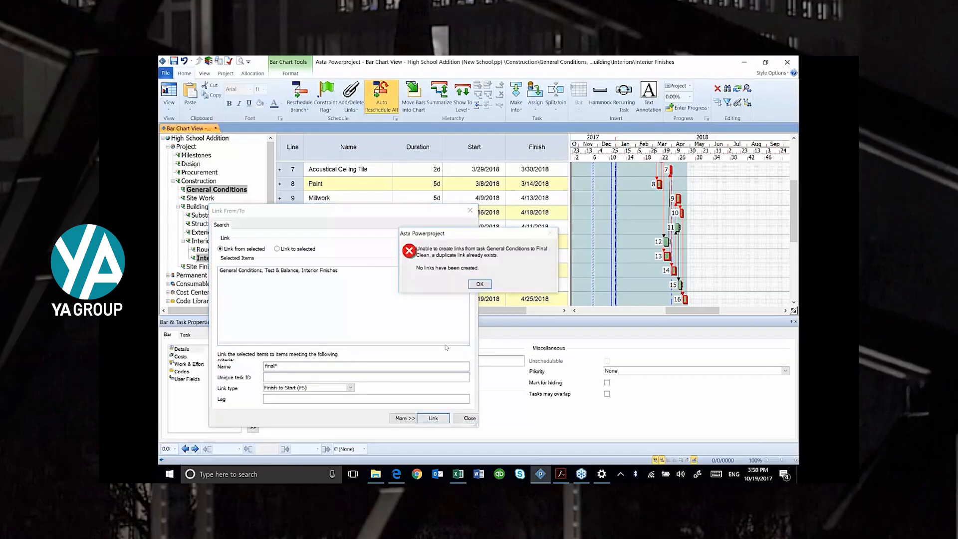
click(480, 284)
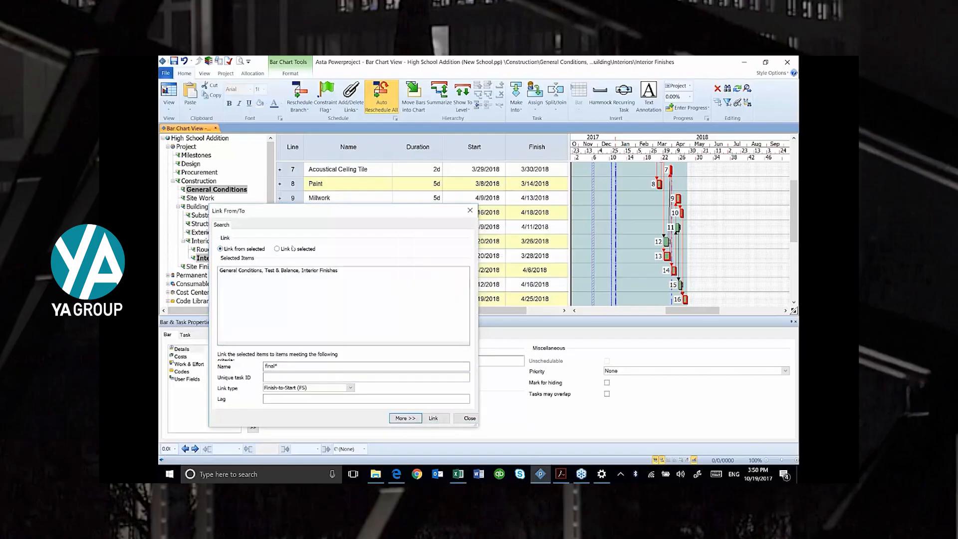
- Reduce the link source to the Test & Balance task alone and link it Finish-to-Start to Final Clean
click(727, 281)
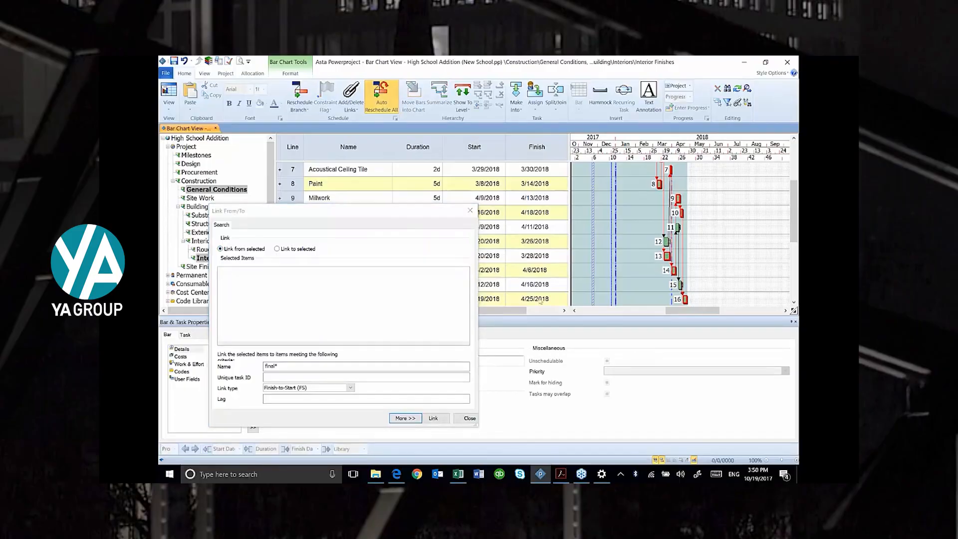
click(541, 298)
click(686, 299)
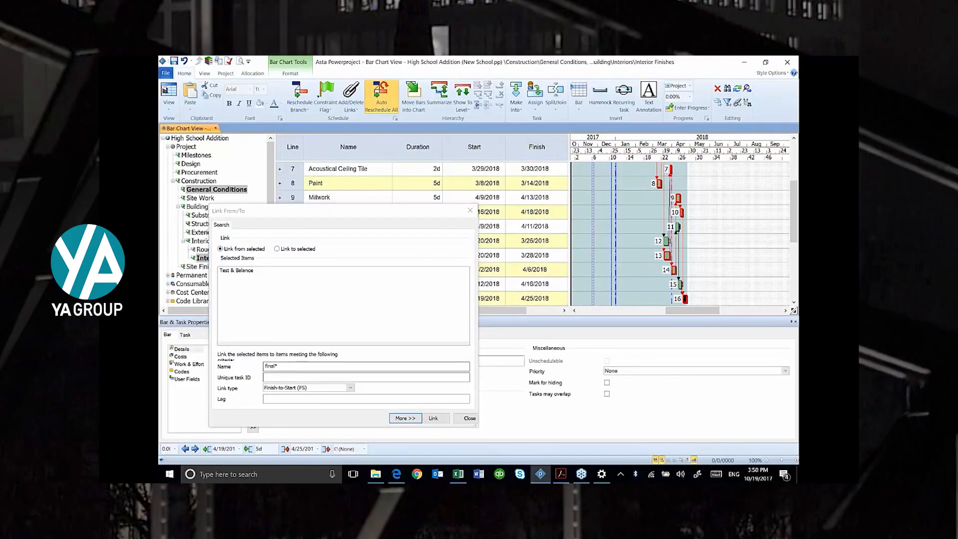
click(433, 418)
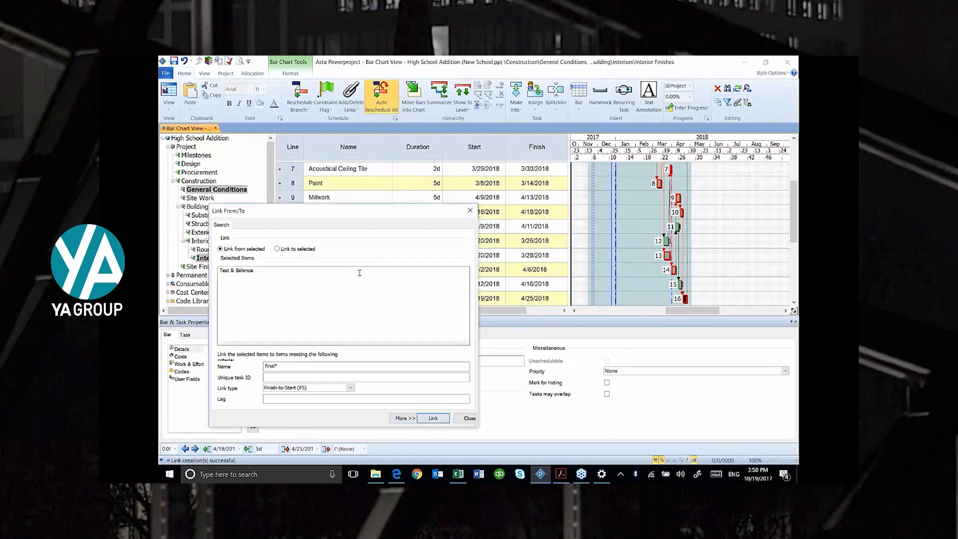
- Link Base & Pave Parking Lot under Site Finishes to Final Clean with the name criterion final*, and close the link dialog
drag(794, 212, 797, 261)
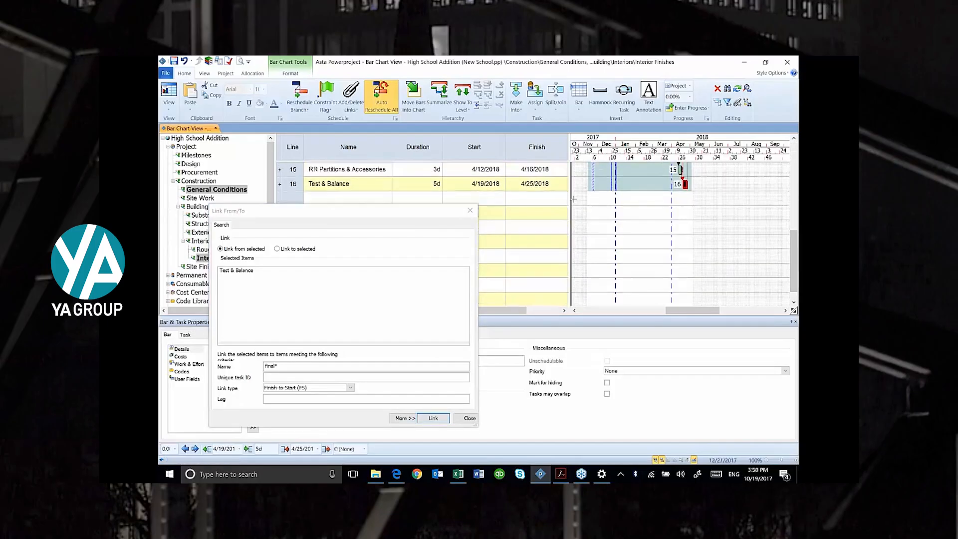
click(188, 268)
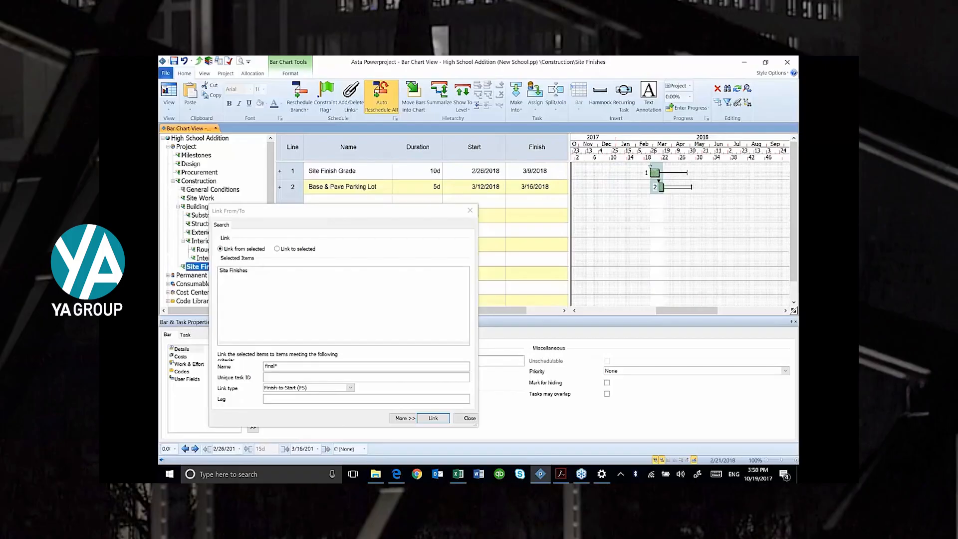
click(293, 188)
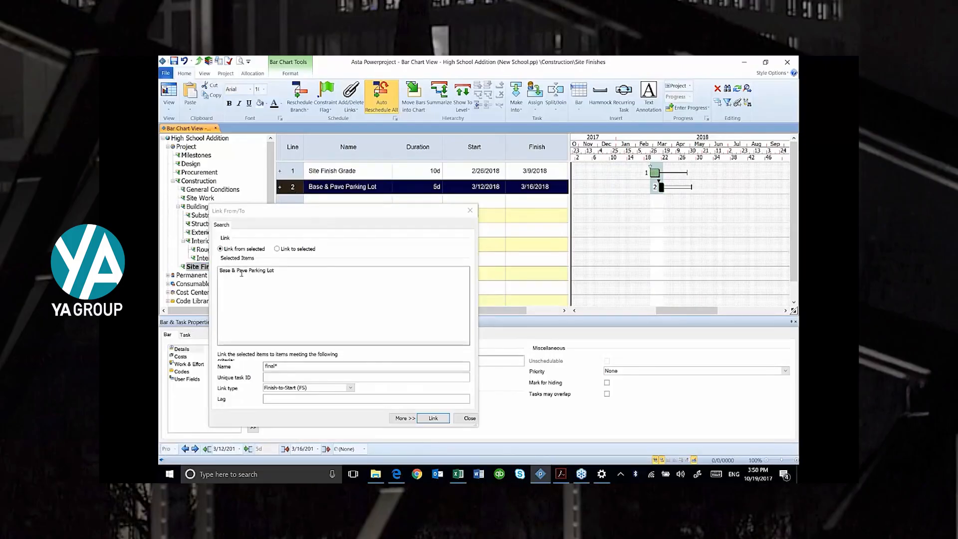
click(433, 419)
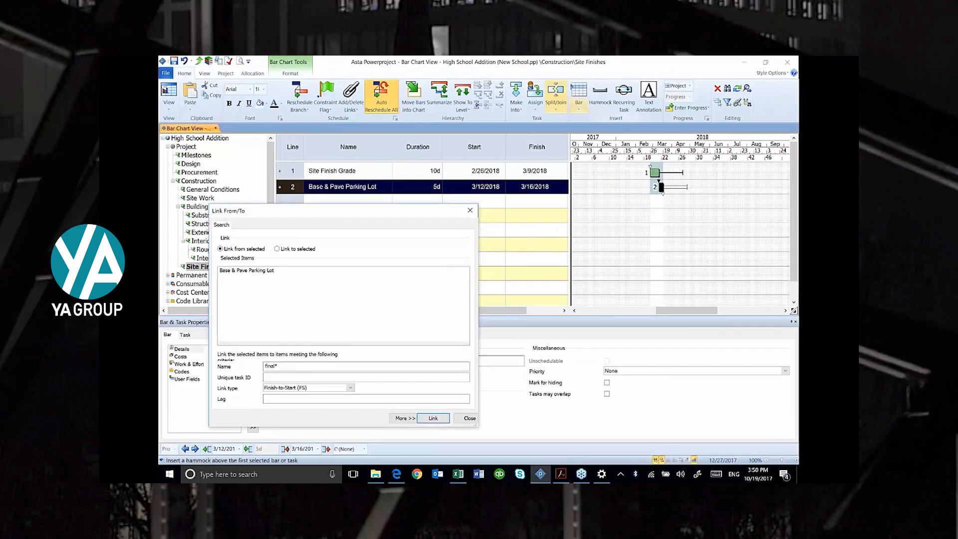
click(470, 210)
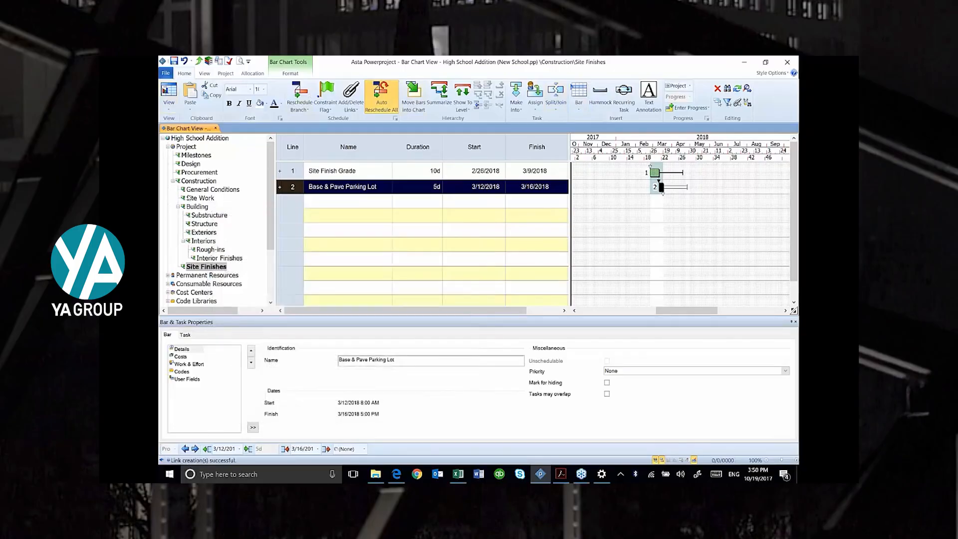
- Return to the full project and review the start dates and bars from Site Finishes back up to Milestones
click(181, 147)
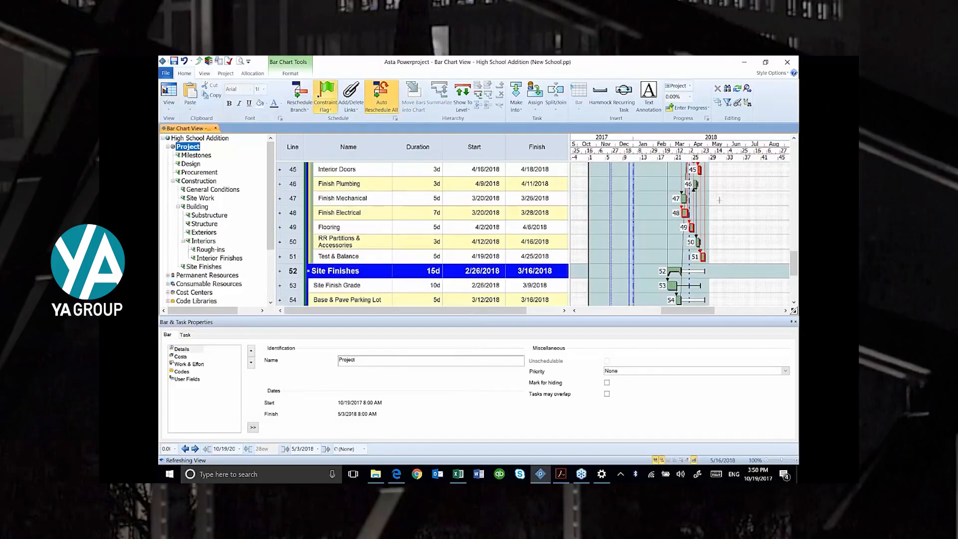
scroll(720, 200, up, 3)
scroll(742, 170, up, 1)
click(477, 147)
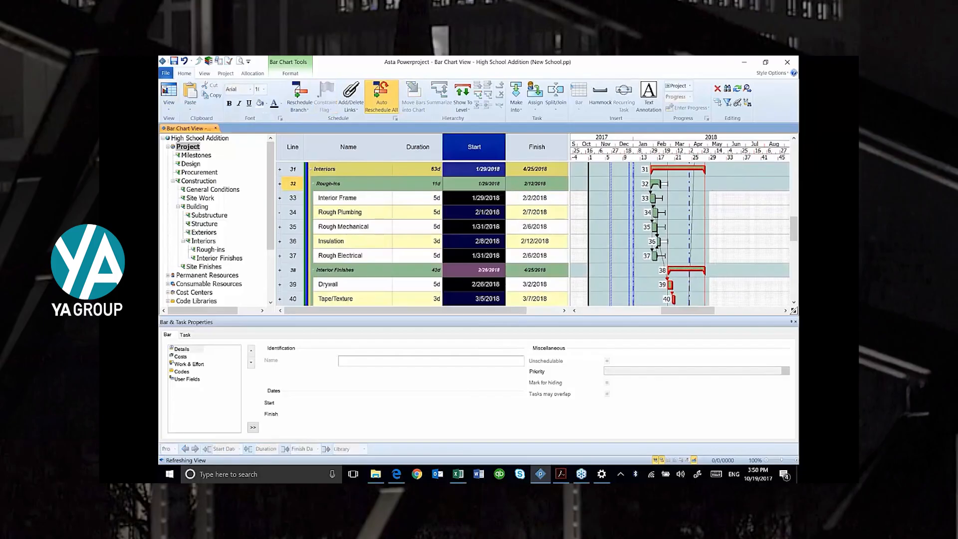
click(466, 151)
click(466, 151)
scroll(782, 219, up, 2)
scroll(782, 219, up, 2)
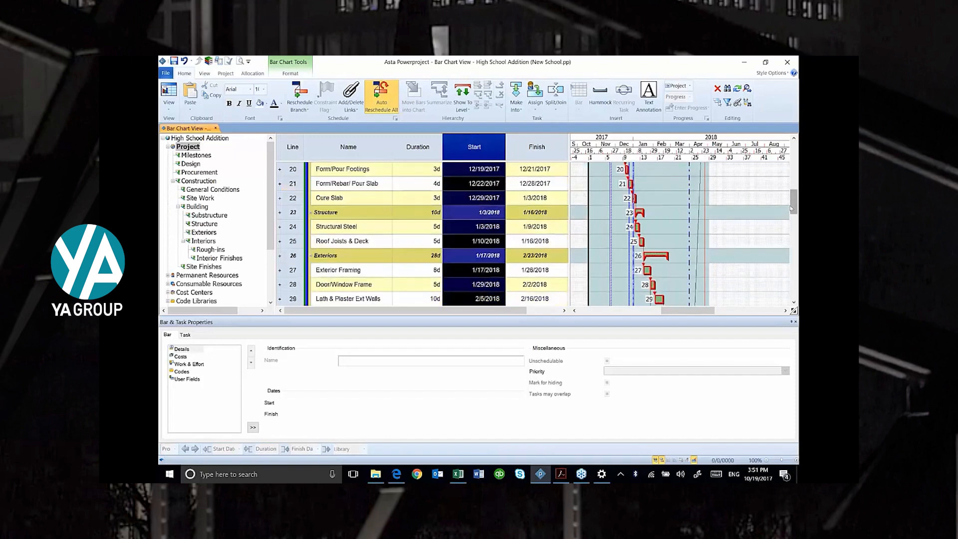
drag(793, 205, 793, 149)
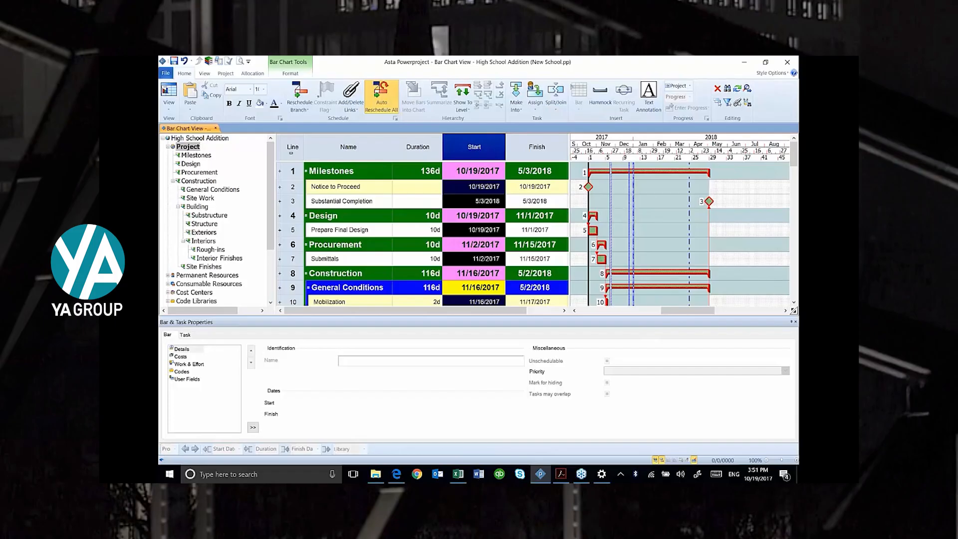
- Sort the tasks in ascending order of their start dates
click(292, 152)
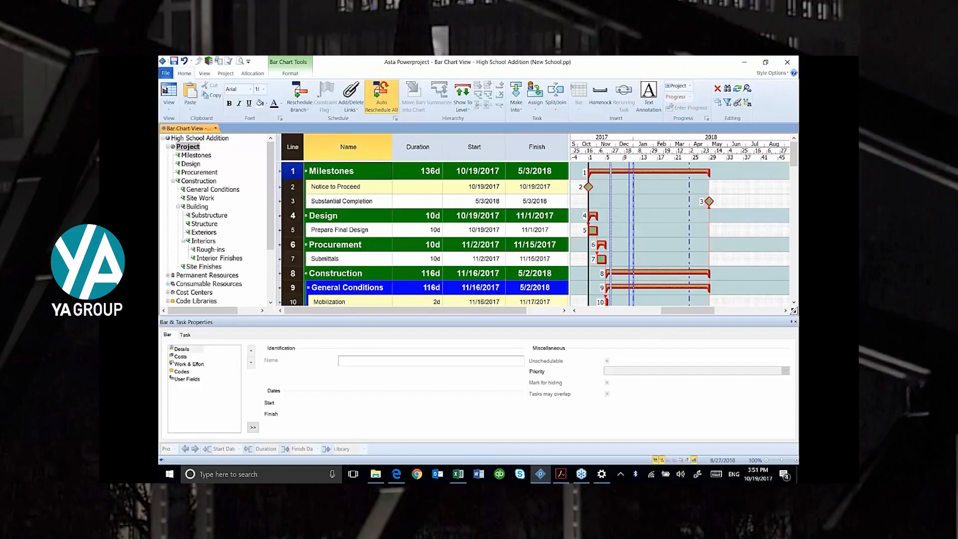
scroll(544, 235, down, 4)
drag(794, 186, 796, 158)
right_click(488, 151)
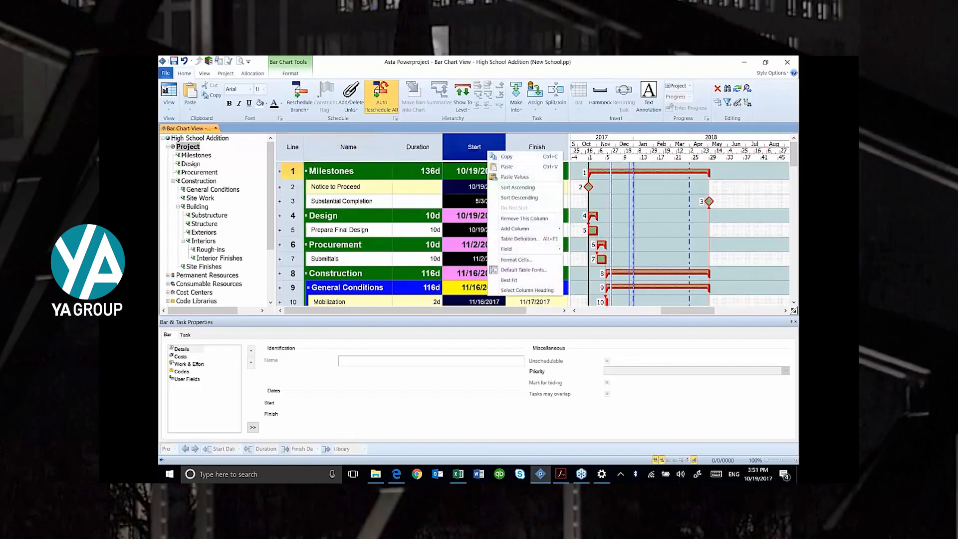
click(517, 188)
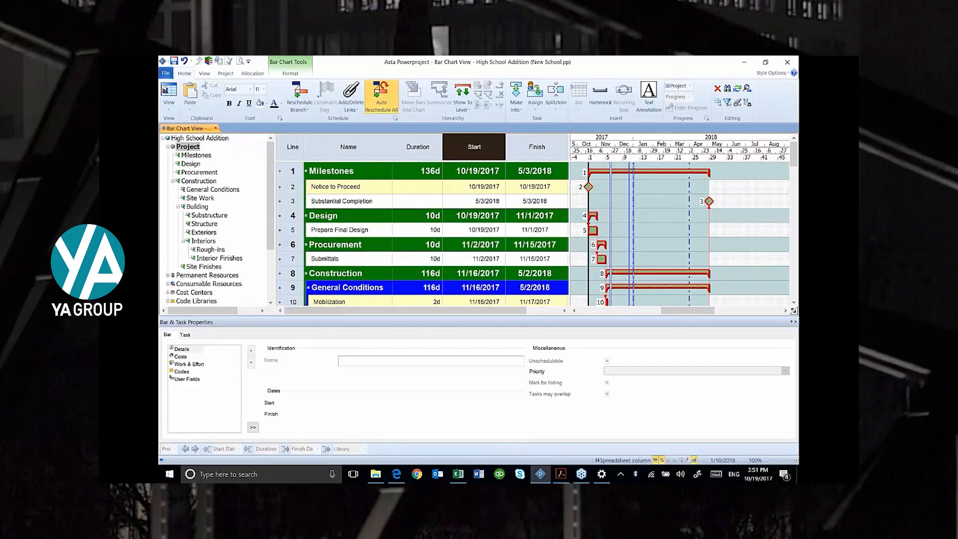
- Set the bar chart's general format to show summary tasks as Sub-headings with all columns
right_click(640, 211)
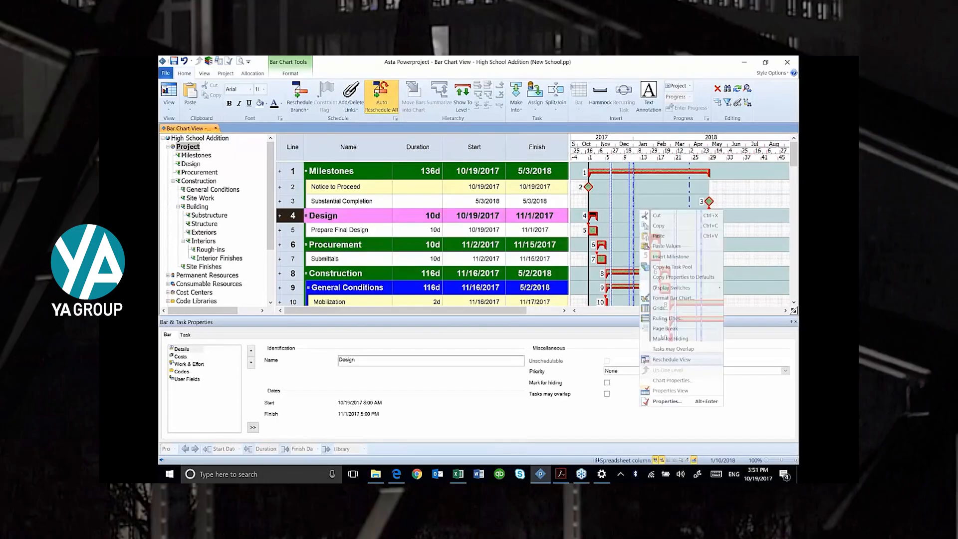
click(673, 298)
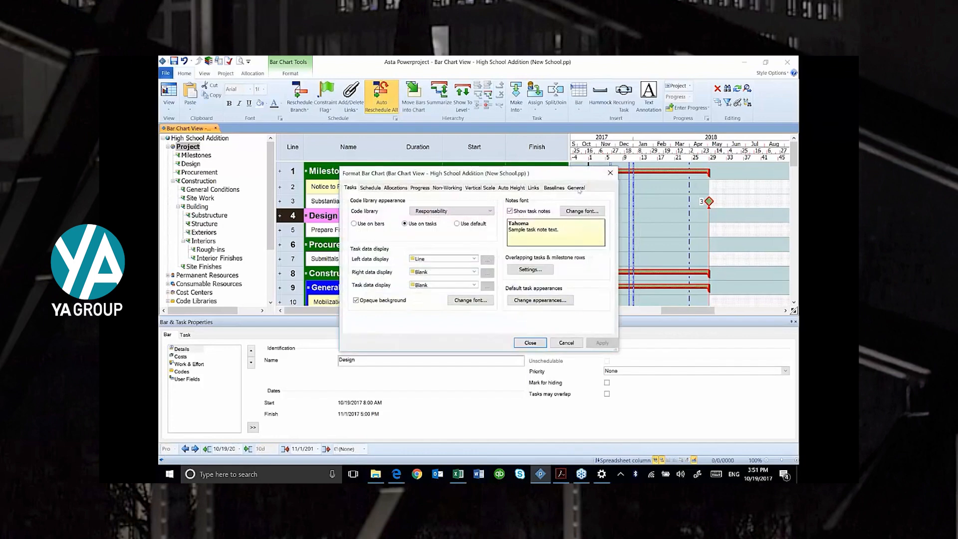
click(577, 188)
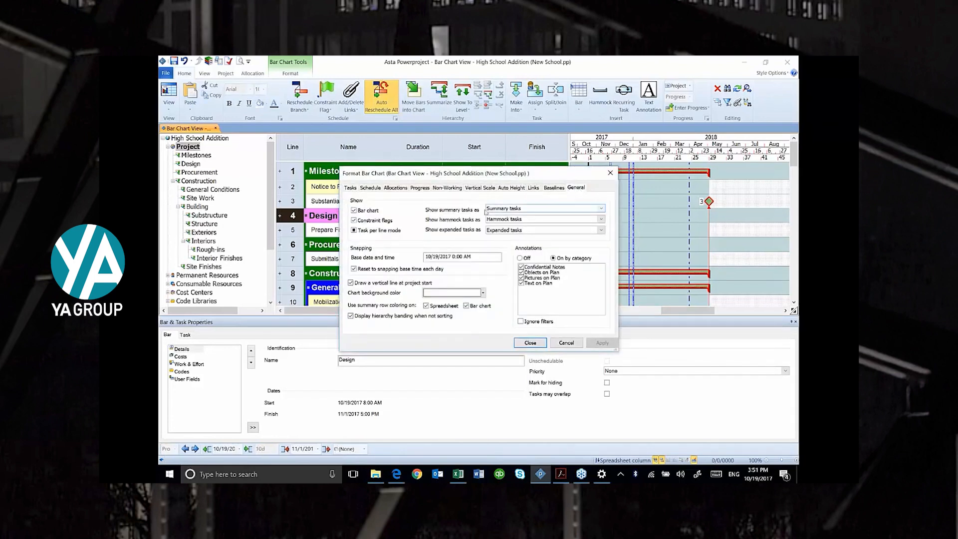
click(501, 209)
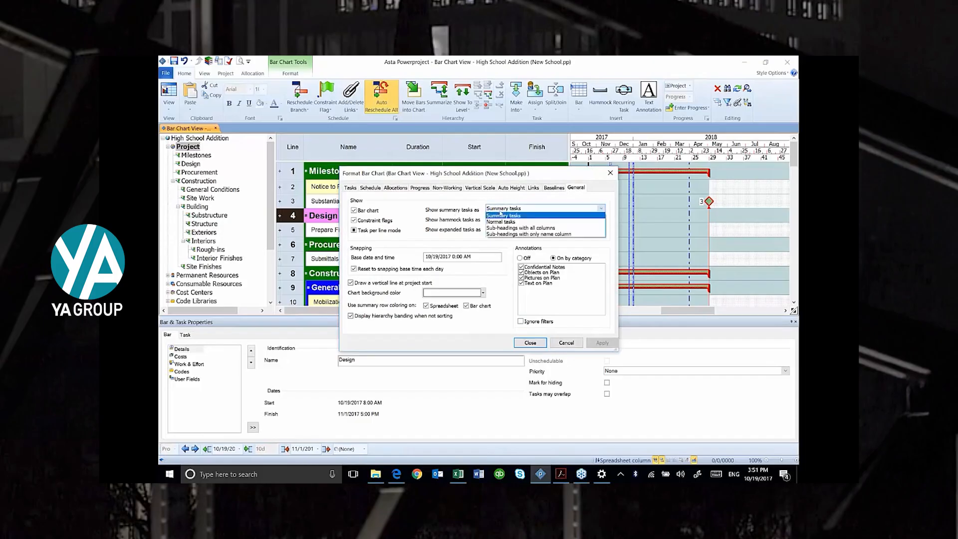
click(519, 228)
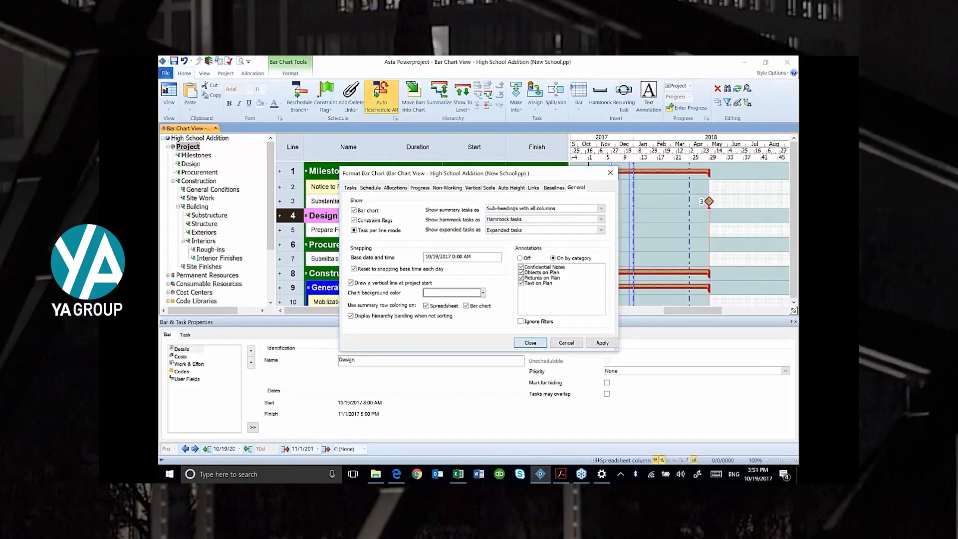
click(531, 343)
- Hide the float bars and the link lines in the bar chart
scroll(740, 215, down, 2)
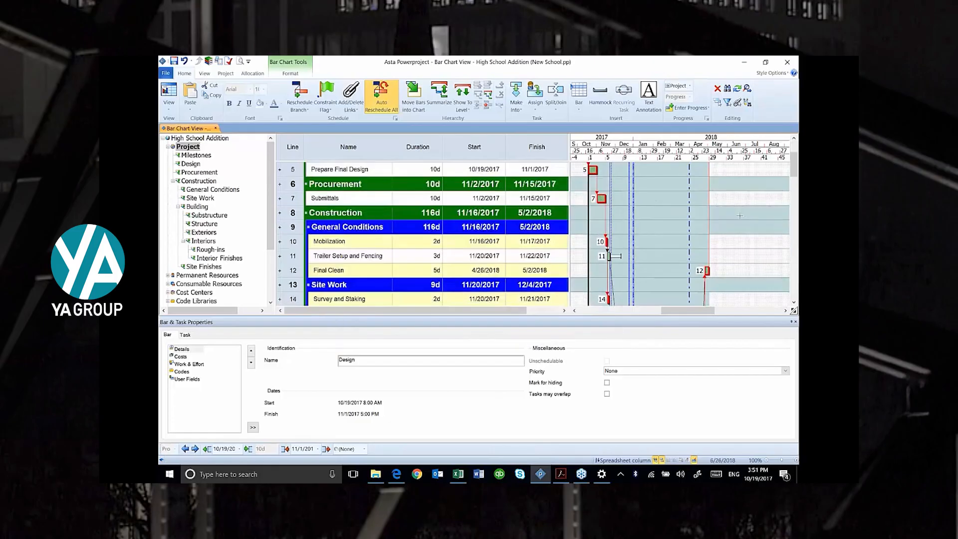
scroll(739, 216, down, 2)
scroll(739, 219, down, 9)
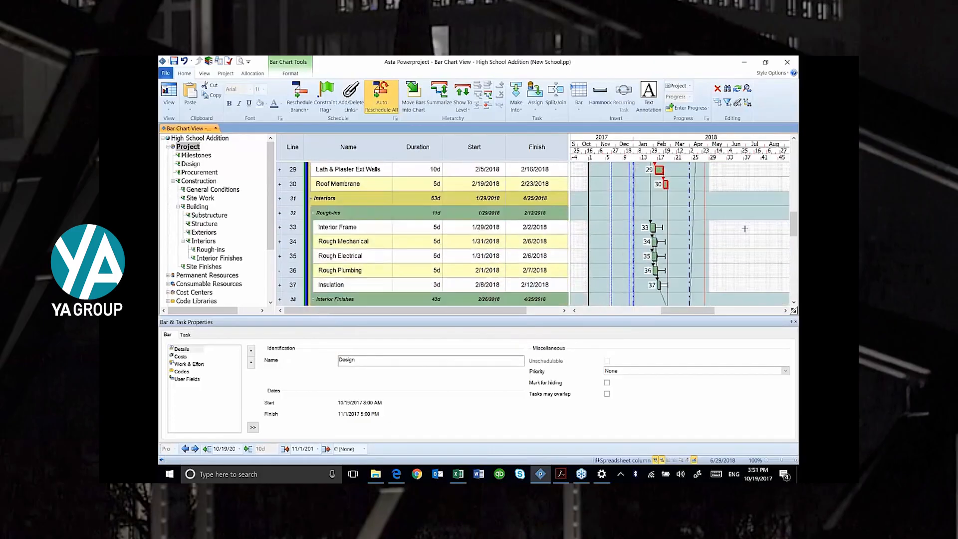
scroll(745, 229, down, 4)
scroll(744, 228, up, 4)
scroll(745, 229, up, 3)
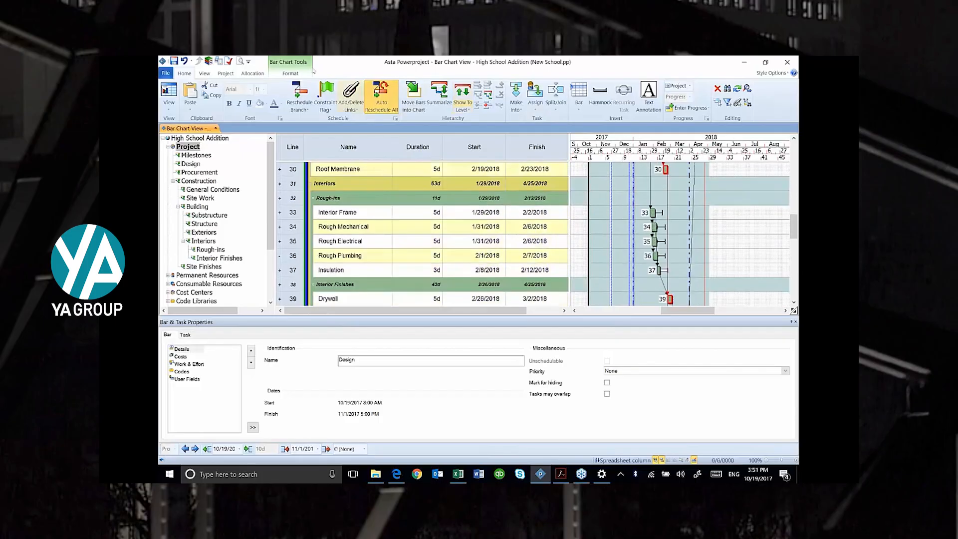
click(293, 75)
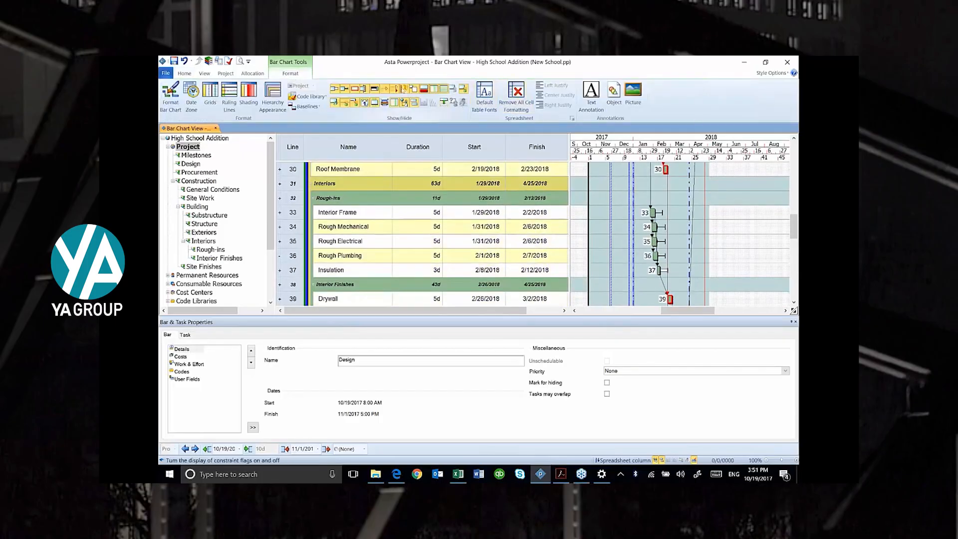
click(343, 90)
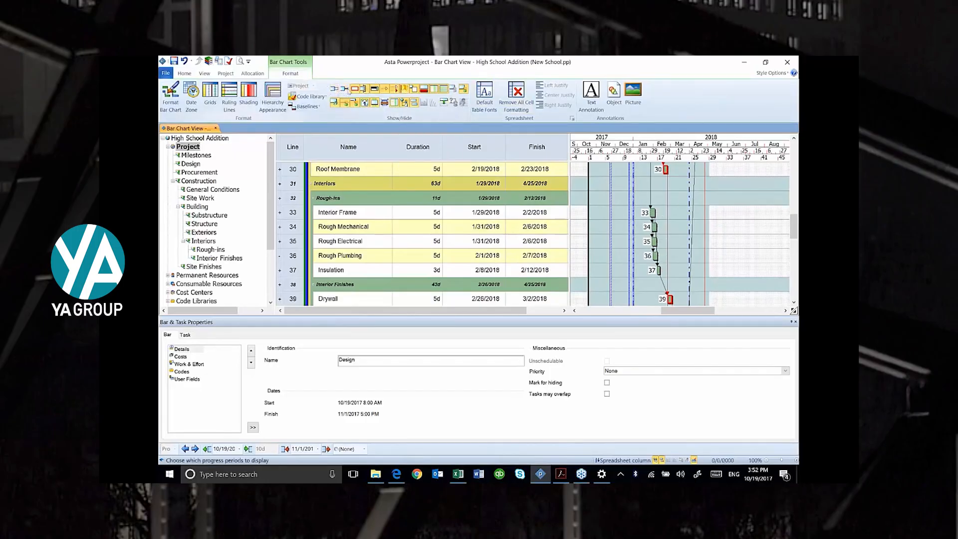
click(400, 90)
click(398, 90)
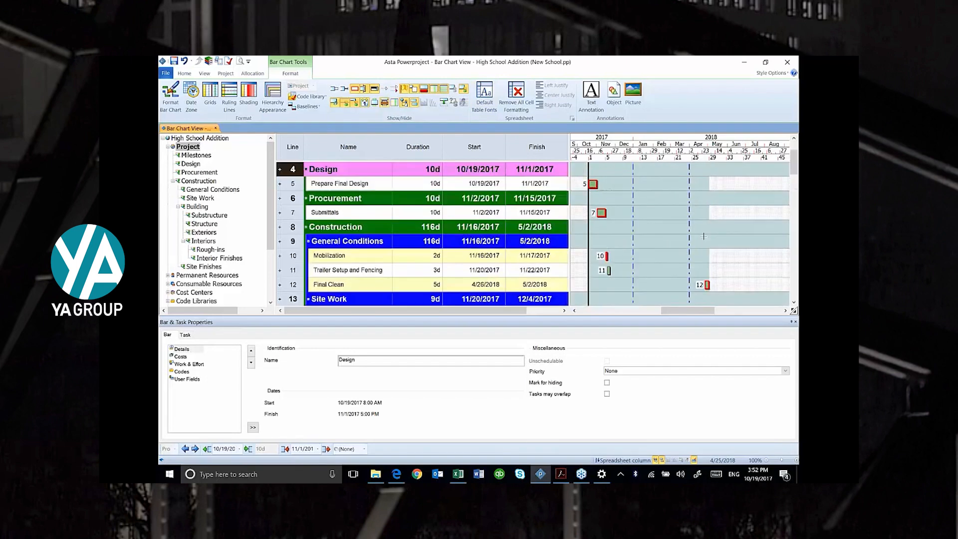
- In the bar chart's task format, set the left data display to Blank instead of the line number
right_click(676, 215)
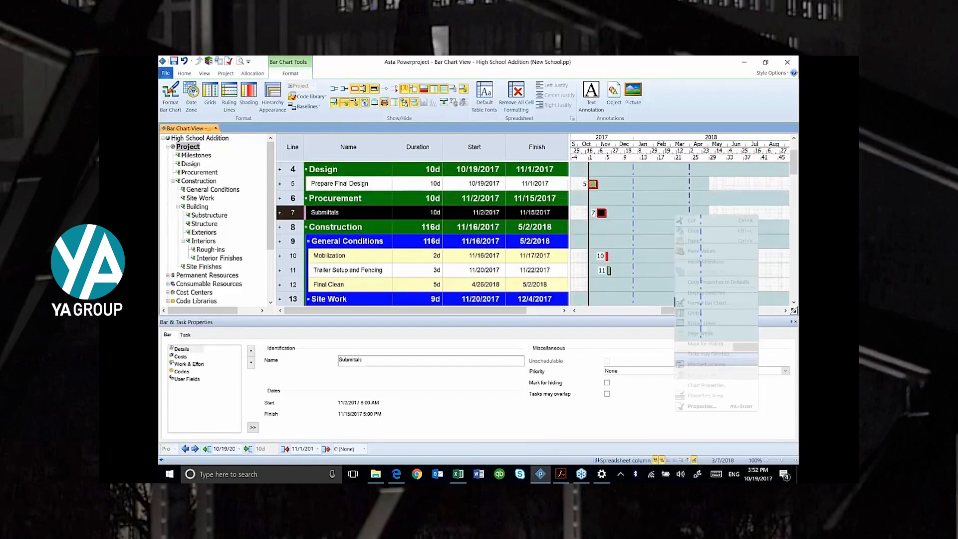
click(708, 303)
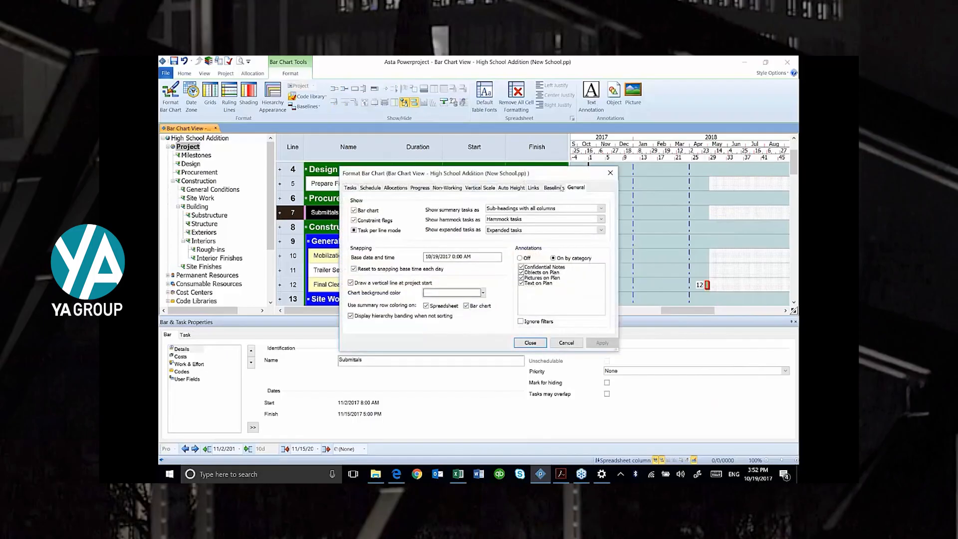
click(357, 188)
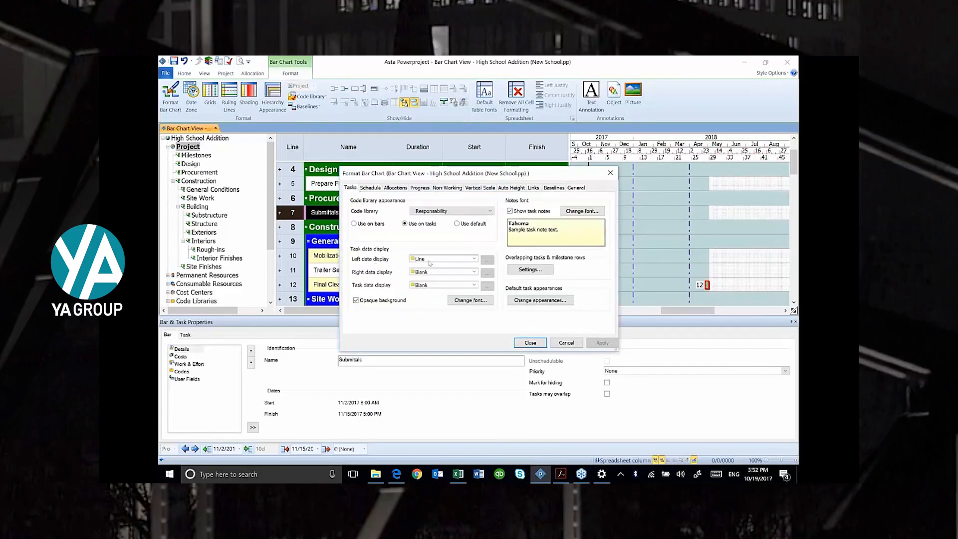
click(474, 258)
drag(492, 282, 491, 273)
click(428, 268)
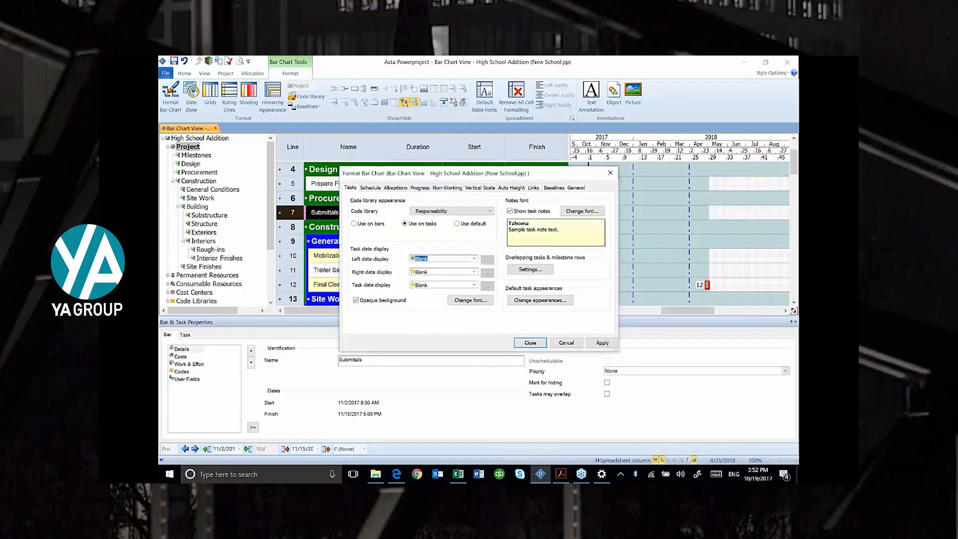
- Set the right data display to the Identification field Name and apply the bar chart format
click(475, 271)
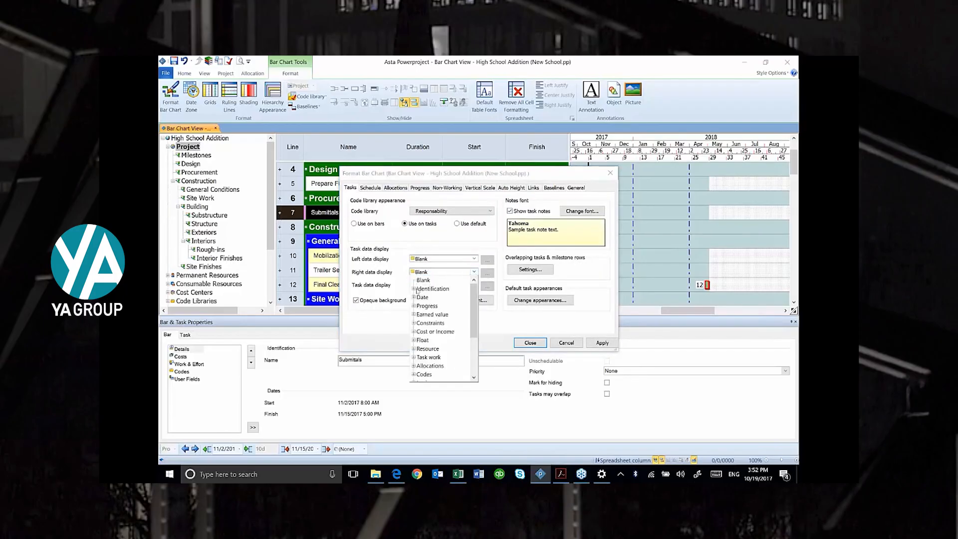
click(414, 289)
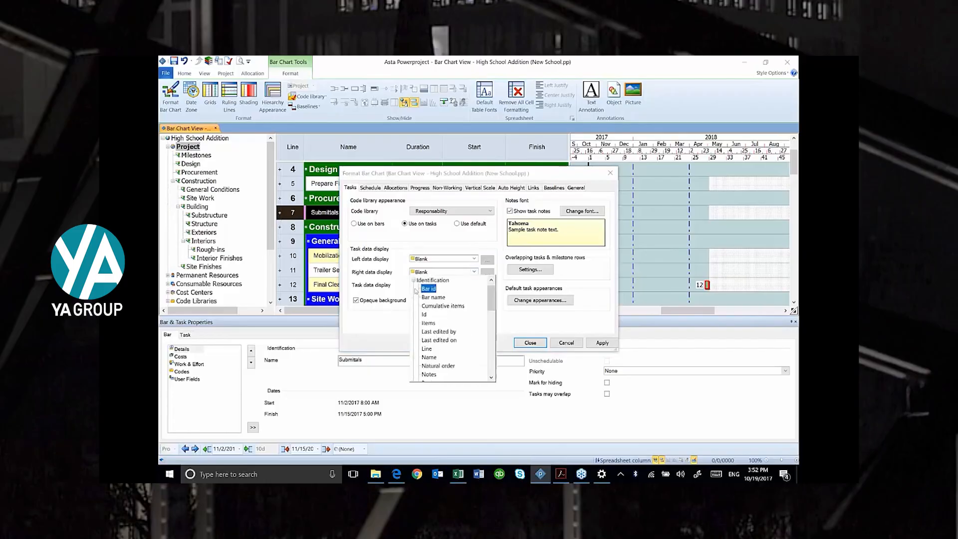
click(430, 356)
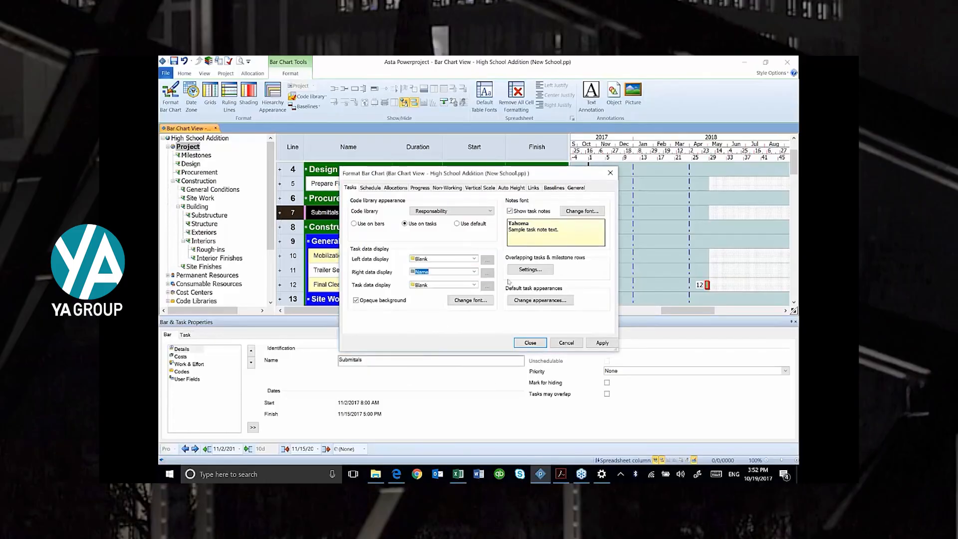
click(601, 343)
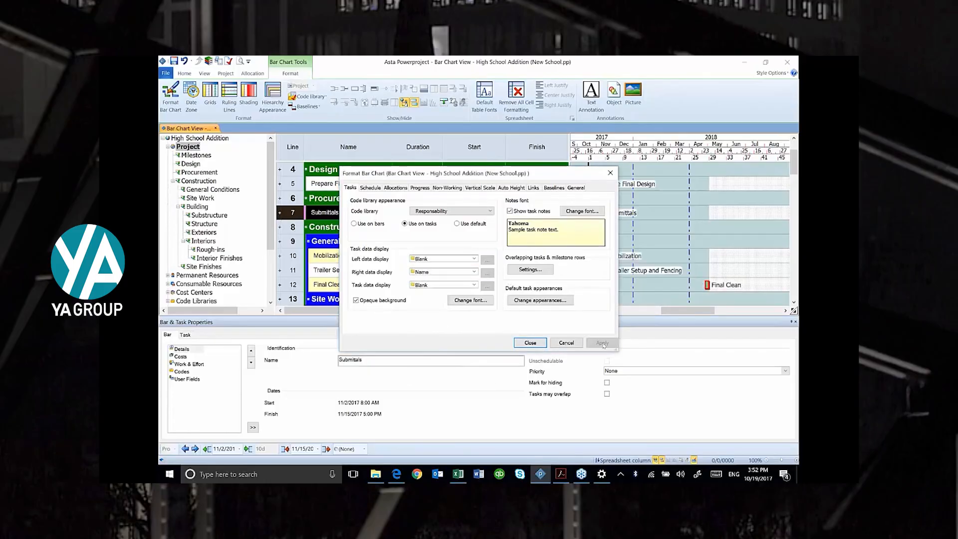
click(535, 344)
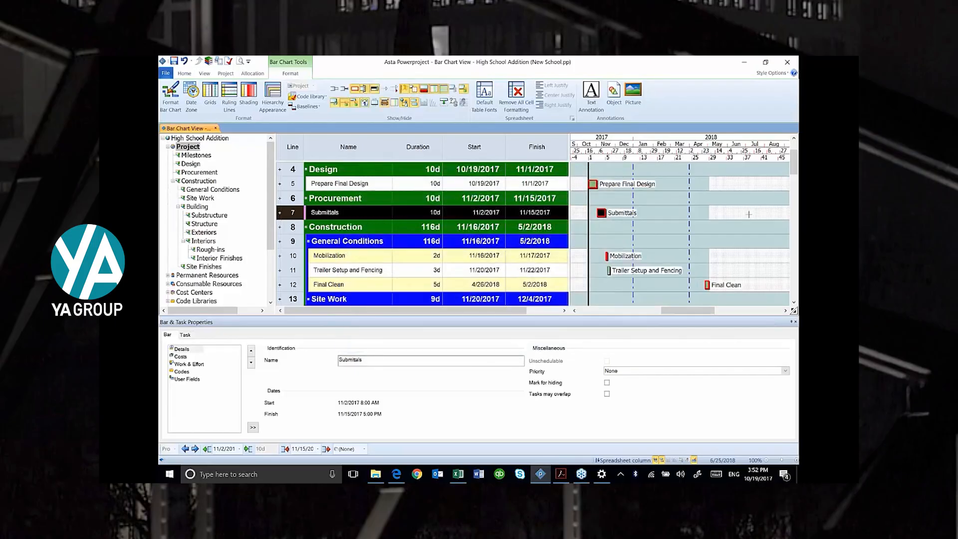
- Review the task name labels beside the bars from Design down through Interior Finishes
scroll(748, 214, up, 1)
scroll(739, 229, down, 4)
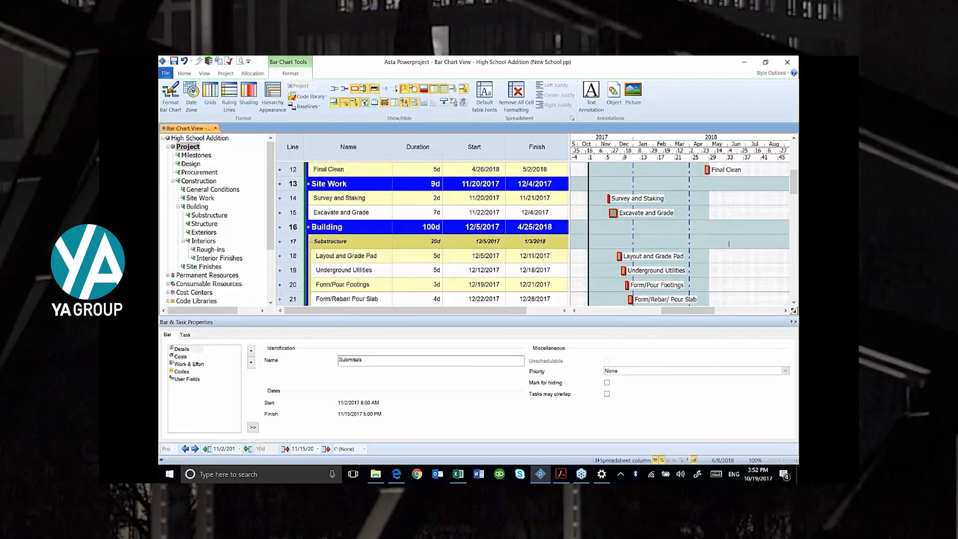
scroll(729, 244, down, 3)
scroll(728, 247, down, 5)
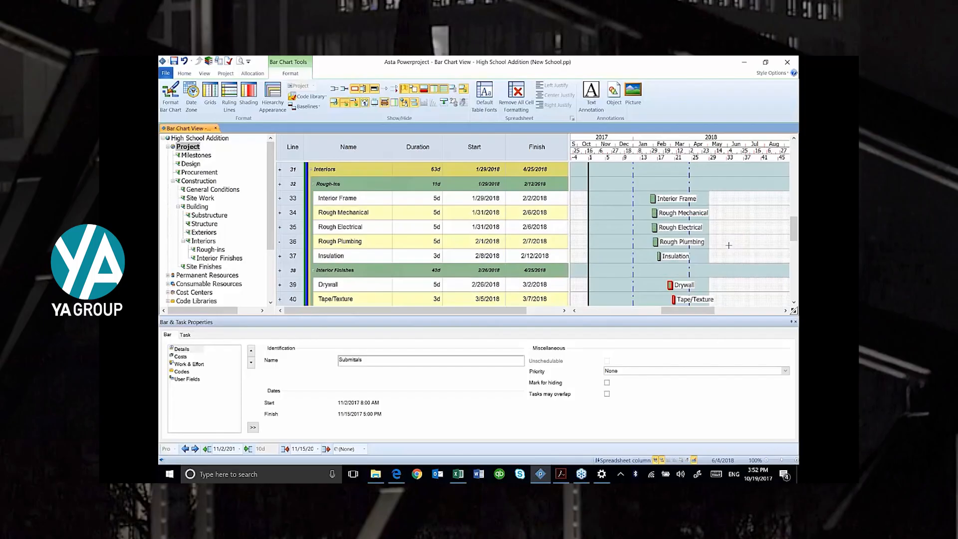
scroll(729, 245, down, 4)
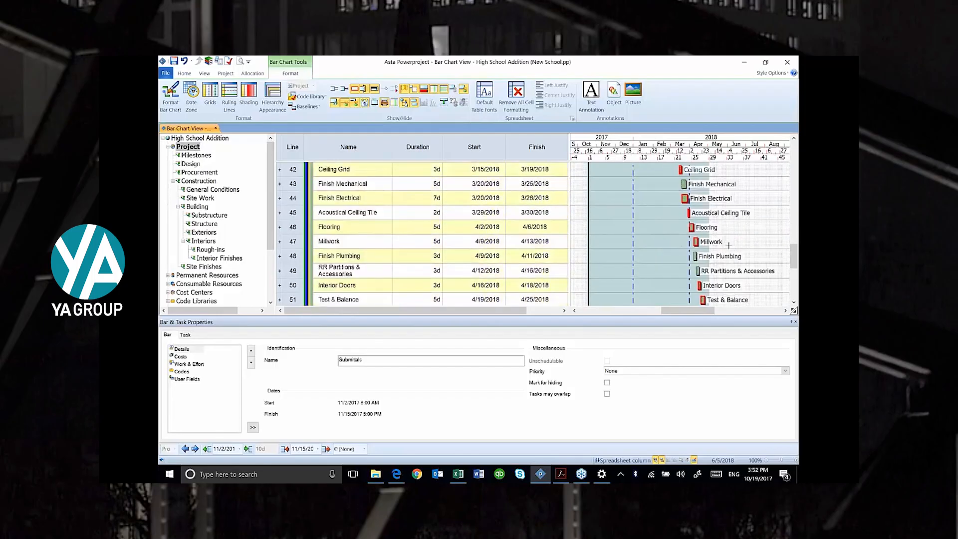